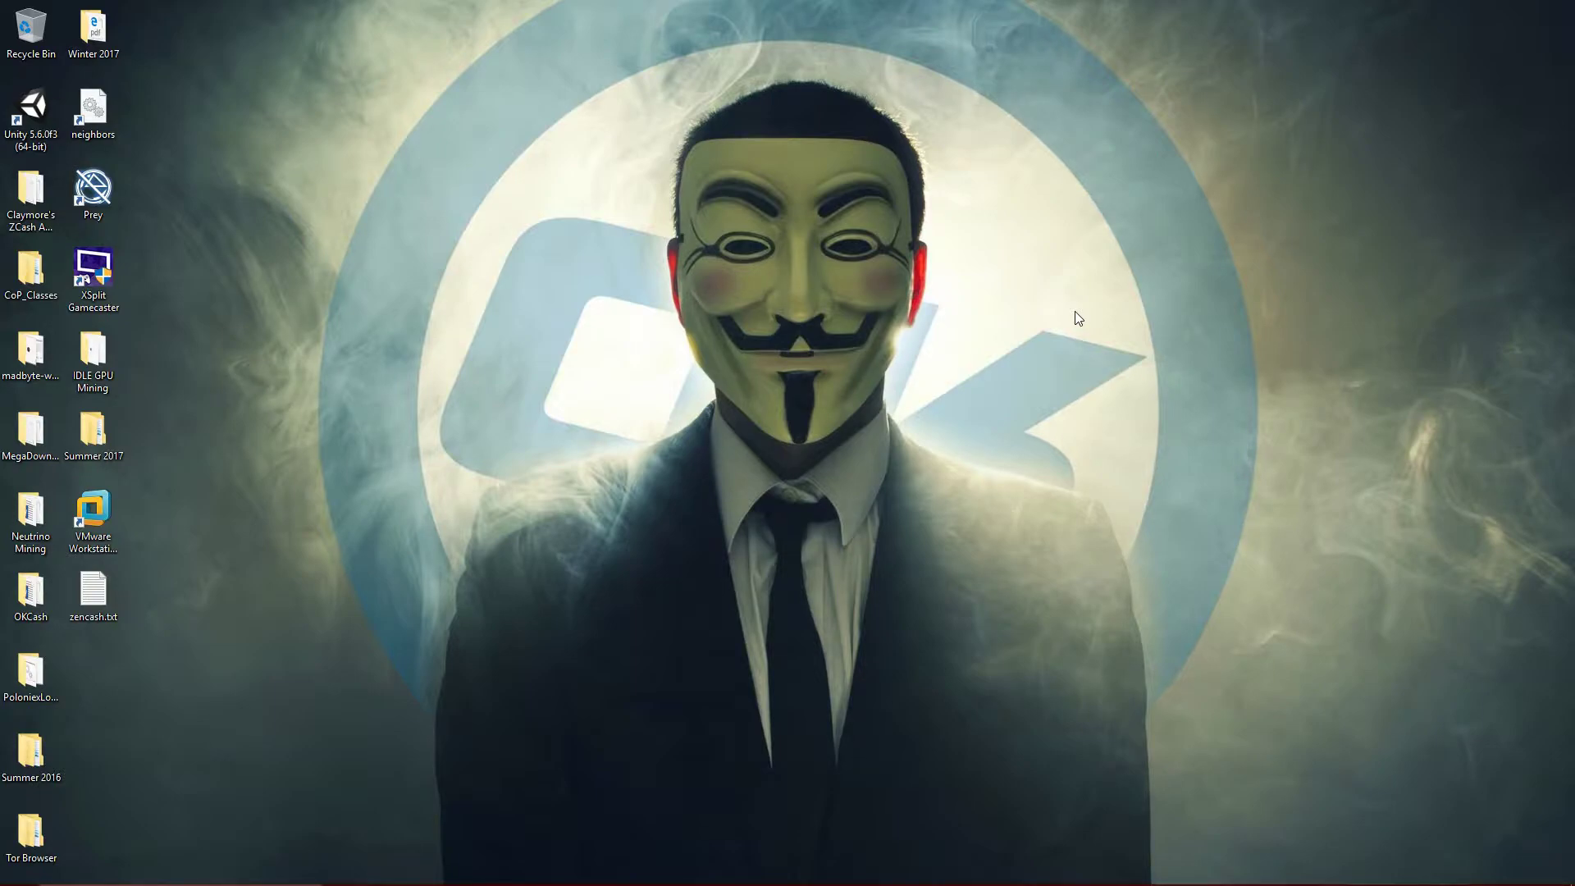
Open Chrome and go to the zencashio/eleos releases page from the github address suggestions
mouse_move(349, 878)
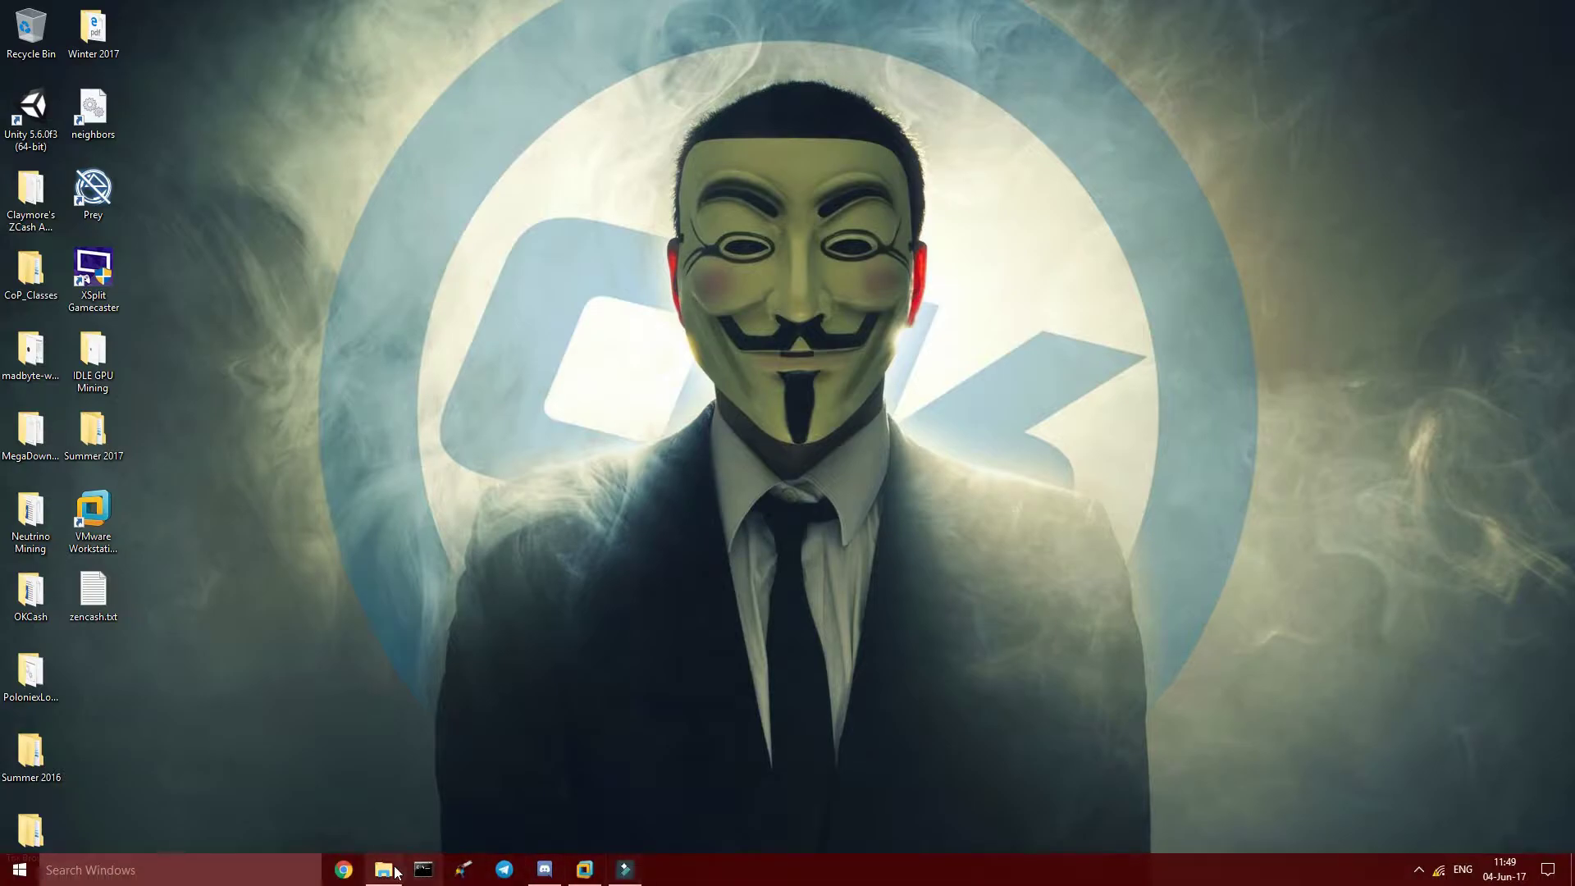
left_click(351, 874)
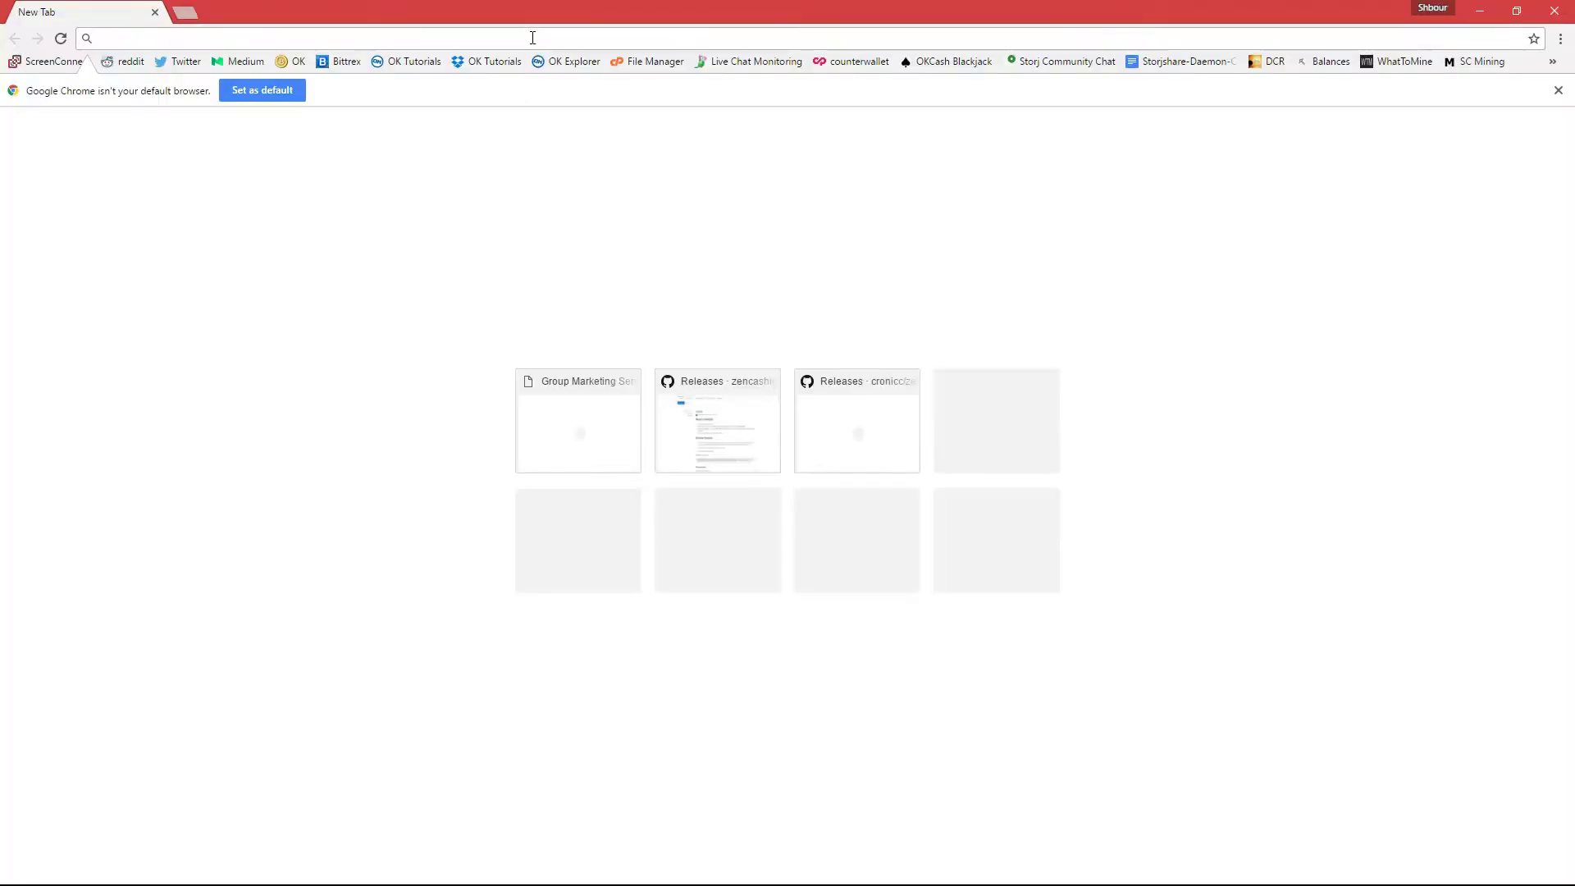
left_click(532, 38)
type("github")
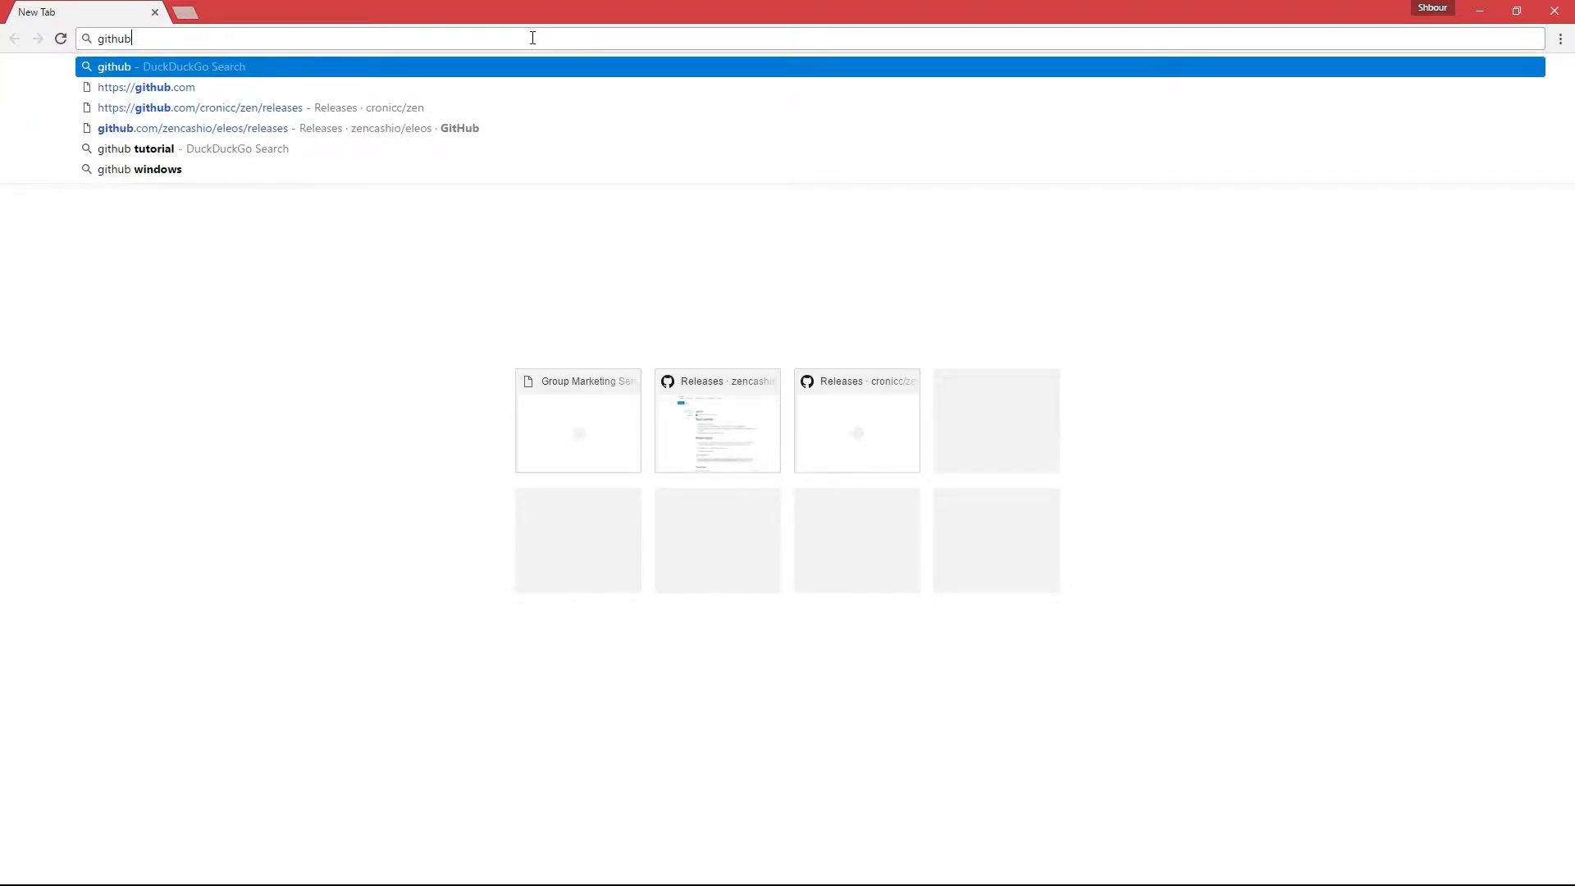
key("Down")
key("Down")
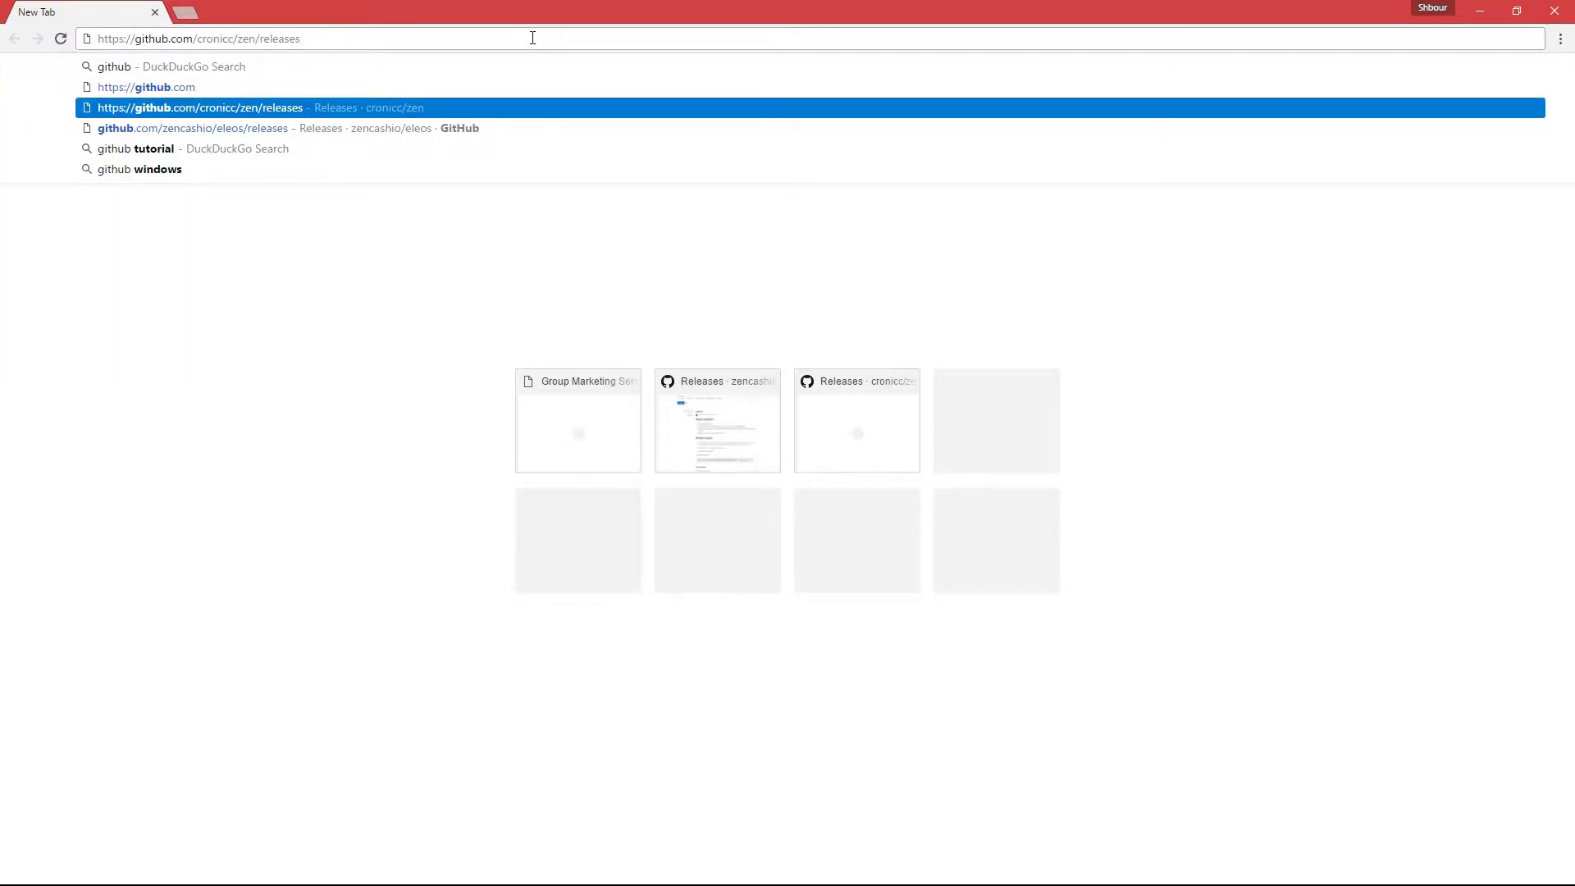
key("Down")
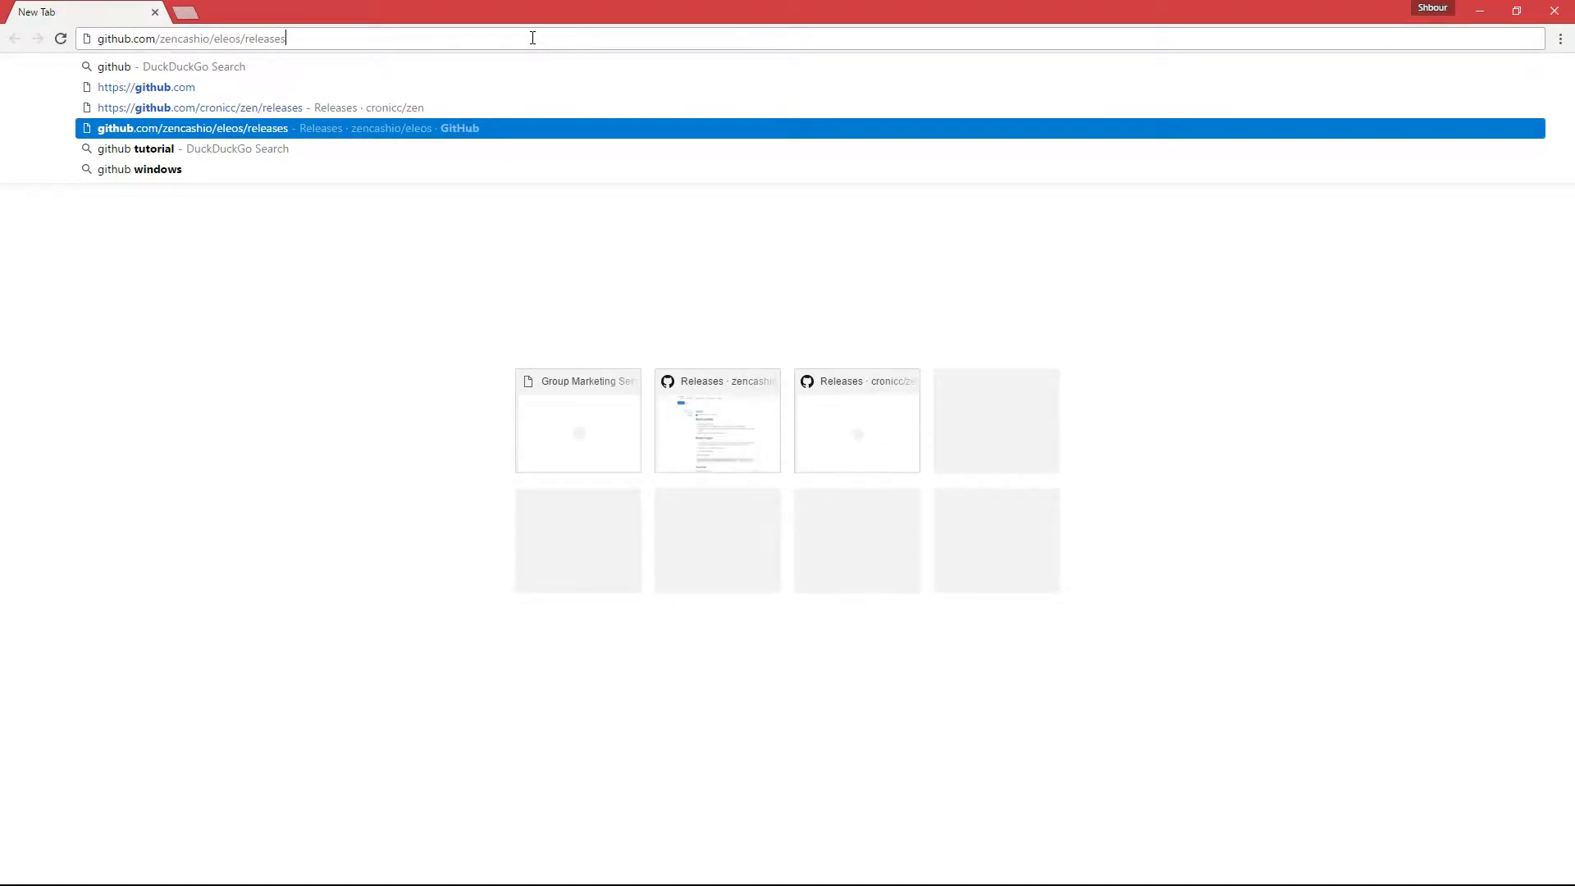
key("Return")
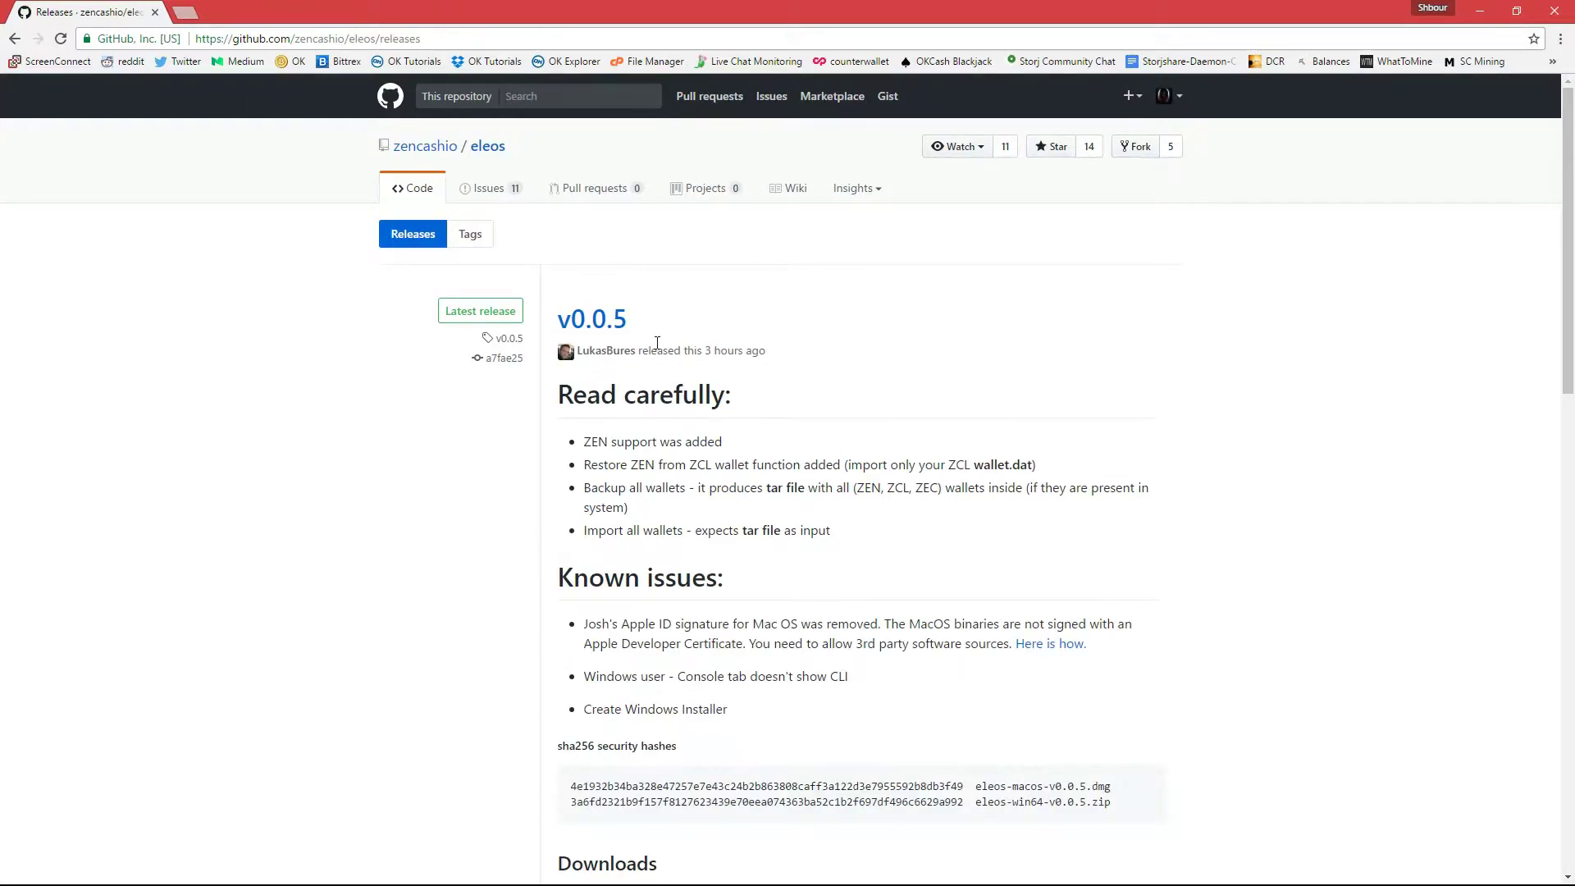
Scroll down to the v0.0.5 release's Downloads list
left_click_drag(645, 321, 559, 319)
left_click(886, 261)
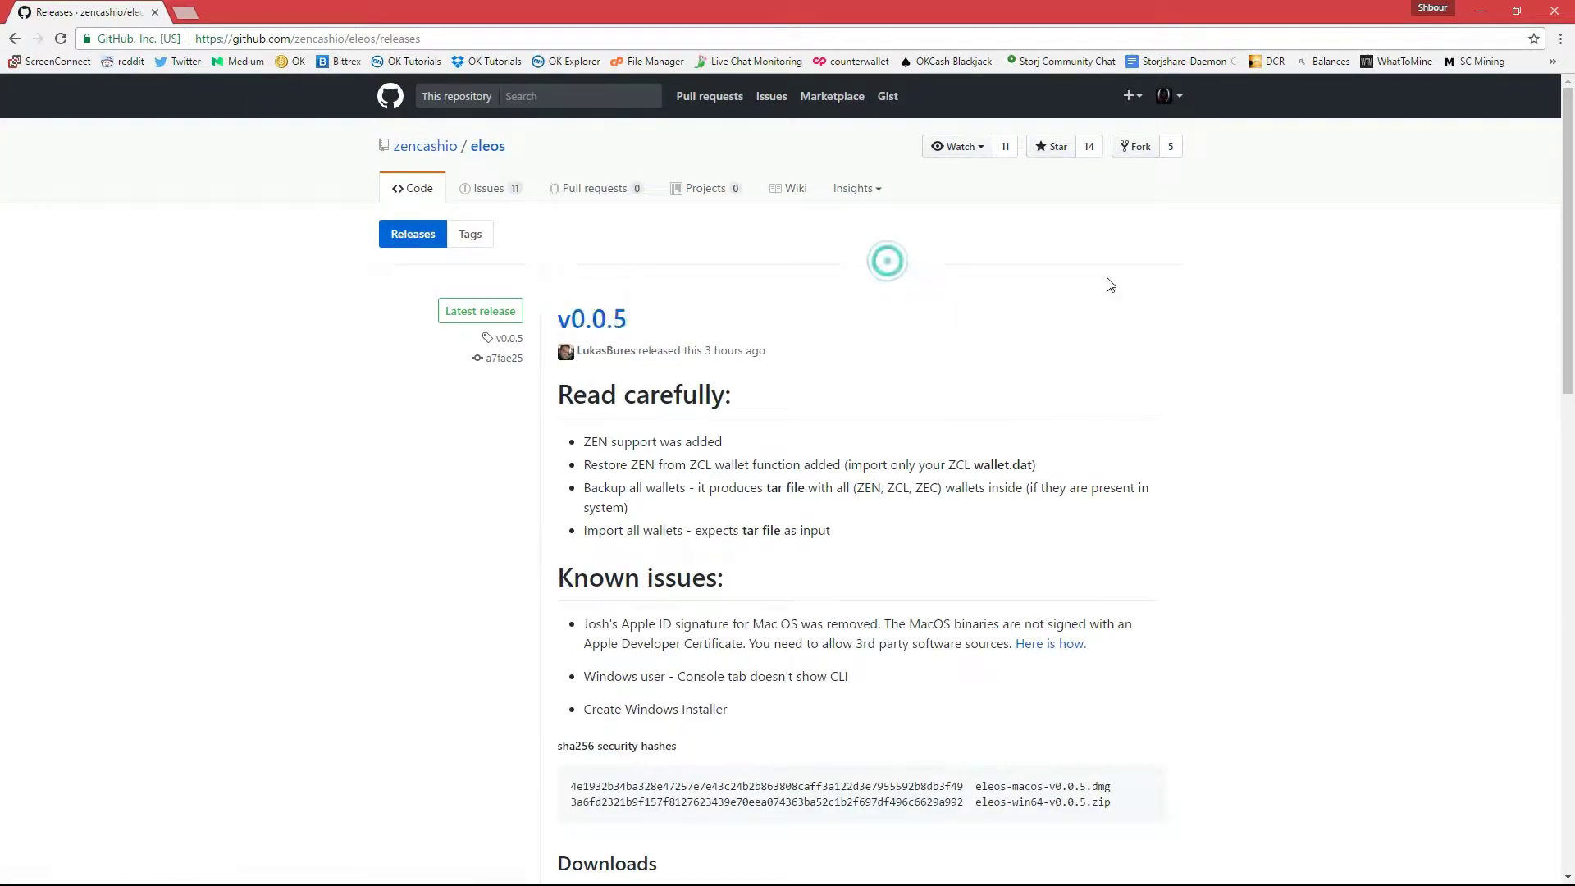
scroll(4, 261, "down", 4)
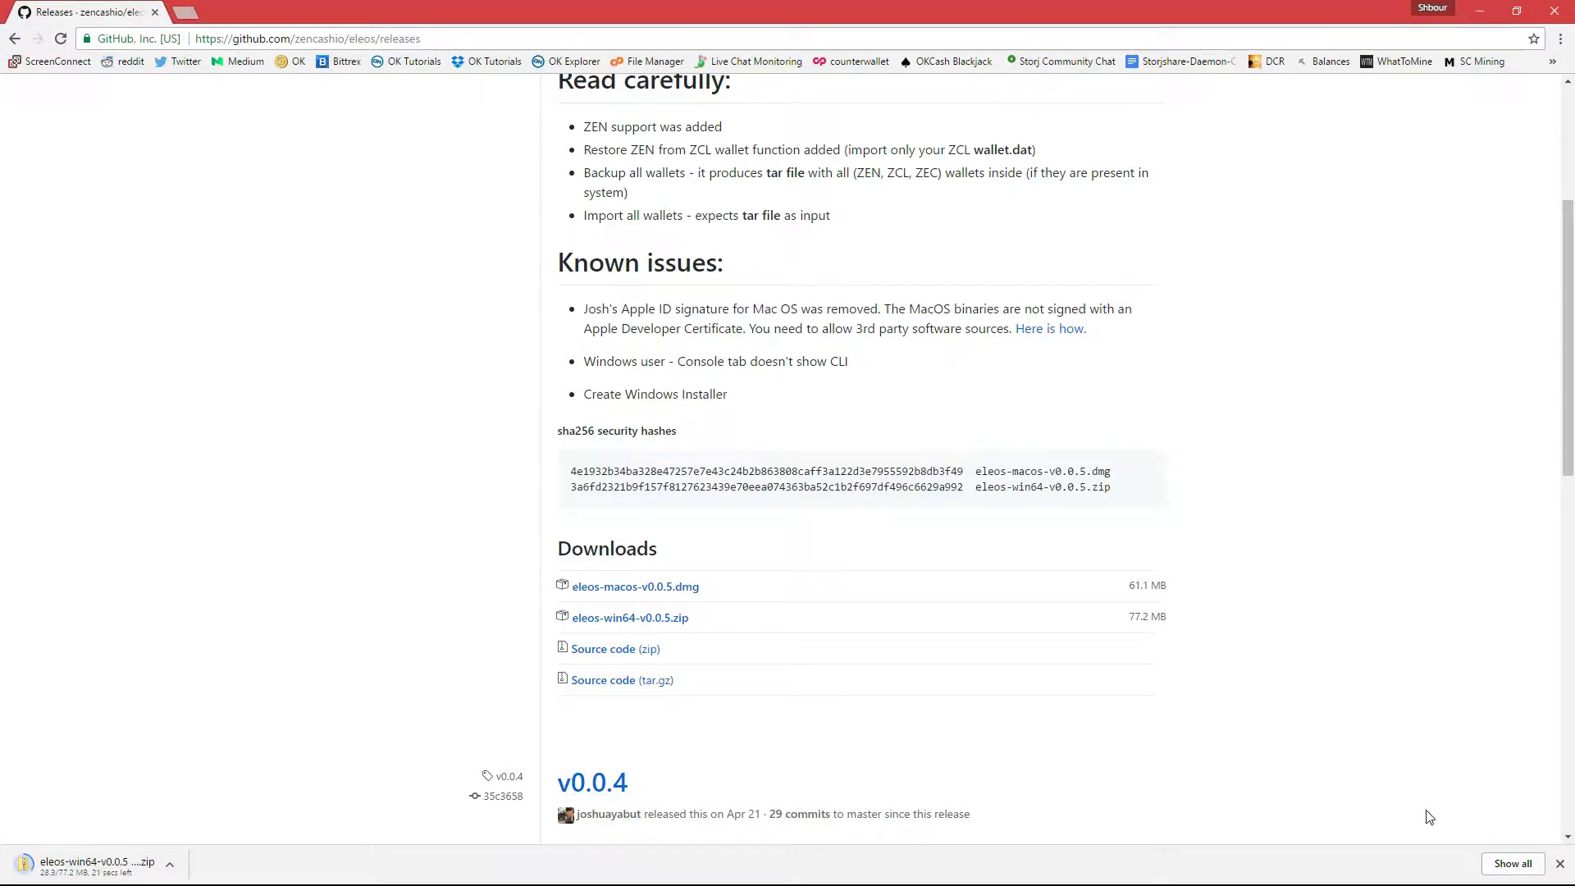
Close the download bar, minimize Chrome and show the Downloads folder in File Explorer
left_click(1557, 864)
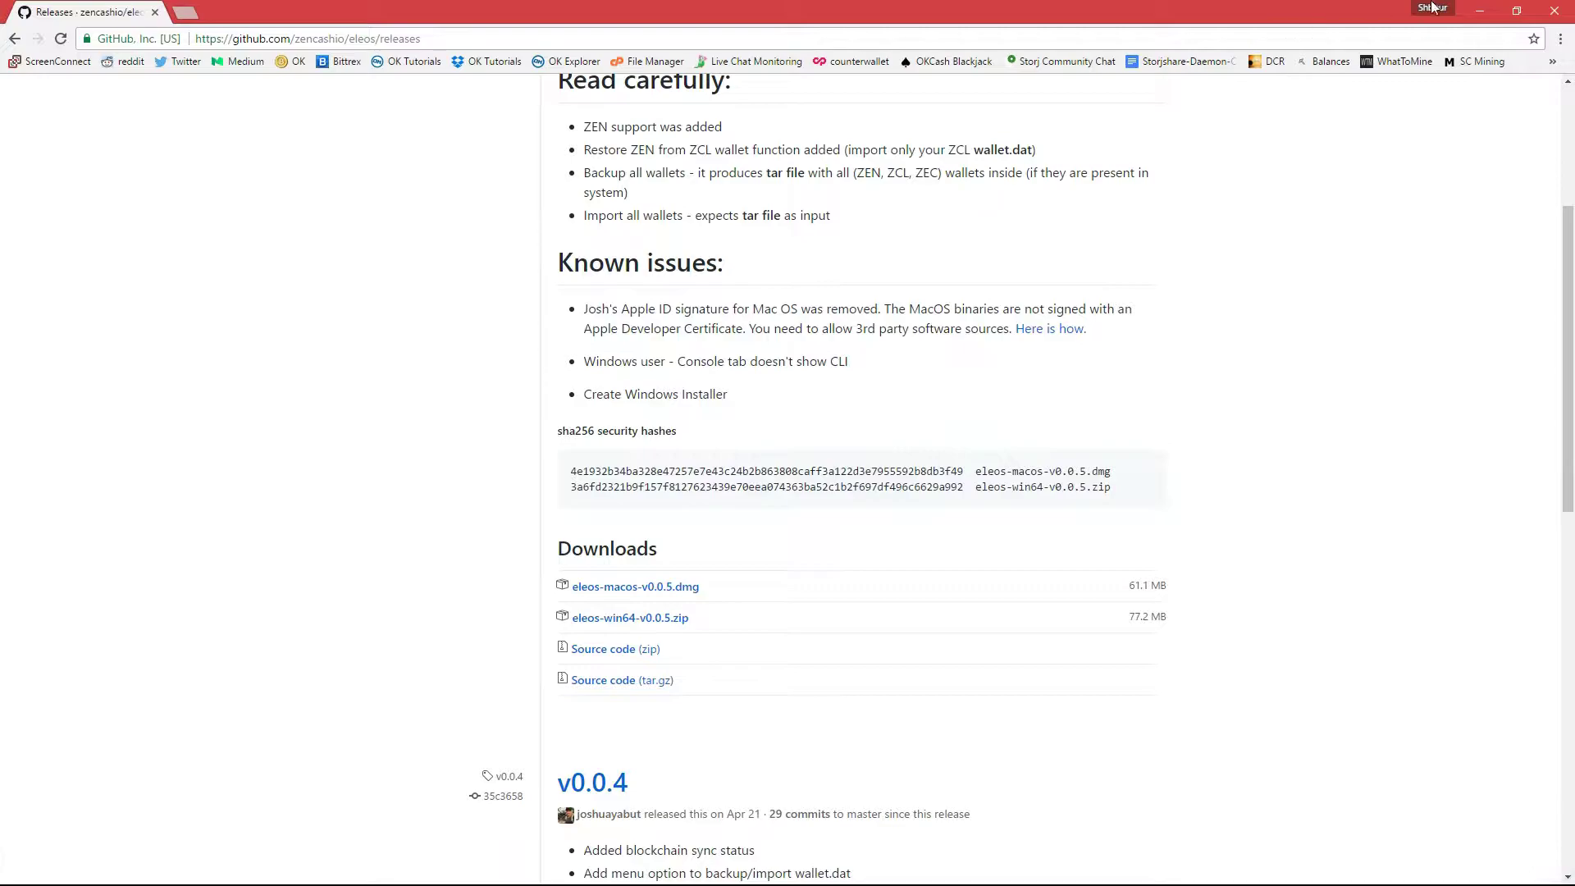
left_click(1479, 11)
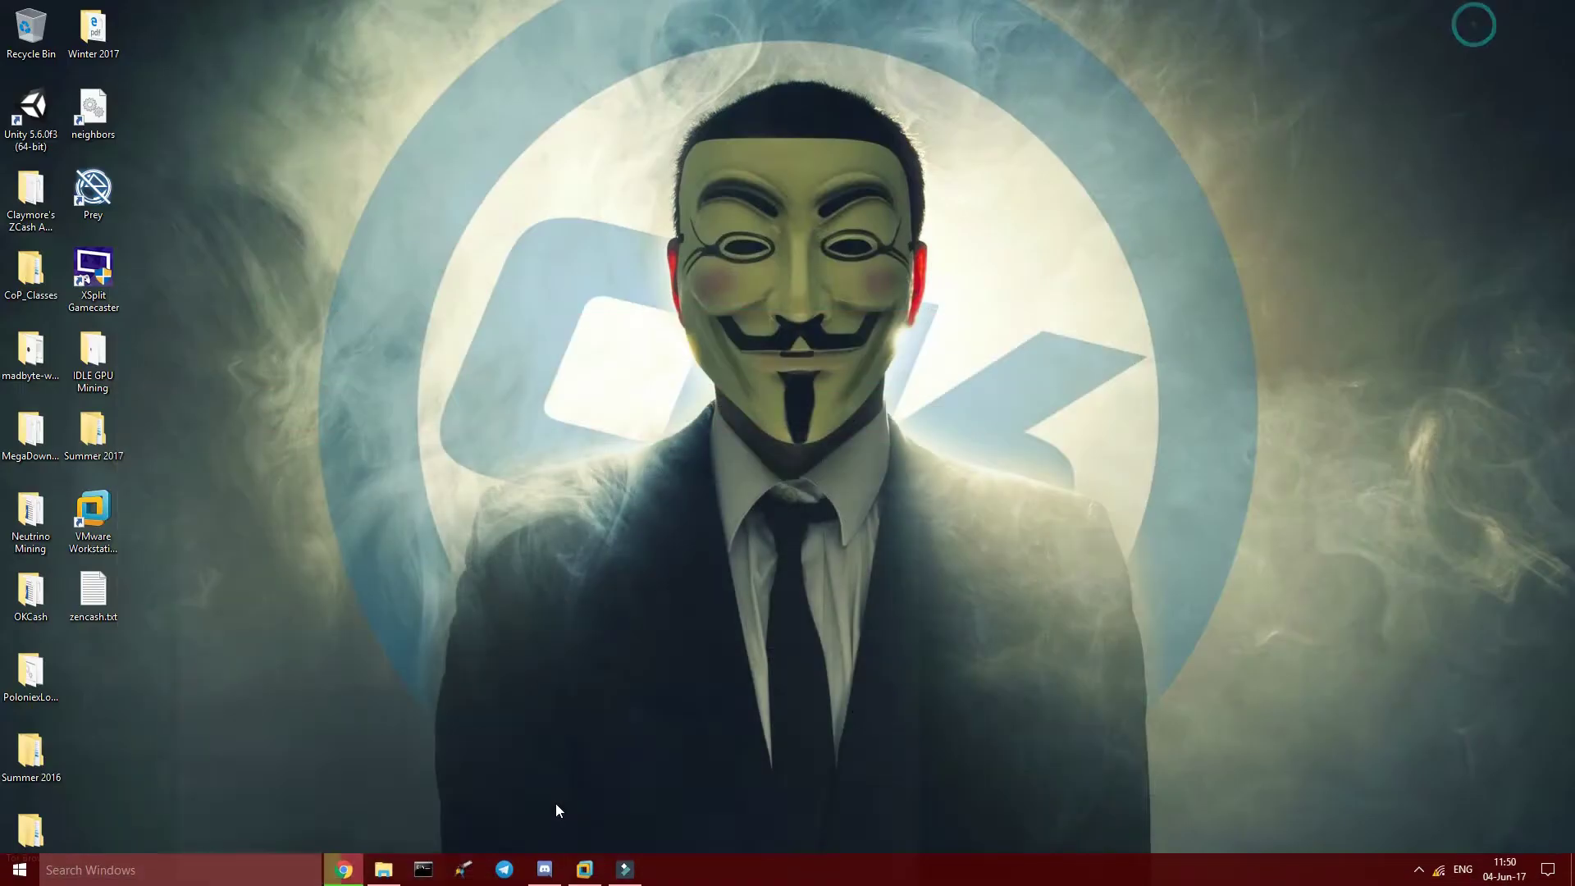
left_click(385, 873)
left_click_drag(356, 35, 753, 49)
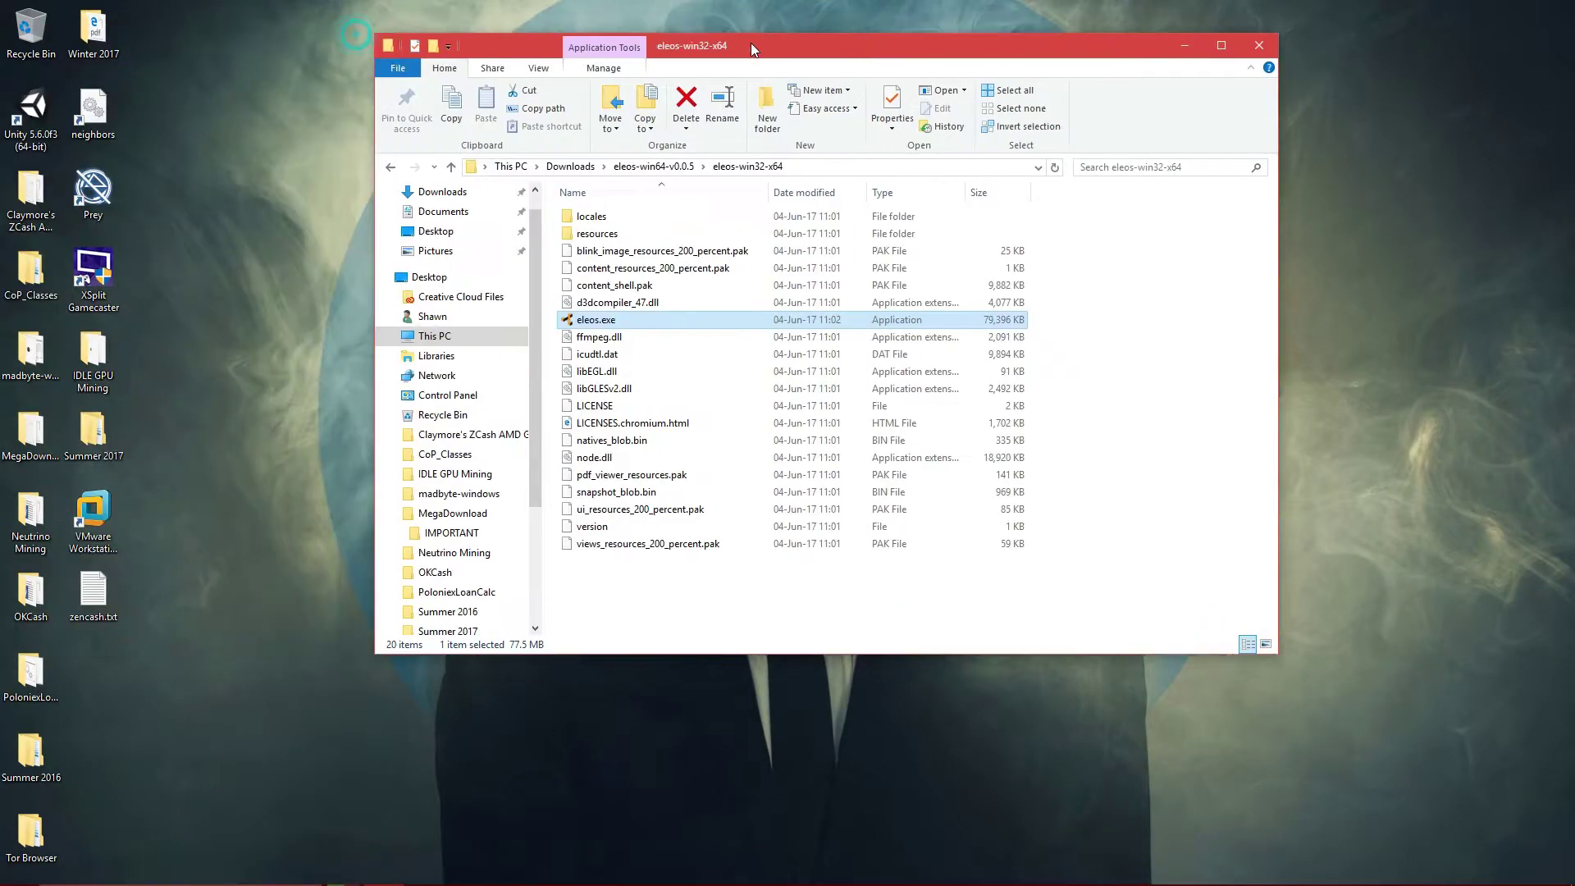
left_click(578, 166)
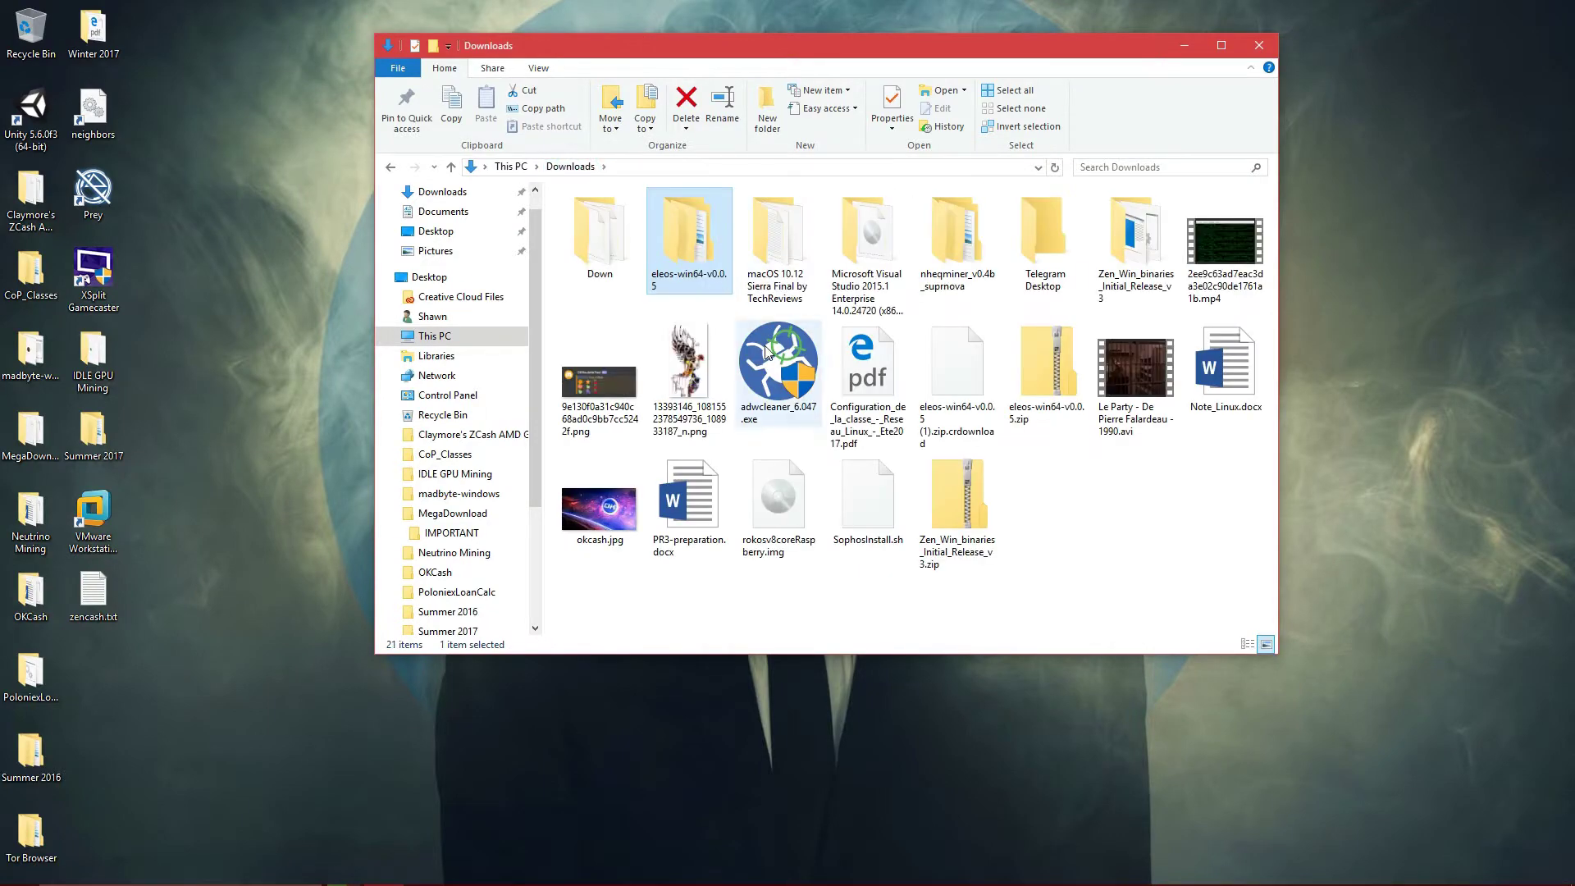
Delete the duplicate eleos-win64-v0.0.5 (1).zip download
left_click(1057, 366)
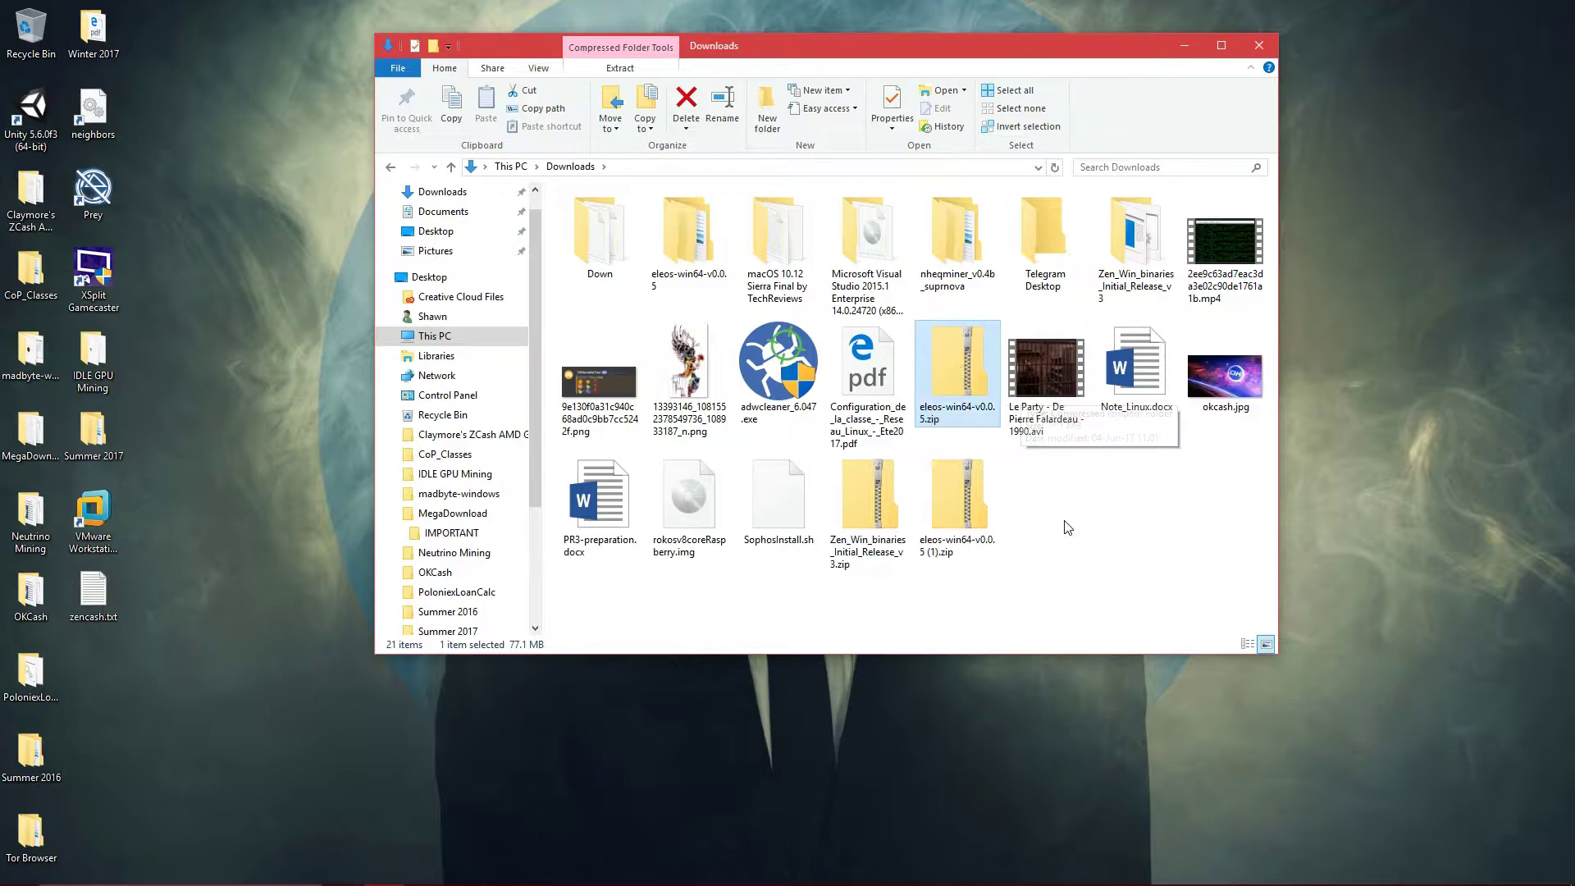
left_click(961, 517)
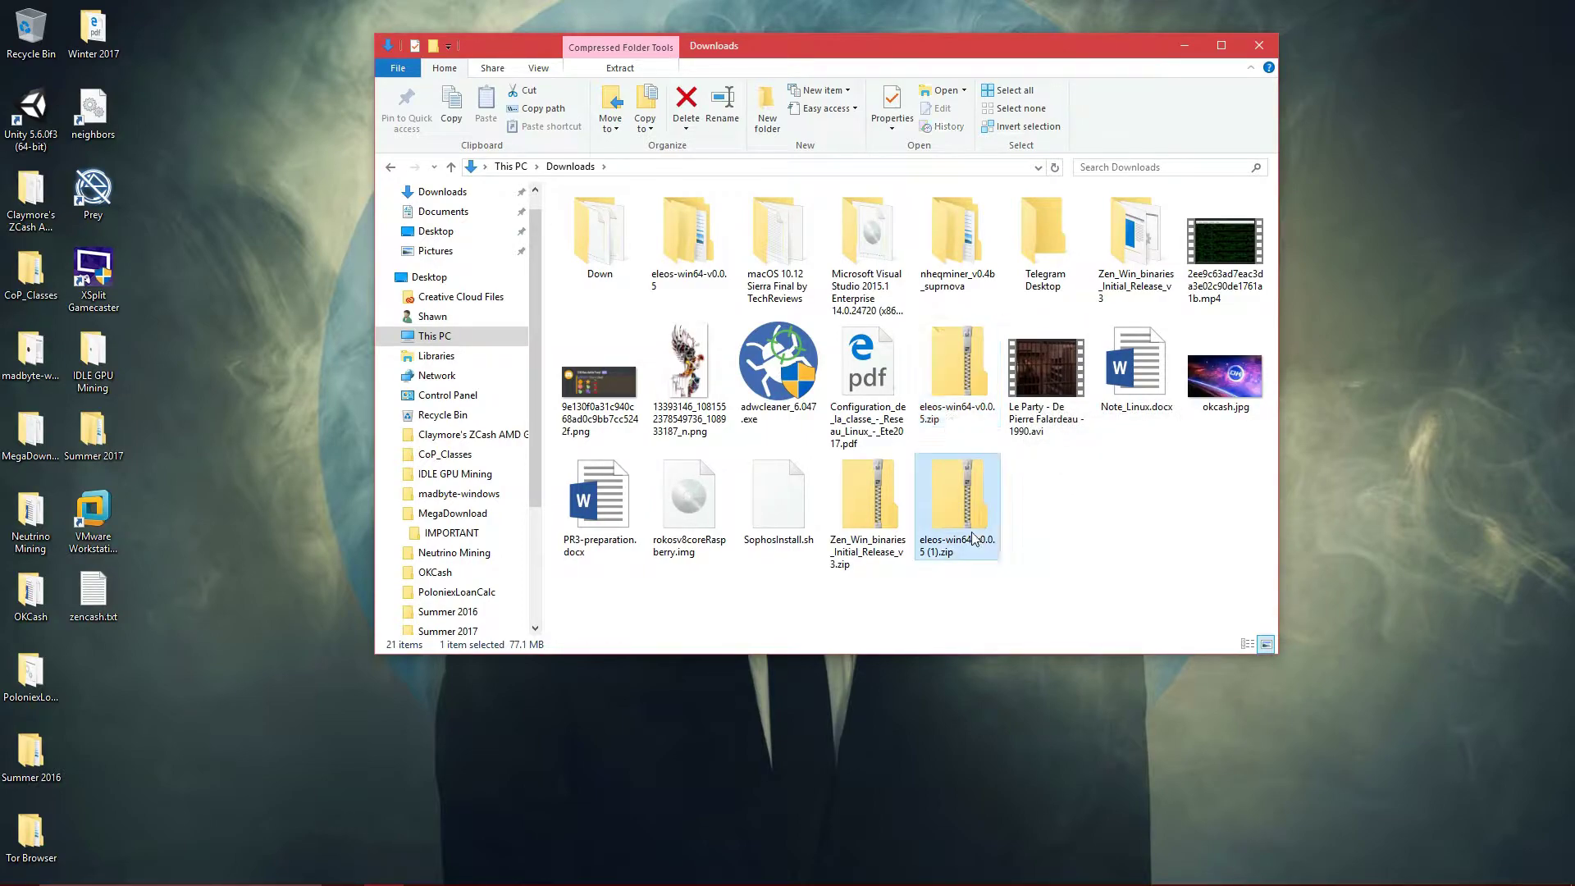
key("Delete")
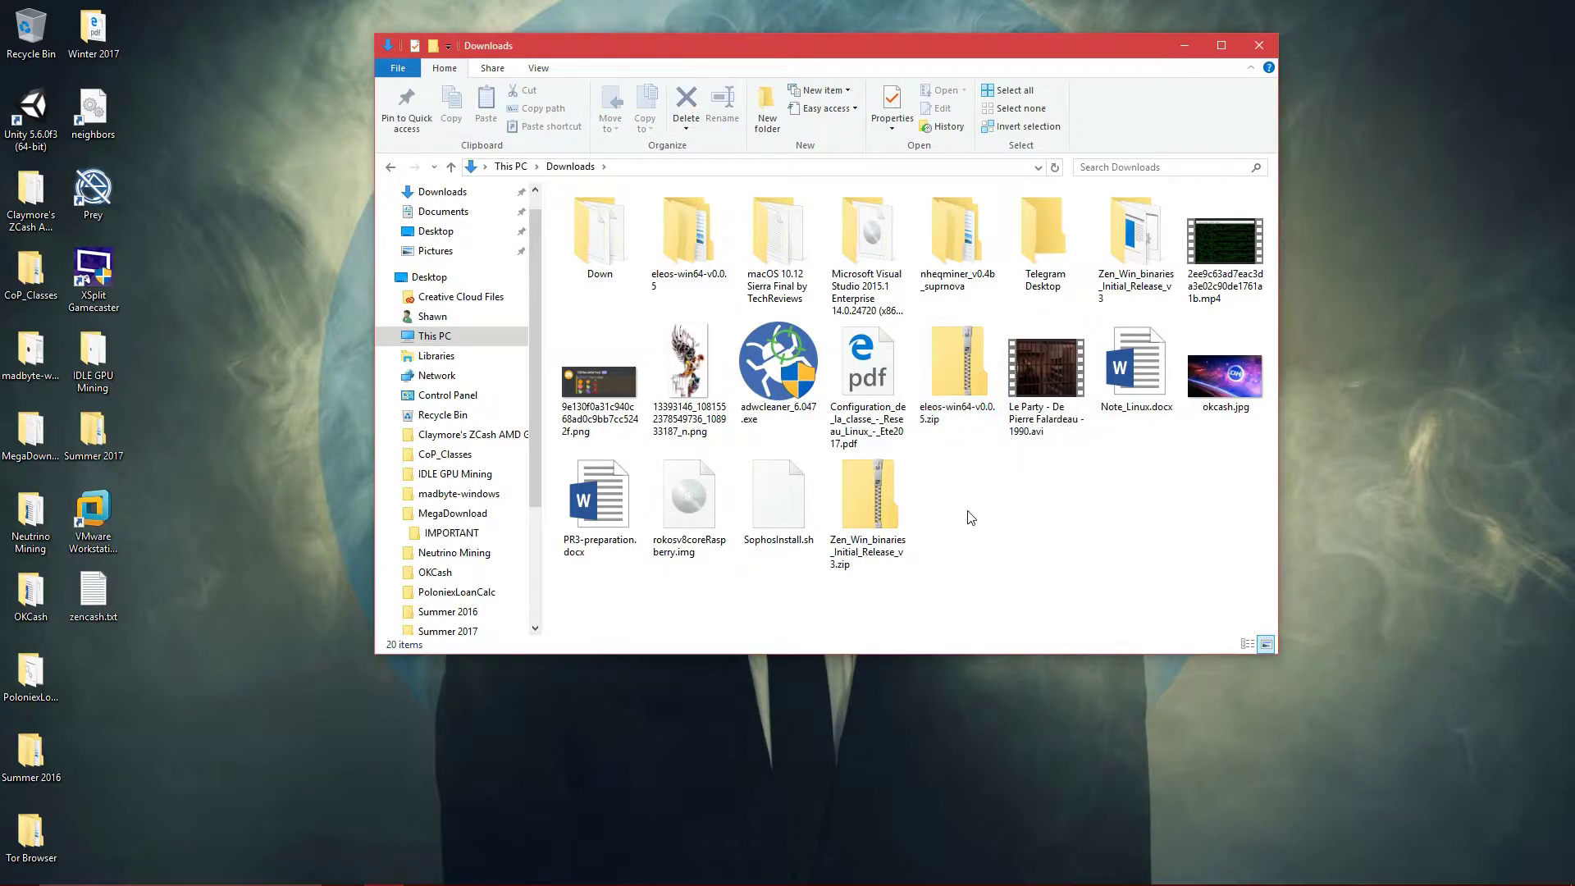
Open the extracted eleos-win64-v0.0.5 > eleos-win32-x64 folder
double_click(953, 362)
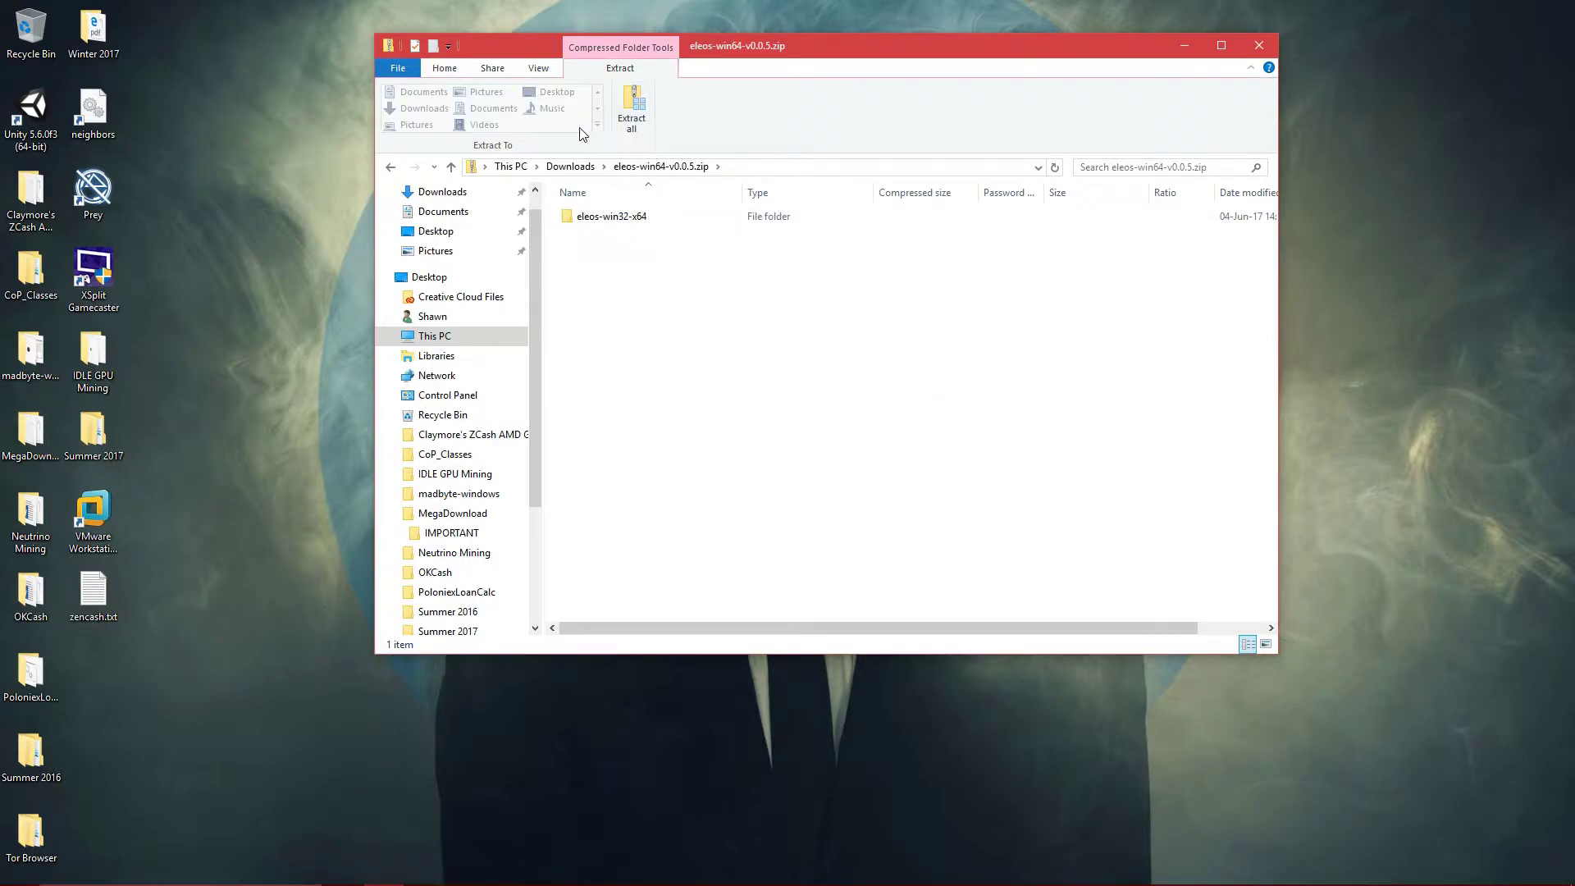
left_click(570, 166)
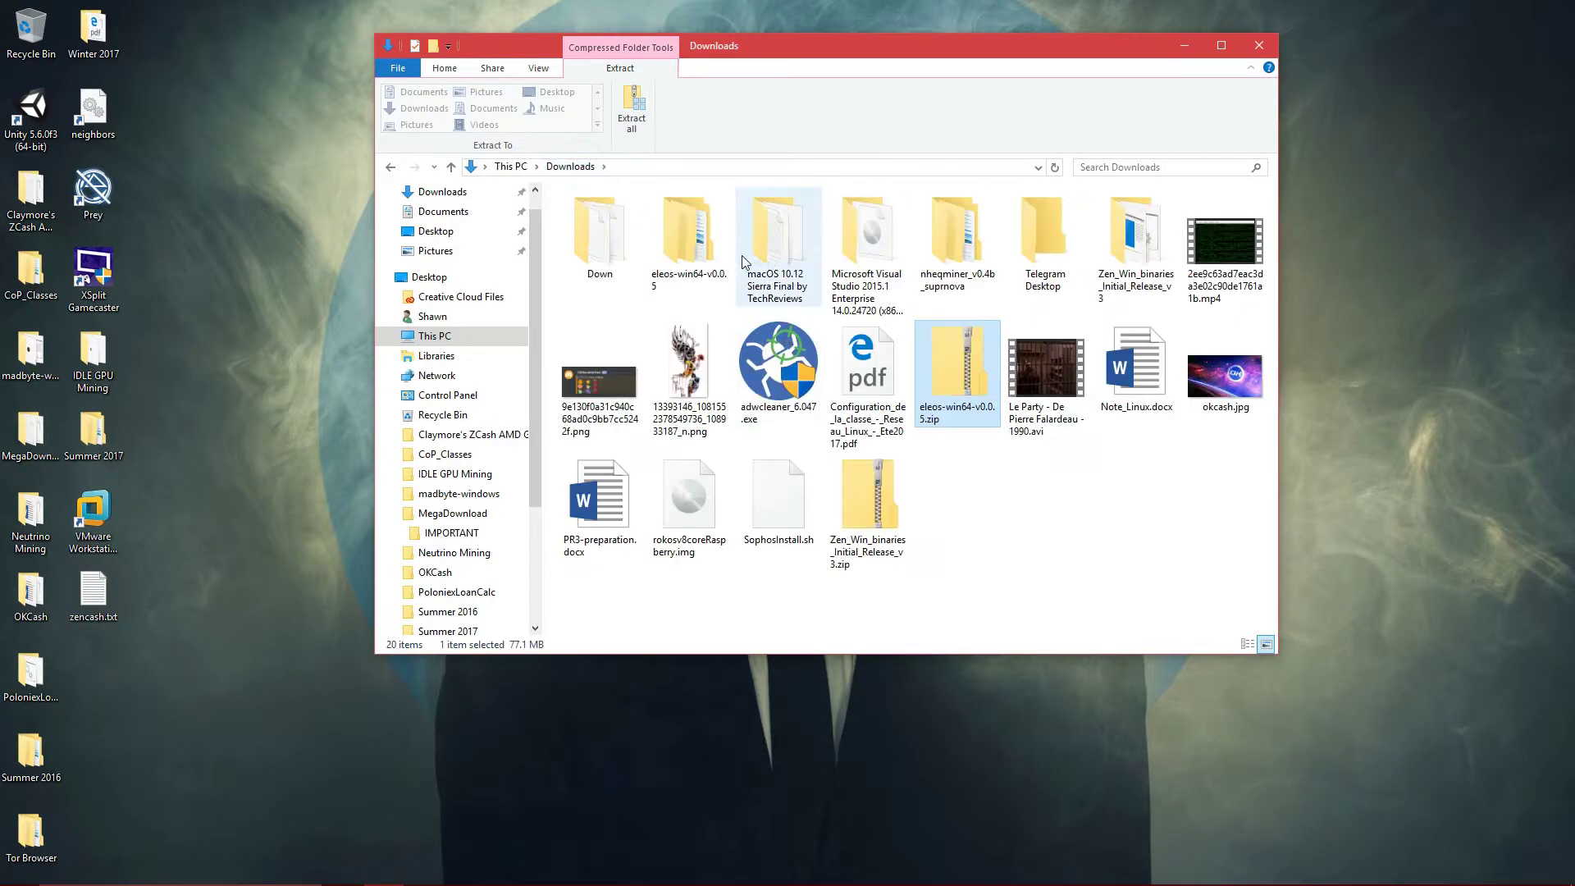
double_click(689, 242)
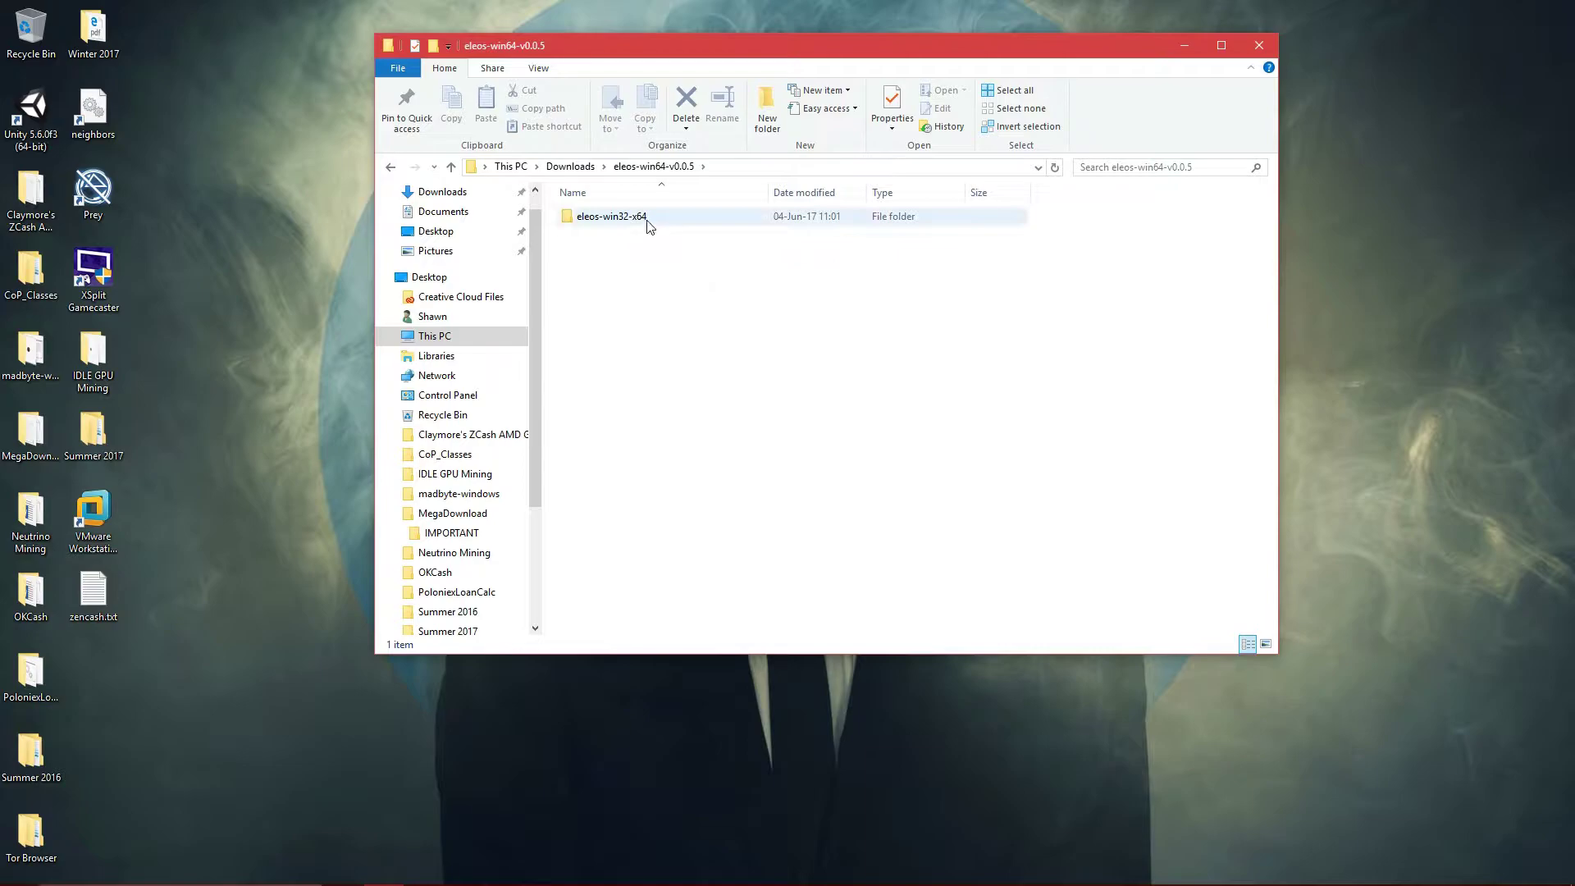
double_click(648, 218)
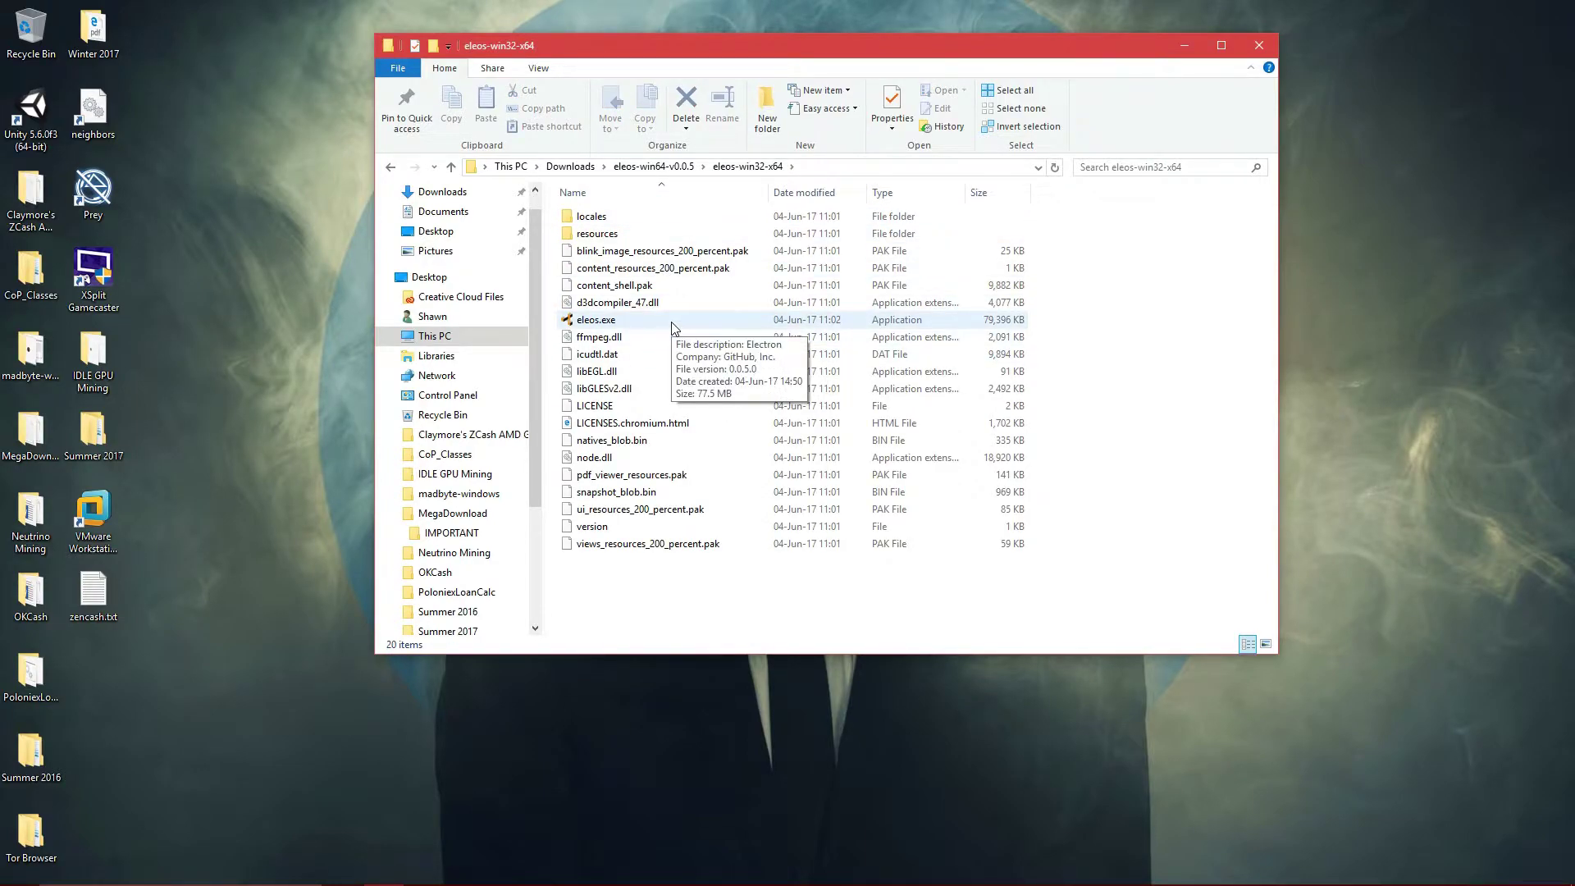
Launch eleos.exe, close File Explorer and move the wallet window higher
double_click(672, 322)
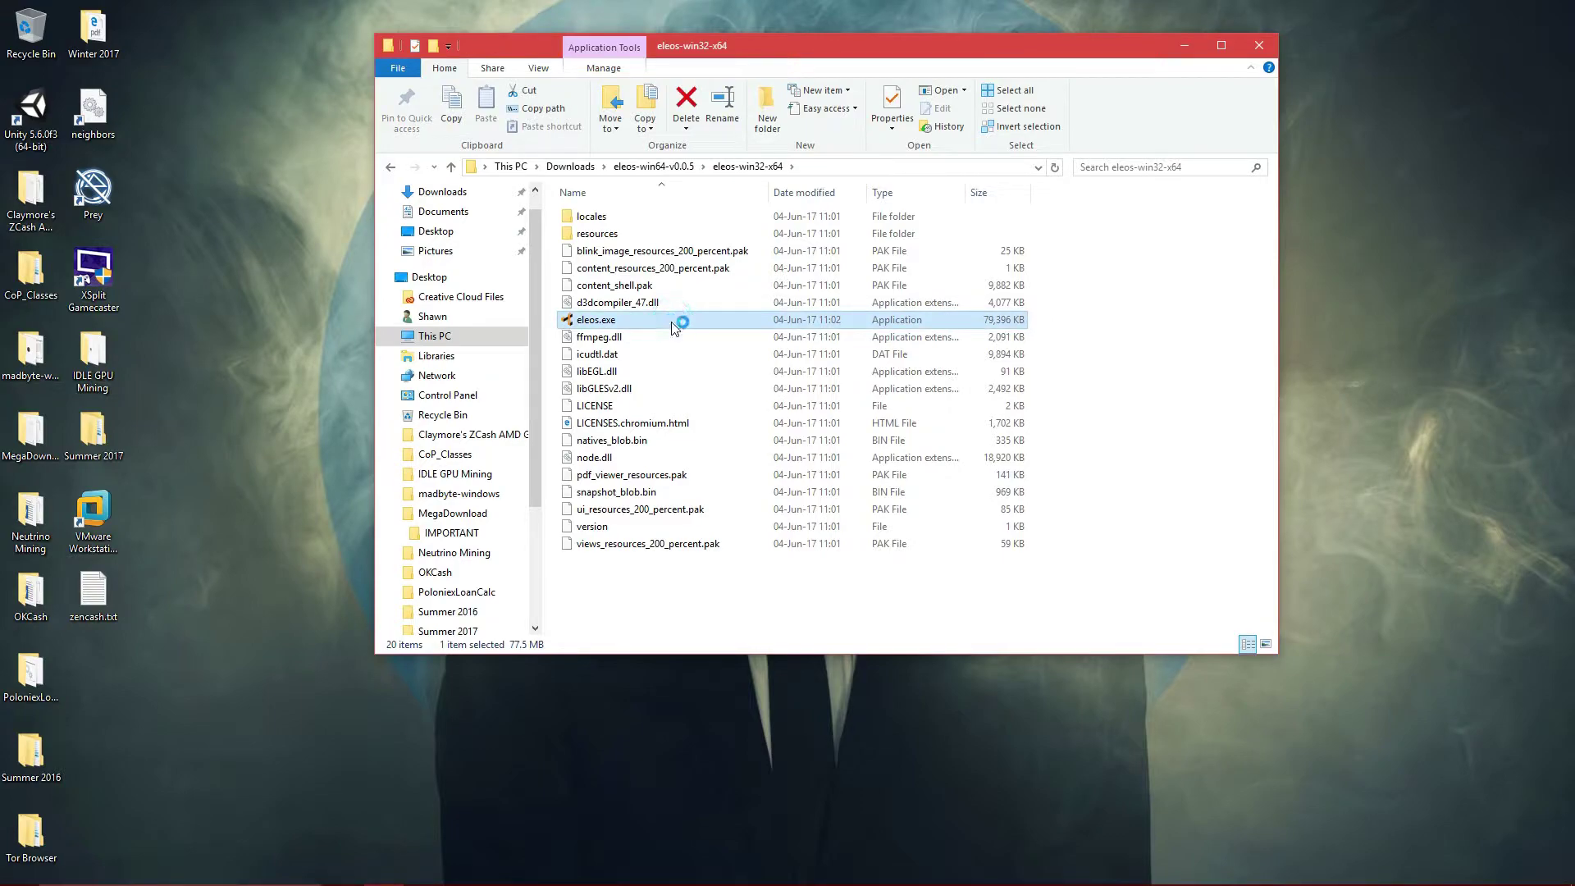
left_click(1259, 45)
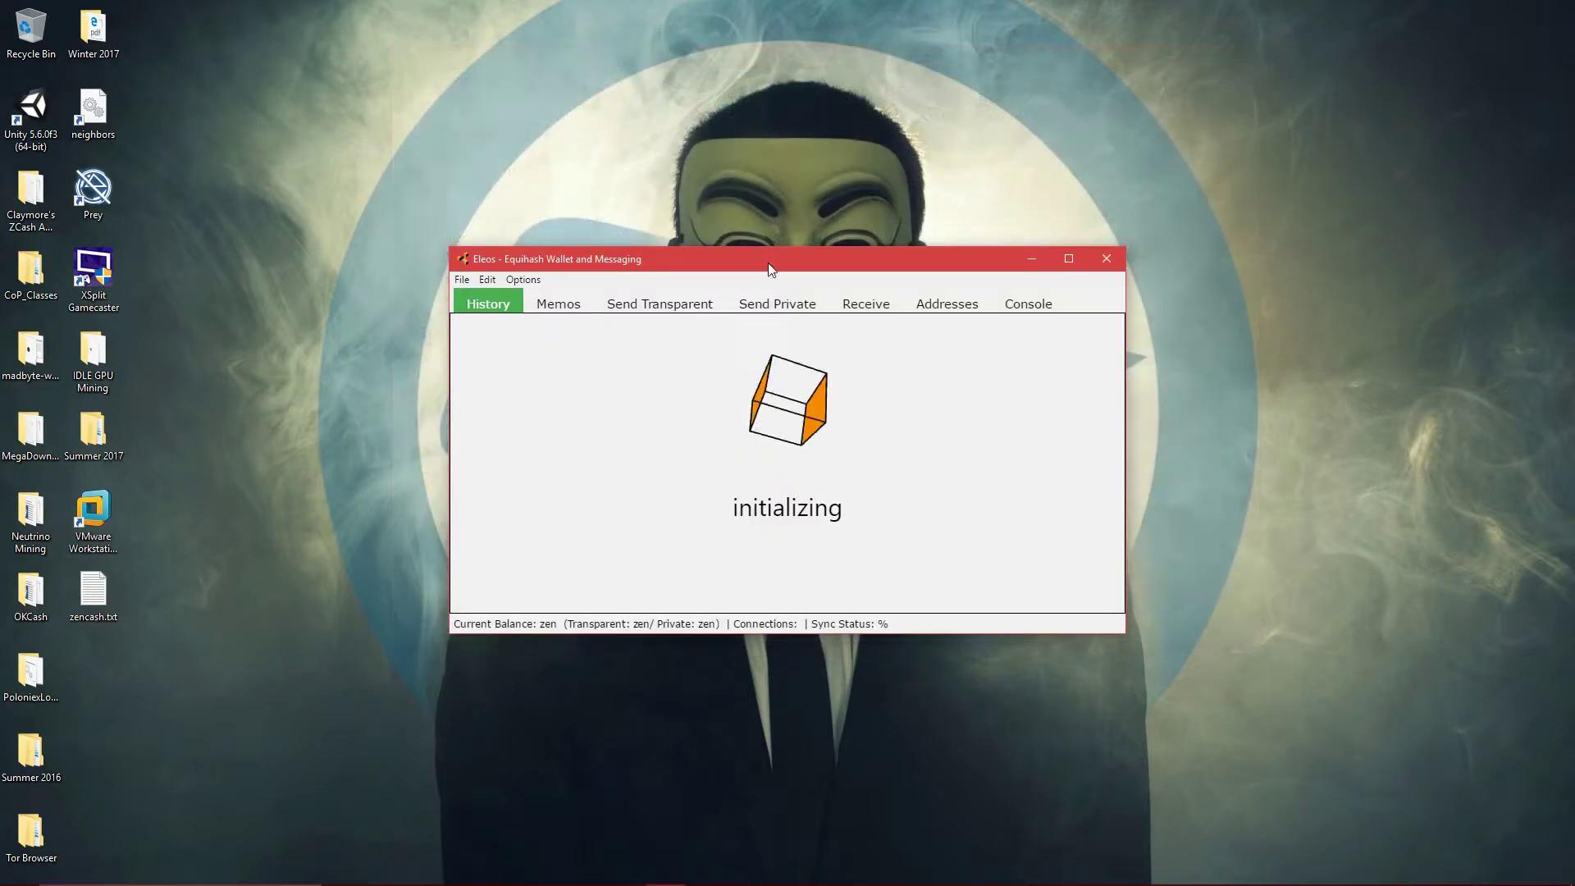
left_click_drag(768, 261, 775, 188)
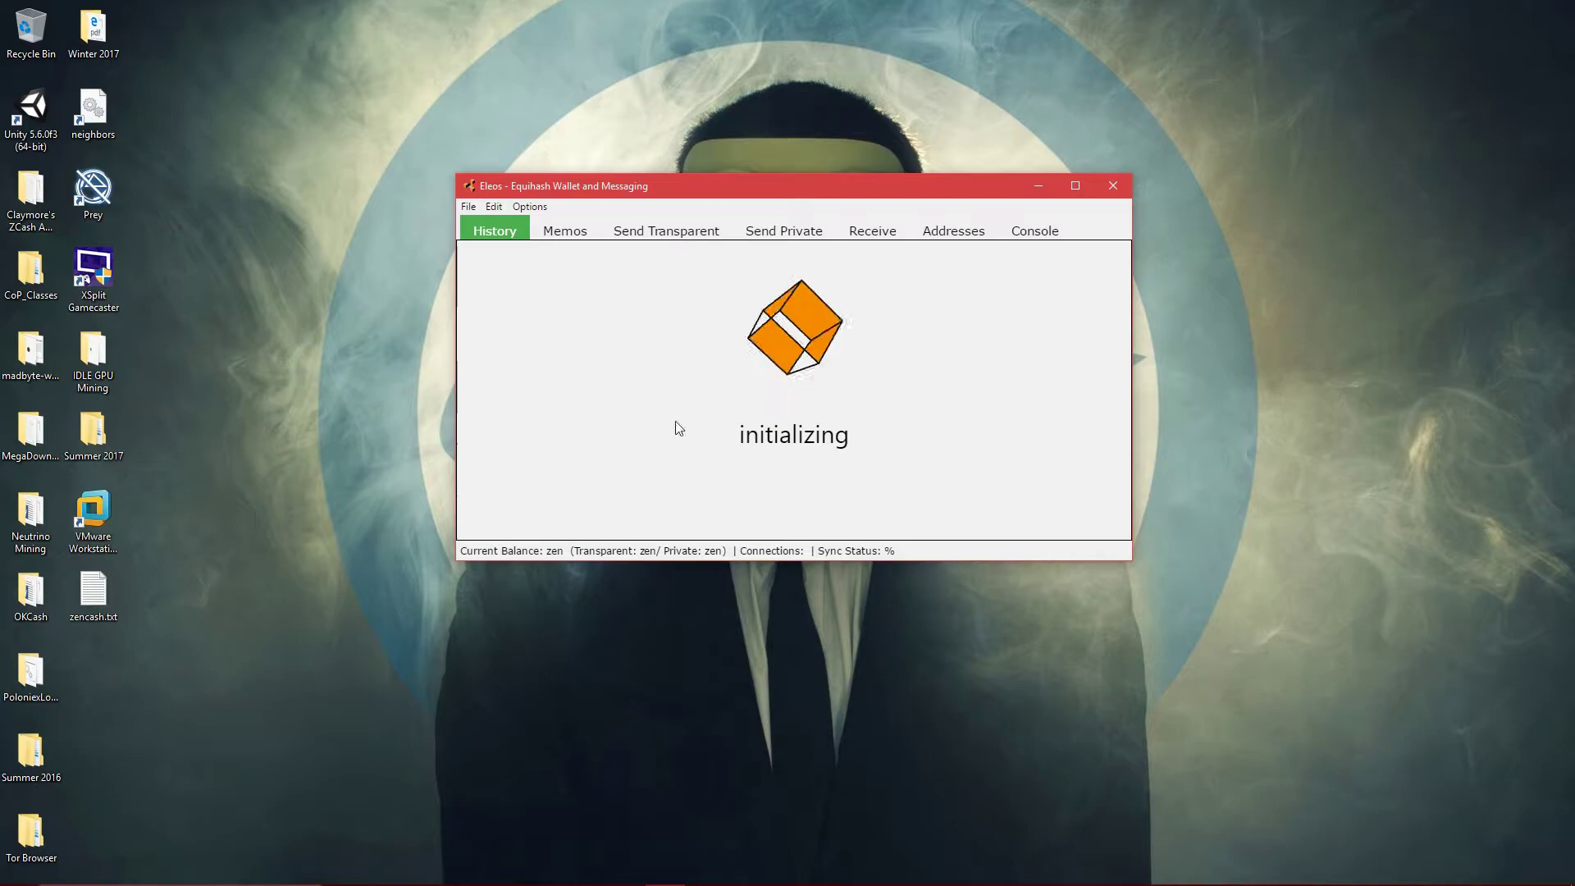
Pick a different coin under Options > Set Coin and accept the restart notice
left_click(529, 207)
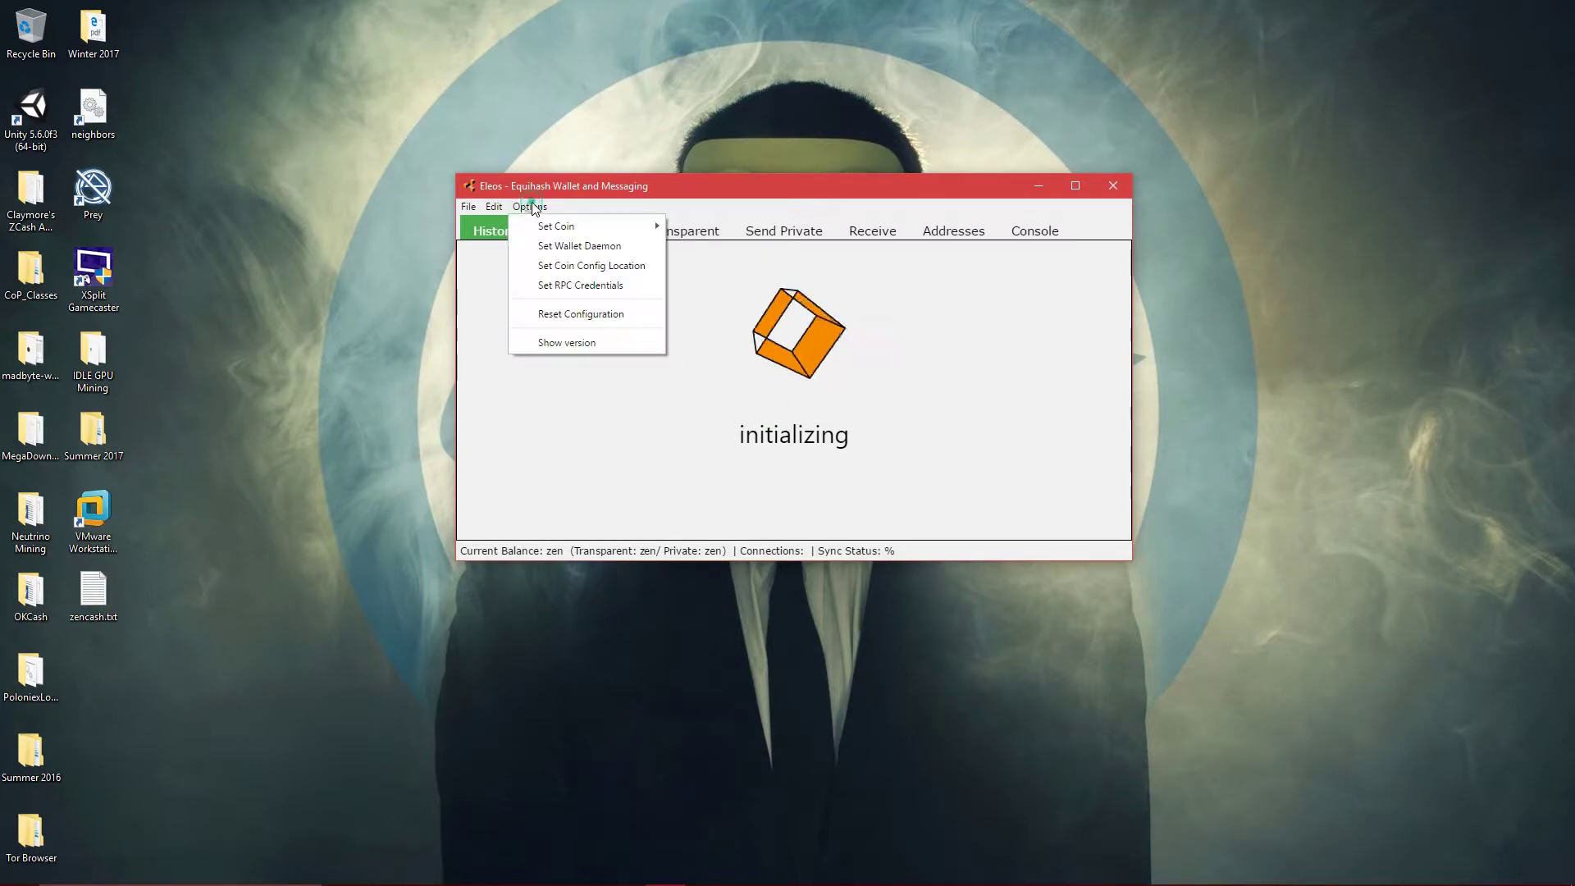
mouse_move(543, 228)
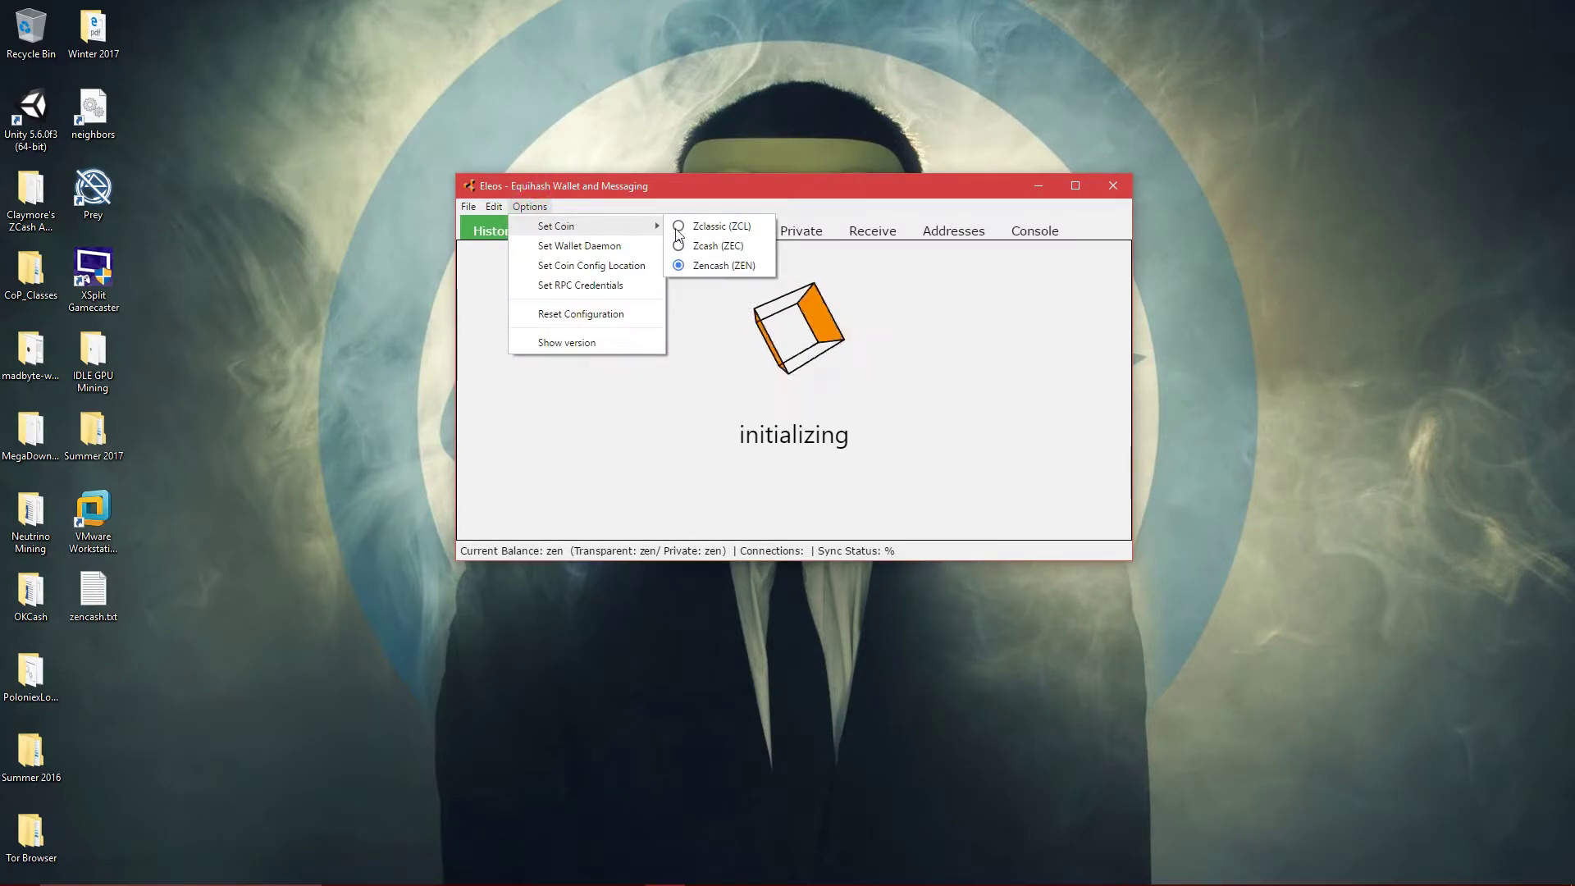
left_click(729, 266)
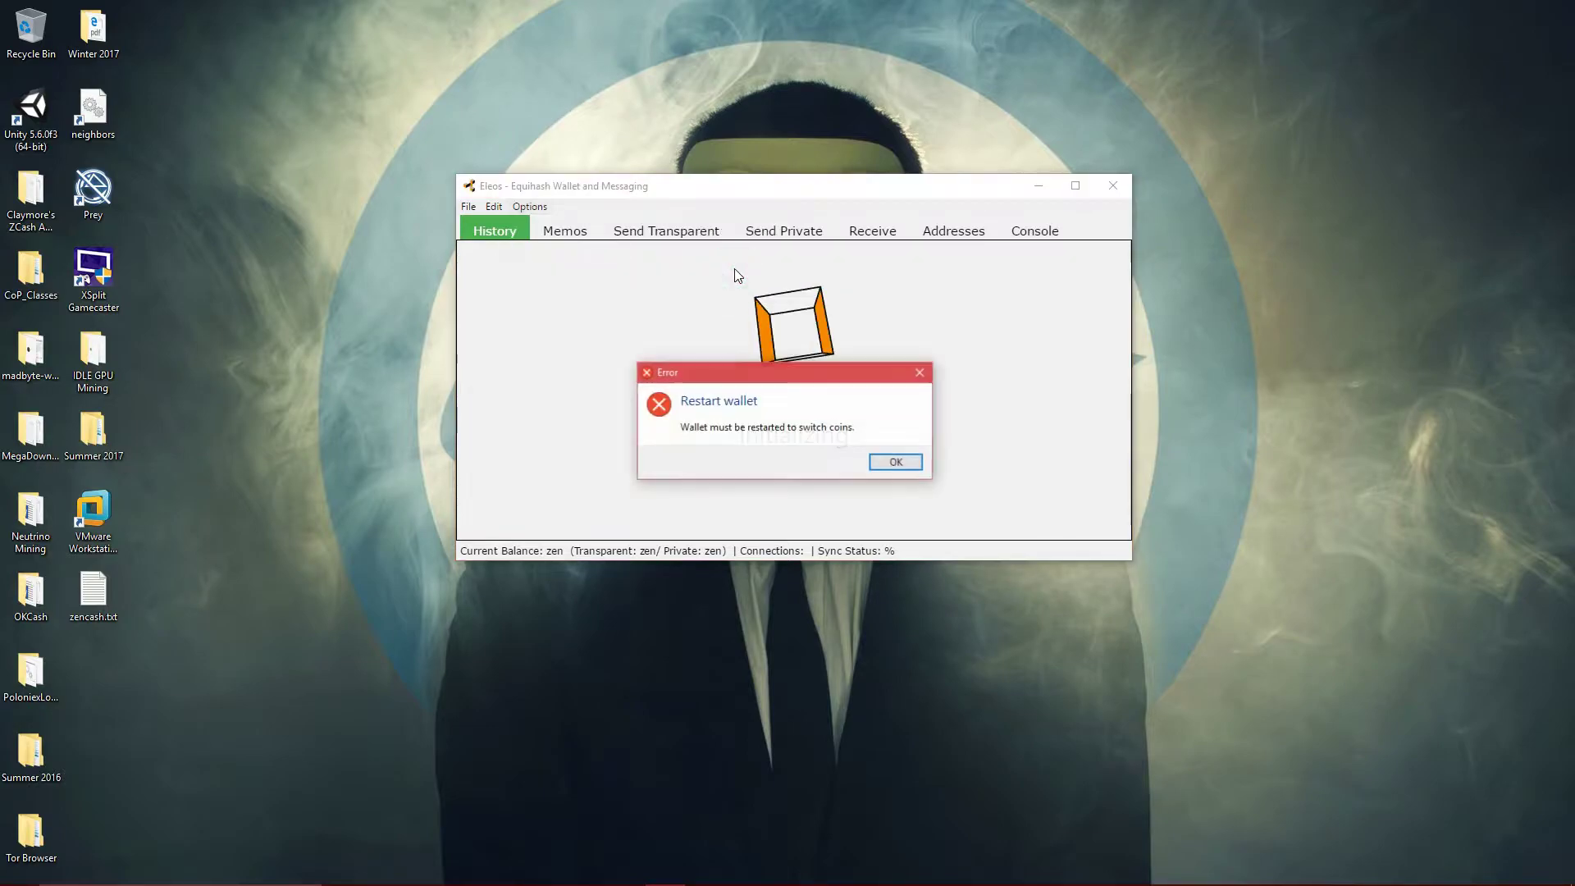
left_click(896, 464)
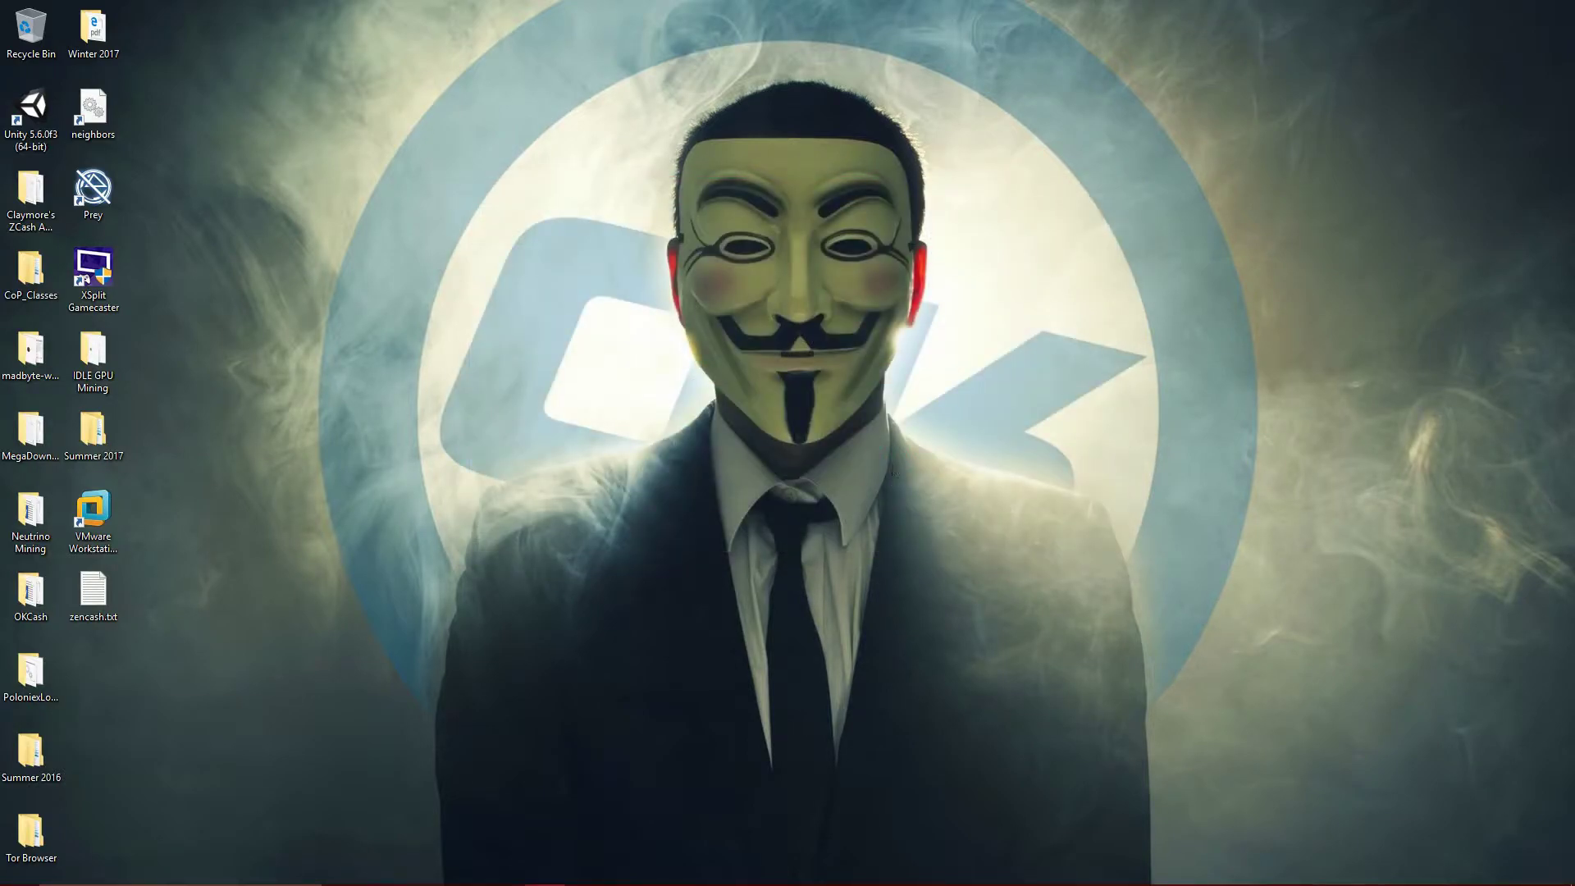
Relaunch eleos.exe from Downloads > eleos-win64-v0.0.5 > eleos-win32-x64
left_click(395, 865)
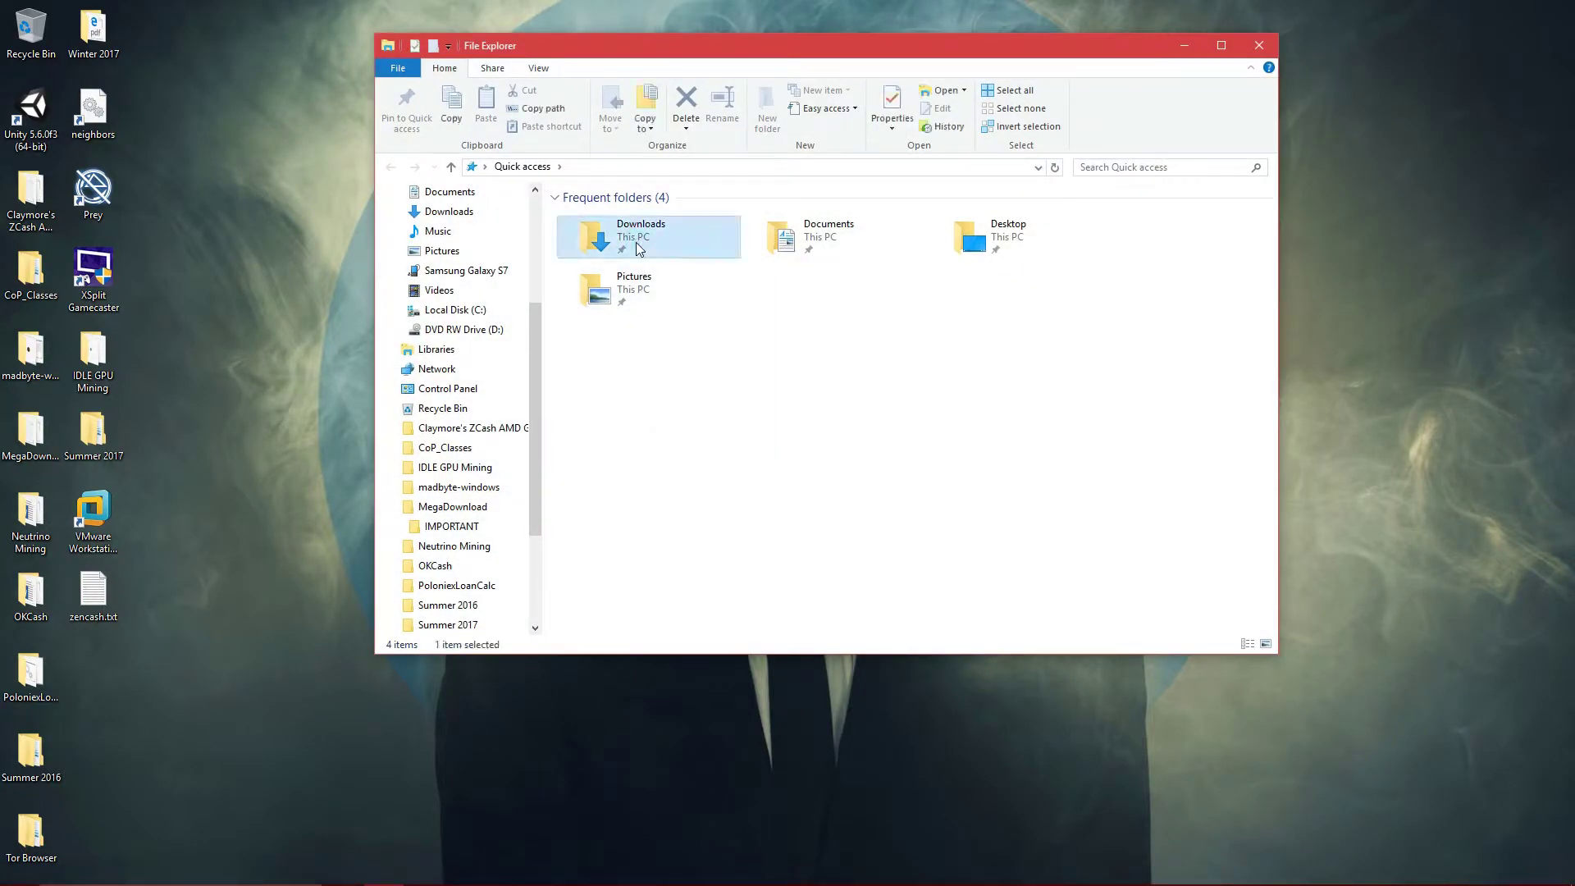
double_click(713, 246)
left_click(702, 240)
double_click(700, 237)
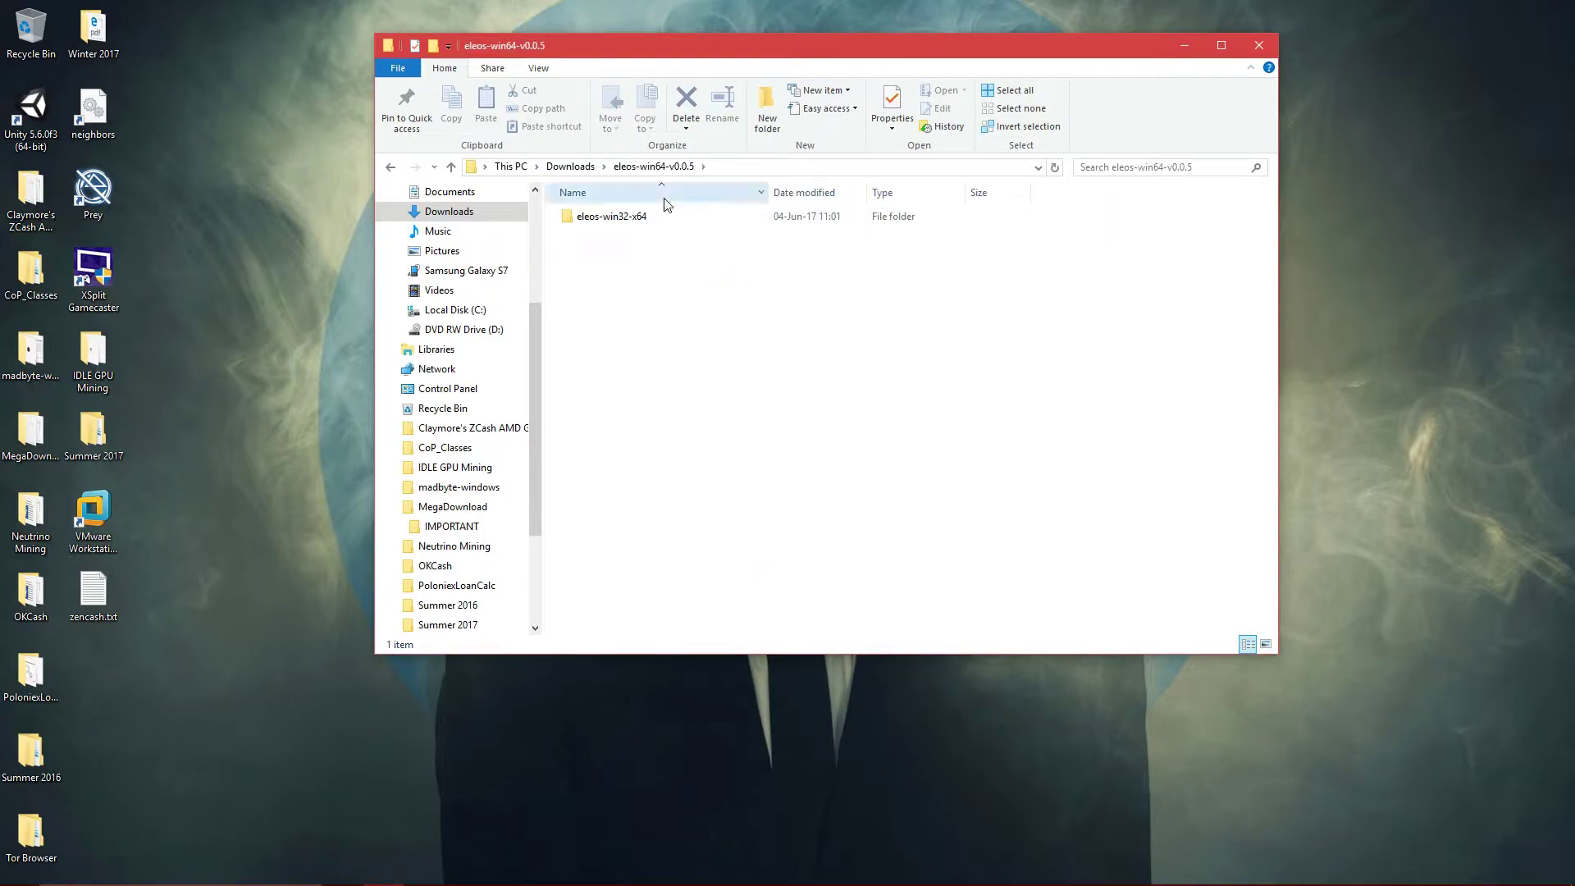
double_click(650, 219)
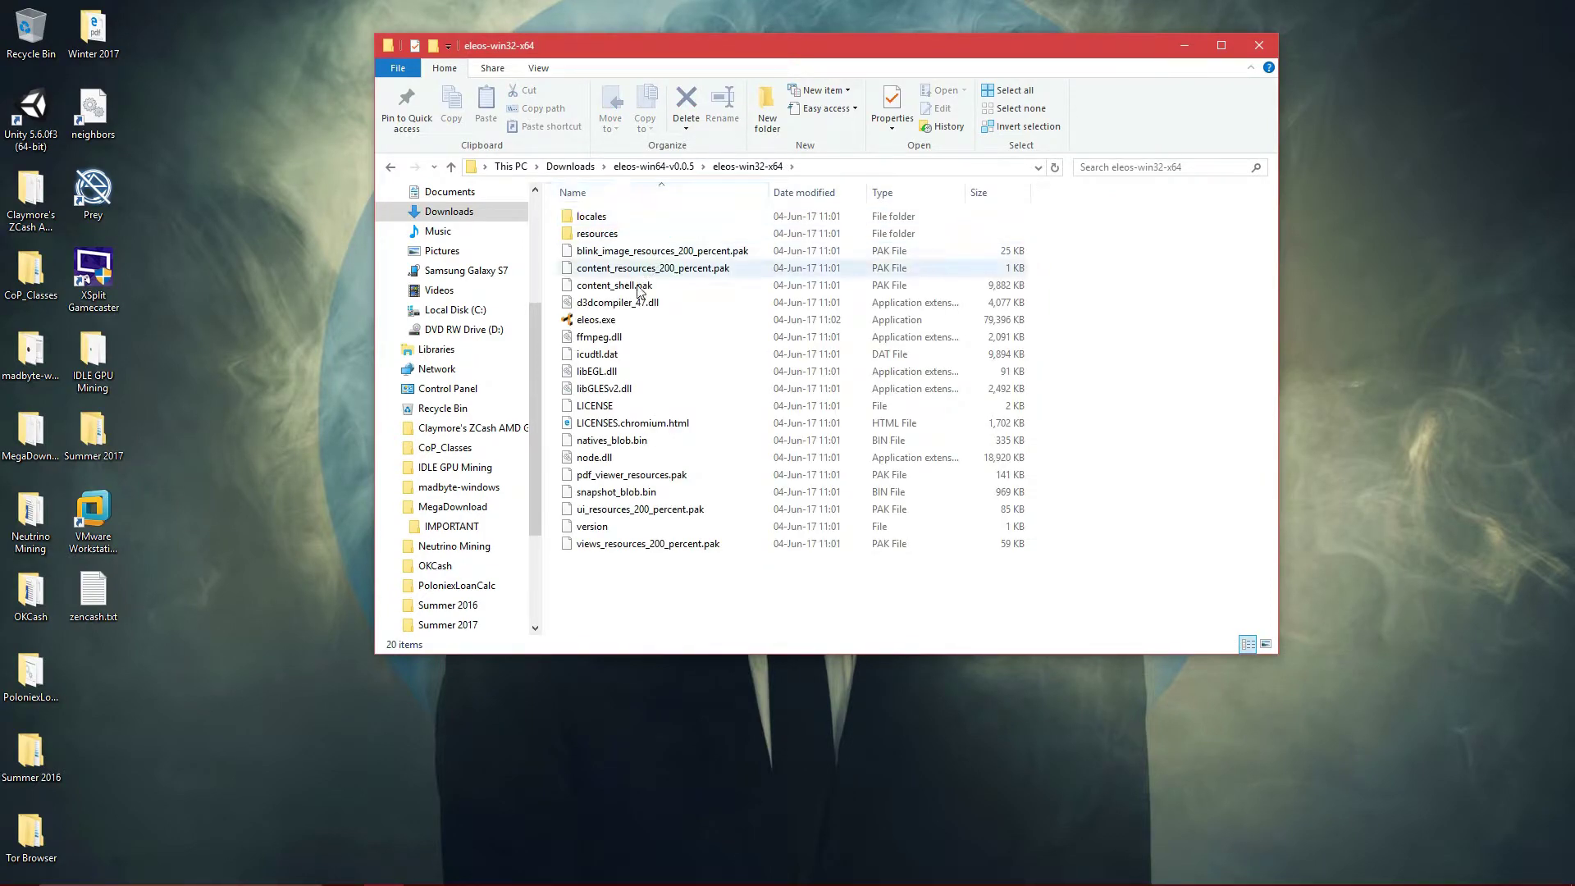
double_click(628, 321)
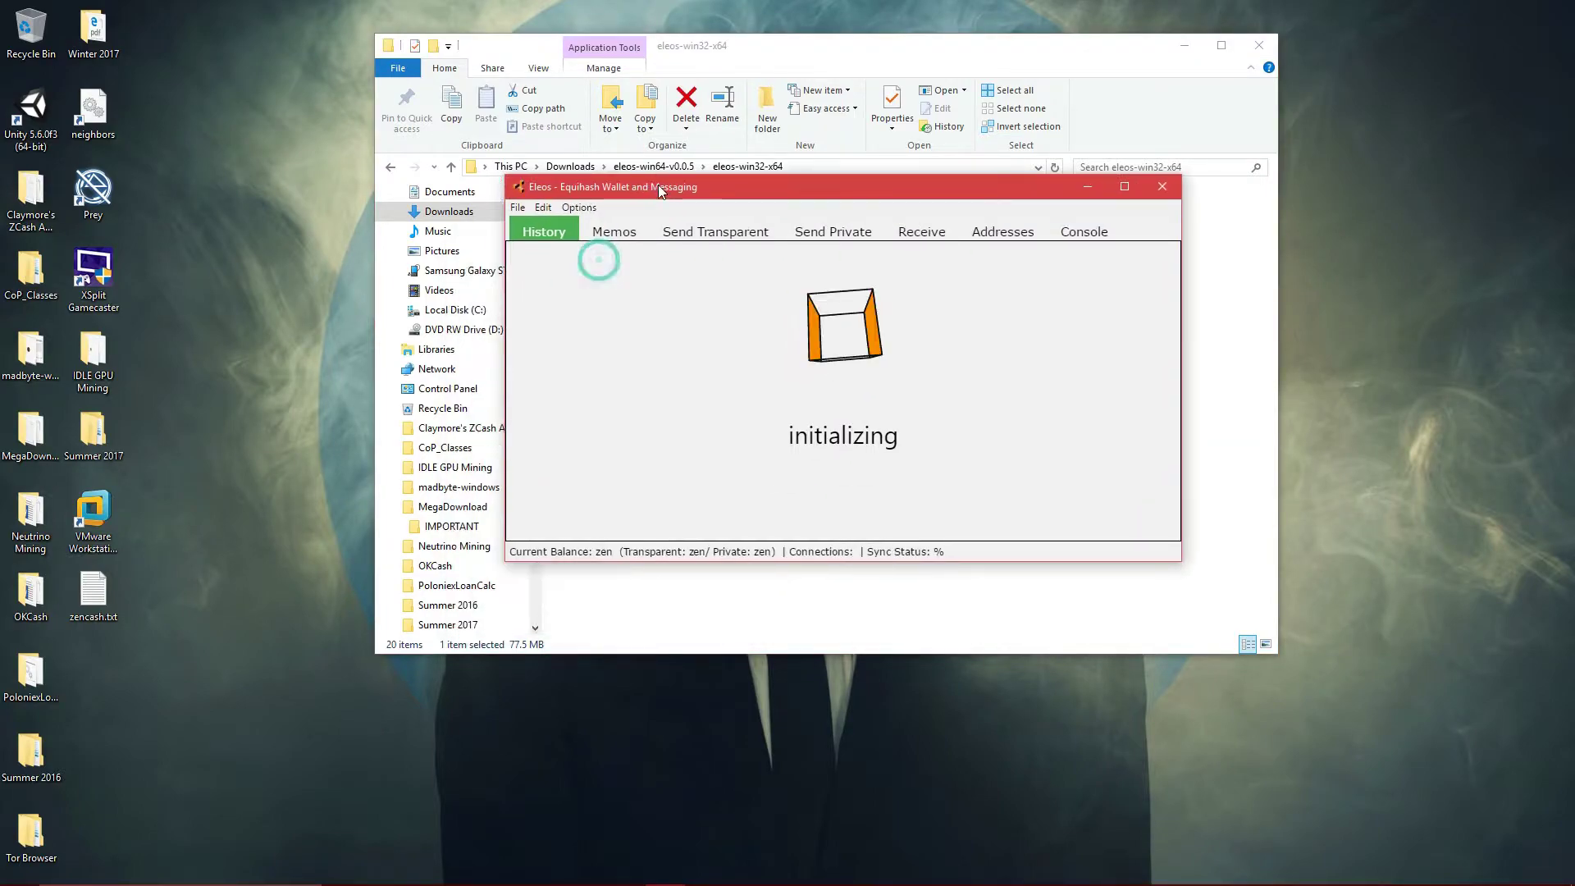
Set zend.exe from resources\app as the wallet daemon via Options > Set Wallet Daemon
left_click(579, 208)
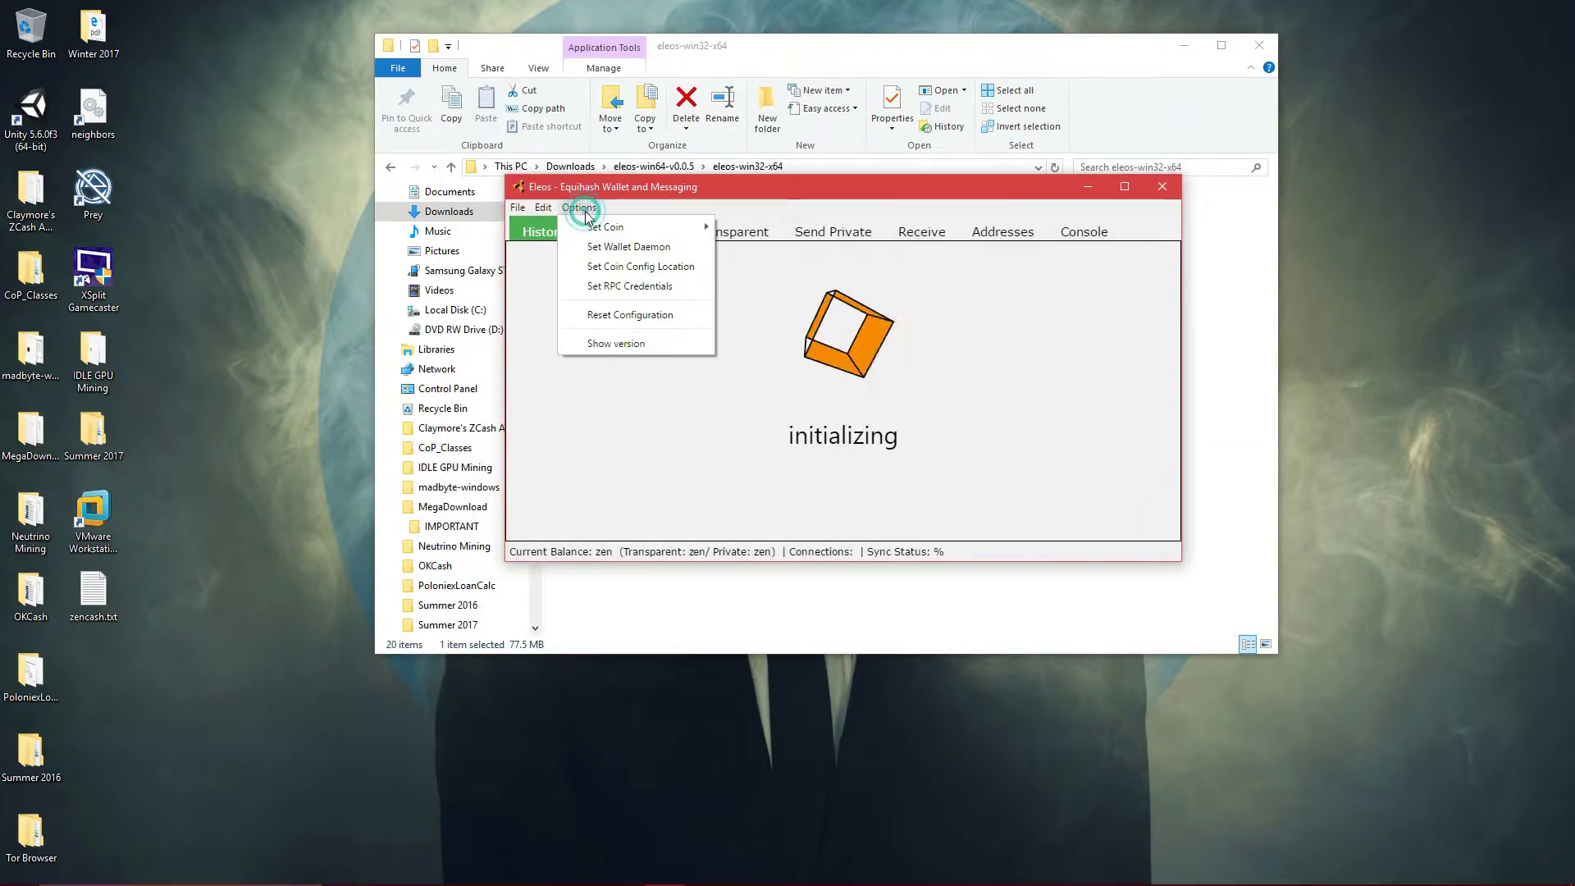
left_click(651, 254)
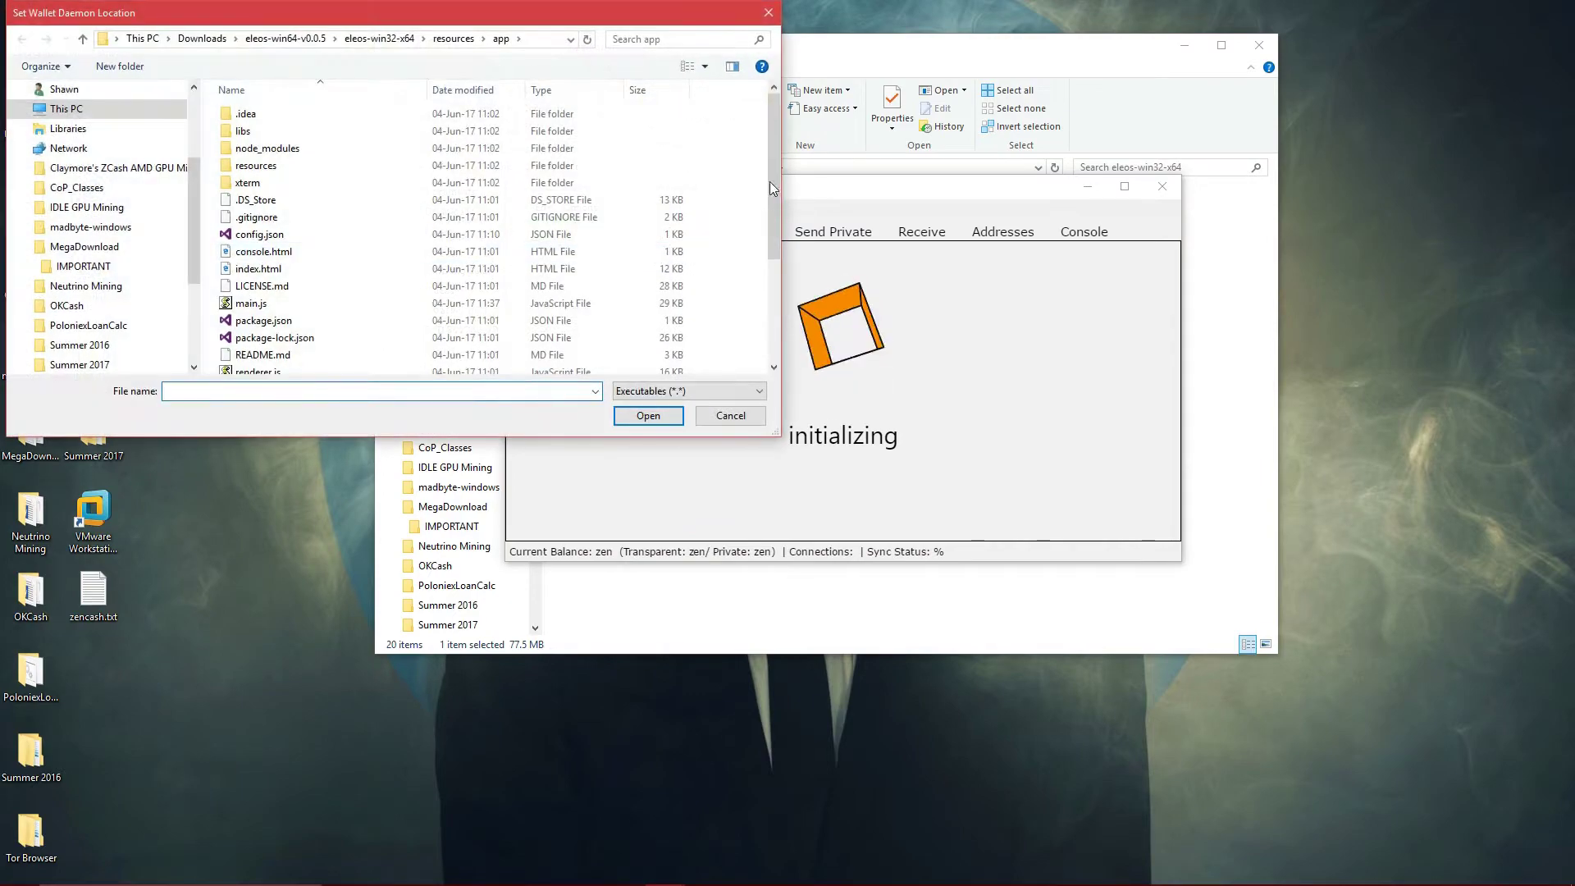
left_click_drag(775, 174, 776, 315)
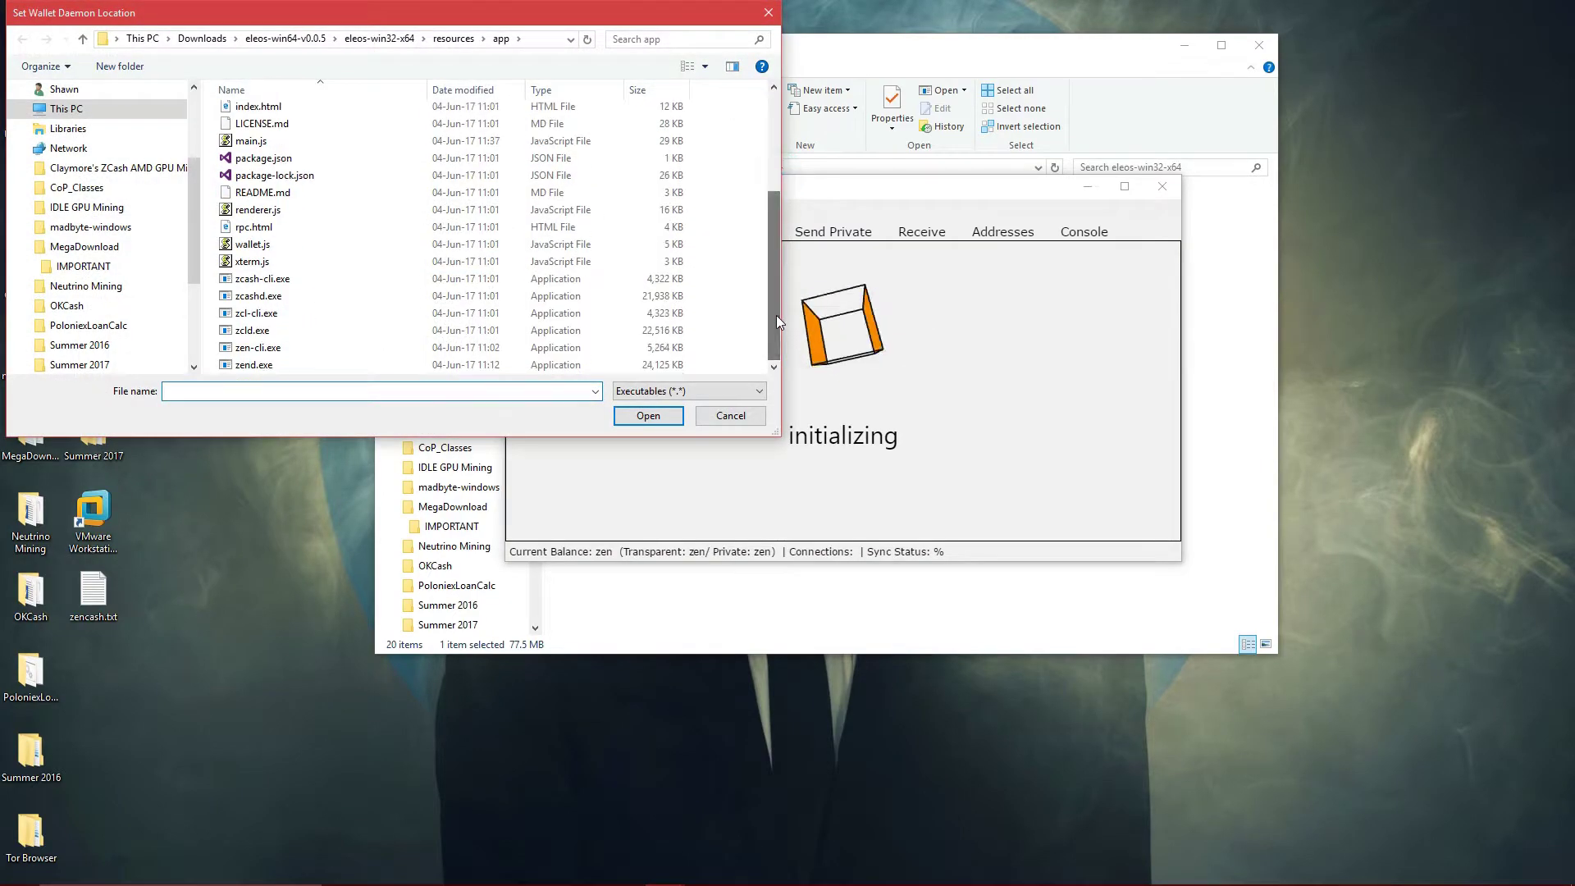
left_click(382, 364)
left_click(646, 417)
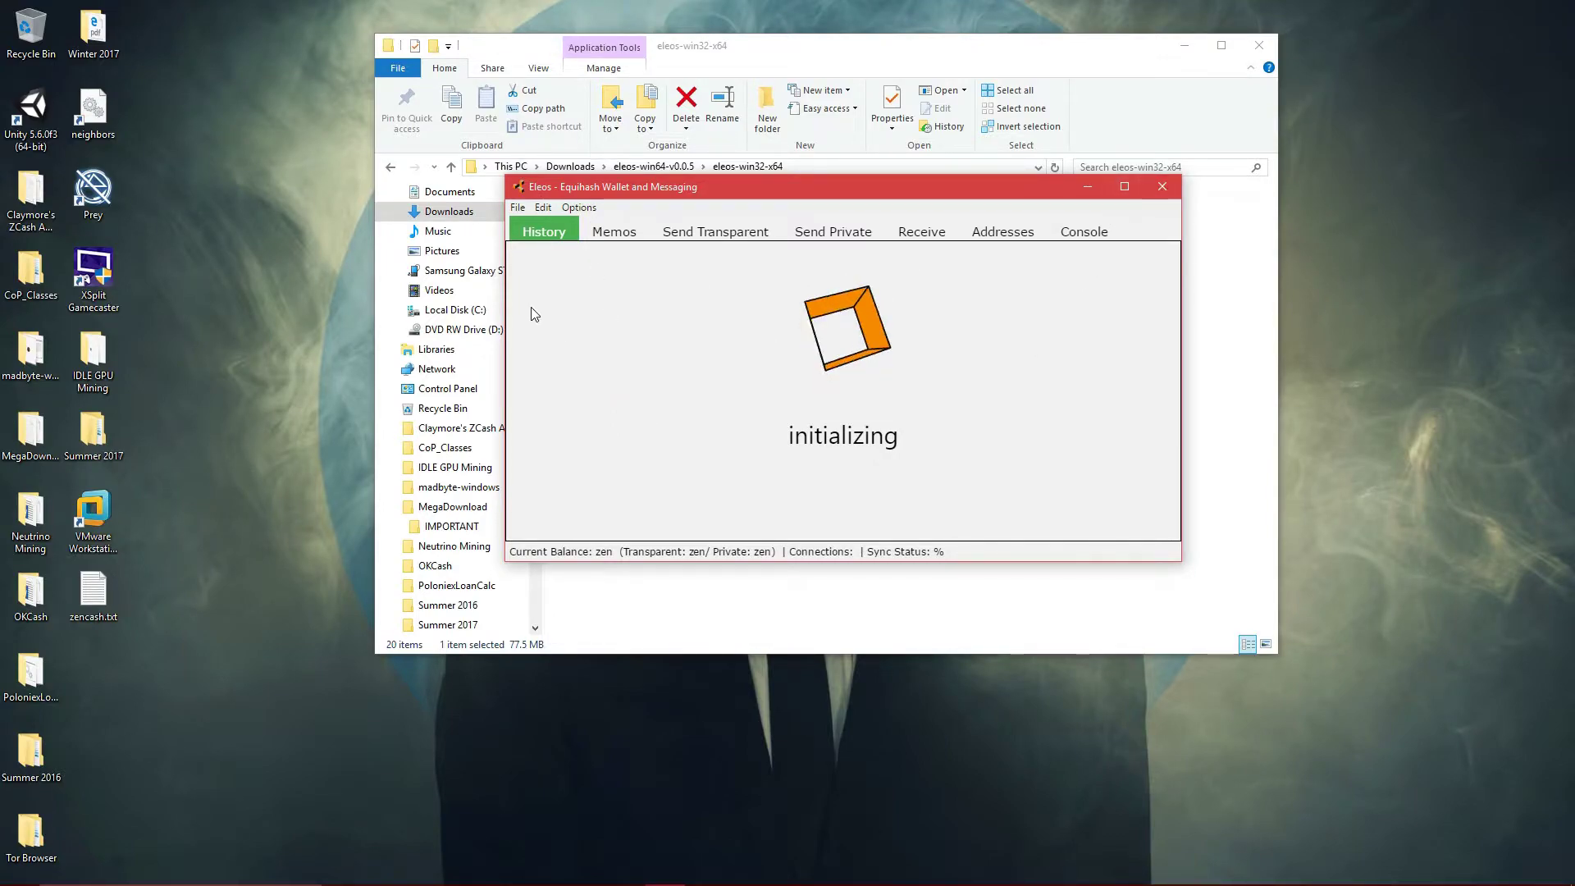
Close and relaunch Eleos from eleos.exe, close Explorer, and centre the wallet window
left_click(1174, 186)
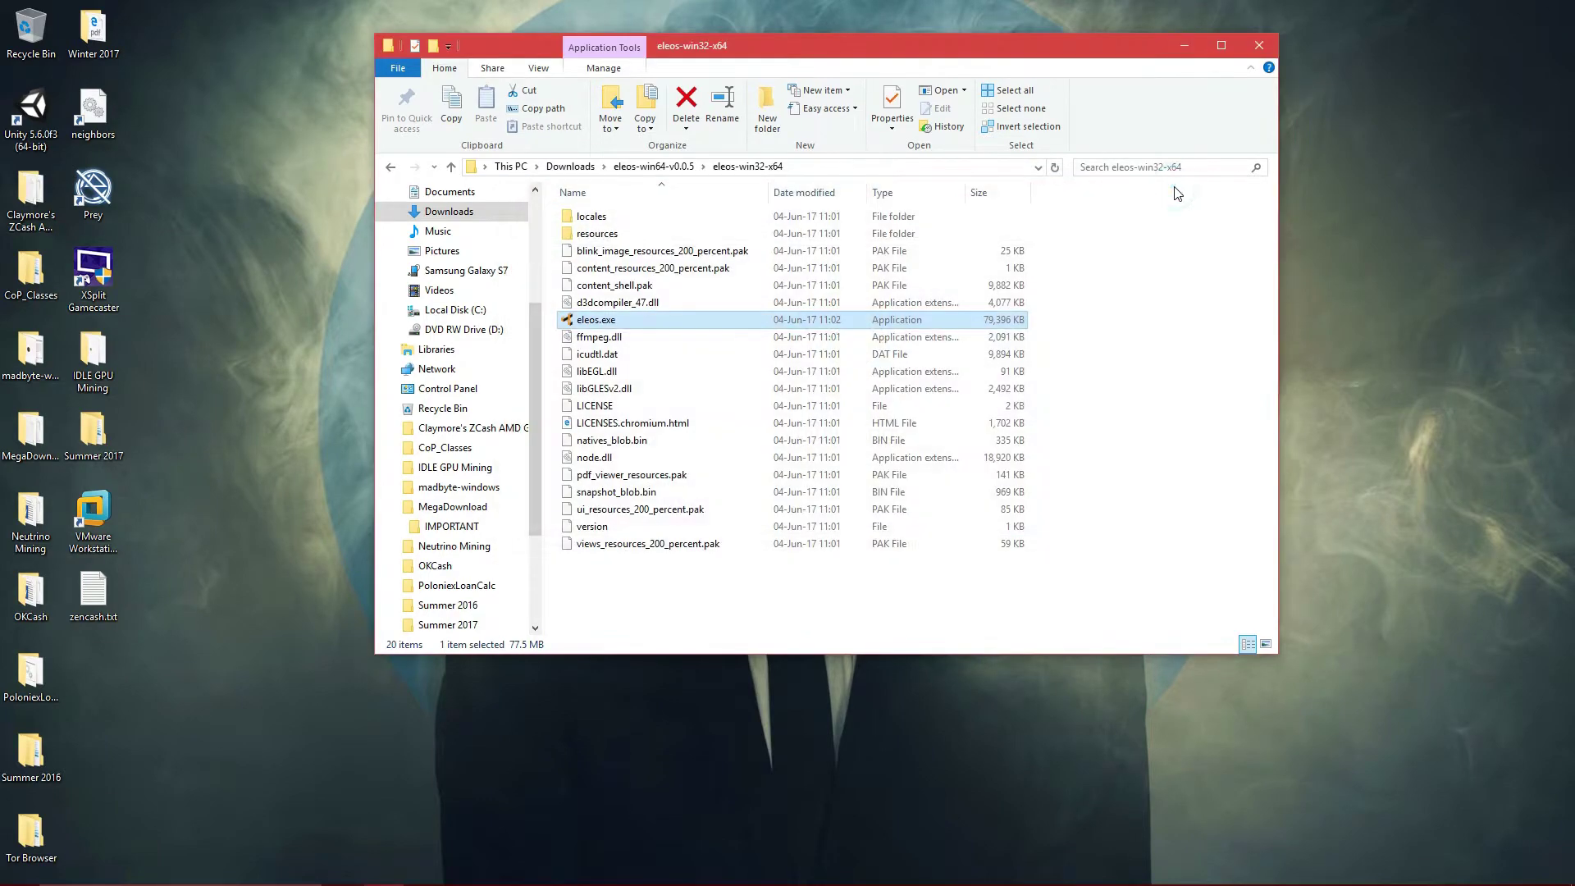
double_click(750, 321)
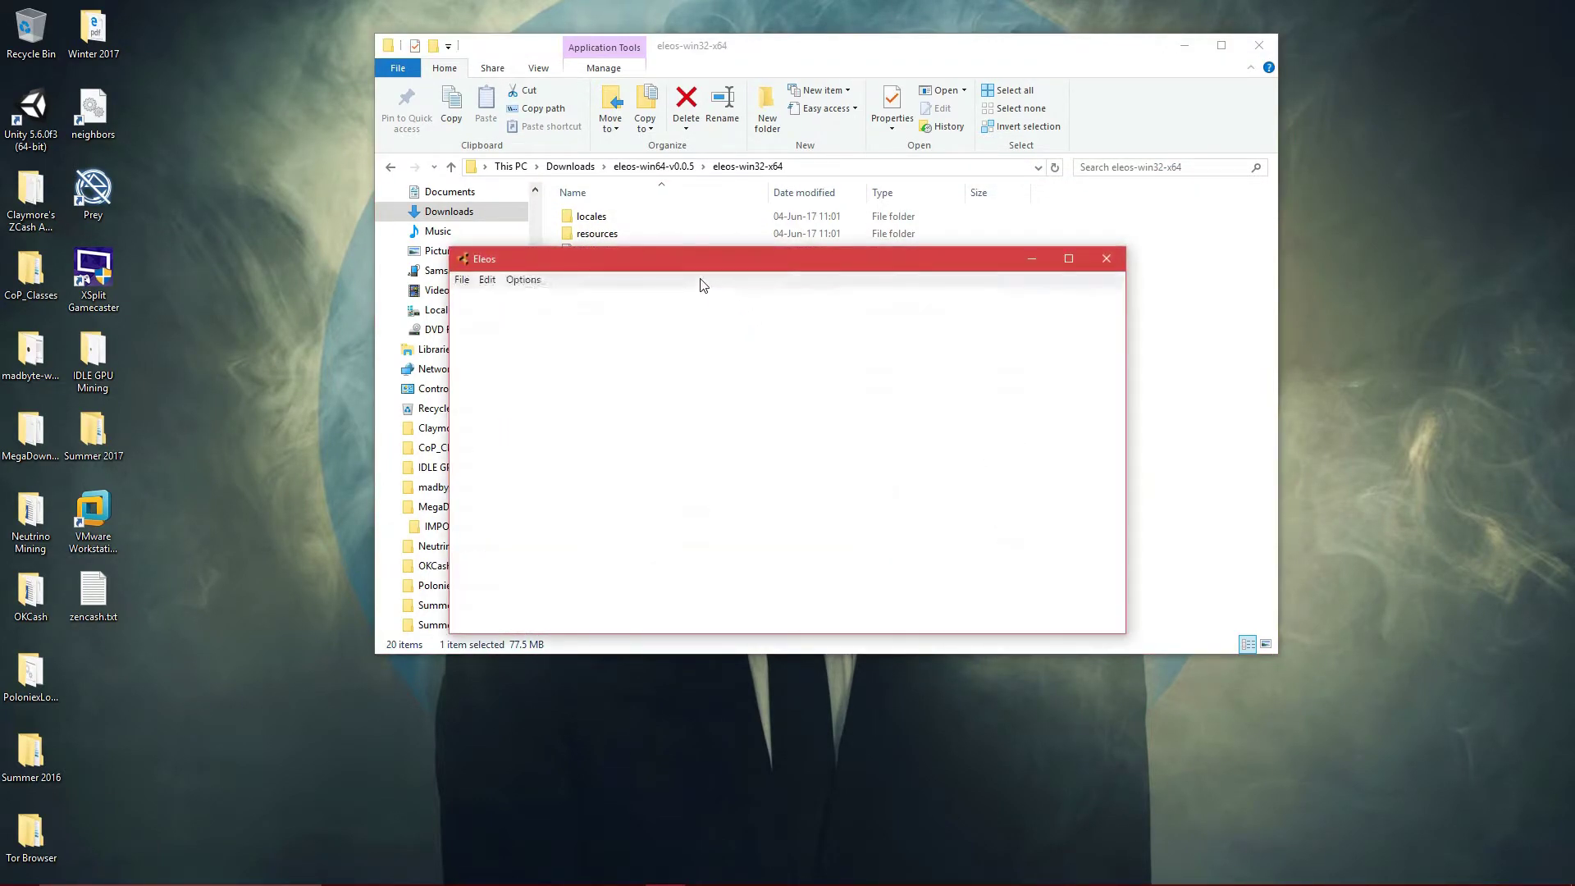
left_click_drag(702, 263, 752, 66)
left_click(585, 83)
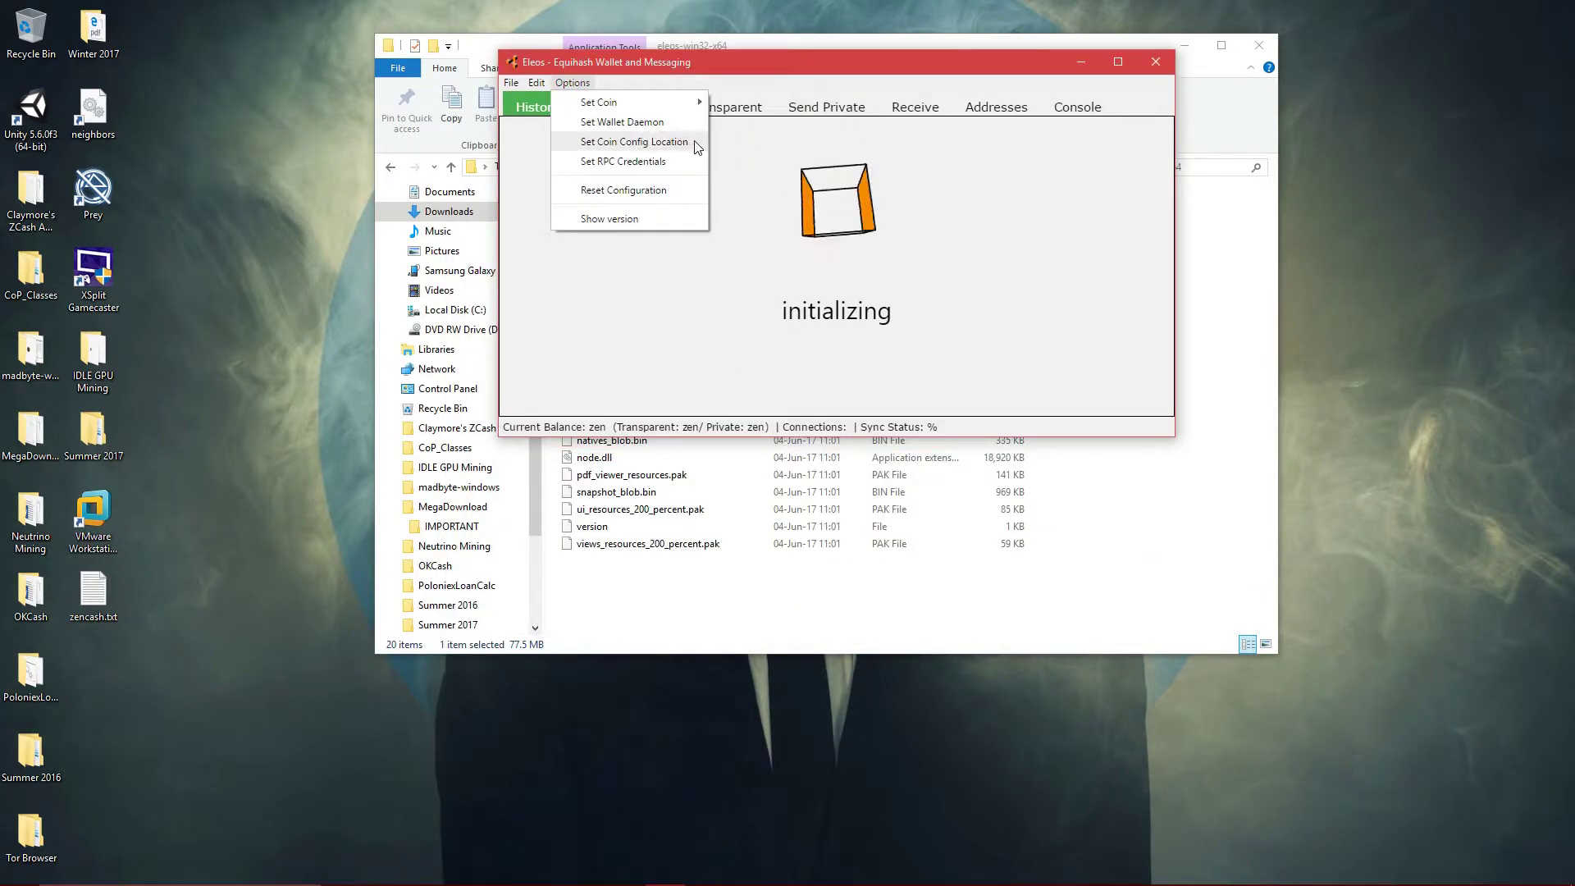
left_click(678, 189)
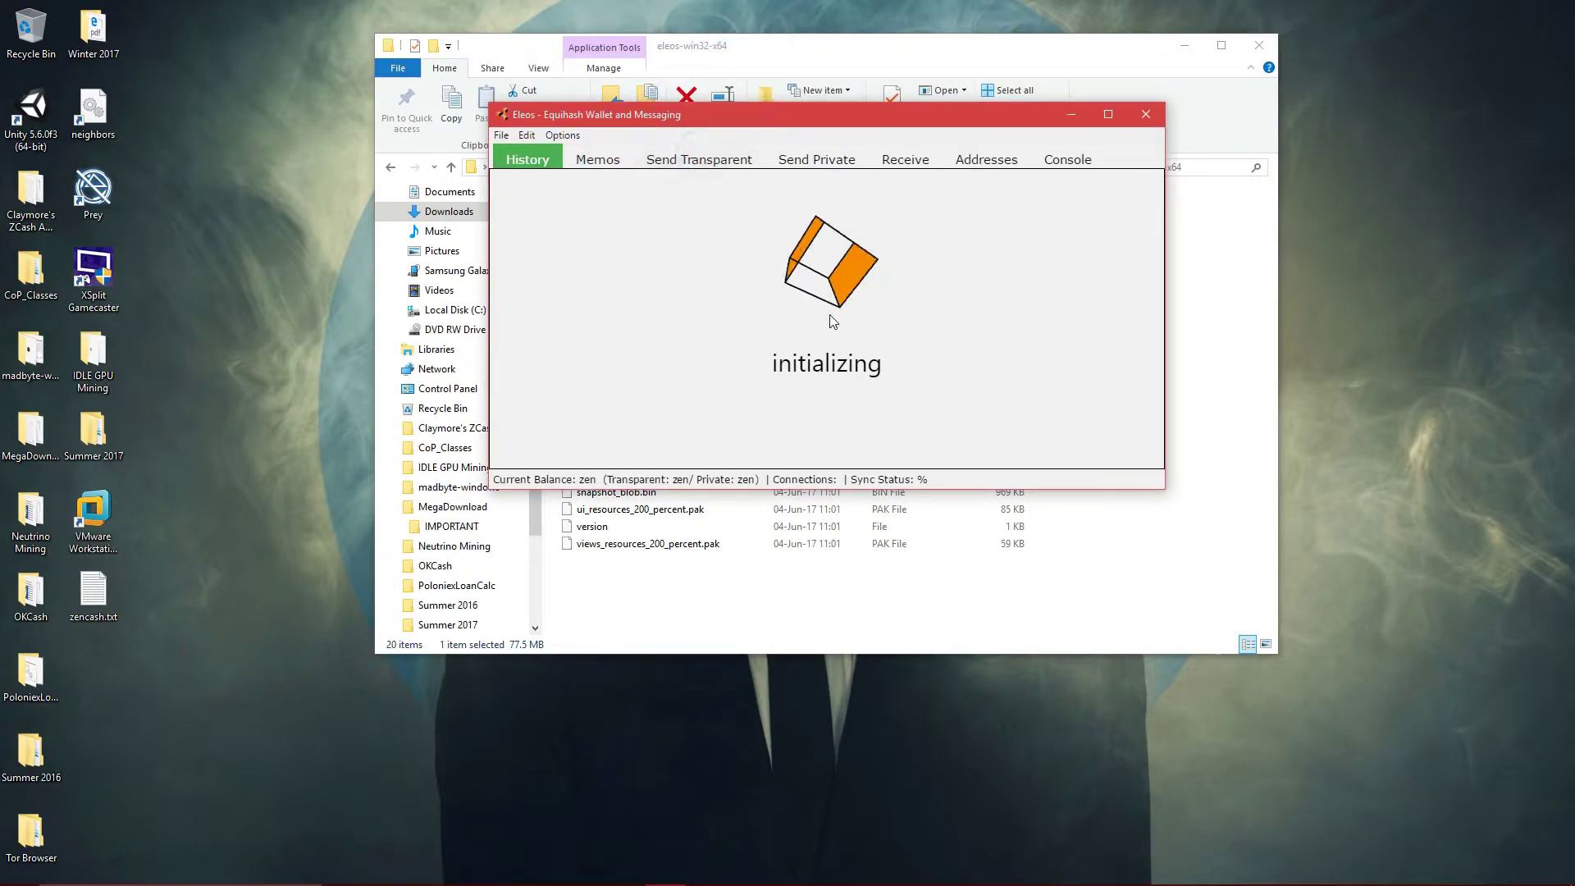
left_click(1267, 46)
left_click_drag(933, 123, 903, 248)
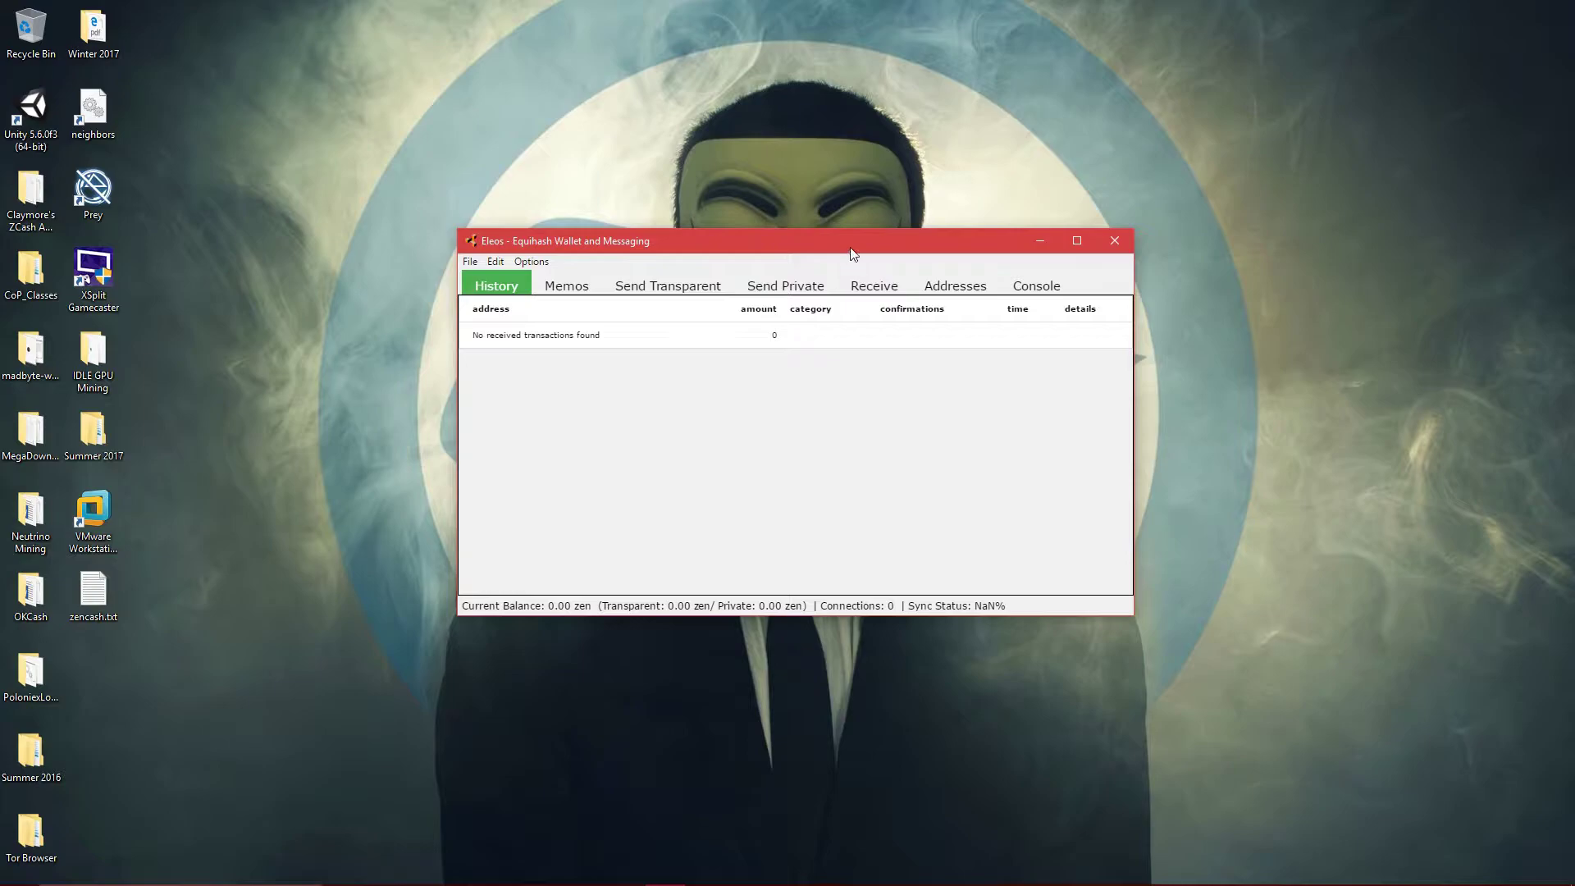
Browse the Memos, Send Transparent and Send Private tabs
left_click(567, 287)
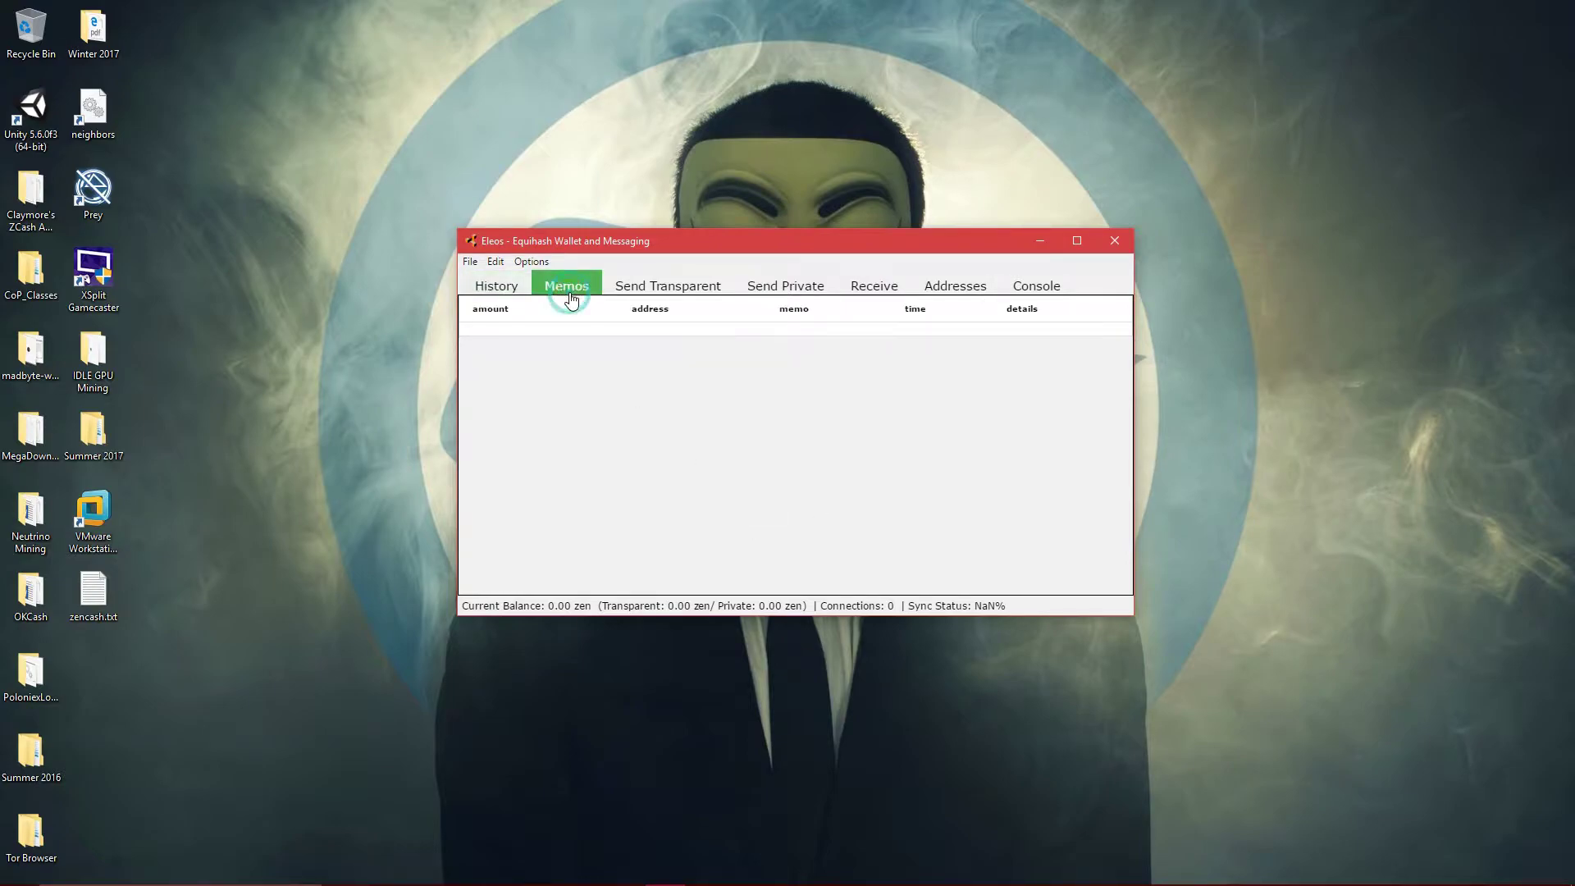
left_click(648, 285)
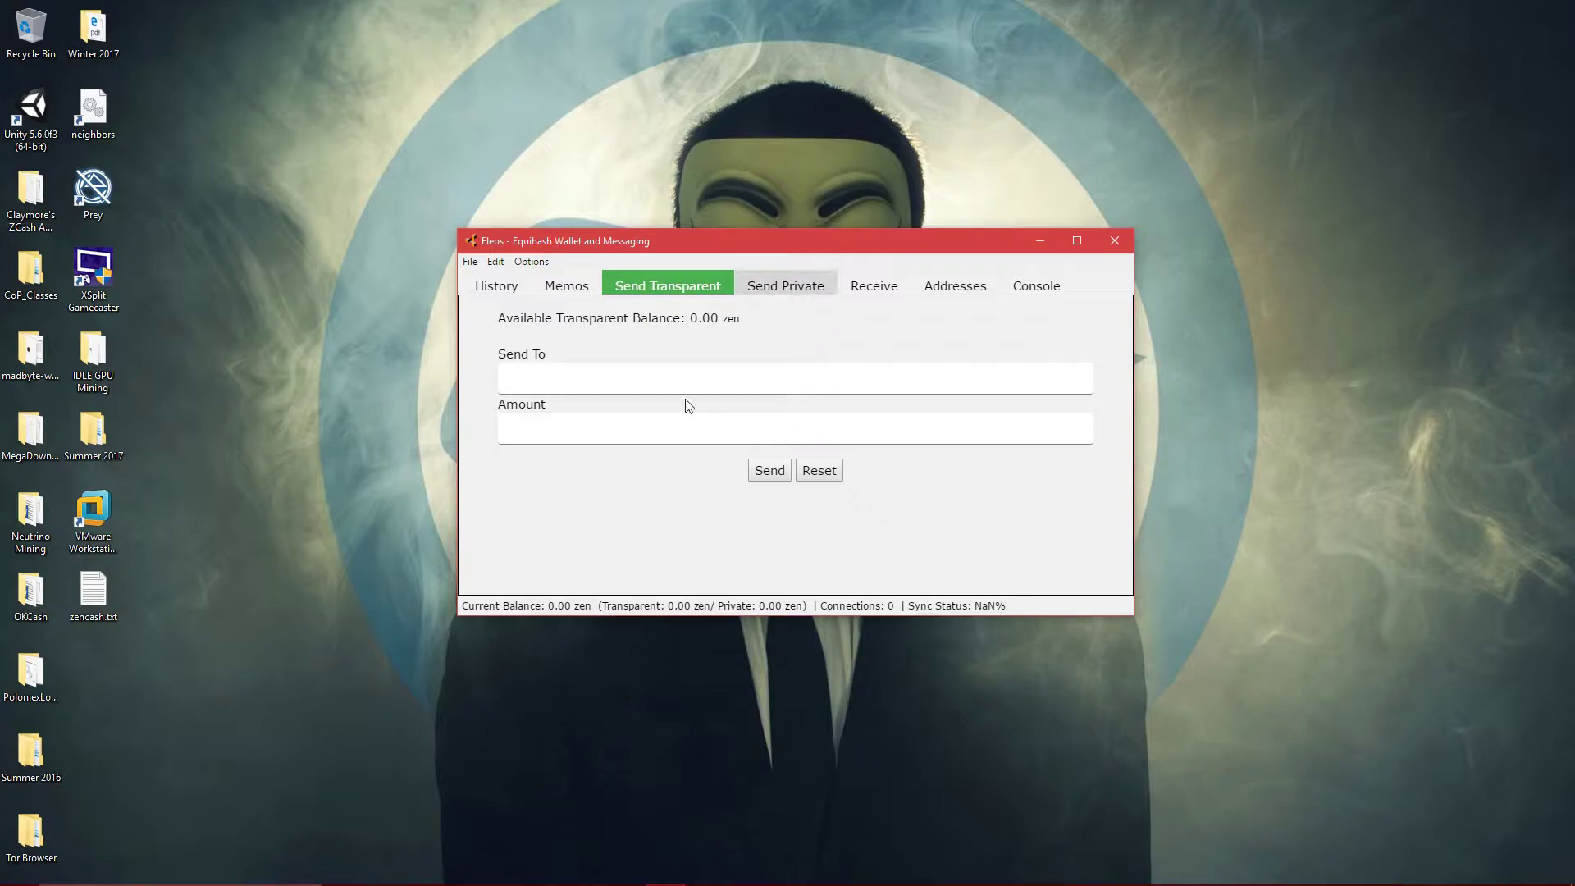
left_click(599, 379)
left_click(603, 435)
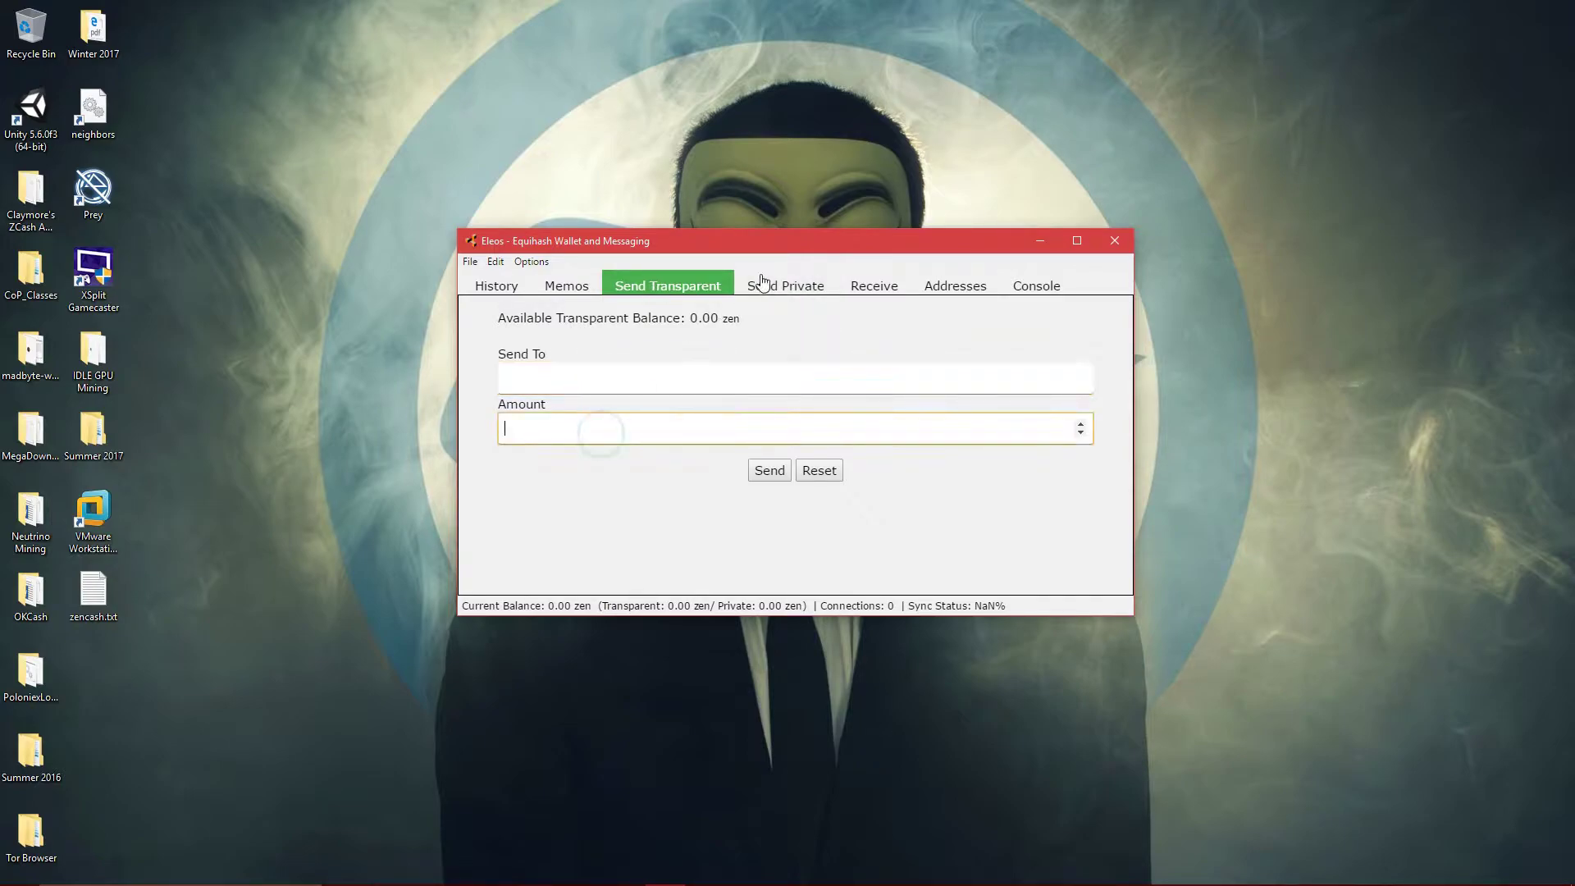
left_click(771, 284)
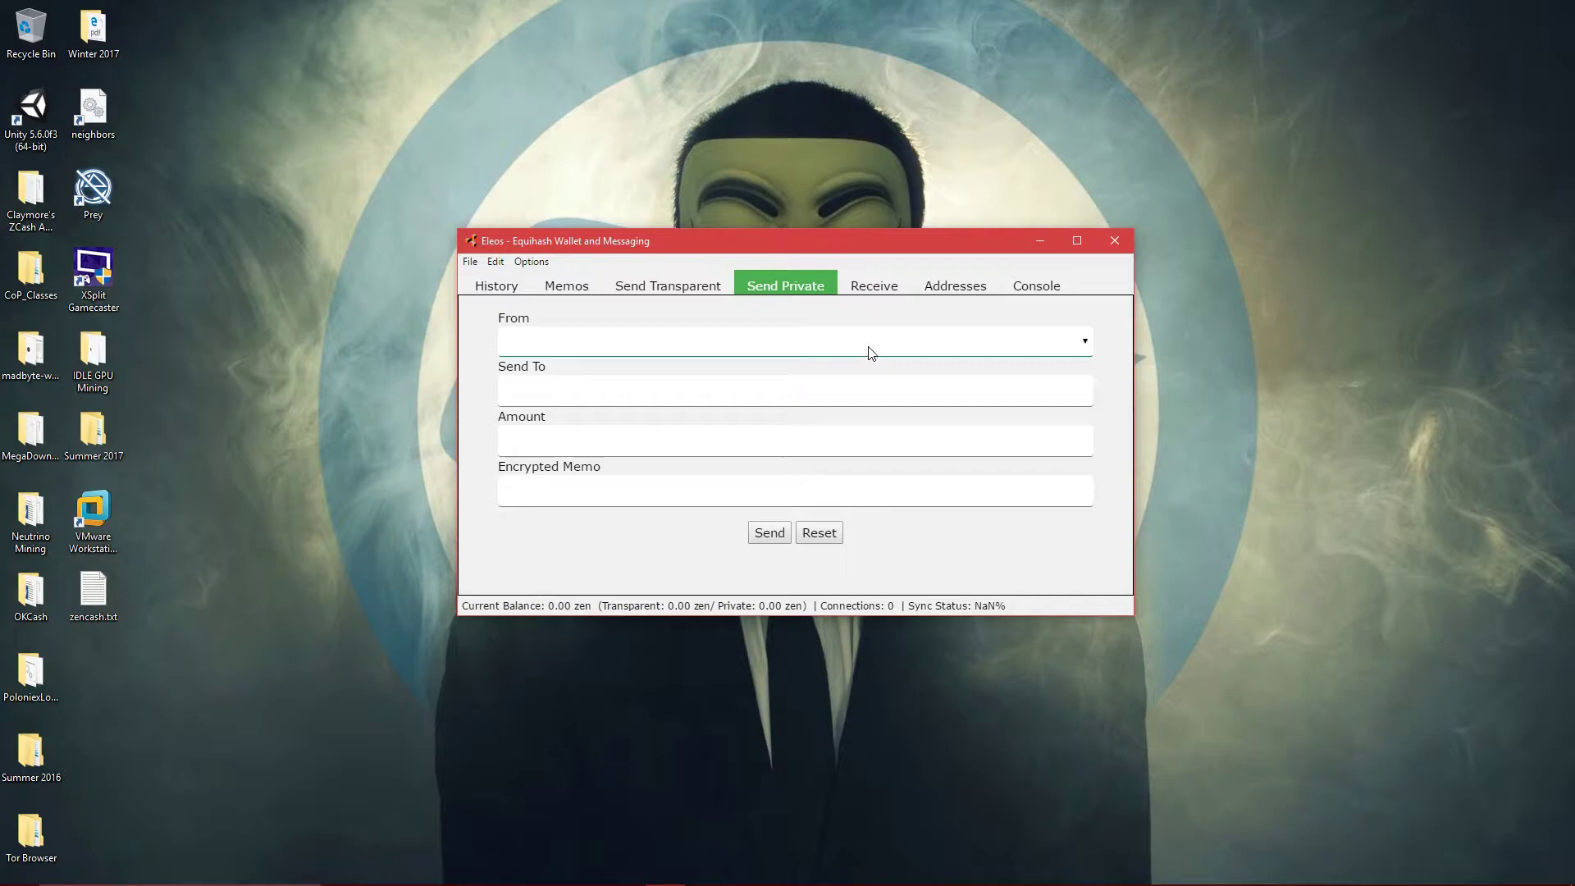
On Receive, generate a new transparent address, then view Addresses and the Console
left_click(873, 284)
left_click(740, 336)
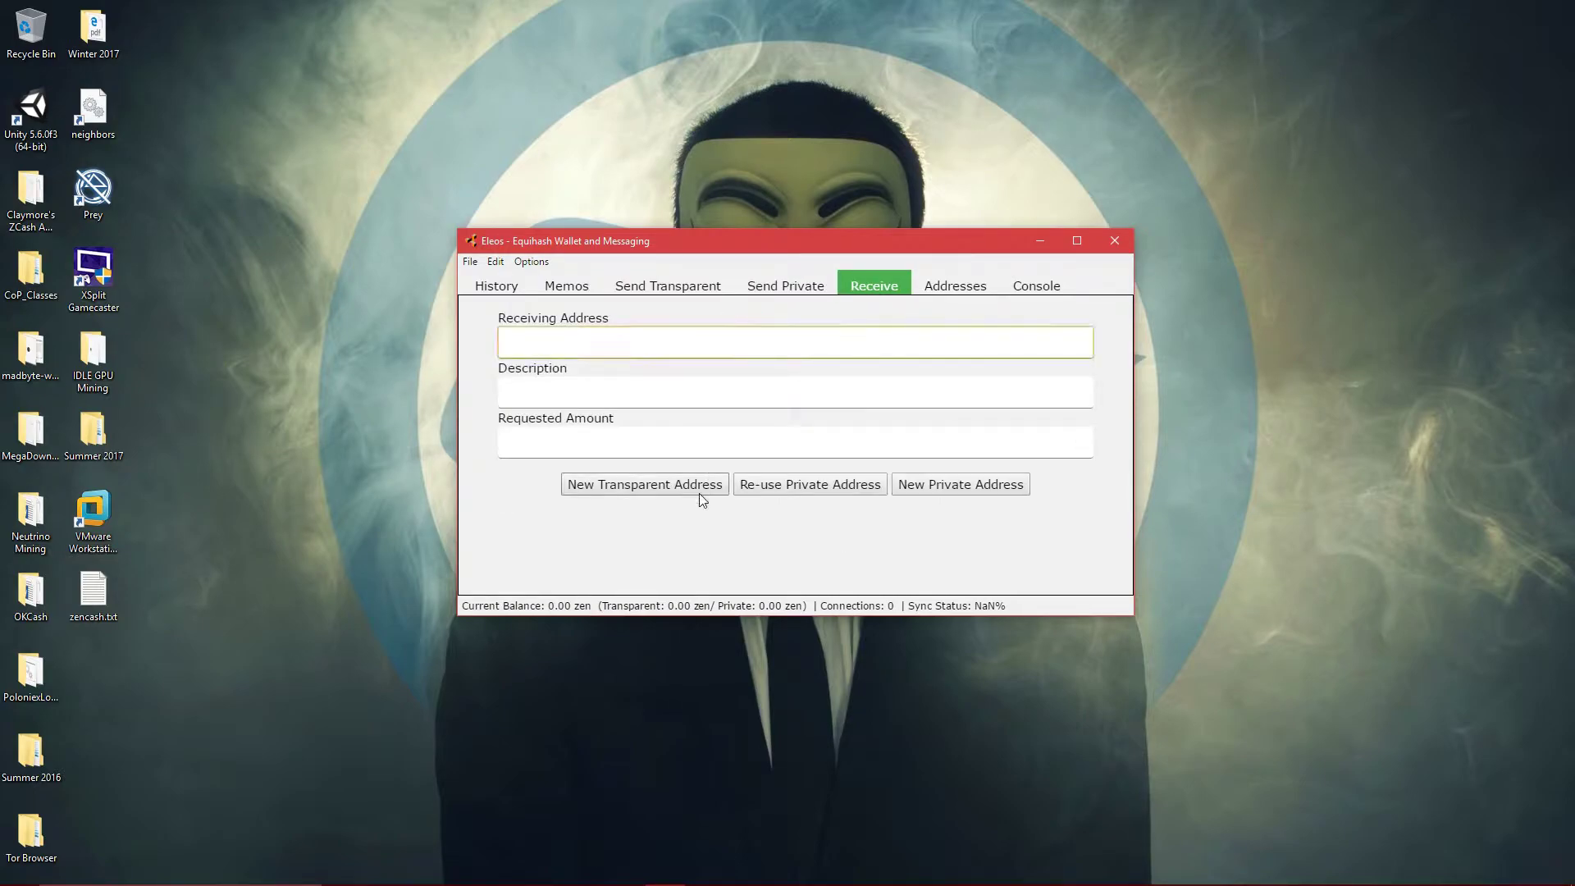
left_click(671, 485)
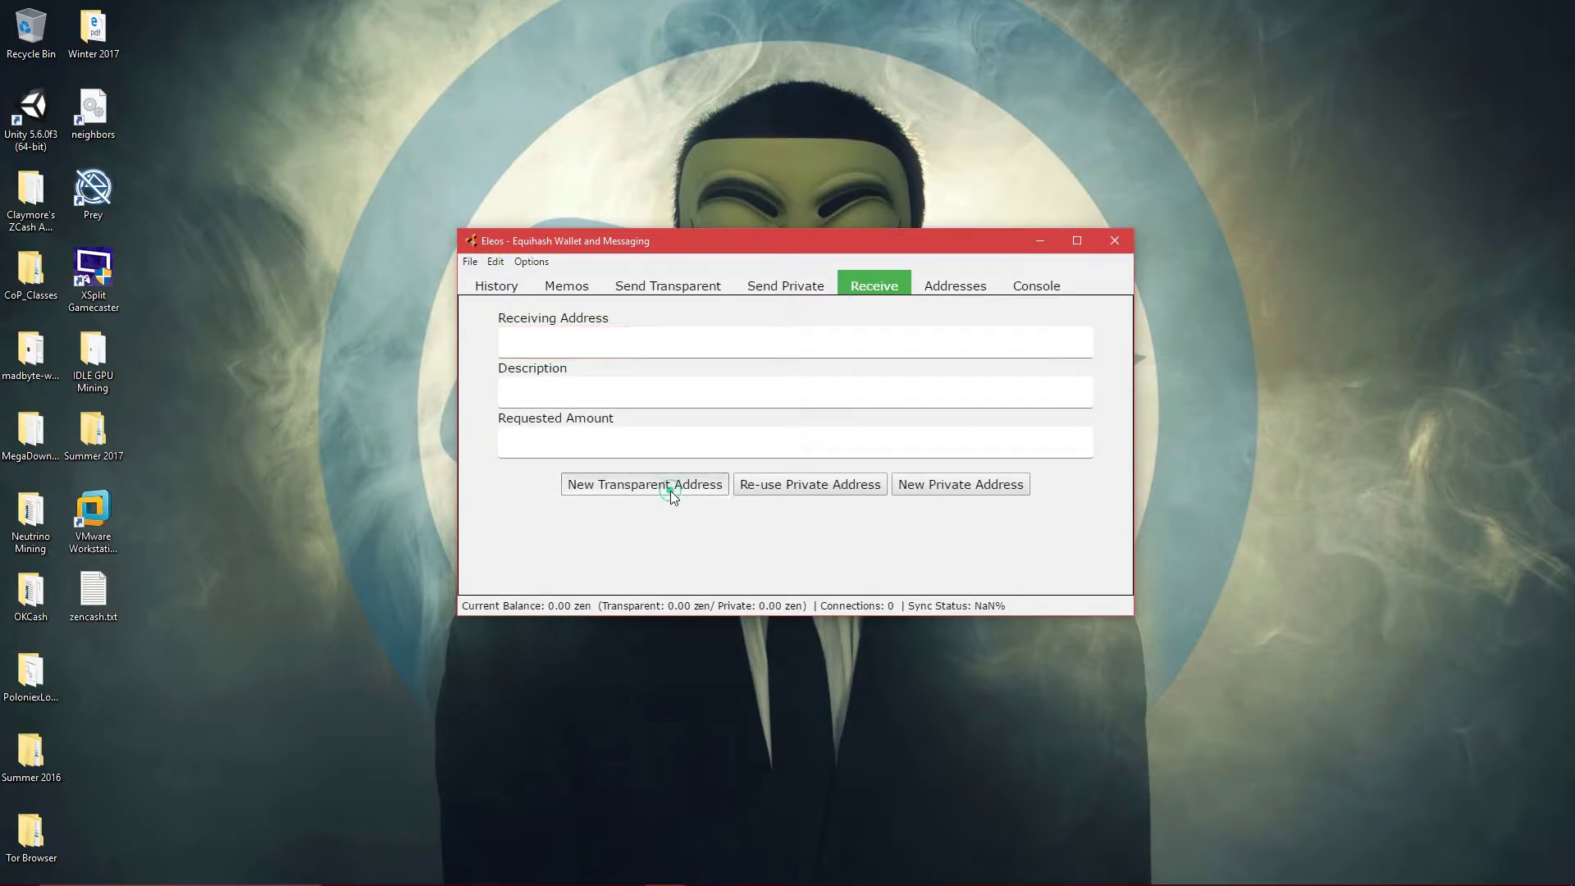
double_click(796, 348)
left_click(560, 442)
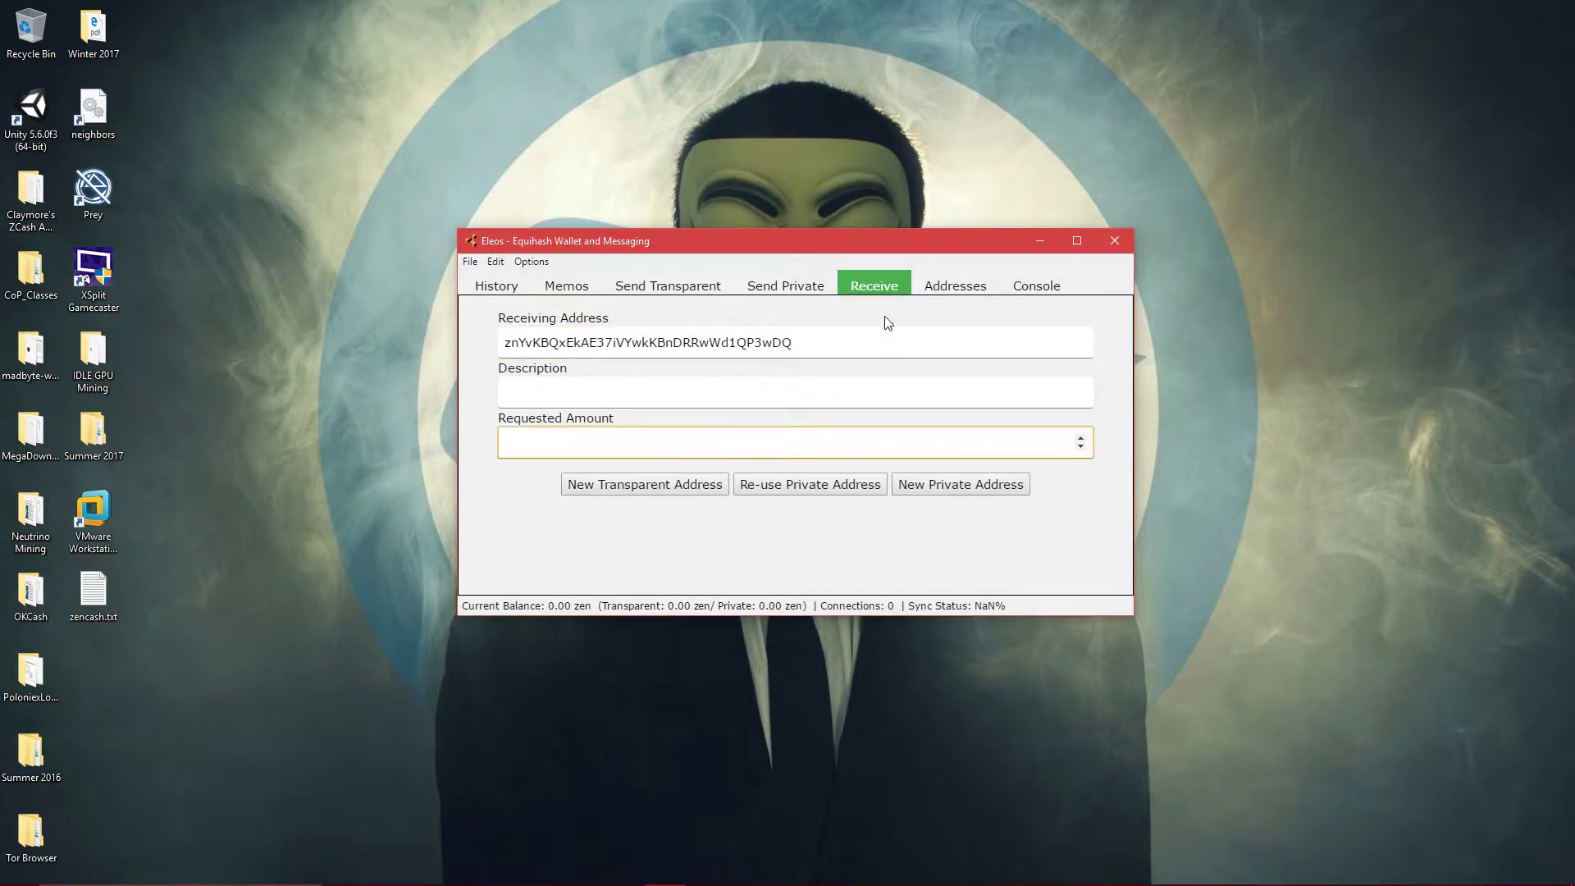
left_click(948, 287)
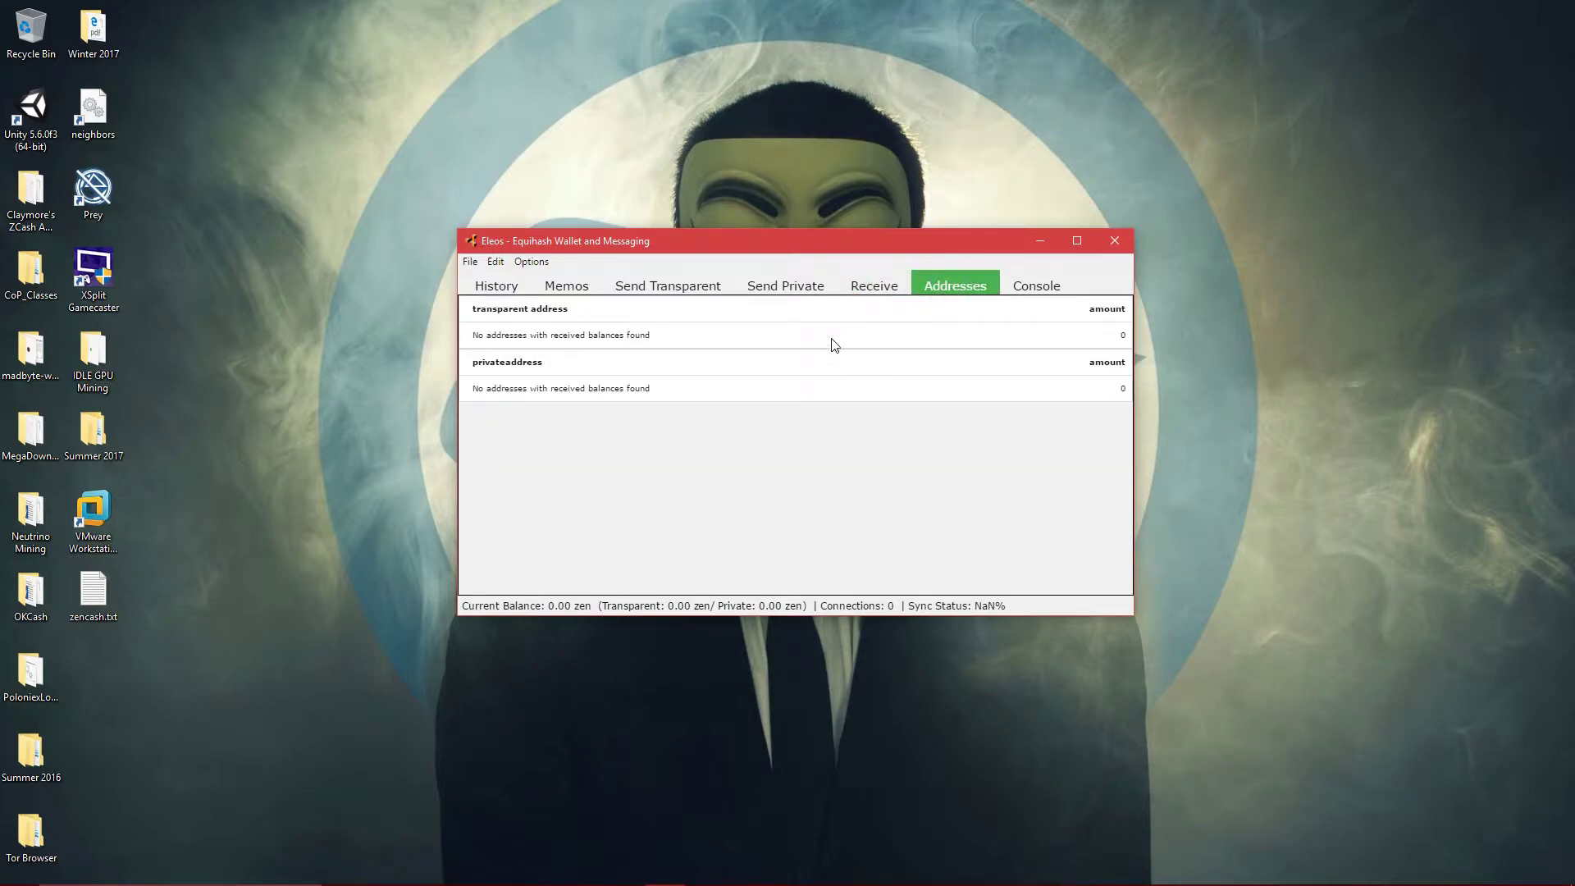
left_click(1036, 285)
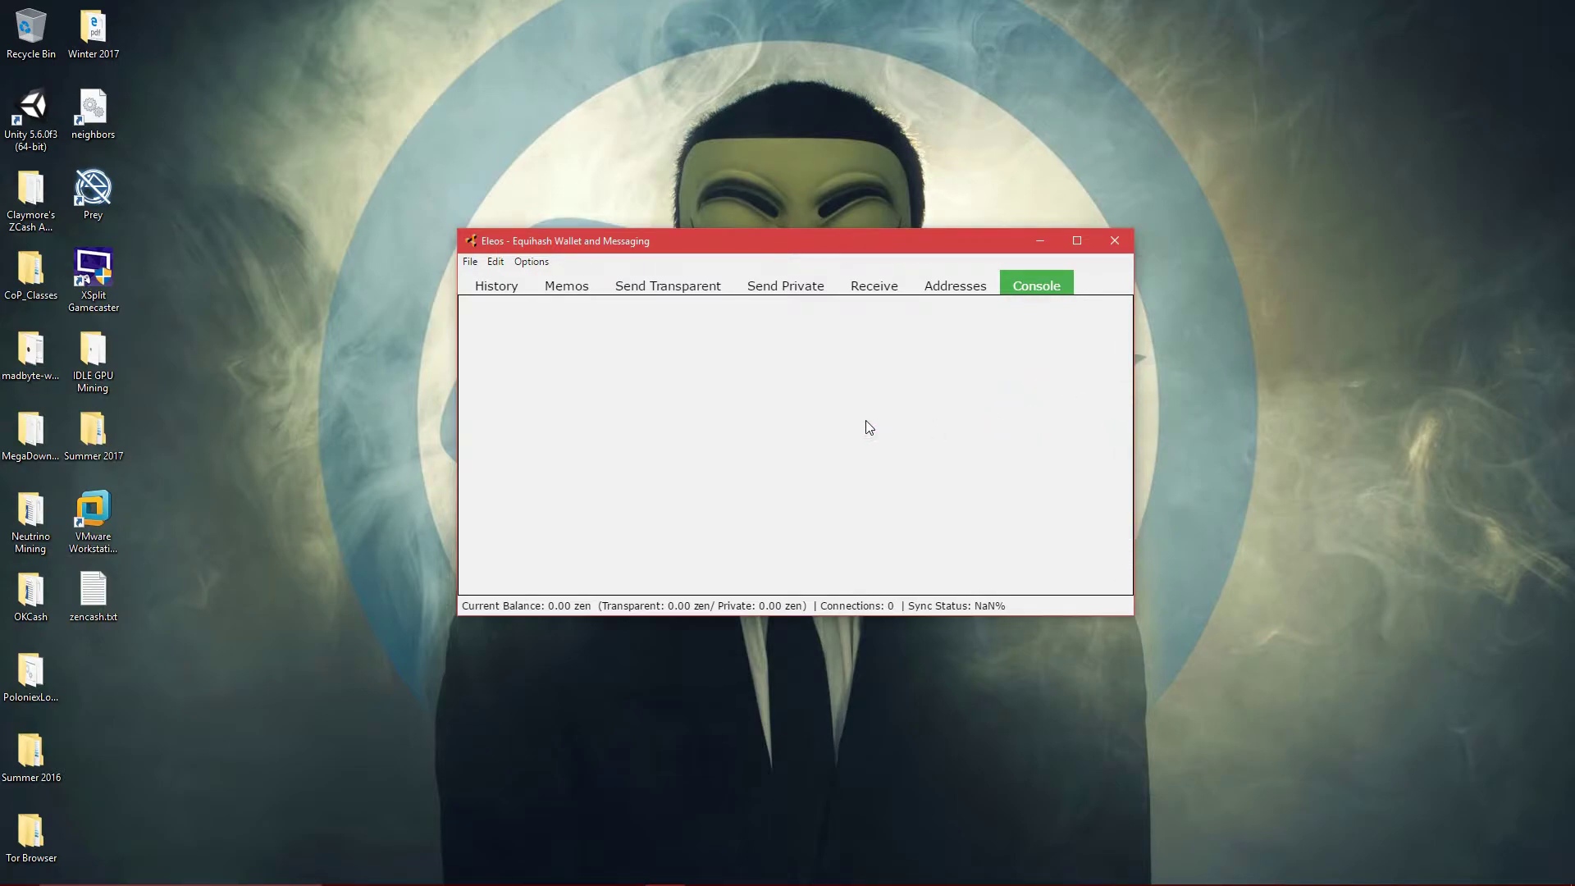
Browse the wallet's File menu and its import and backup options
left_click(538, 263)
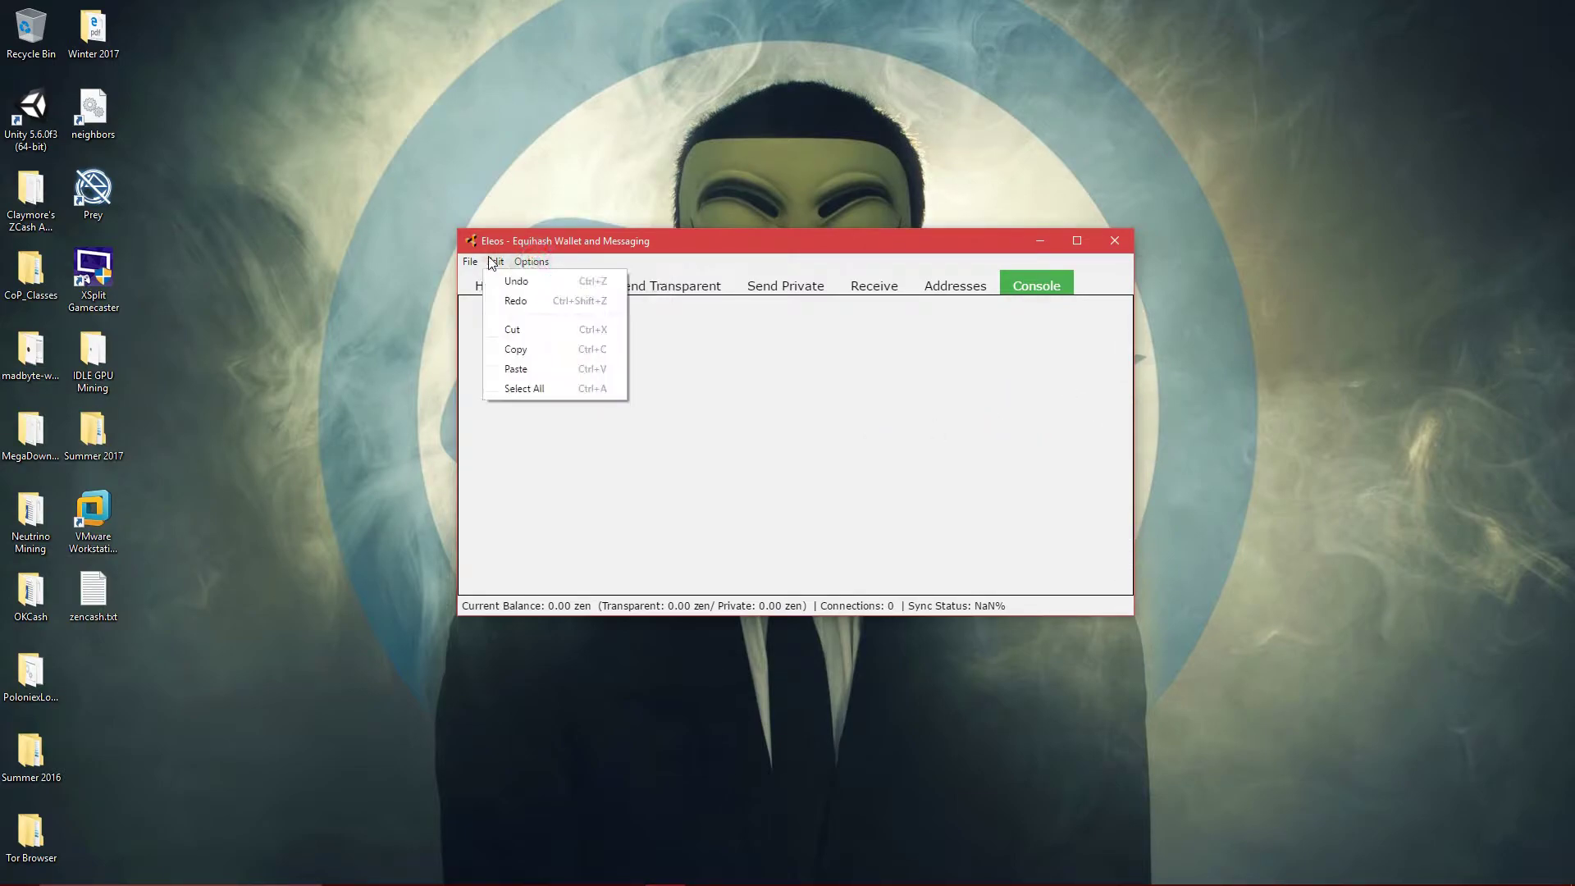
mouse_move(472, 267)
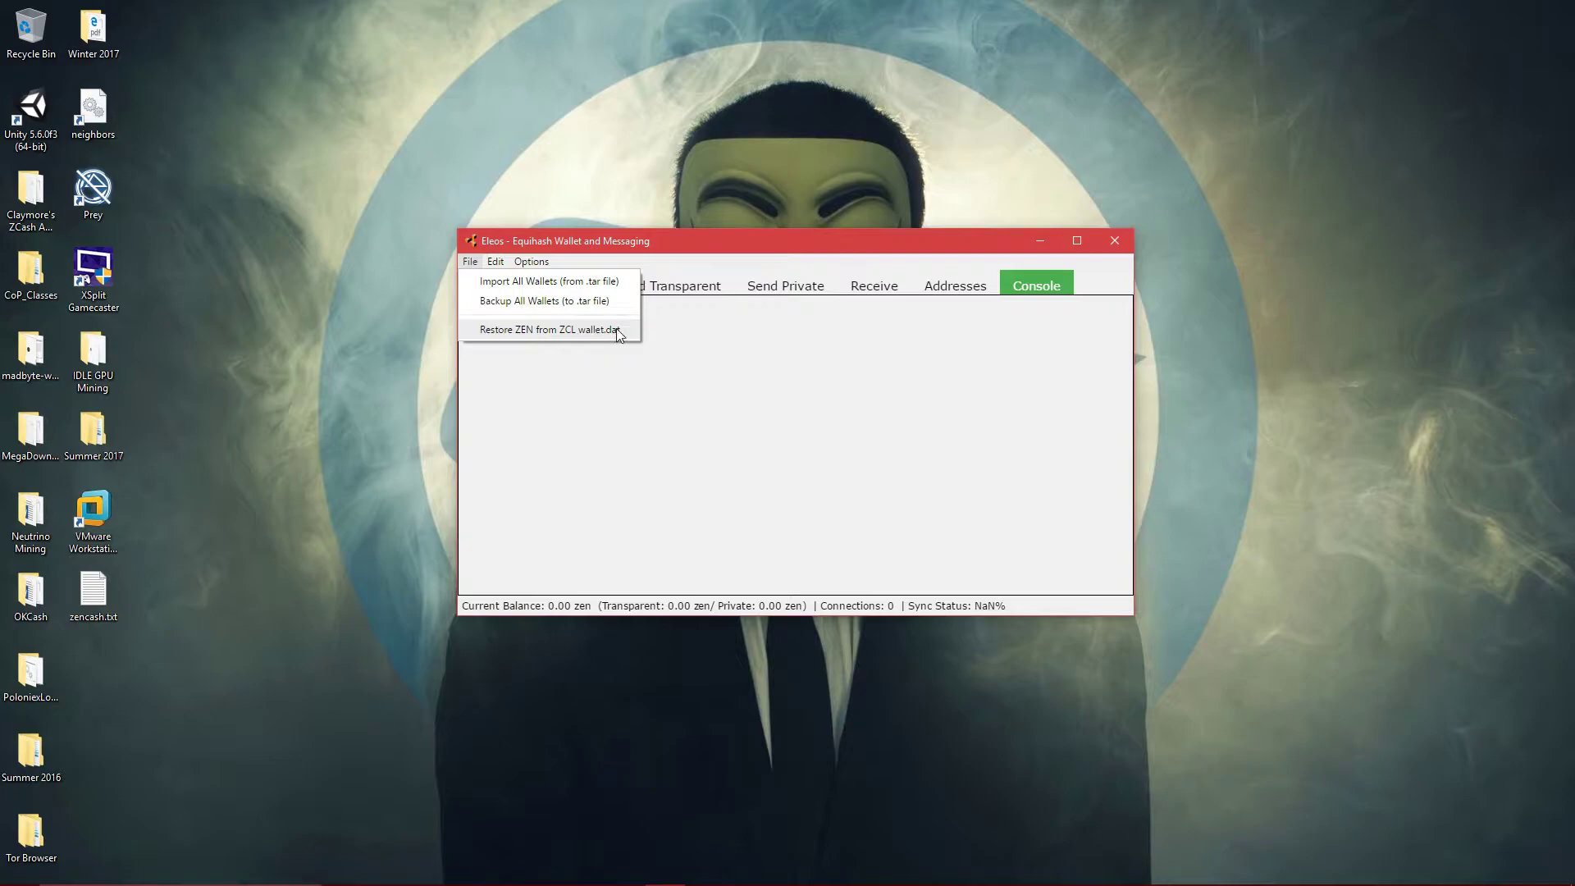
left_click(675, 339)
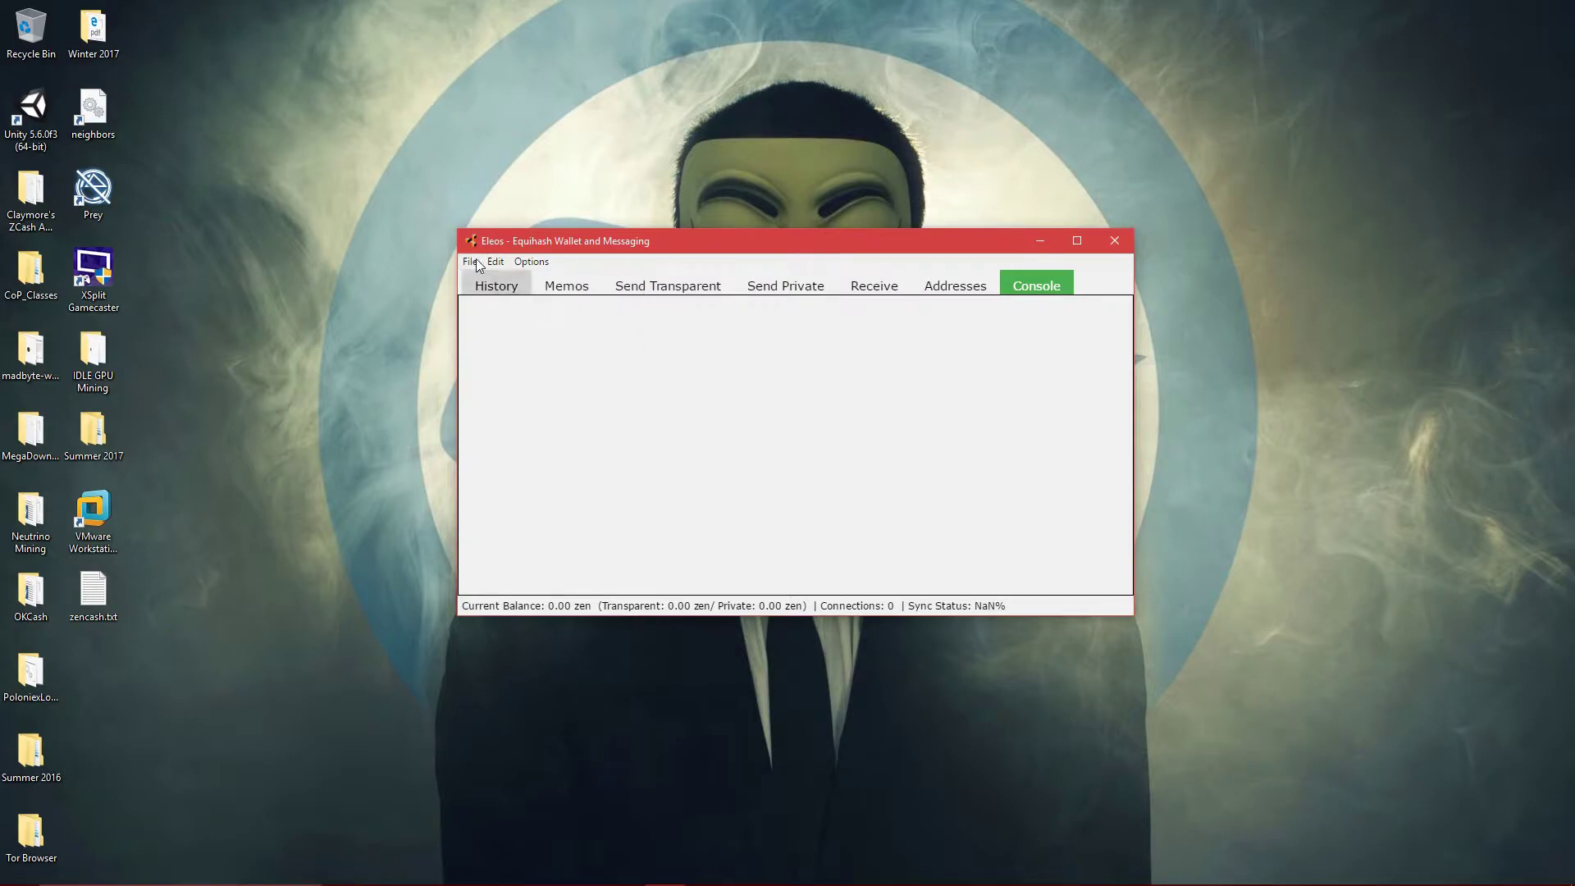
left_click(644, 412)
left_click(471, 261)
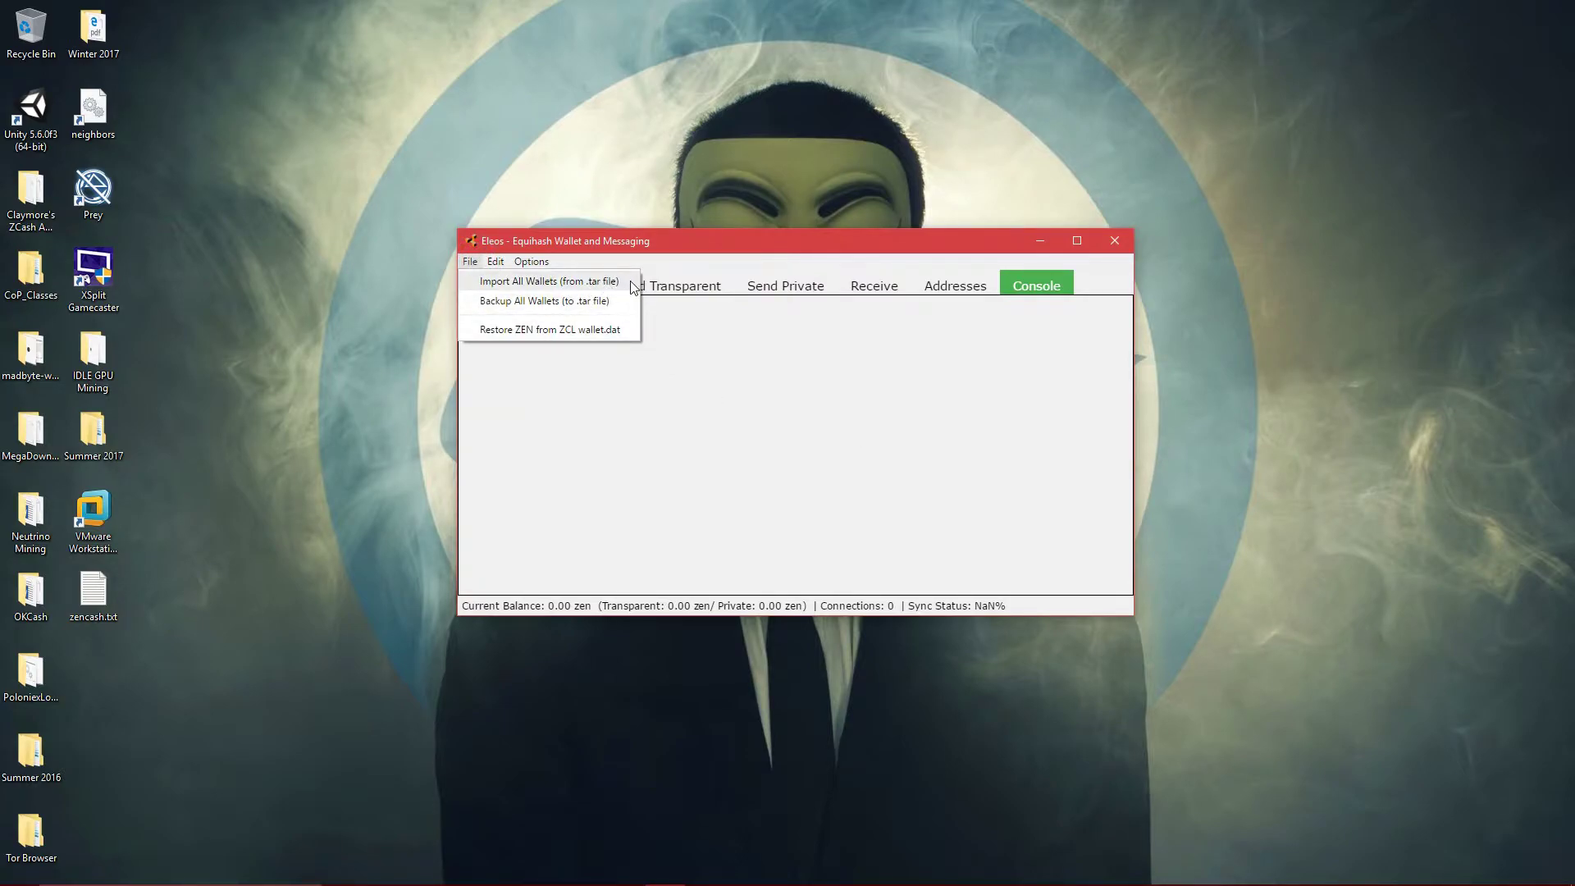
left_click(470, 261)
Look through the Edit menu, return to History, and open File Explorer
left_click(495, 261)
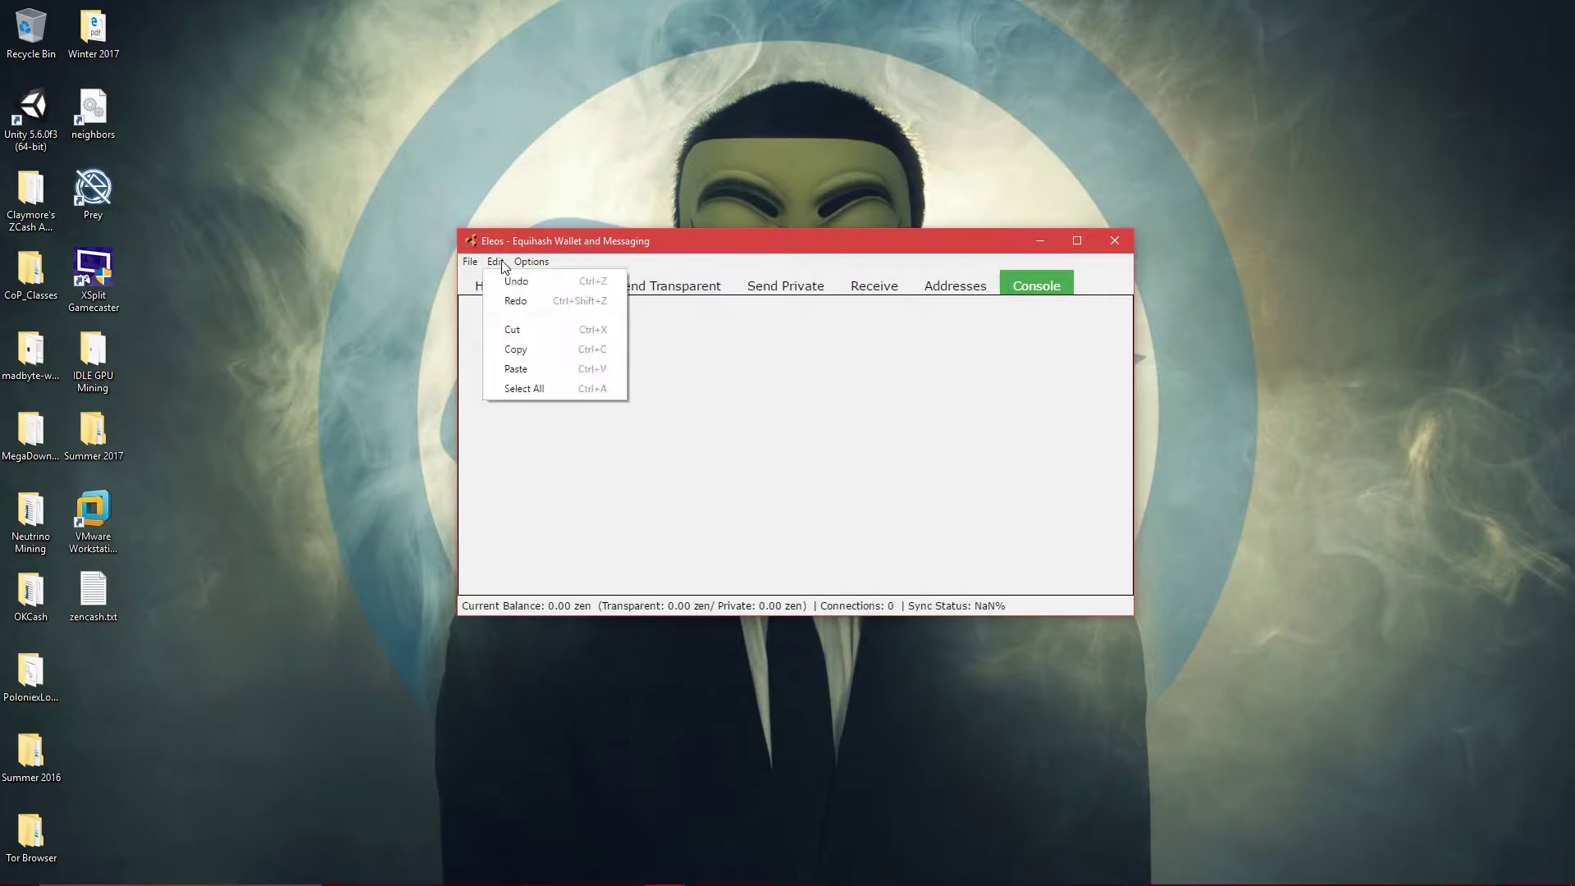
left_click(812, 370)
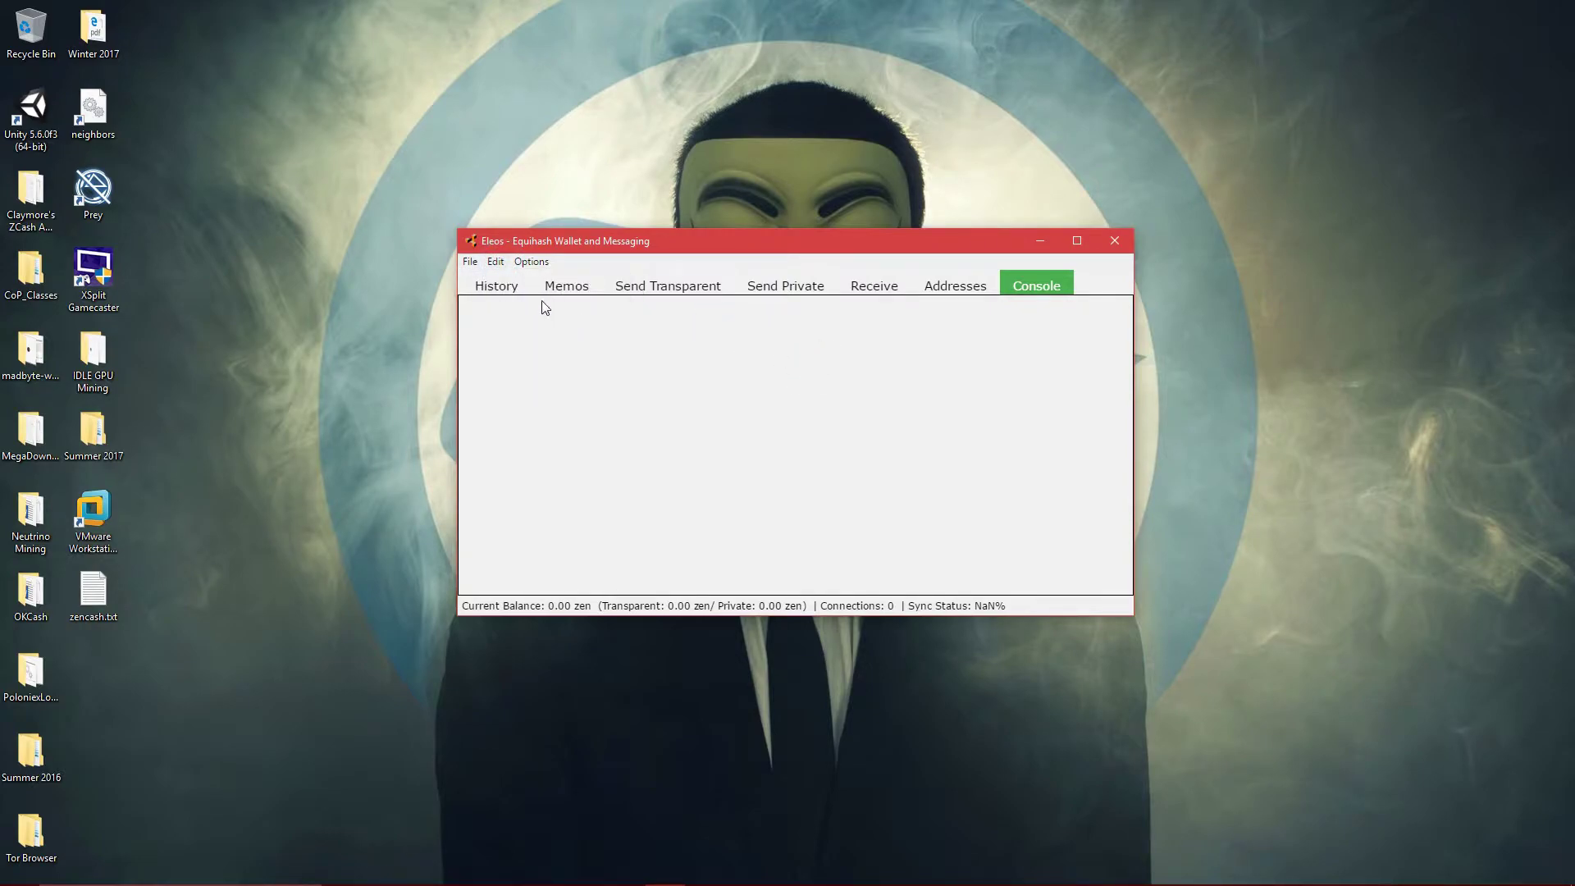
left_click(511, 288)
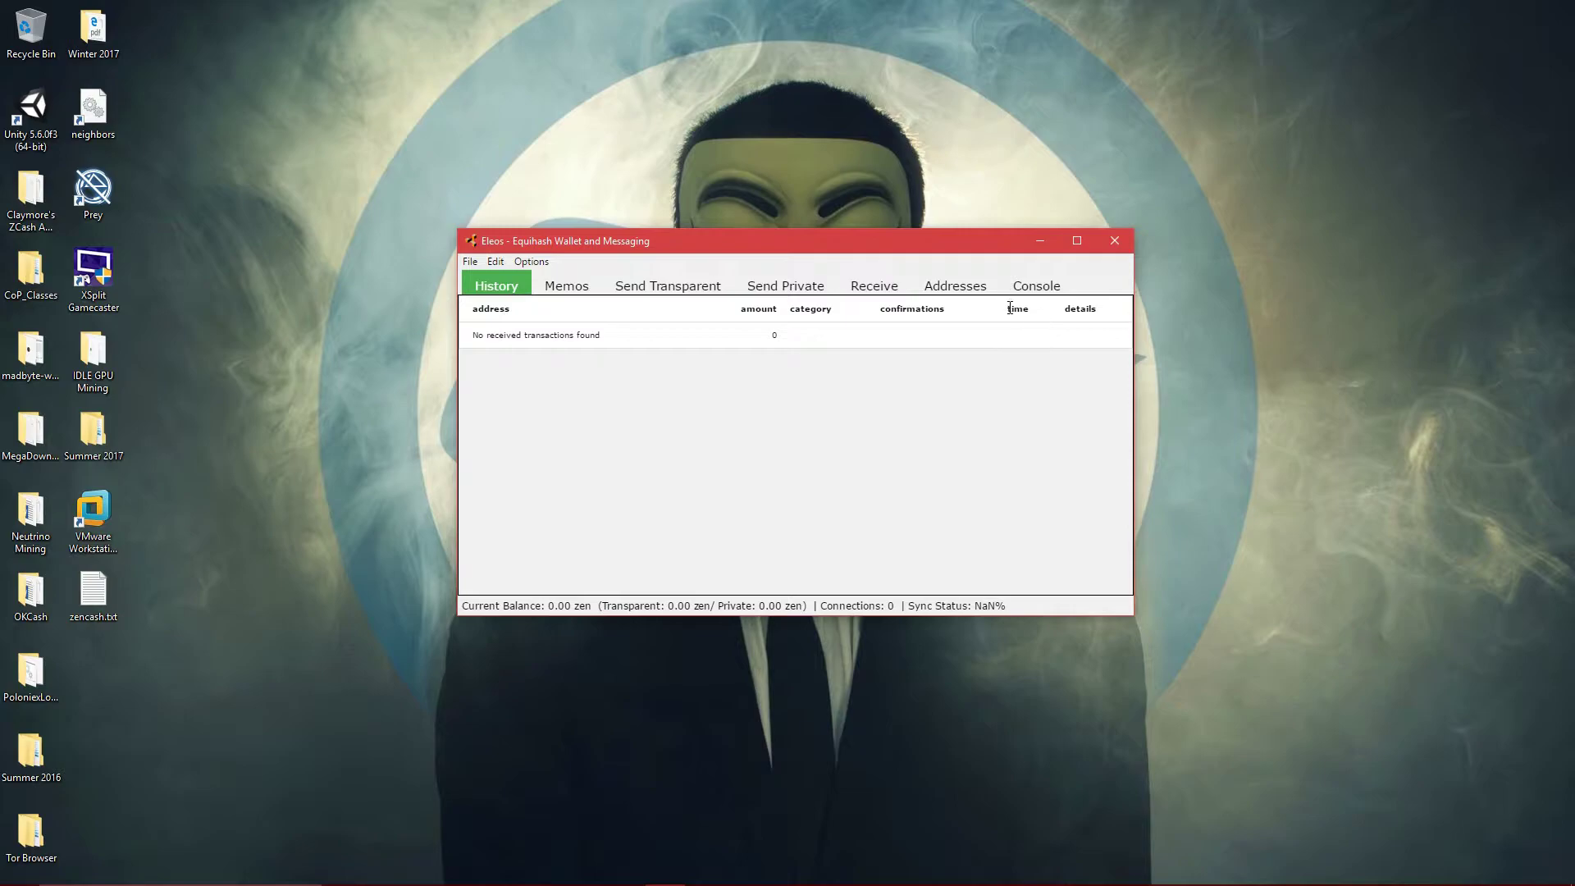
left_click(365, 877)
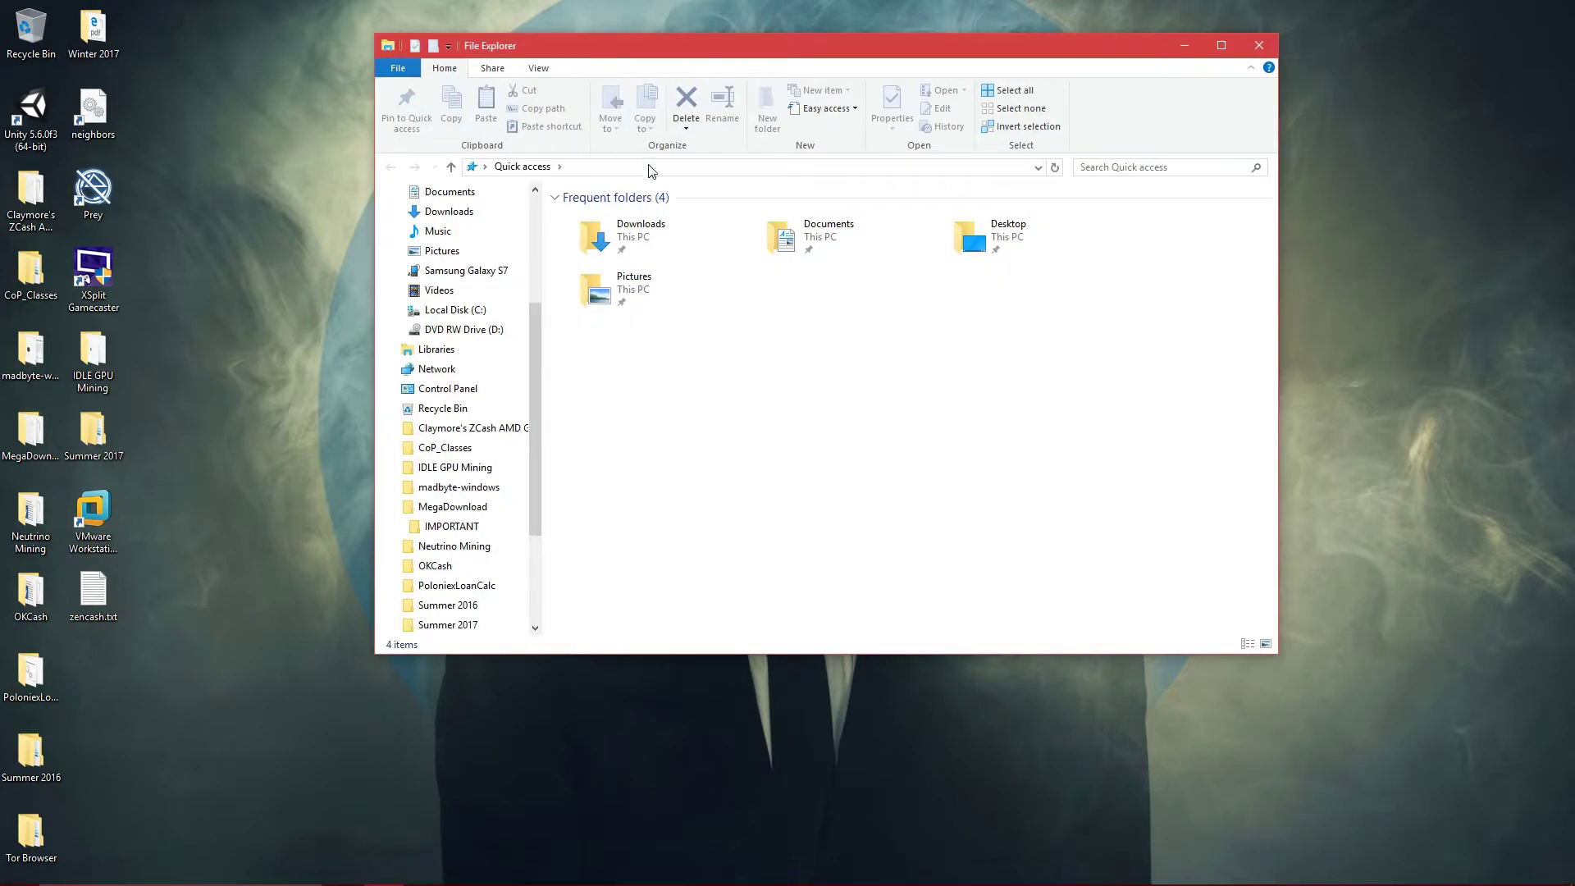
Go to the %appdata%\Zen folder, retrying after a path error, and right-click zen.conf
left_click(650, 166)
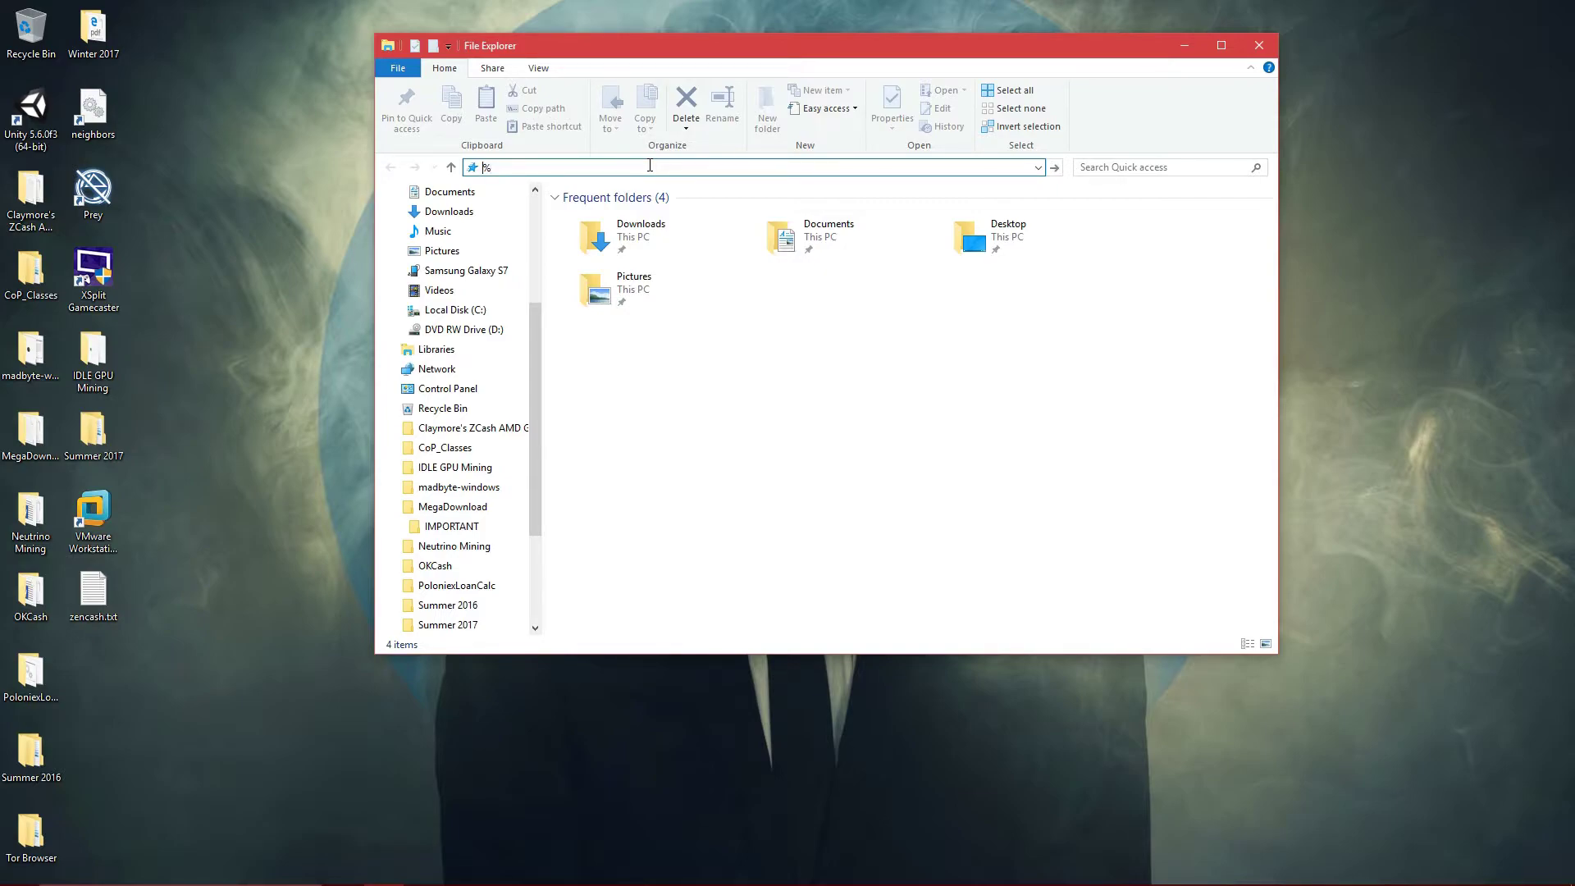
type("%%")
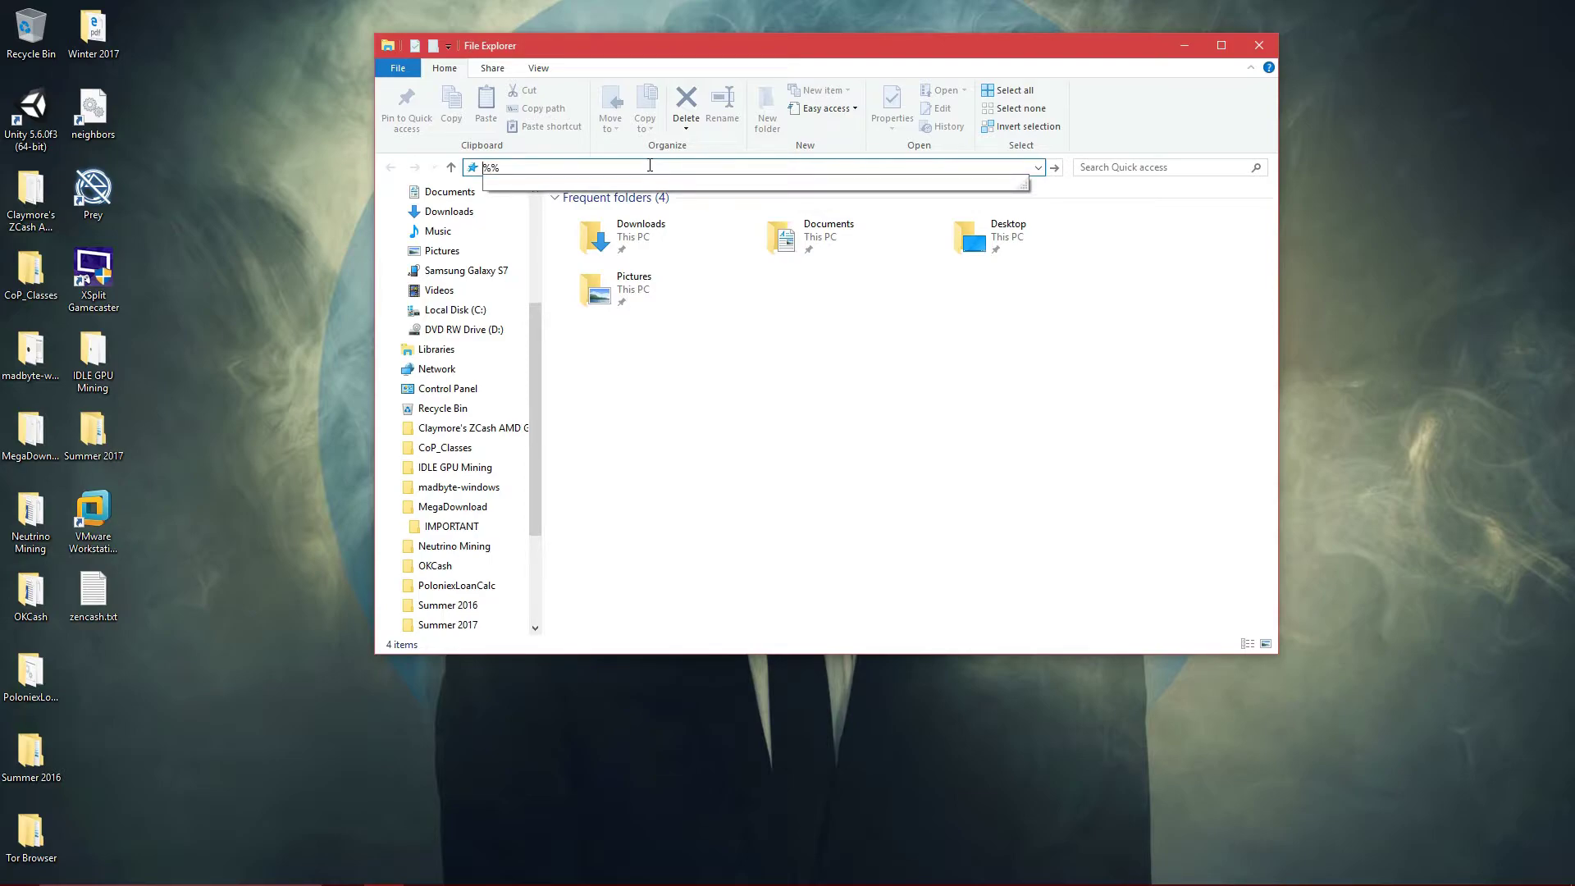
type("appdata")
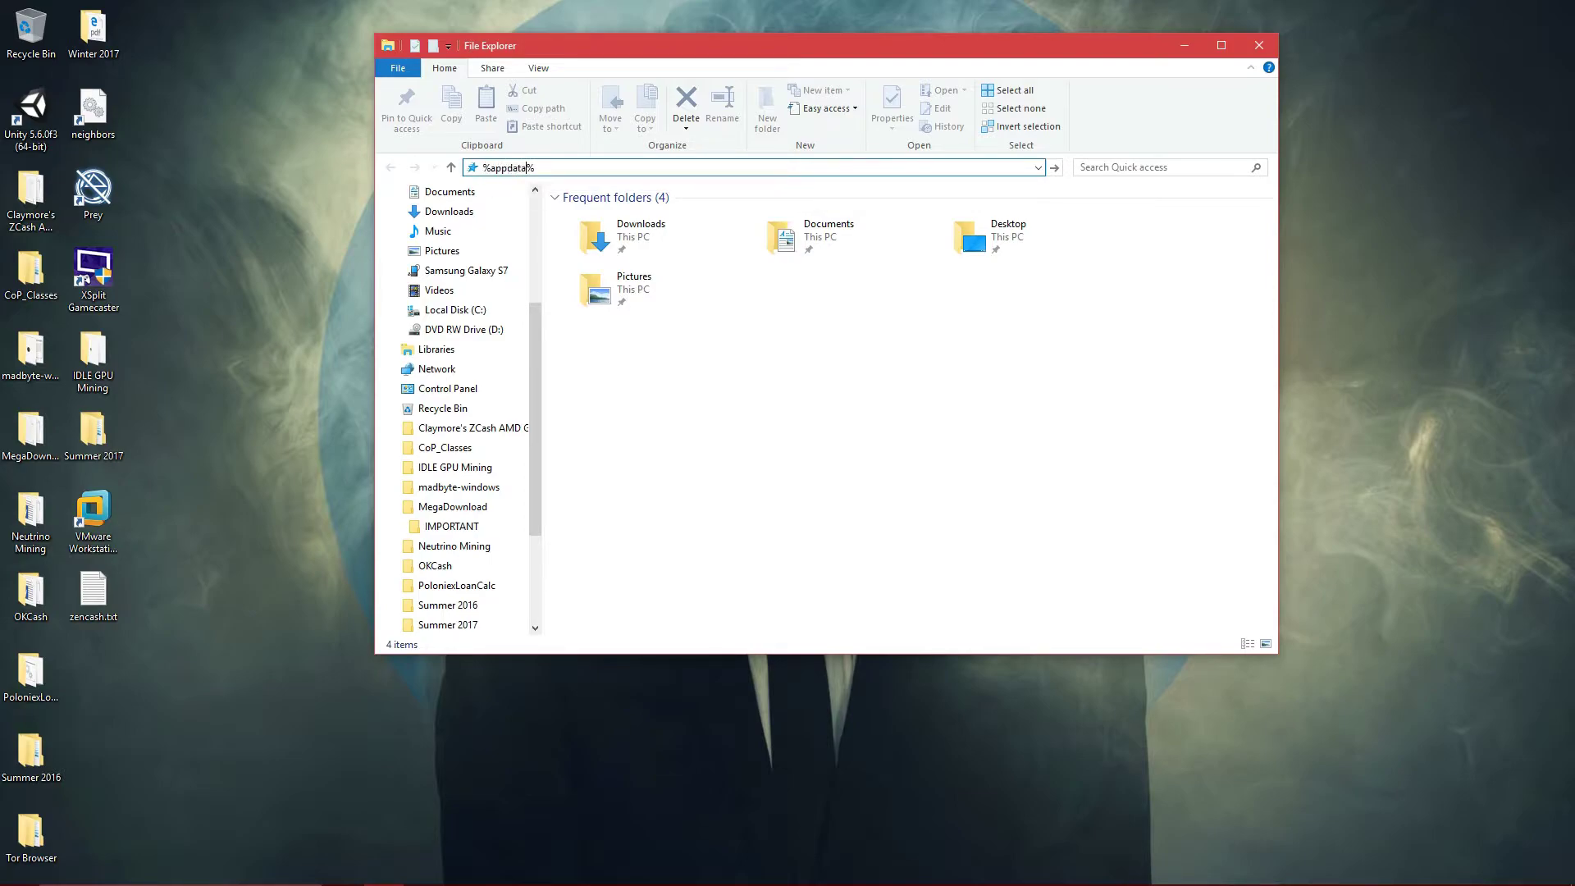
type("\\Ze")
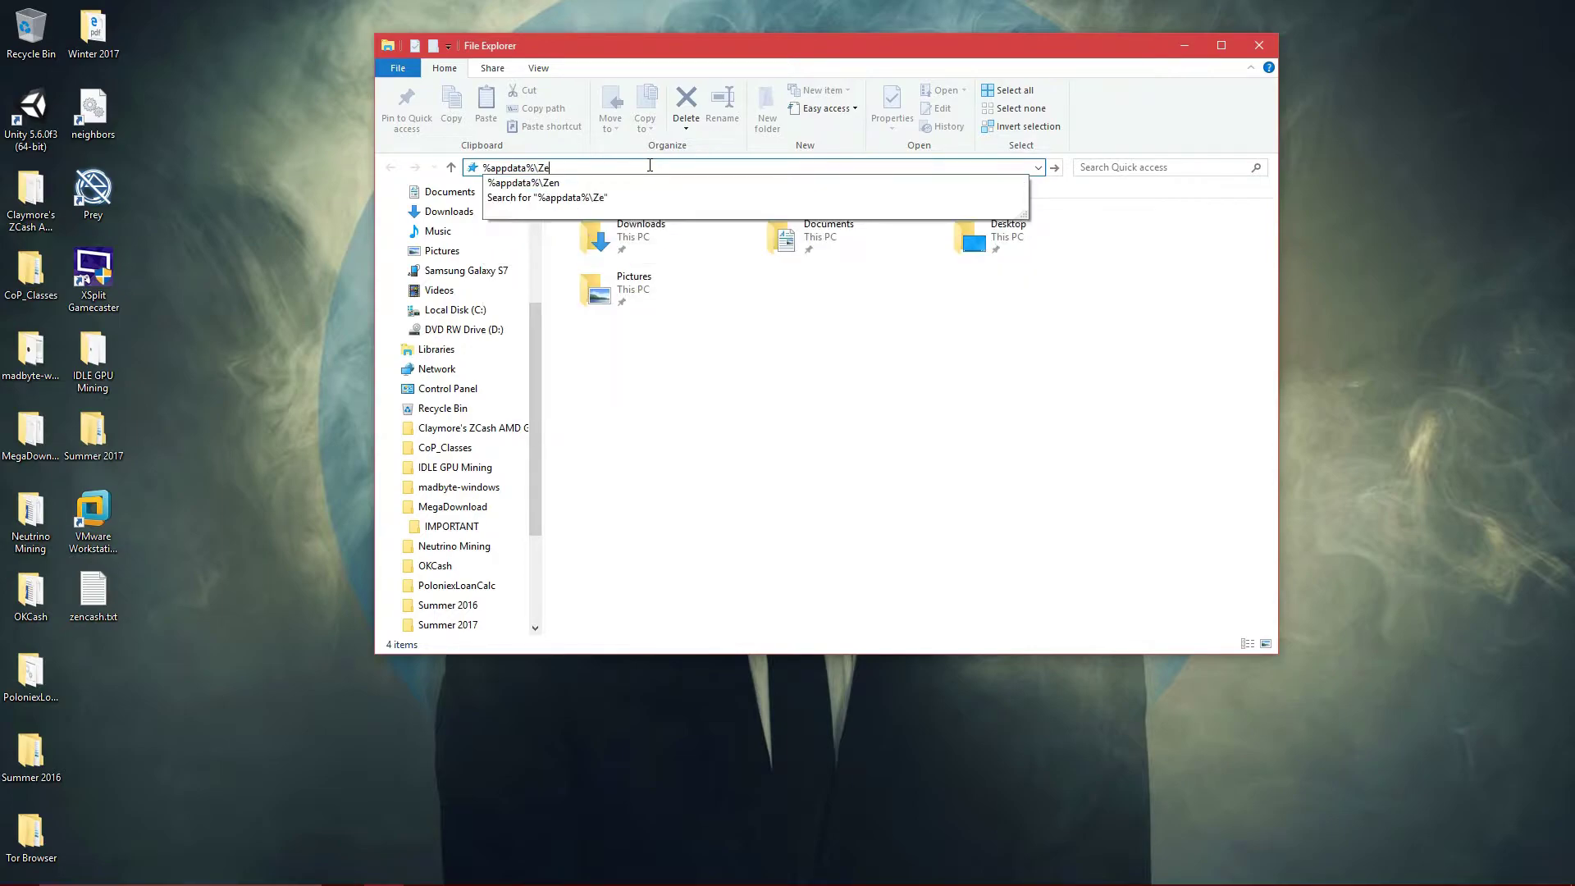
key("Return")
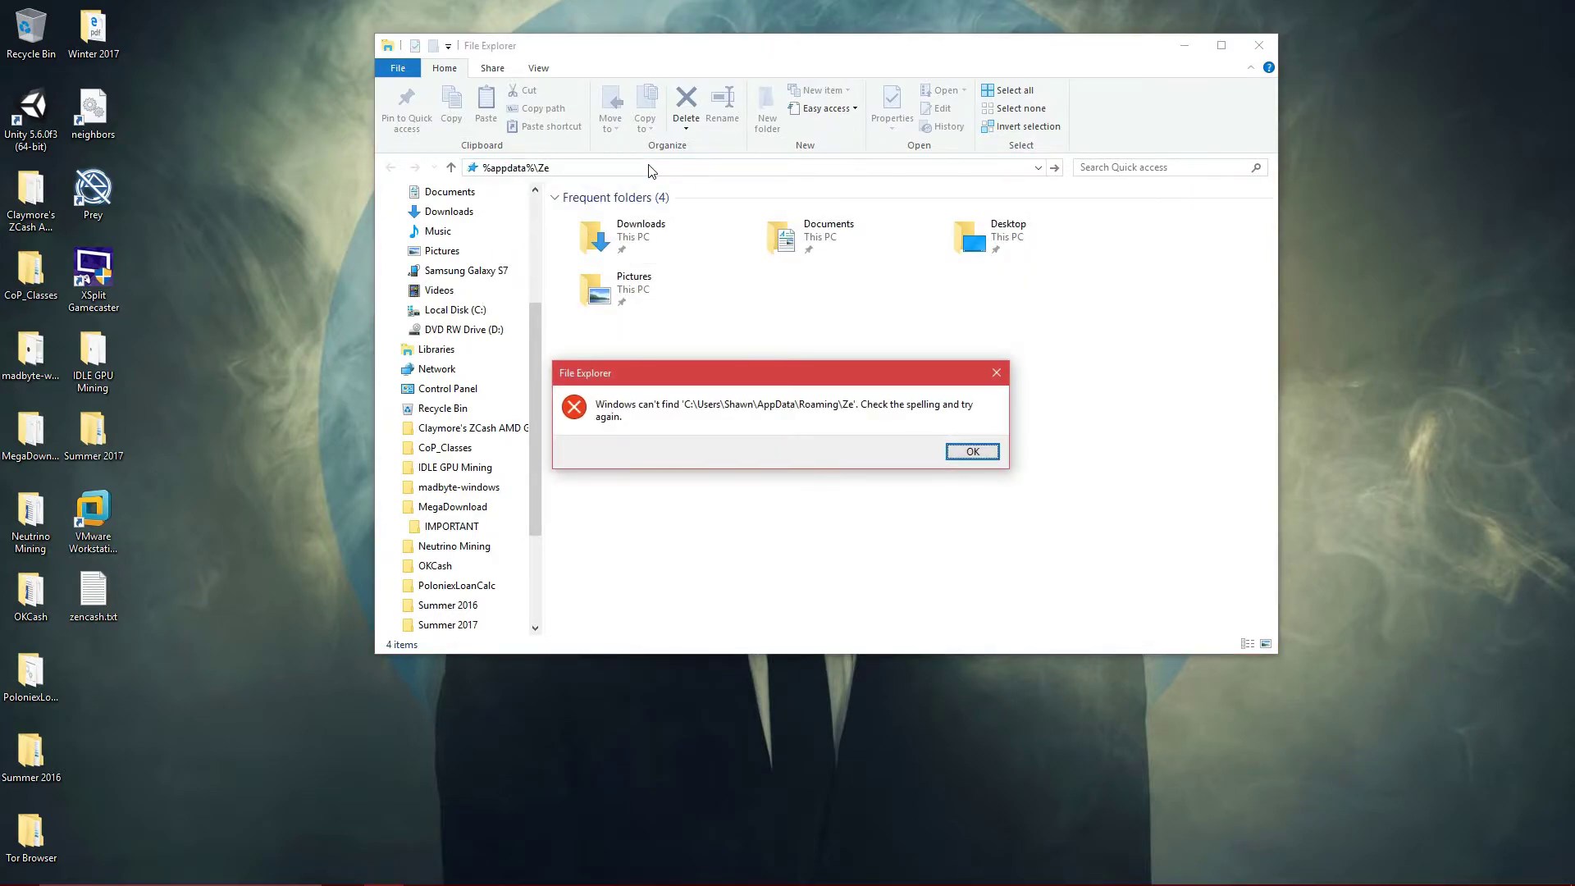
left_click(965, 457)
left_click(670, 170)
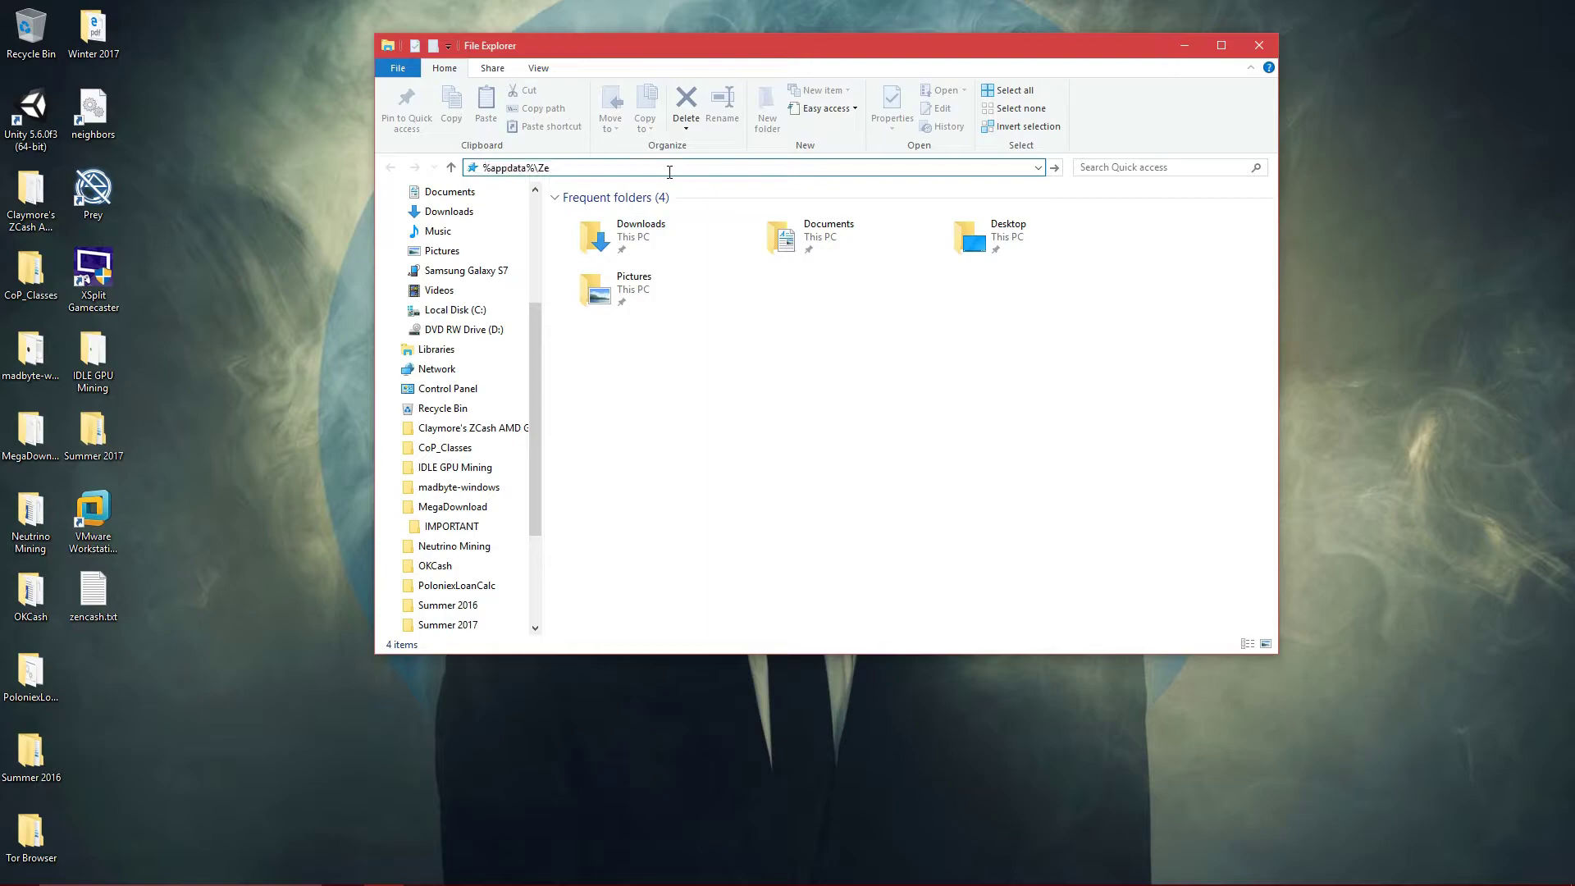
type("n")
key("Return")
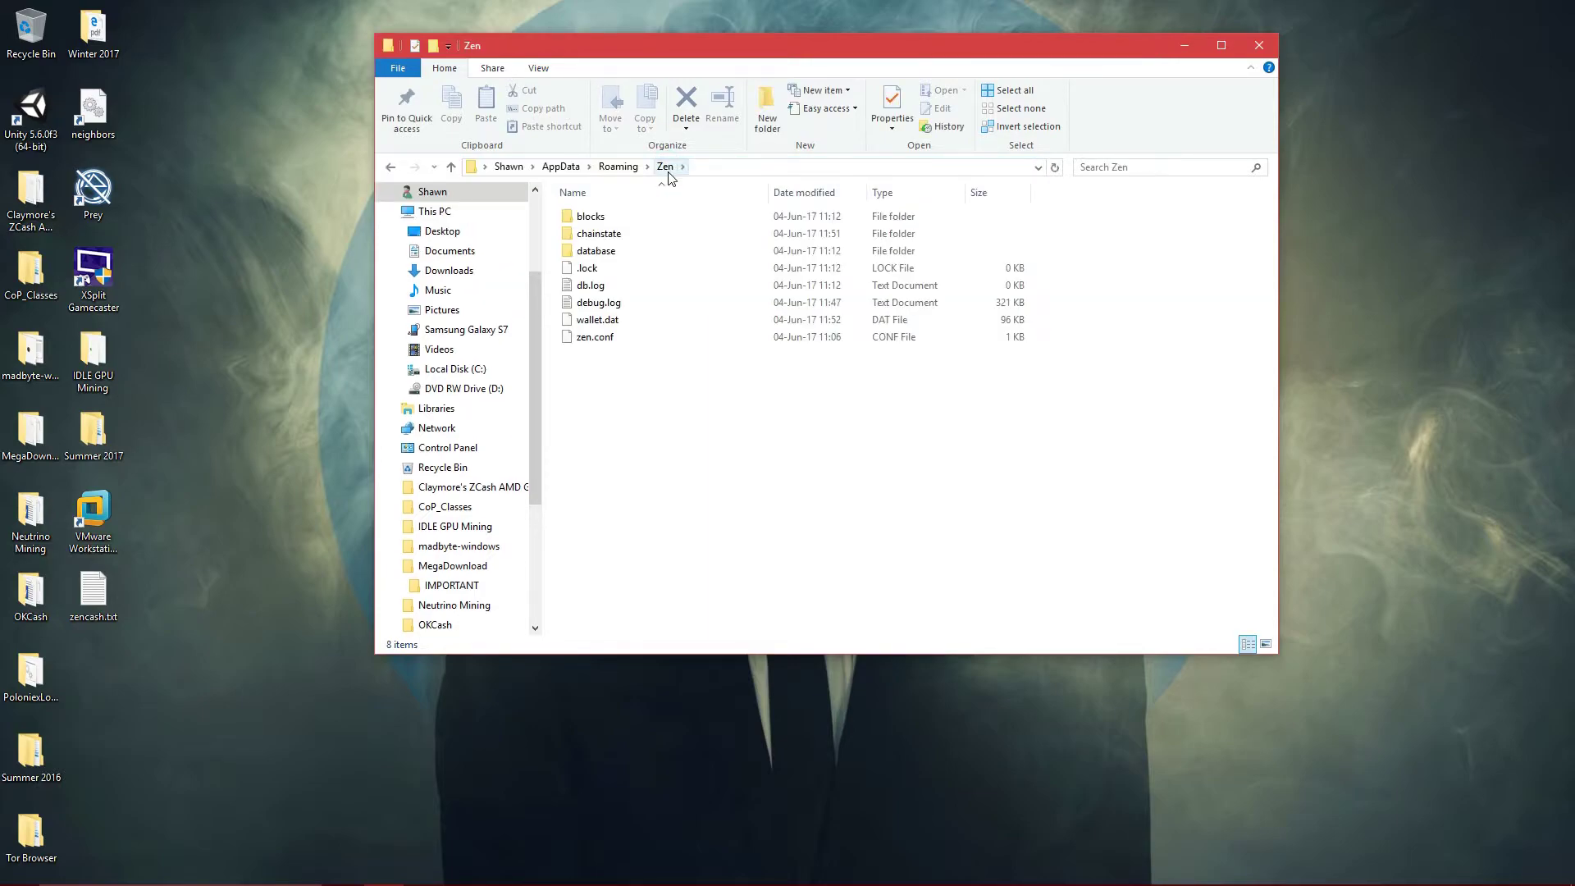
left_click(632, 337)
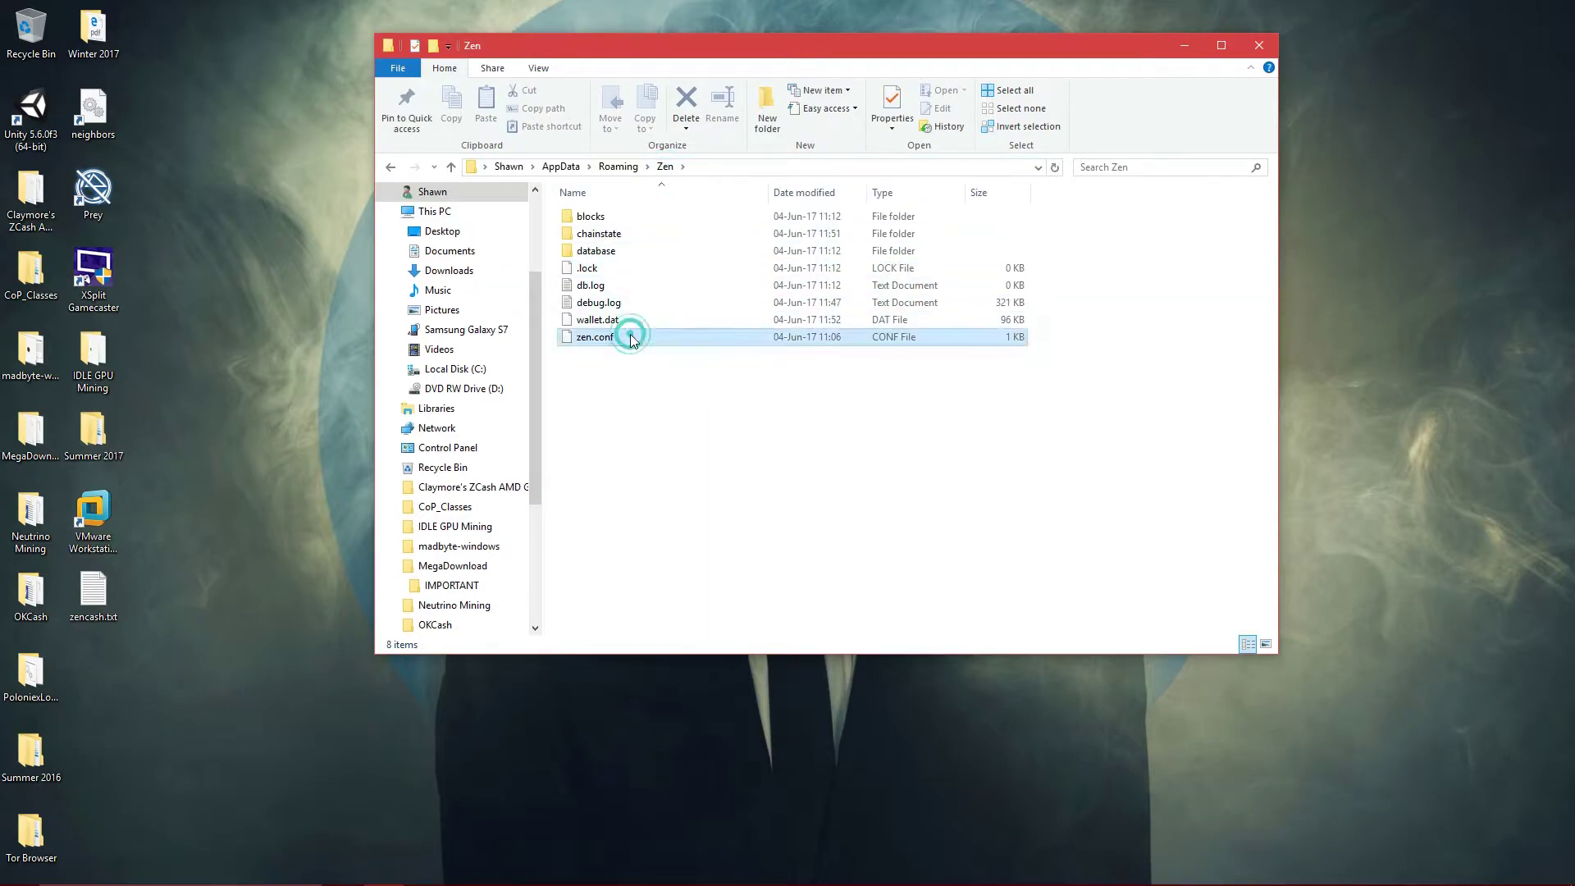
right_click(648, 338)
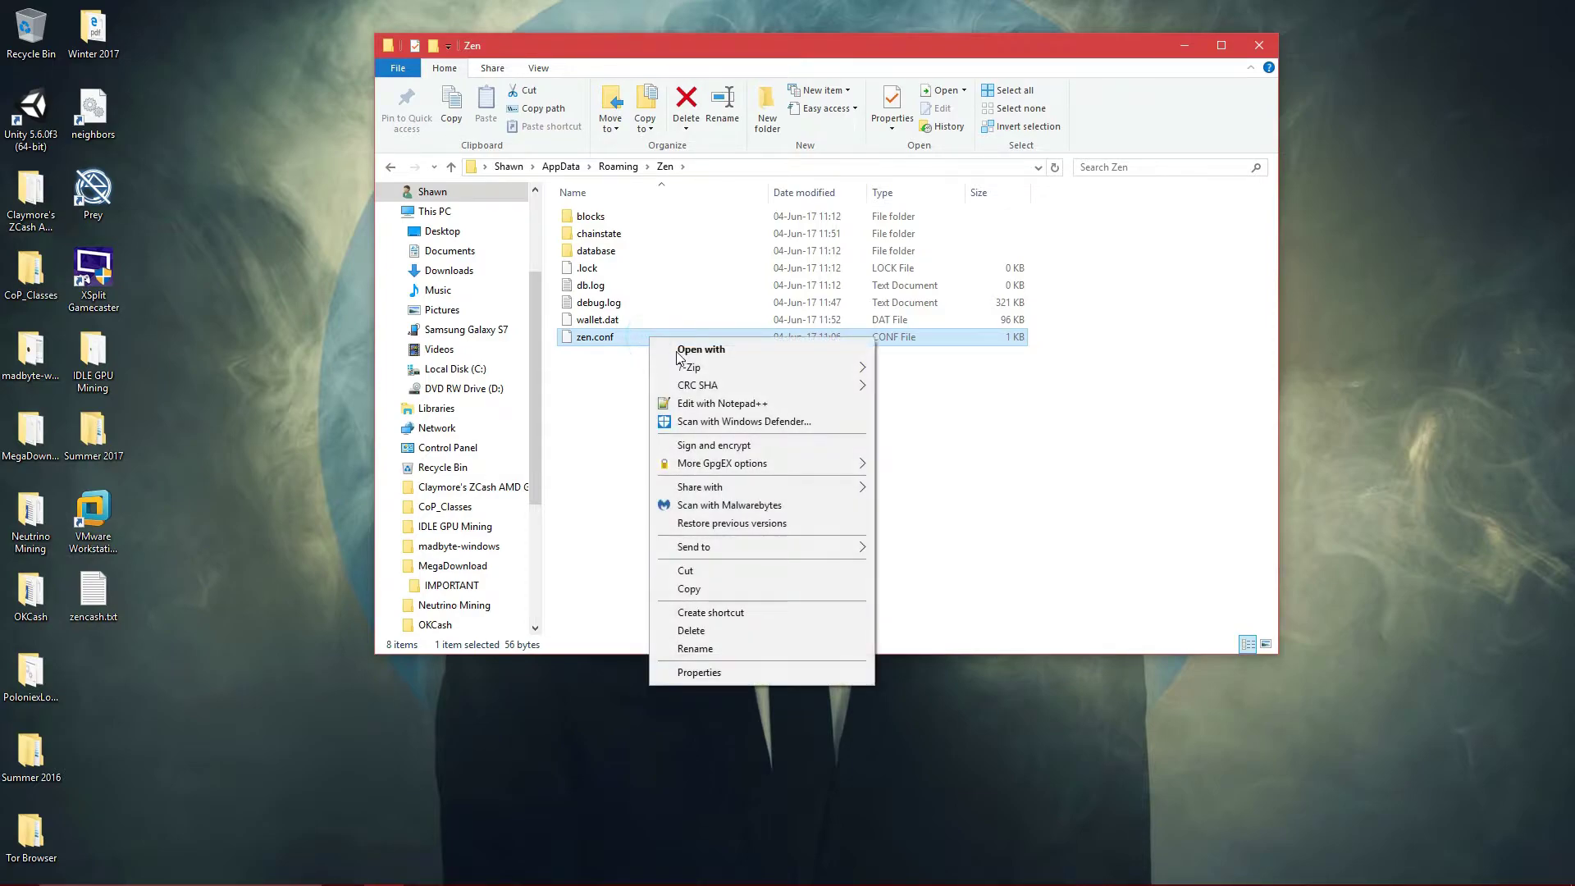
Open zen.conf in Notepad++ and add a new line after rpcport=8231
left_click(727, 404)
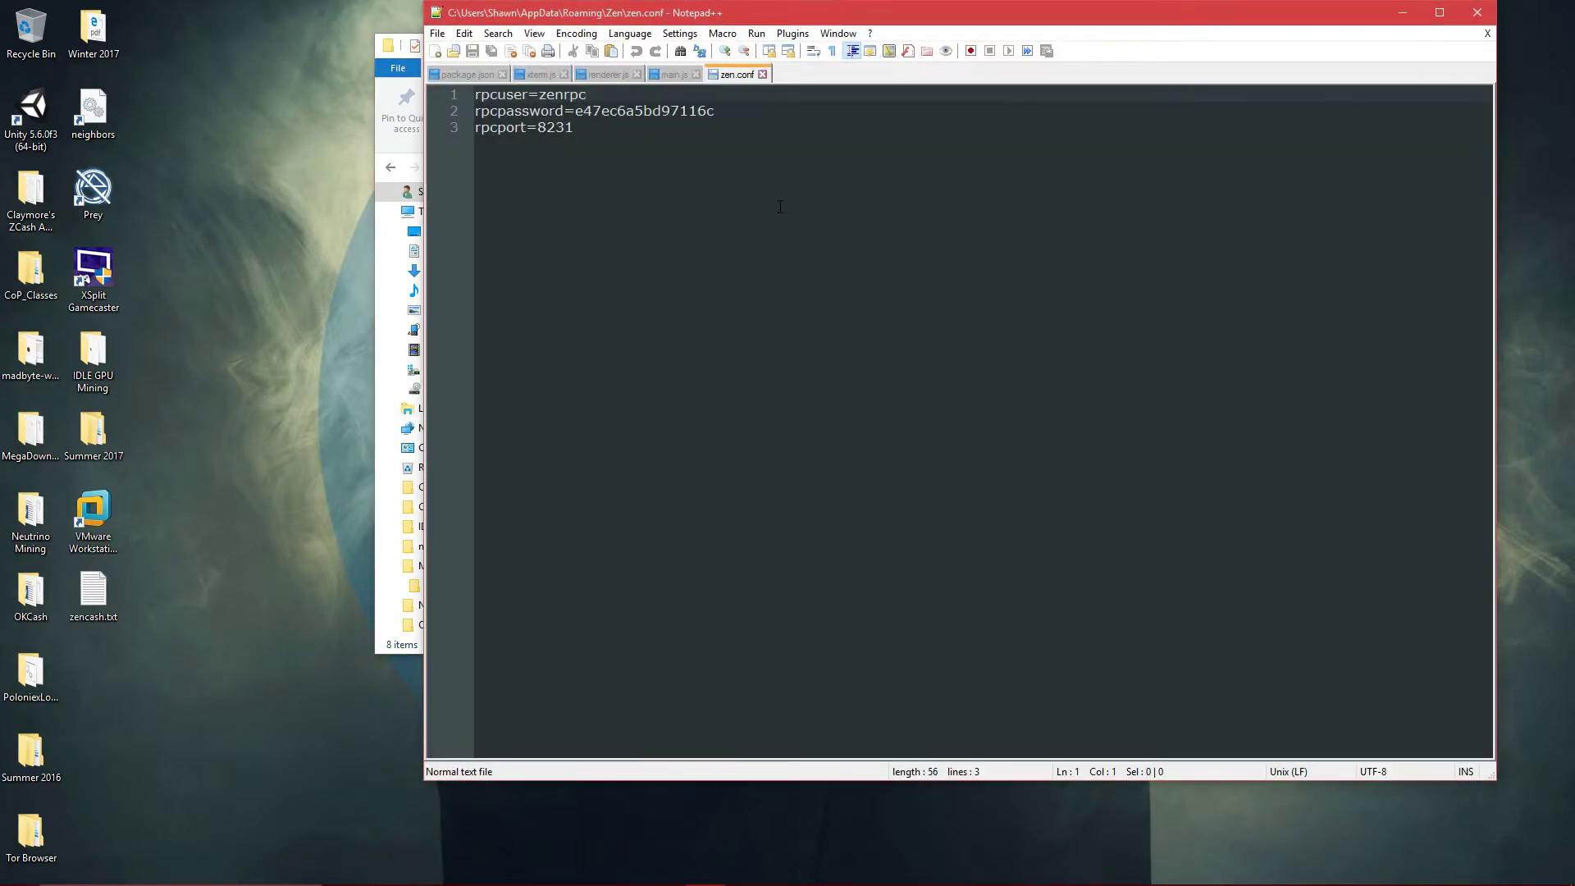
left_click(678, 127)
key("Return")
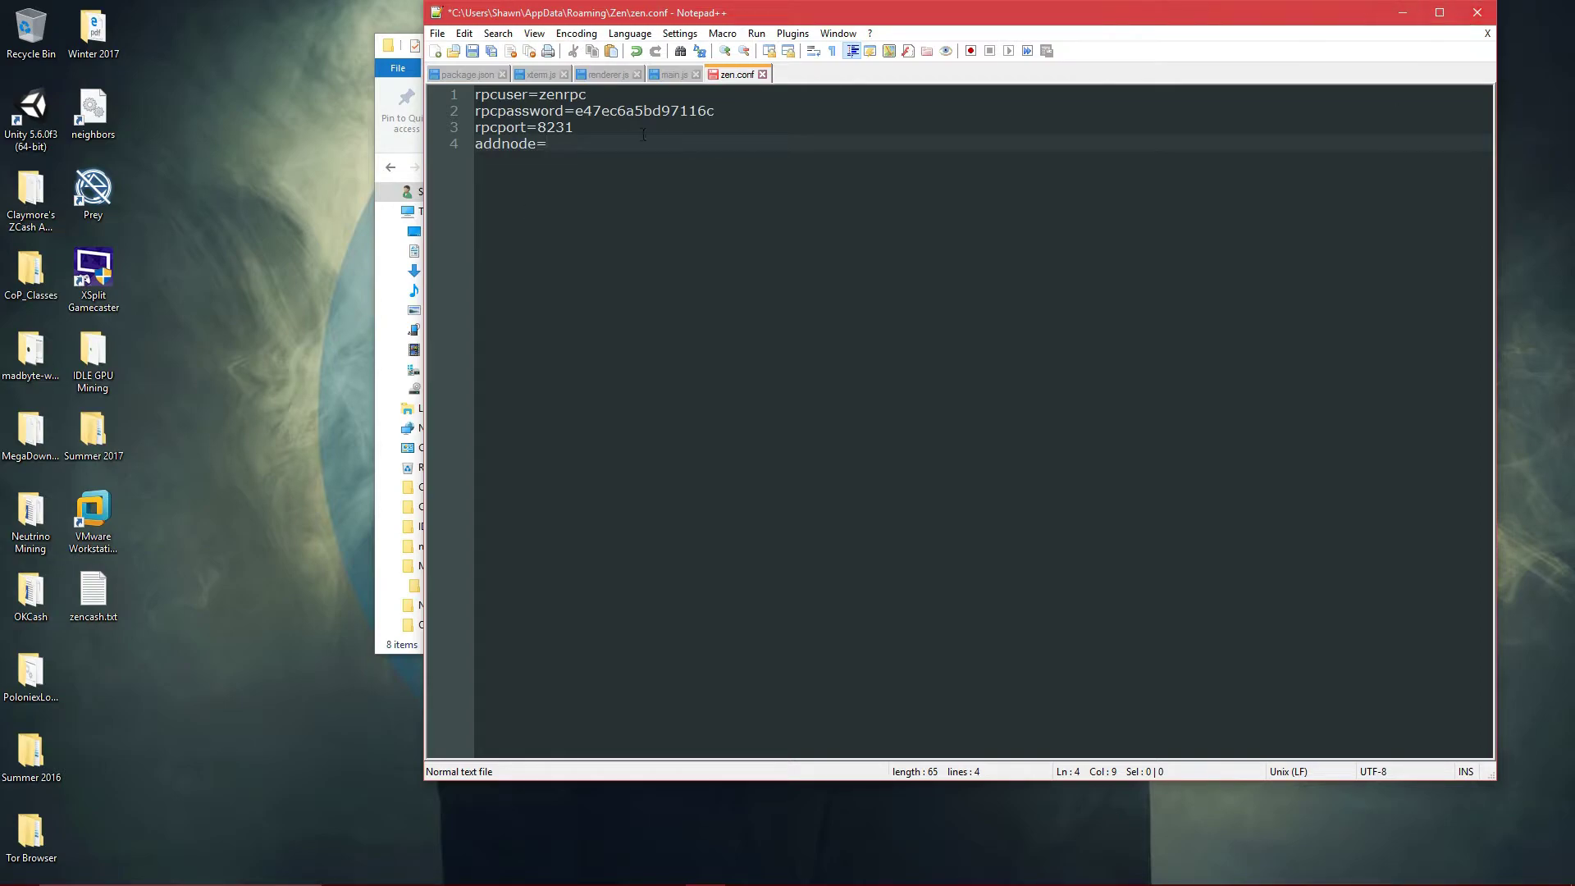
Close zen.conf without saving and quit Notepad++
left_click(758, 76)
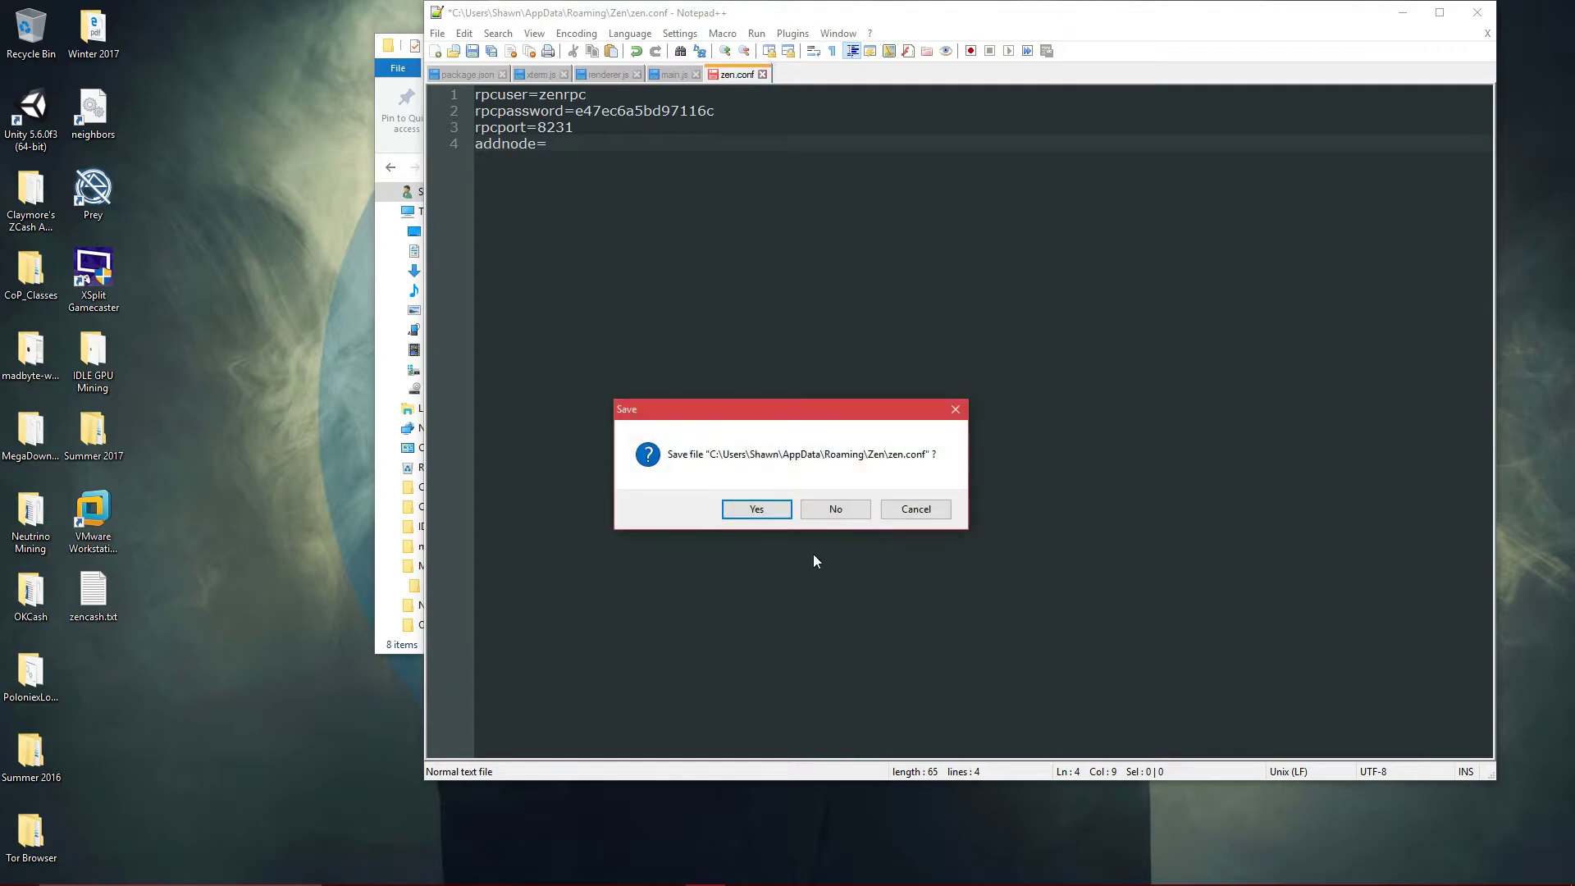
left_click(835, 509)
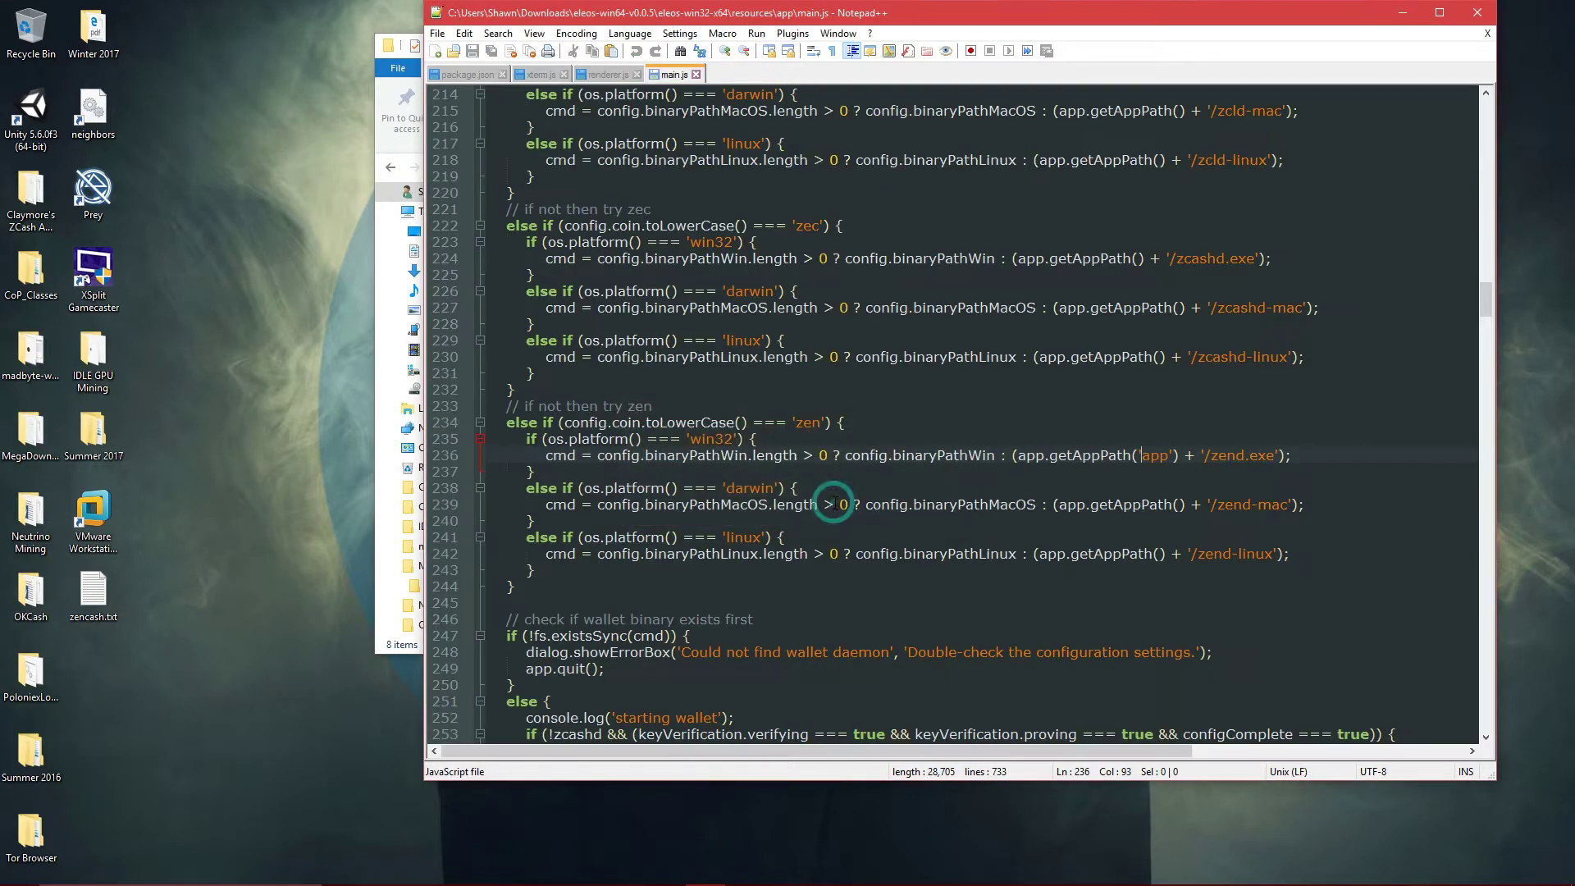
left_click(1476, 13)
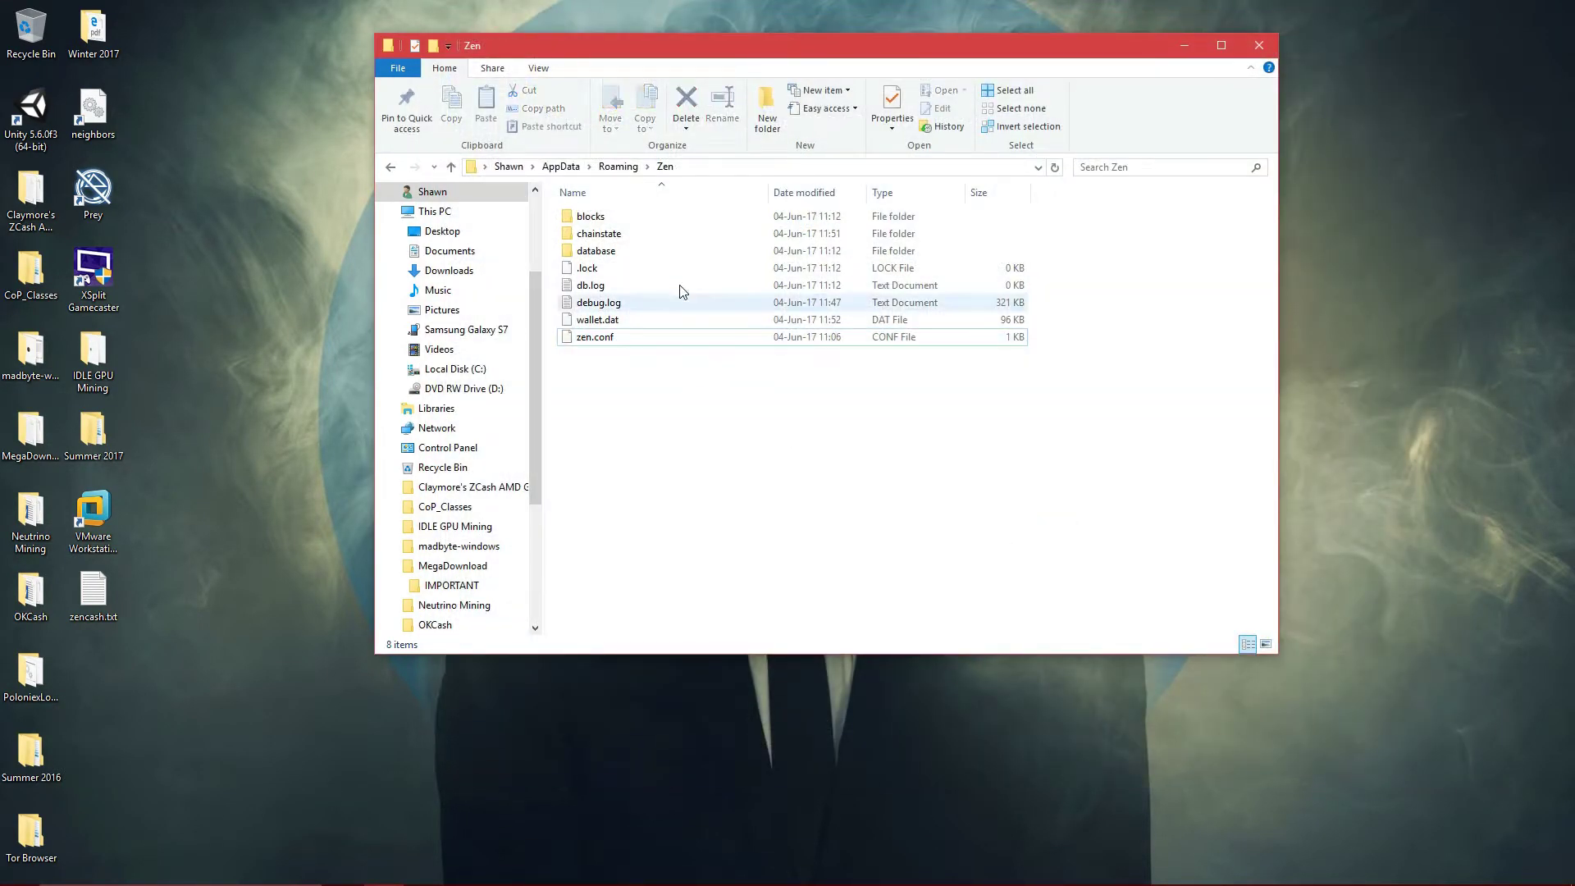
Reopen Roaming > Zen, then switch to the OKCash 16.04 VM and unlock it
left_click(619, 168)
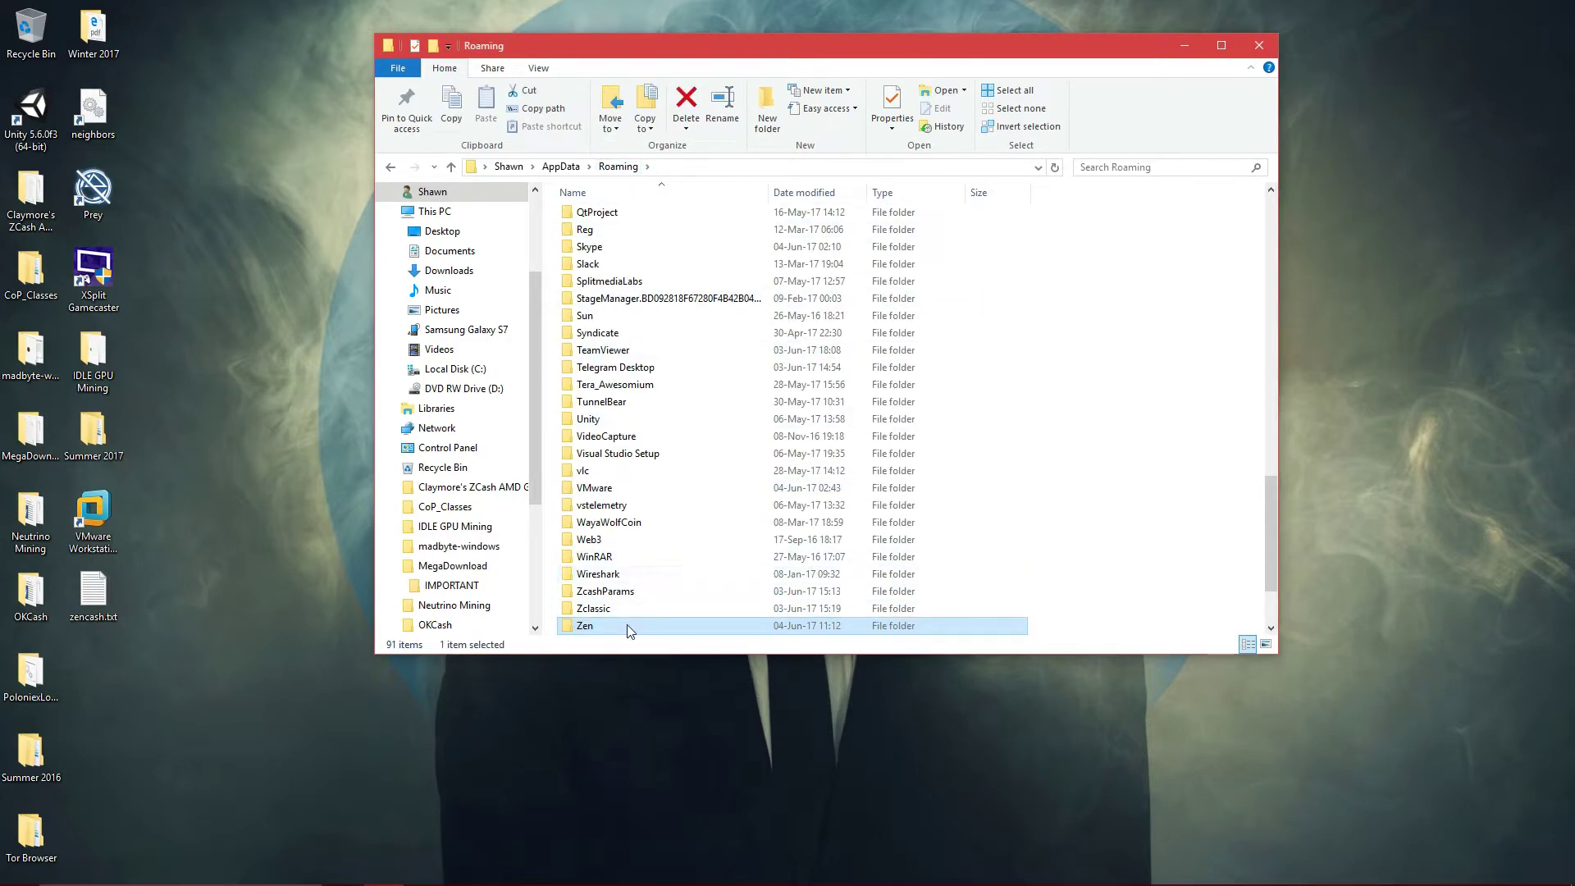
double_click(627, 625)
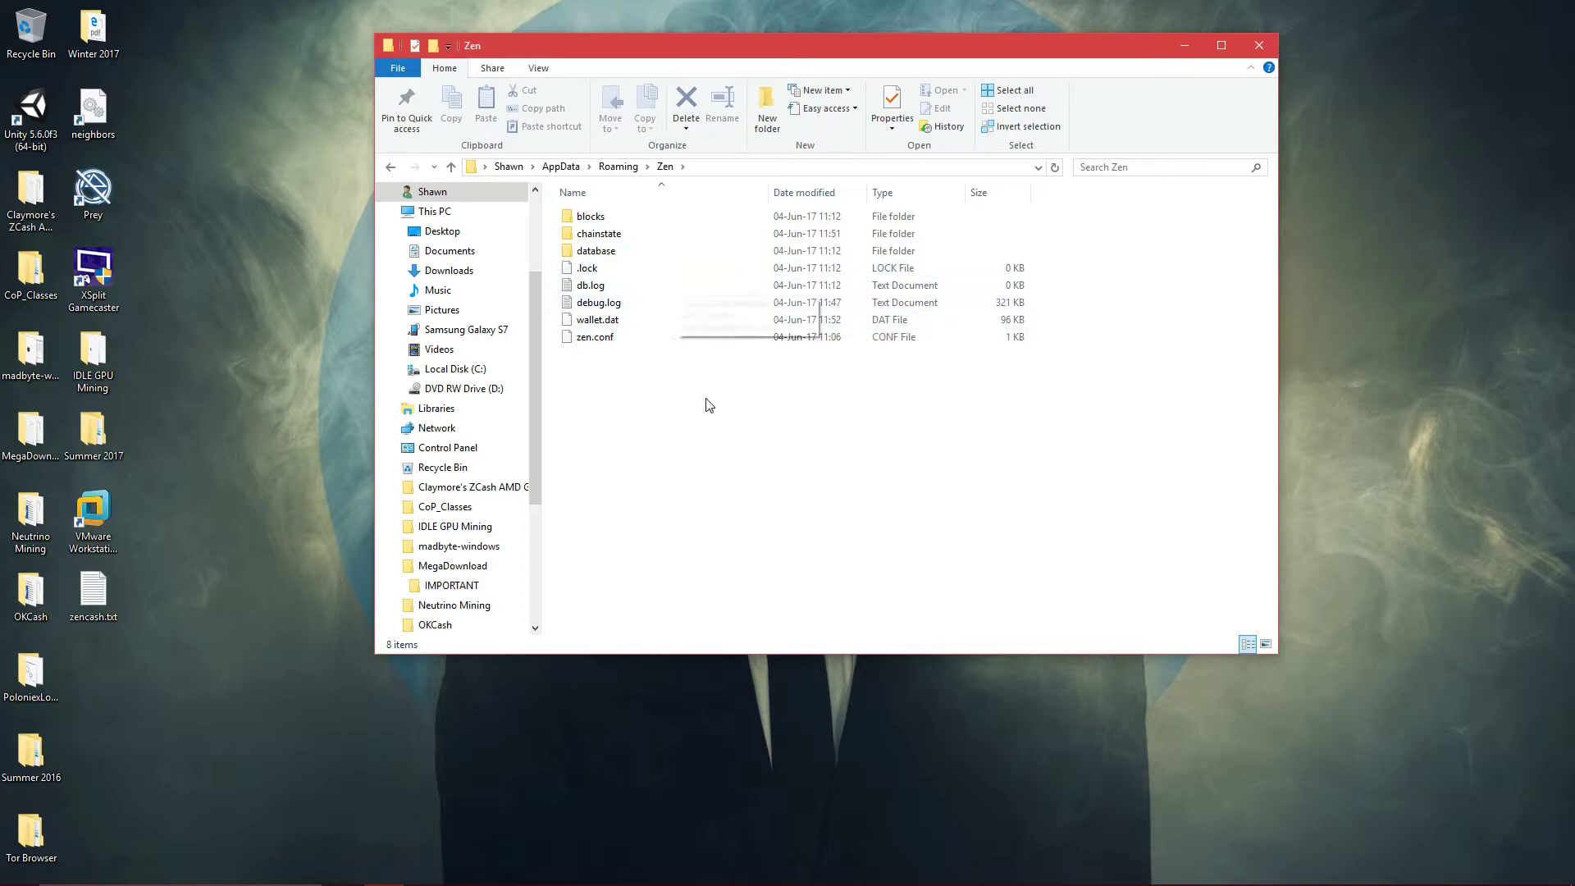
mouse_move(643, 880)
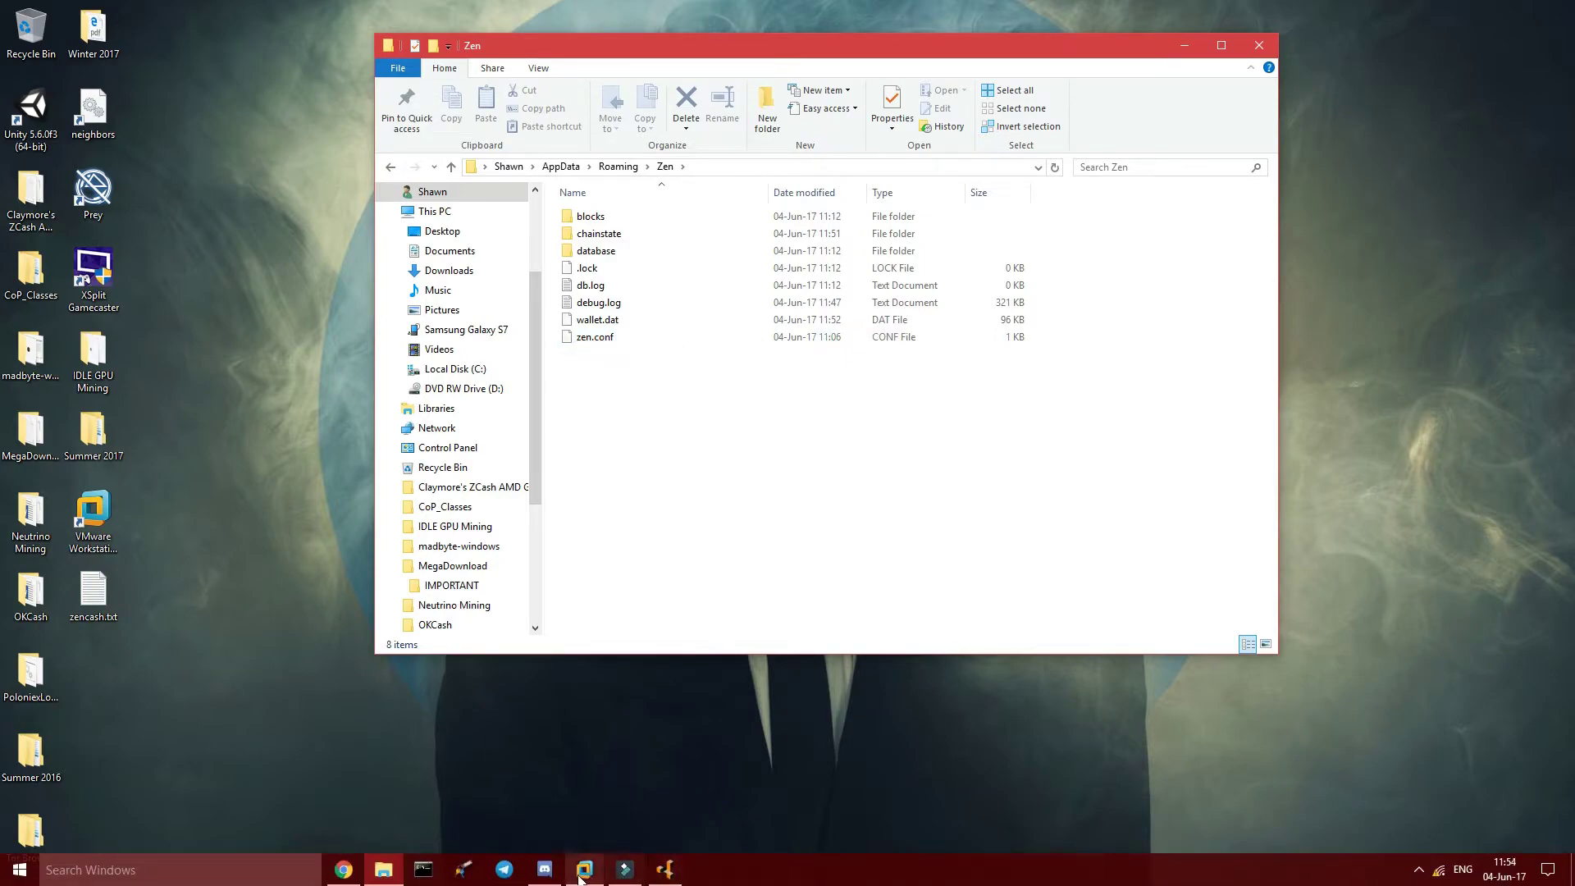
left_click(584, 870)
key("Return")
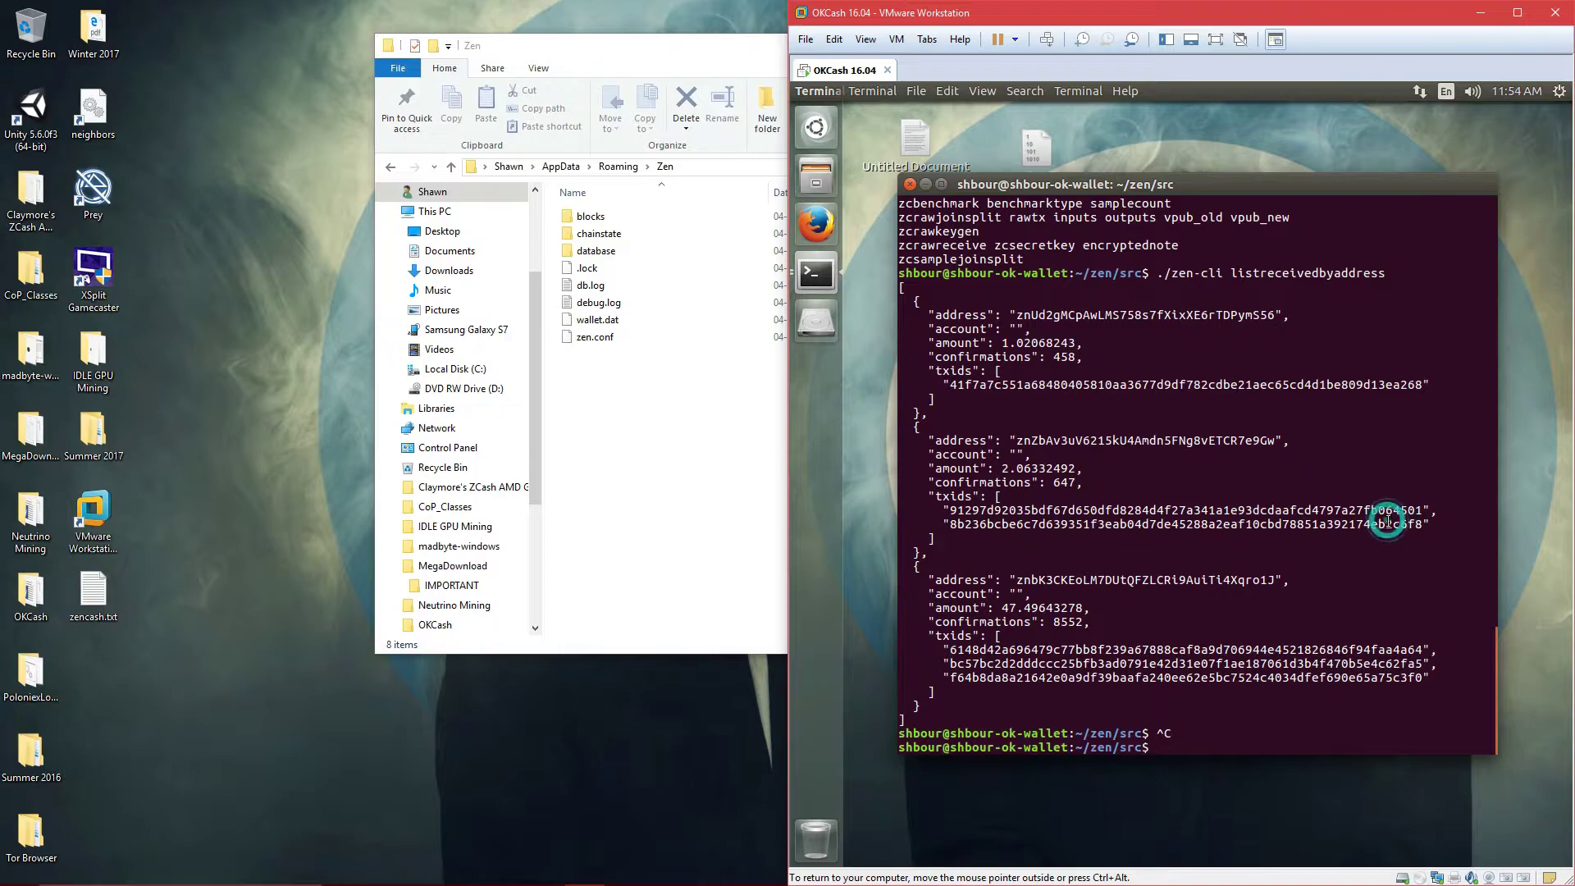
Move the VM desktop's wallet.dat into Zen, choosing Replace; retry, then cancel when access is denied
left_click(926, 186)
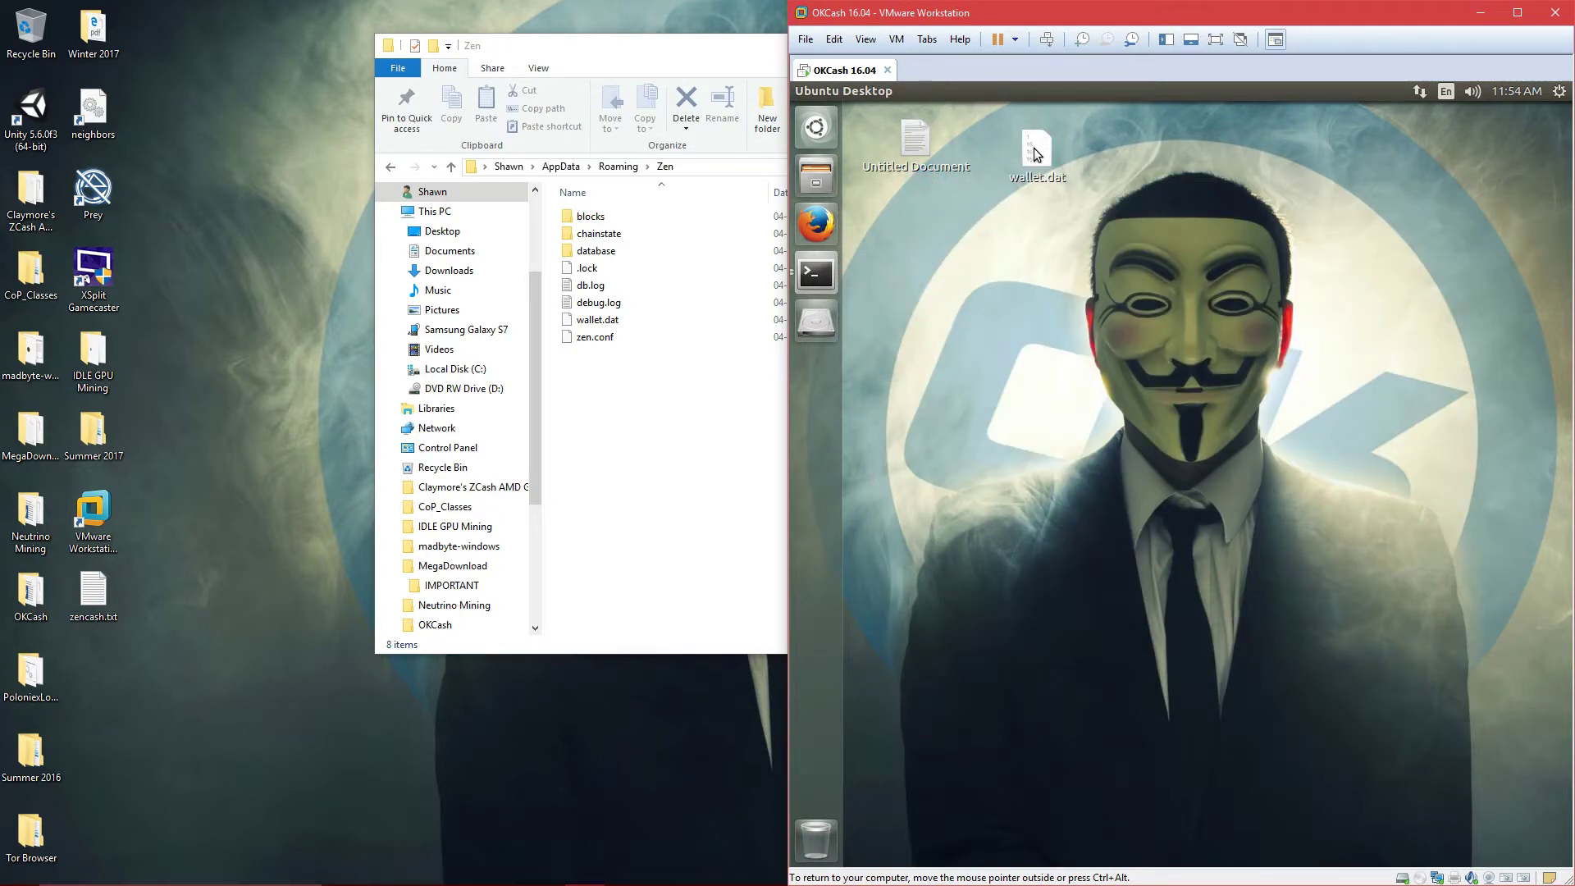
left_click_drag(1036, 149, 680, 492)
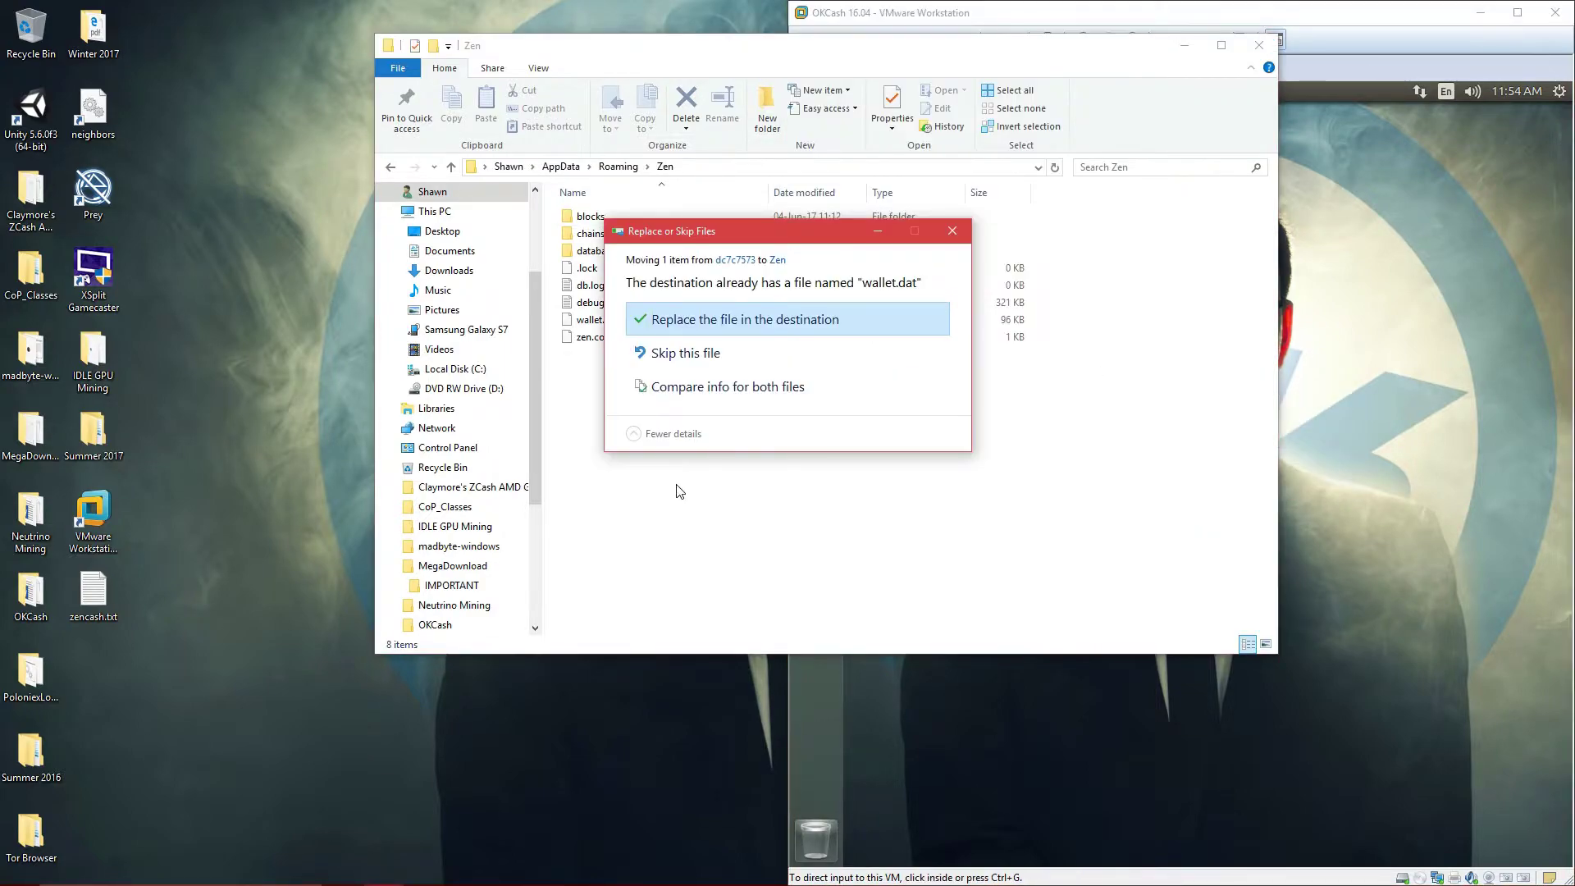
left_click(756, 319)
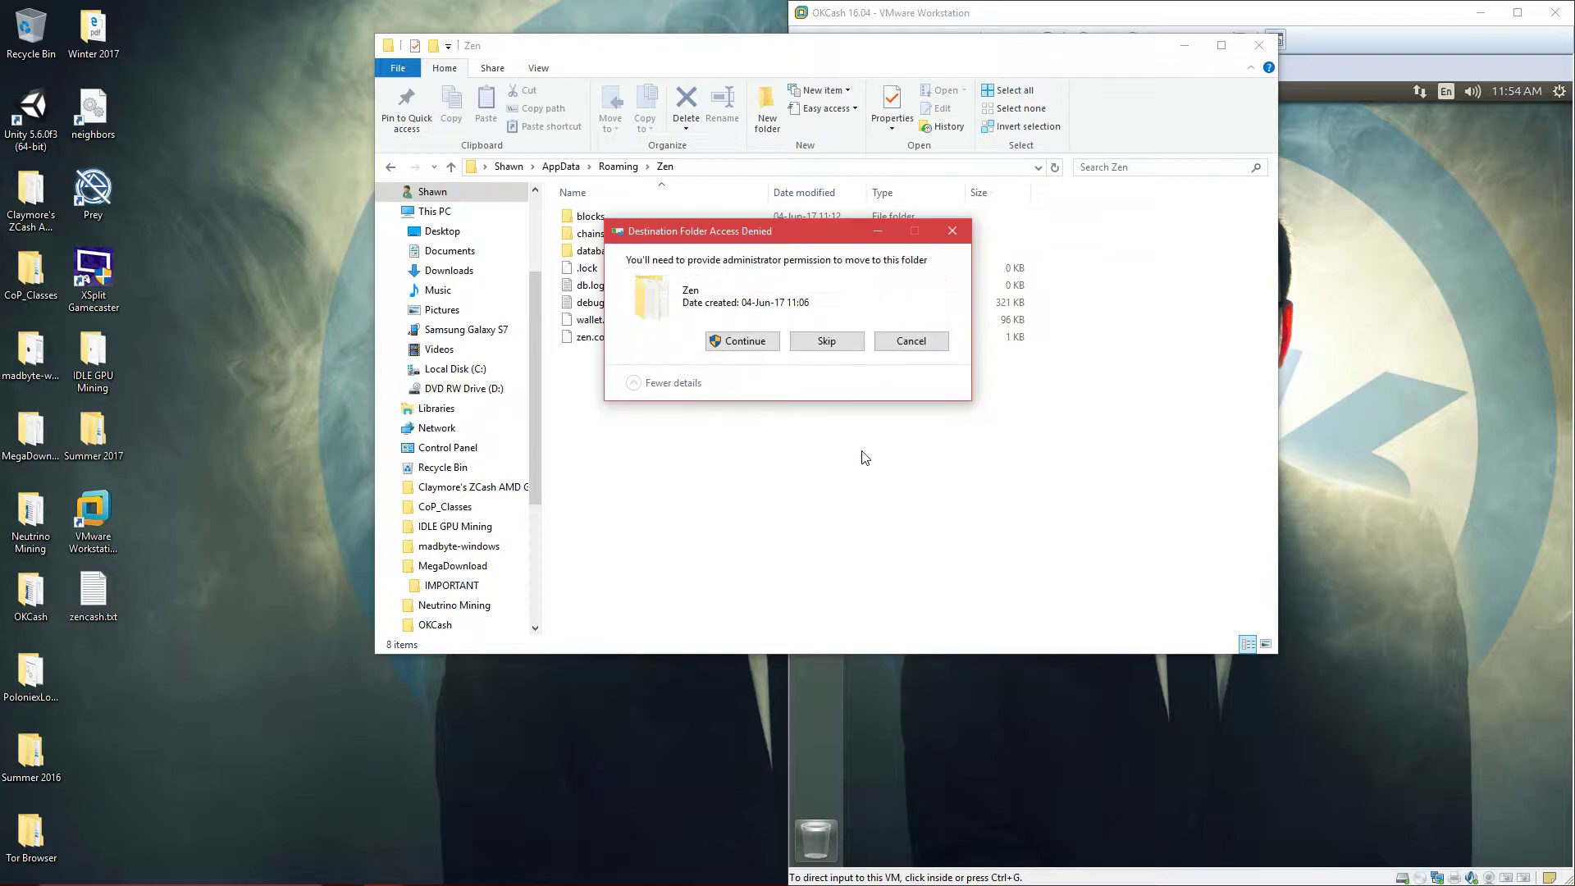
left_click(763, 343)
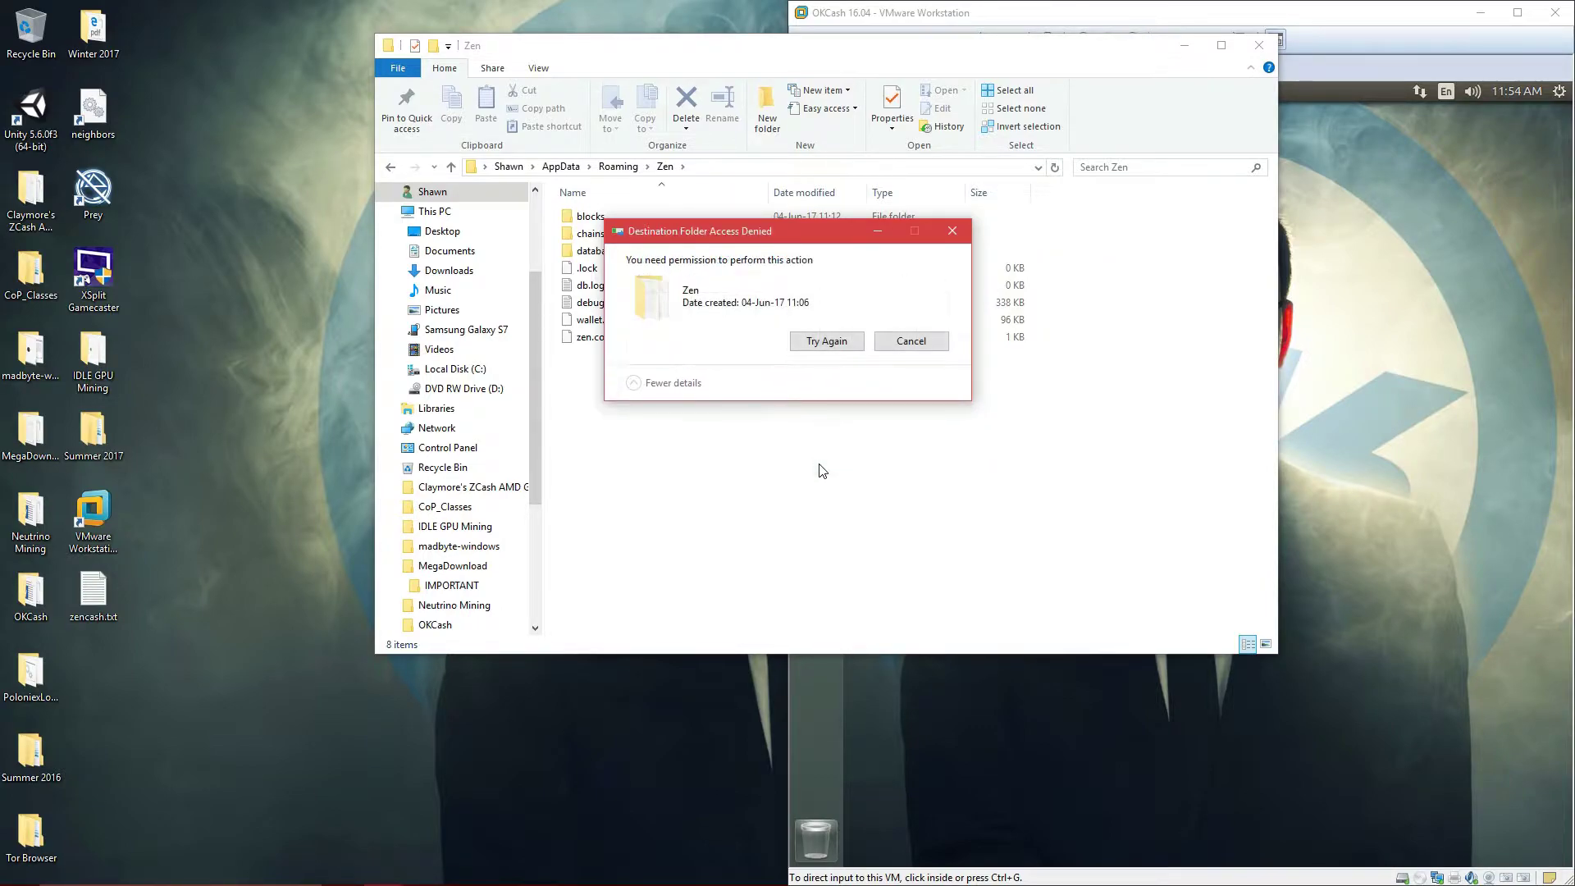
left_click(827, 342)
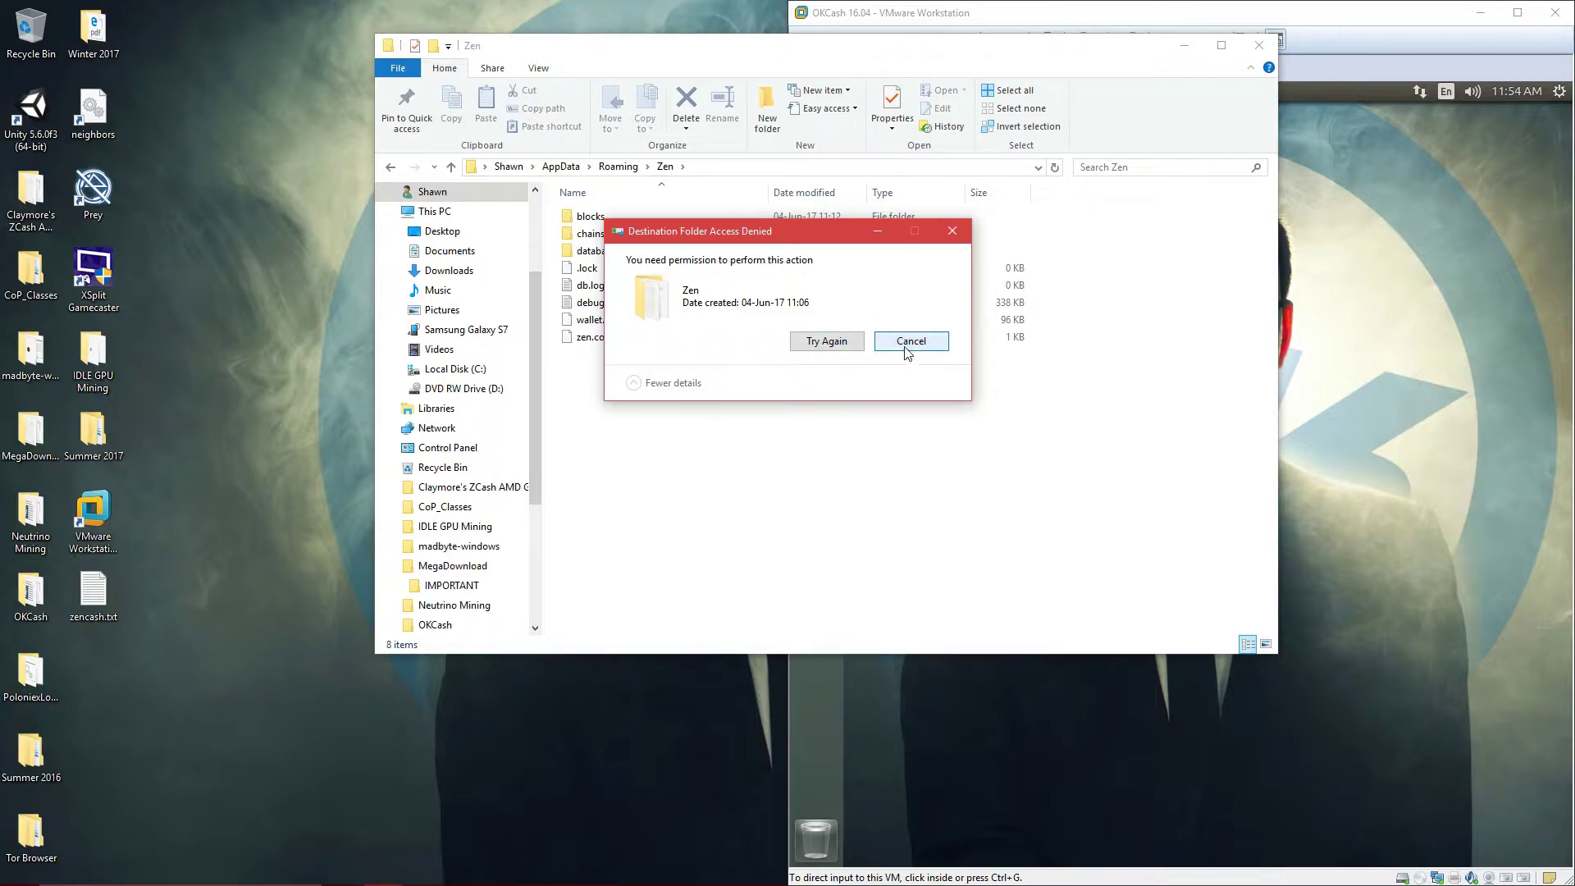
left_click(911, 341)
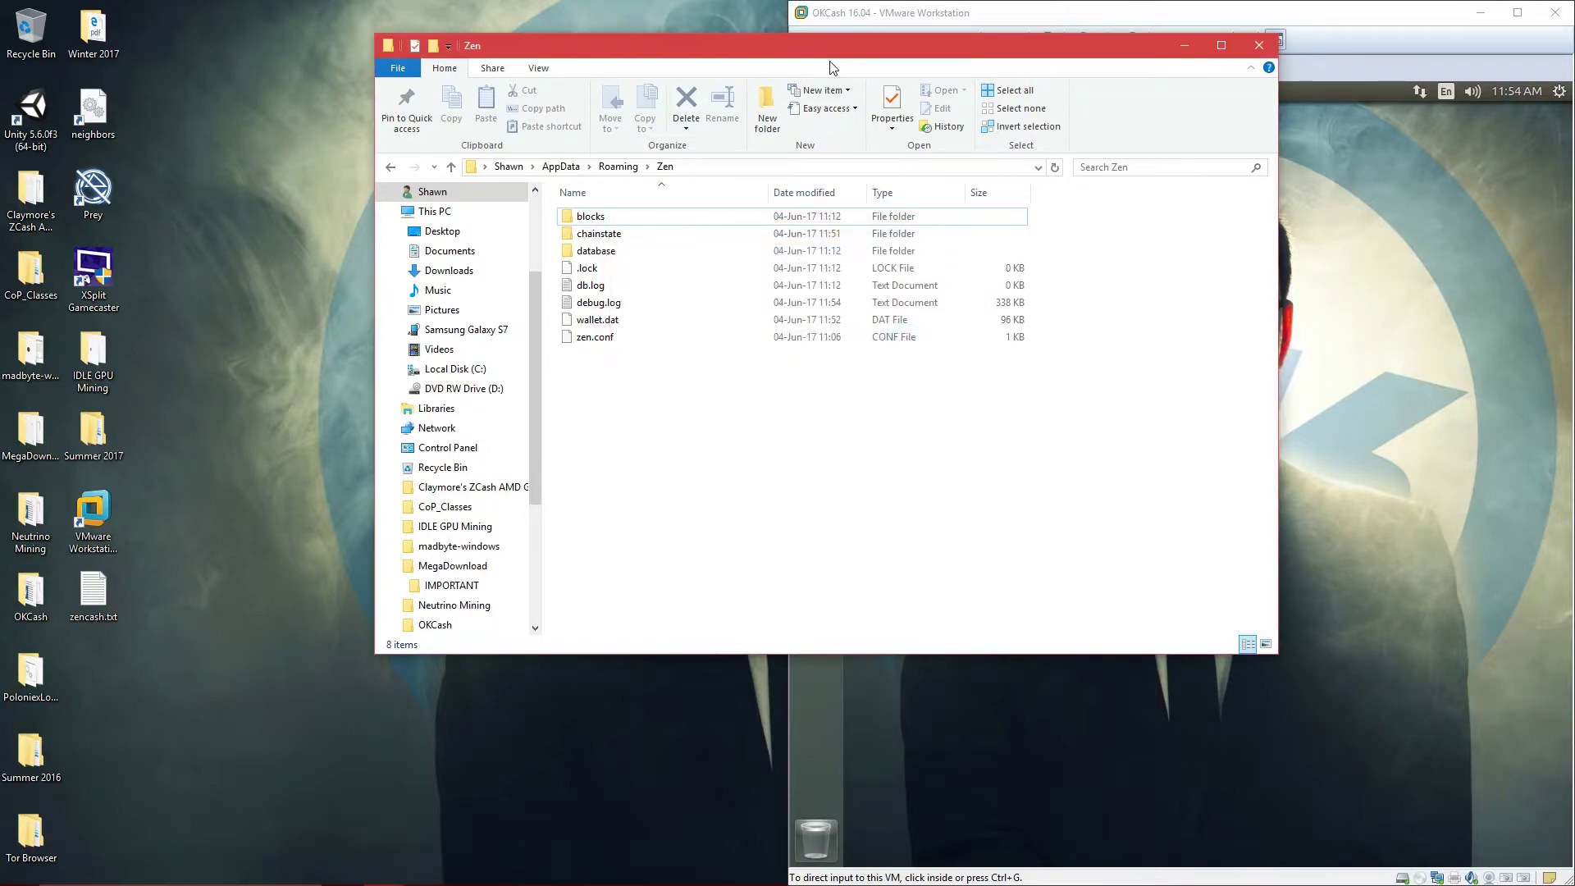
Close the running Eleos wallet with Alt+F4 so wallet.dat is no longer in use
left_click_drag(830, 48, 525, 69)
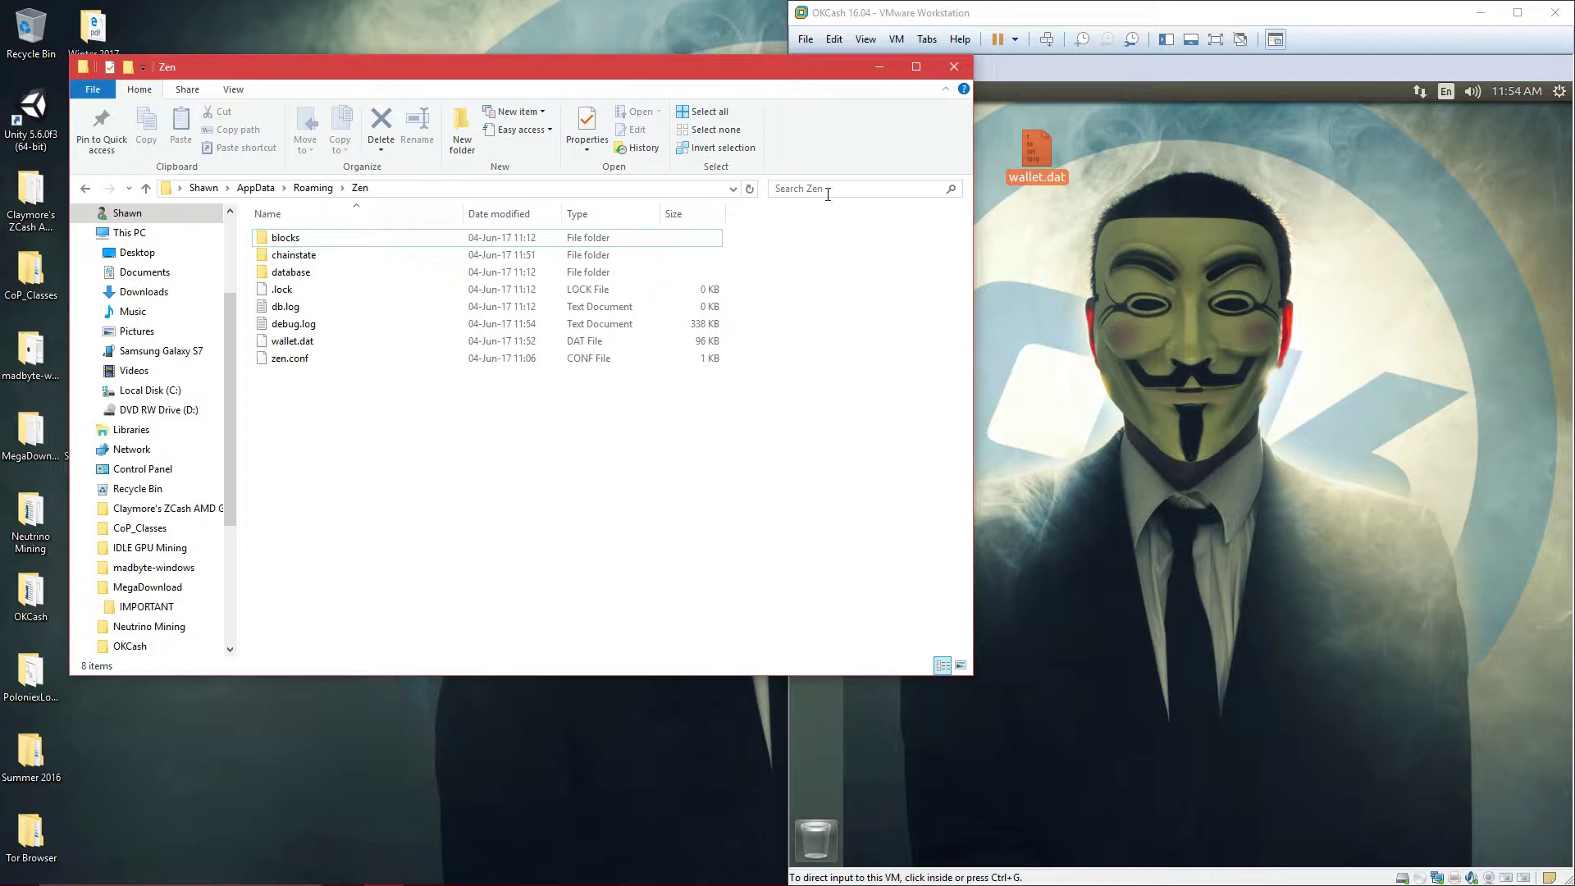
left_click(651, 876)
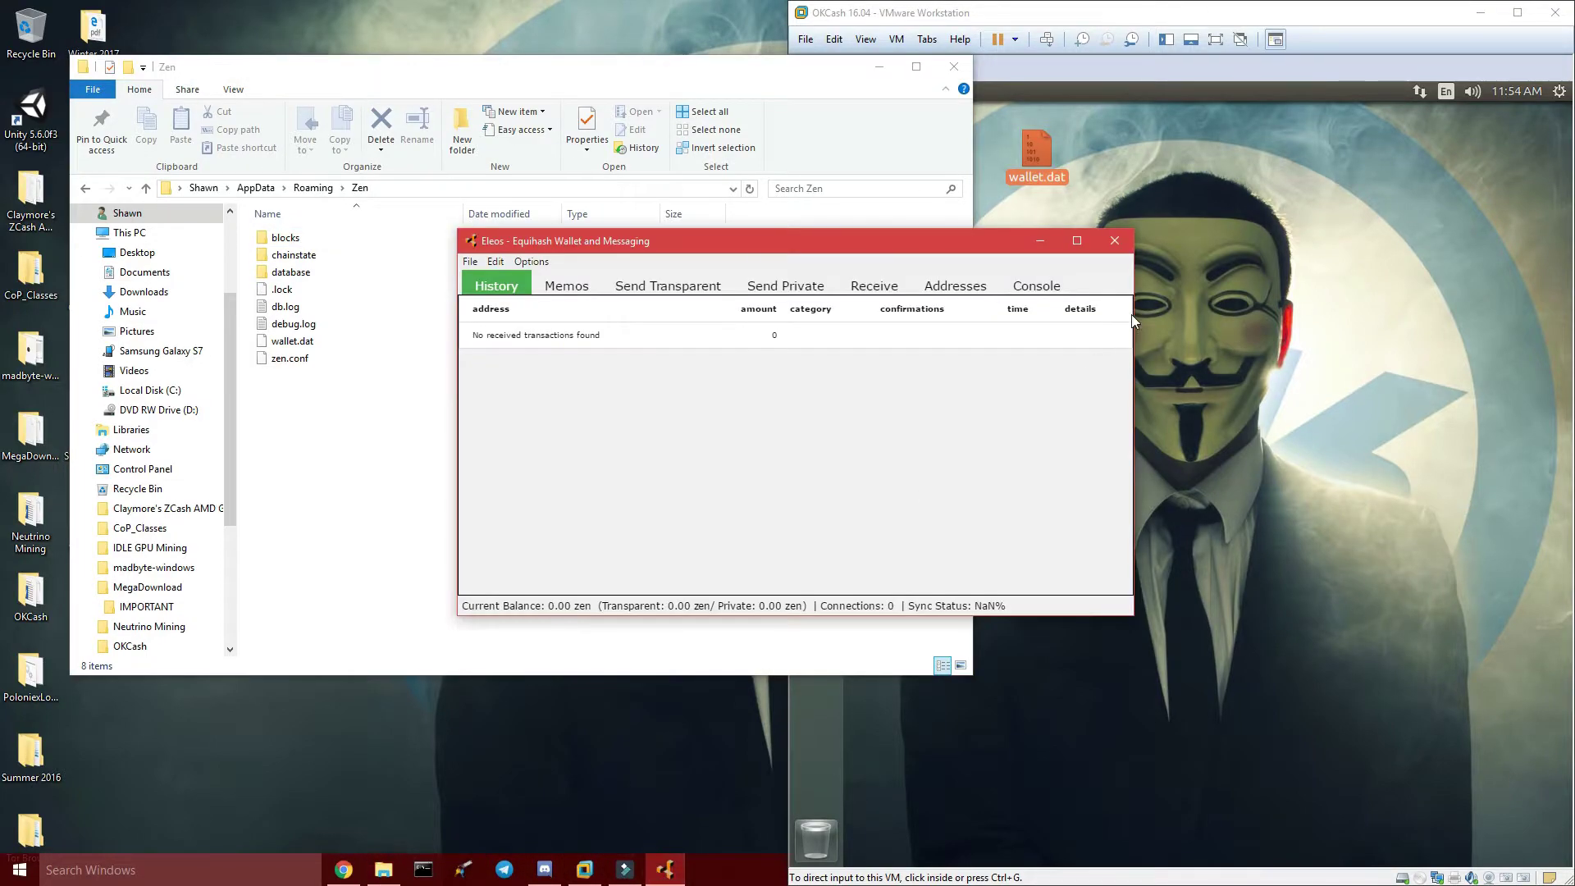
key("alt+F4")
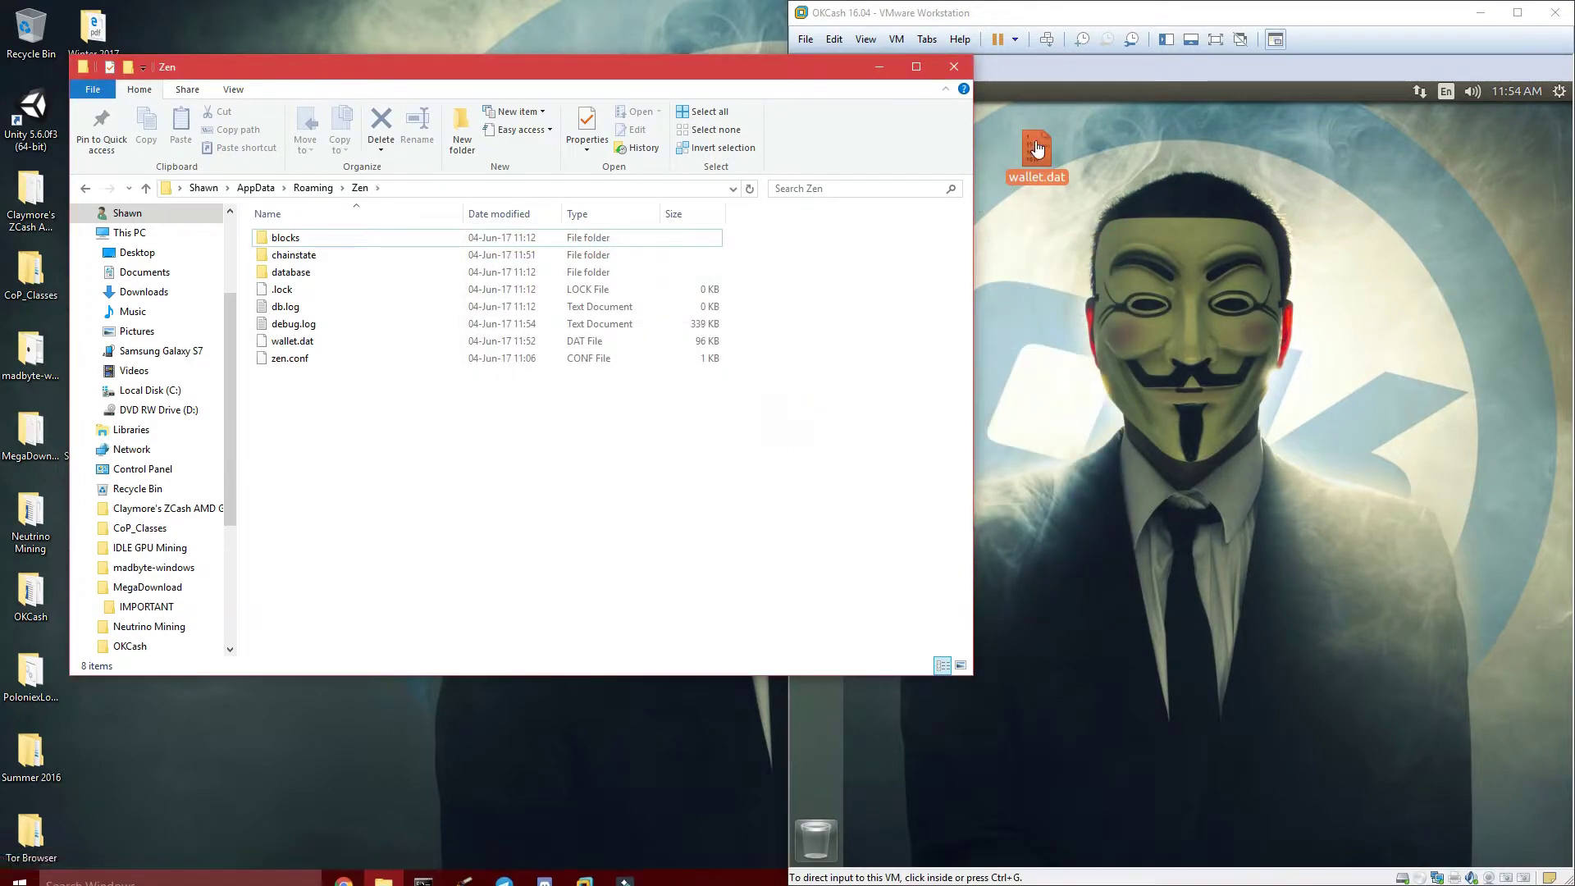
Replace the Zen folder's wallet.dat with the VM desktop copy and close the folder
left_click_drag(1037, 148, 626, 538)
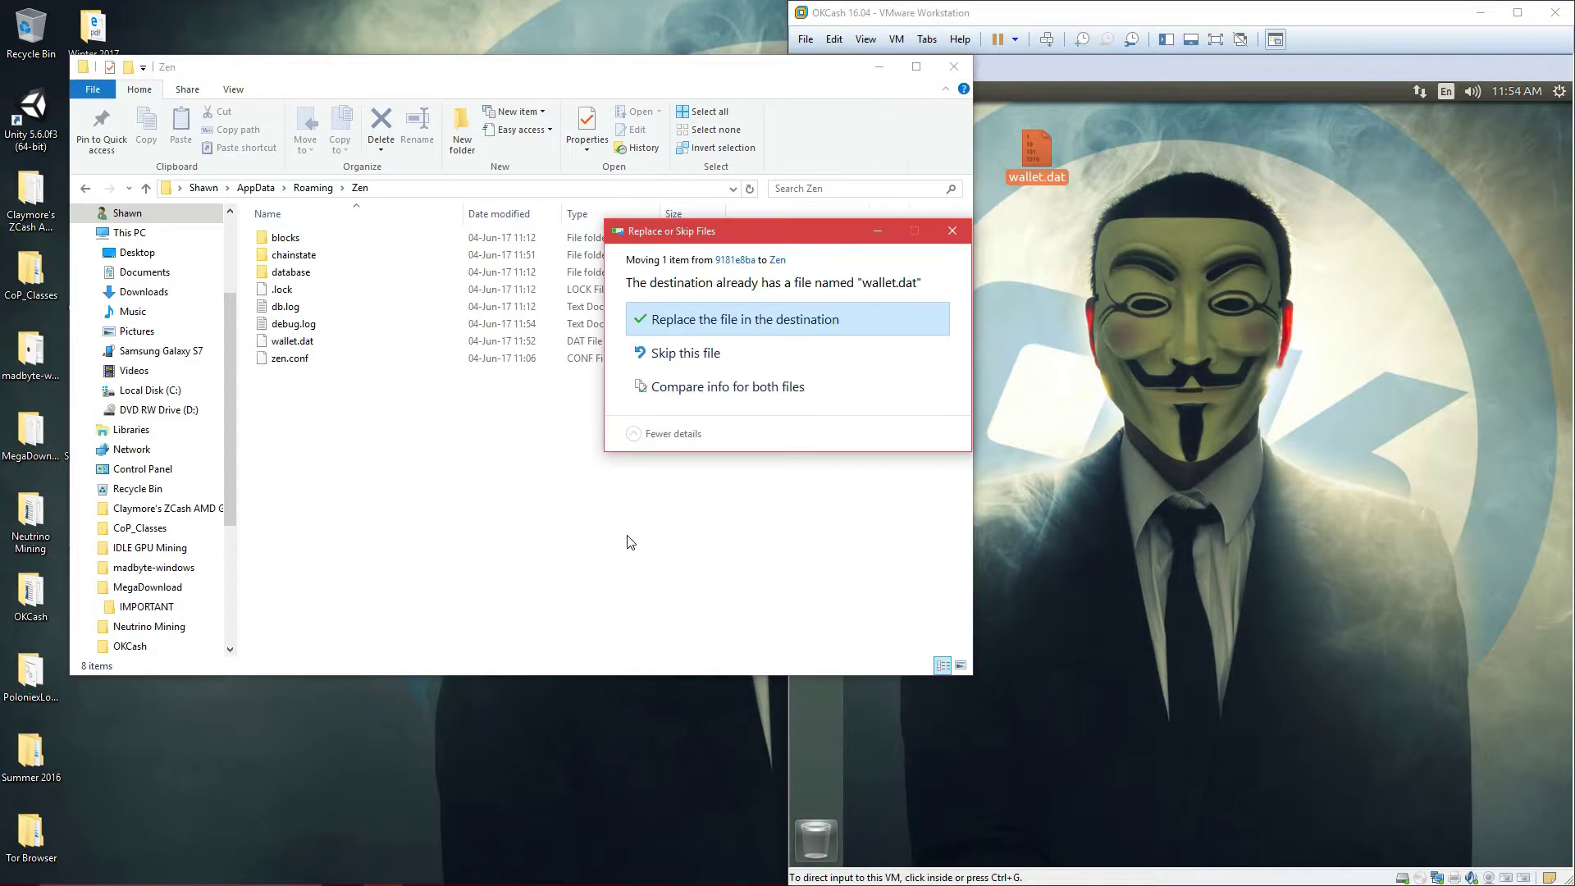
left_click(748, 324)
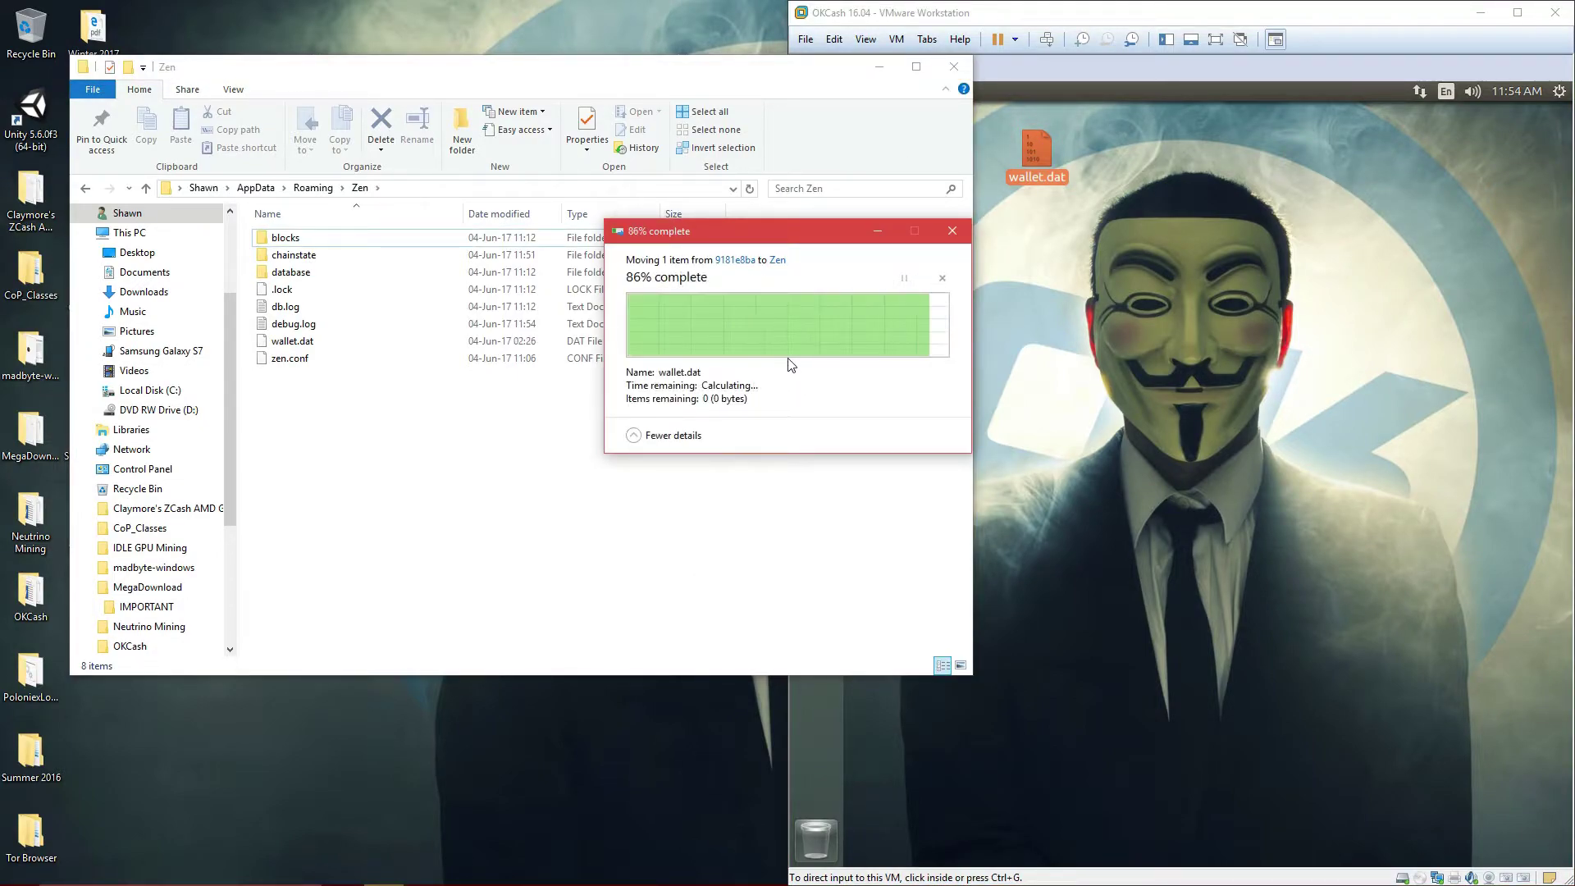
left_click(954, 68)
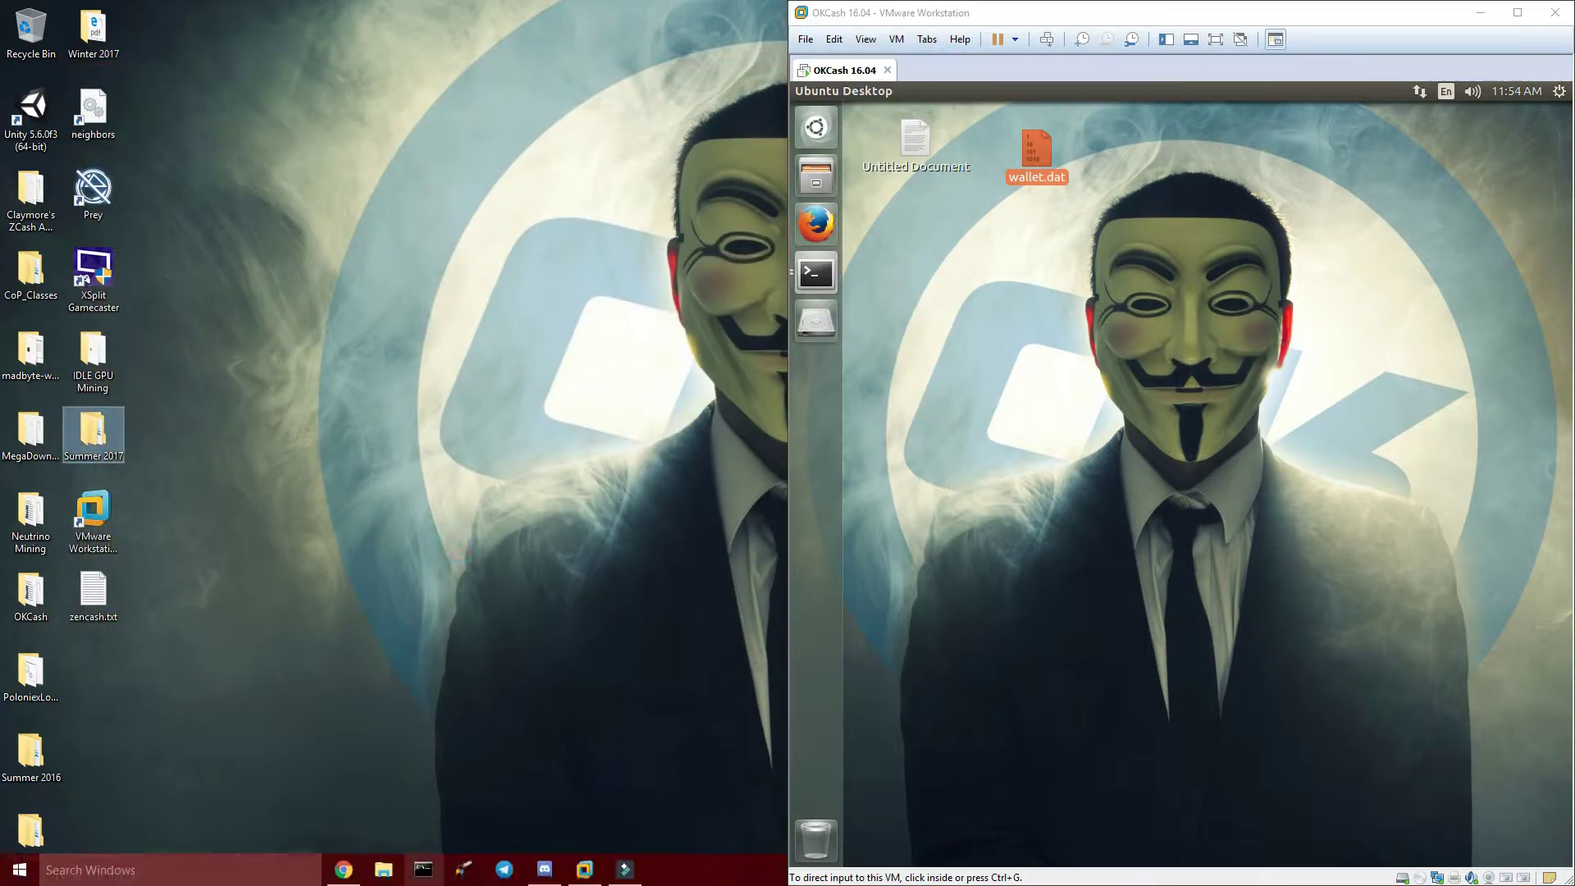
Browse Downloads and the eleos-win64-v0.0.5 folder to locate eleos-win32-x64
left_click(384, 869)
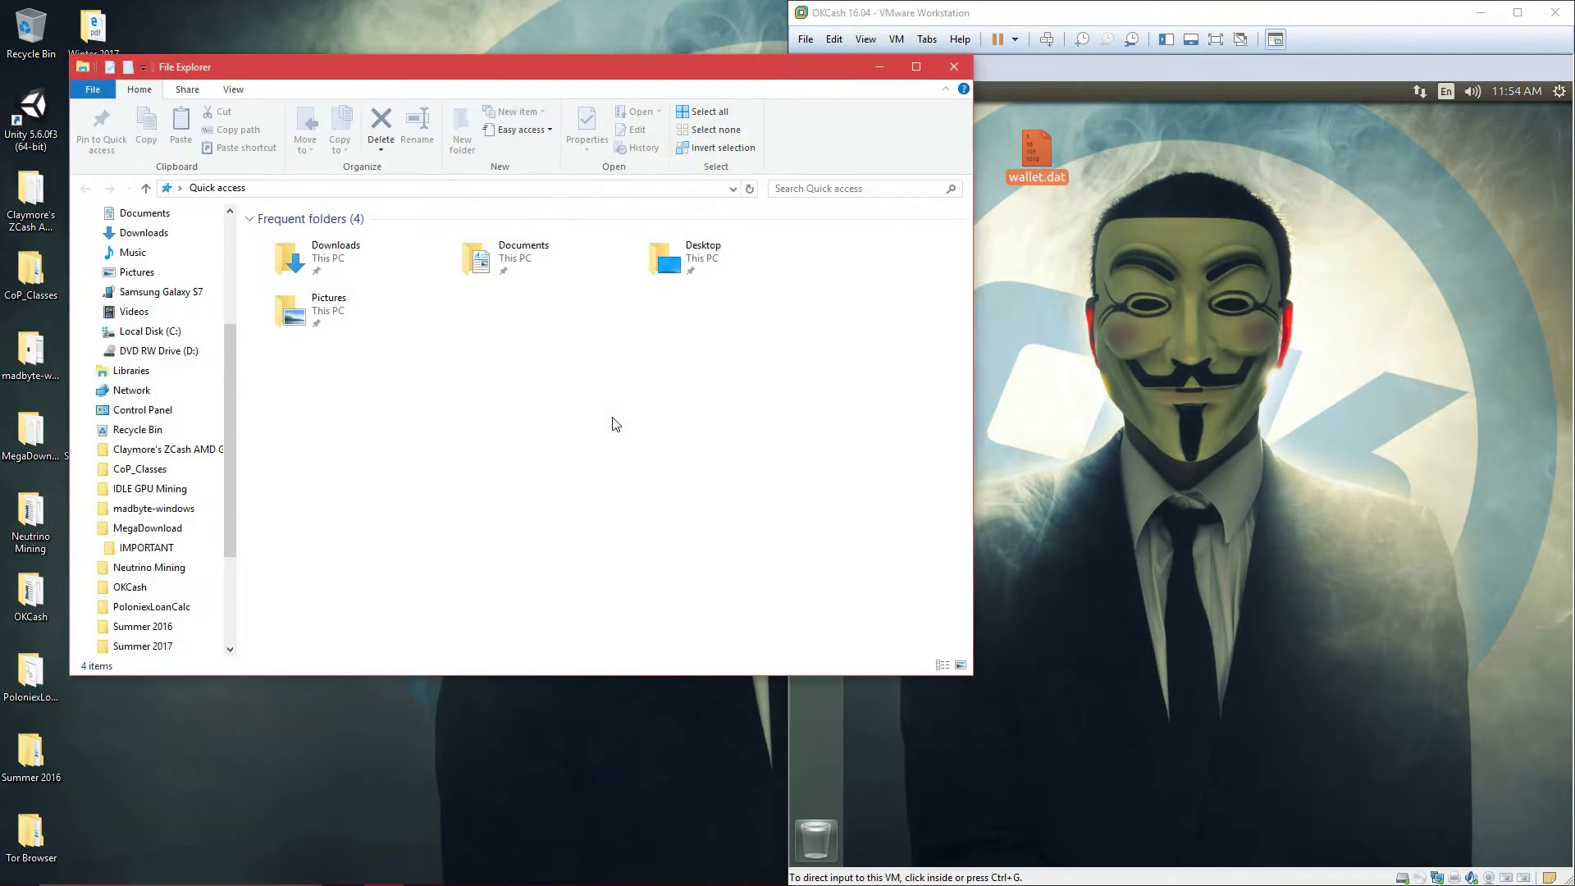
double_click(378, 258)
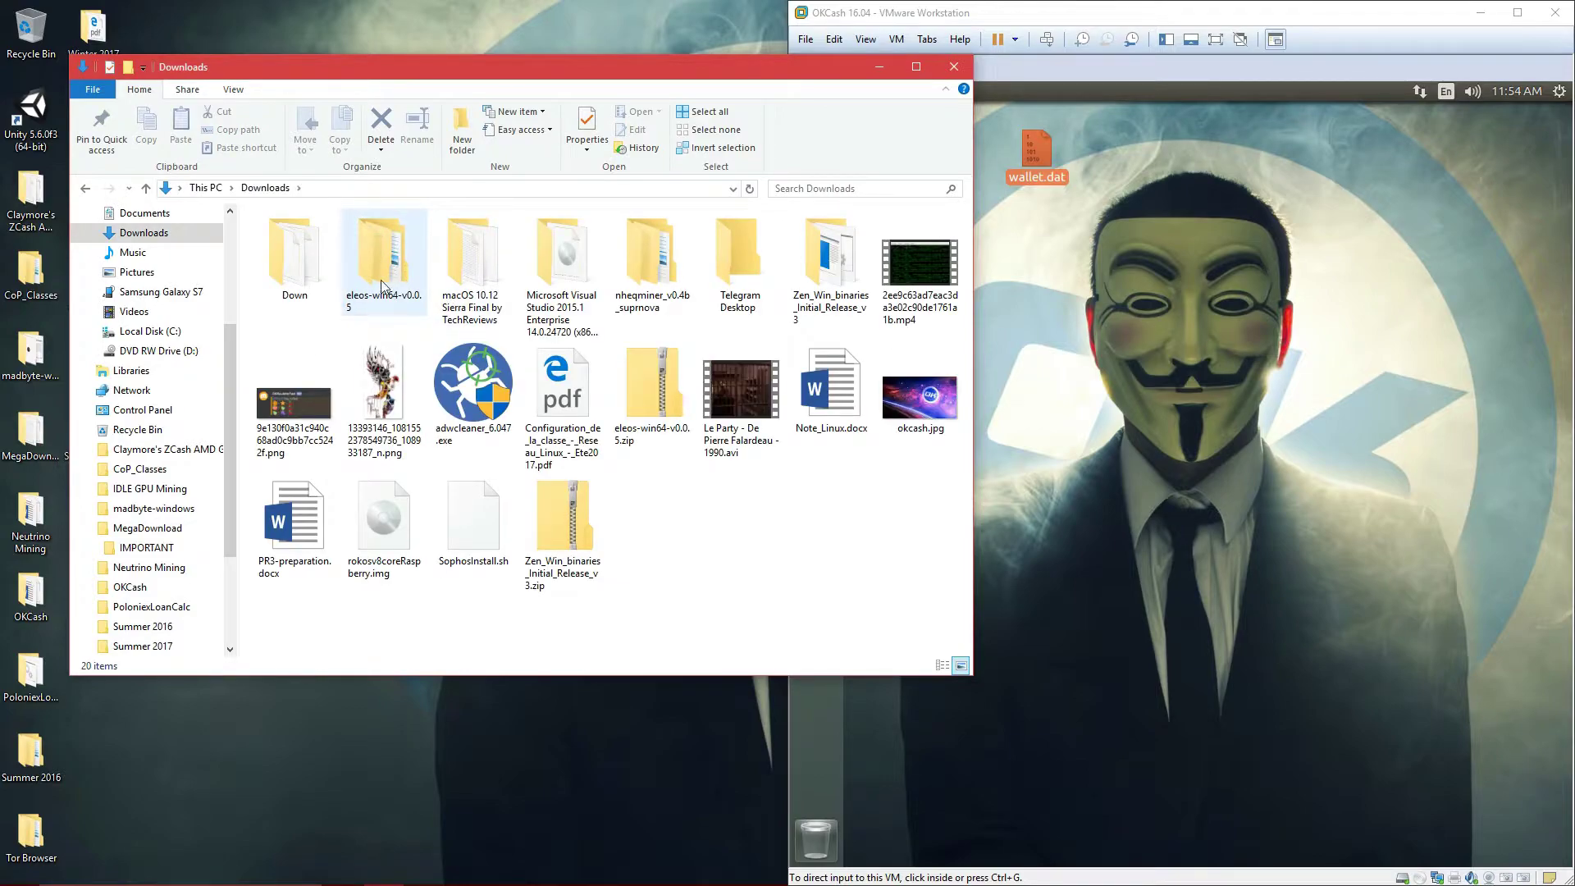
double_click(383, 279)
left_click(356, 242)
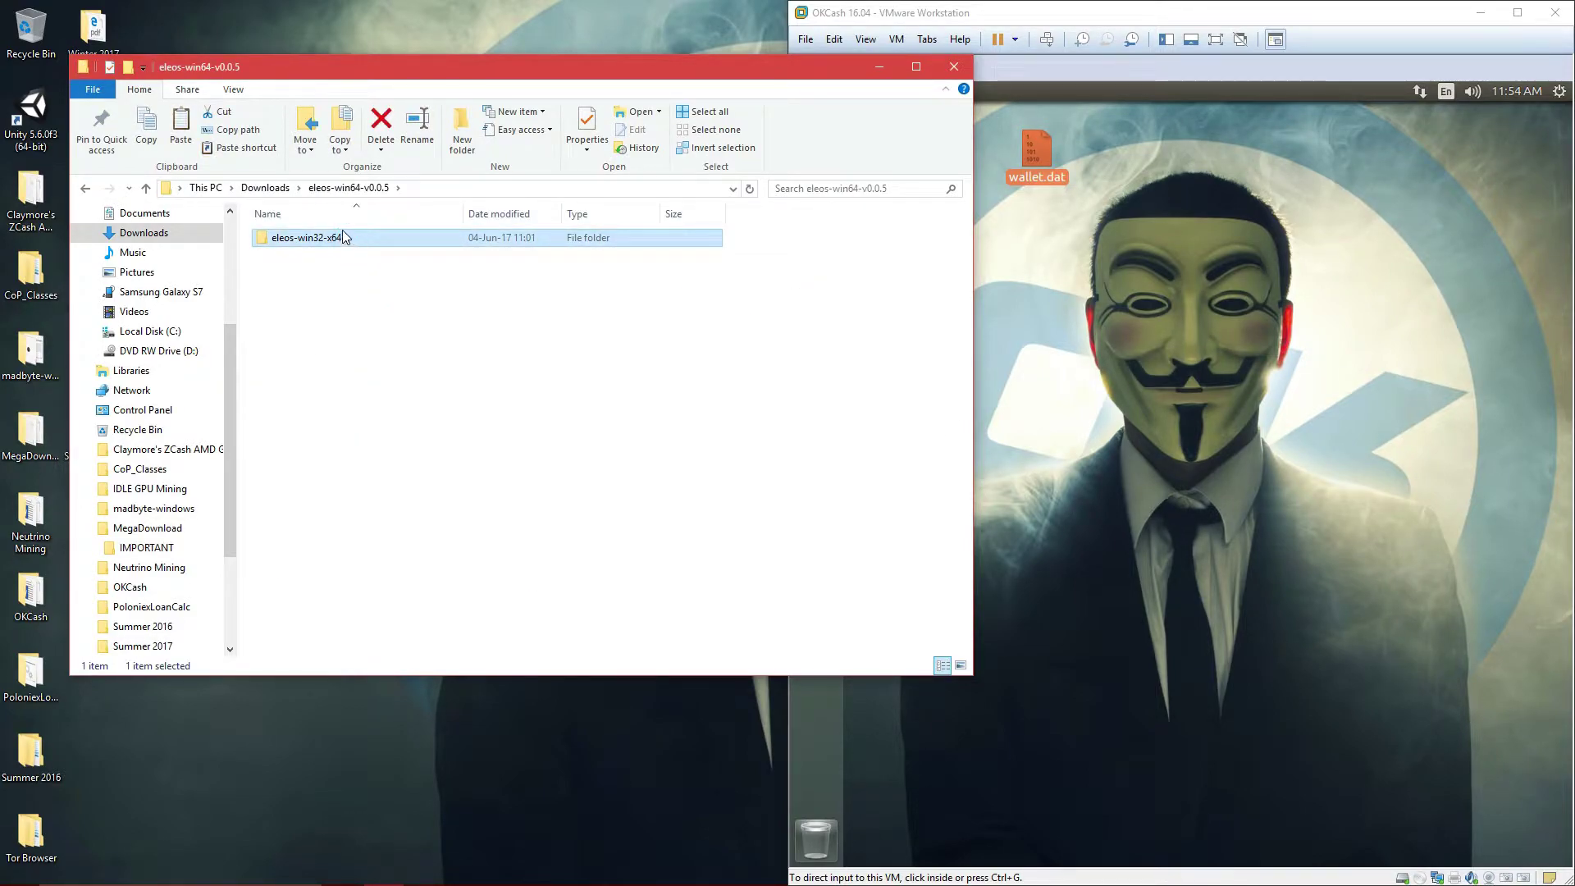
left_click(265, 188)
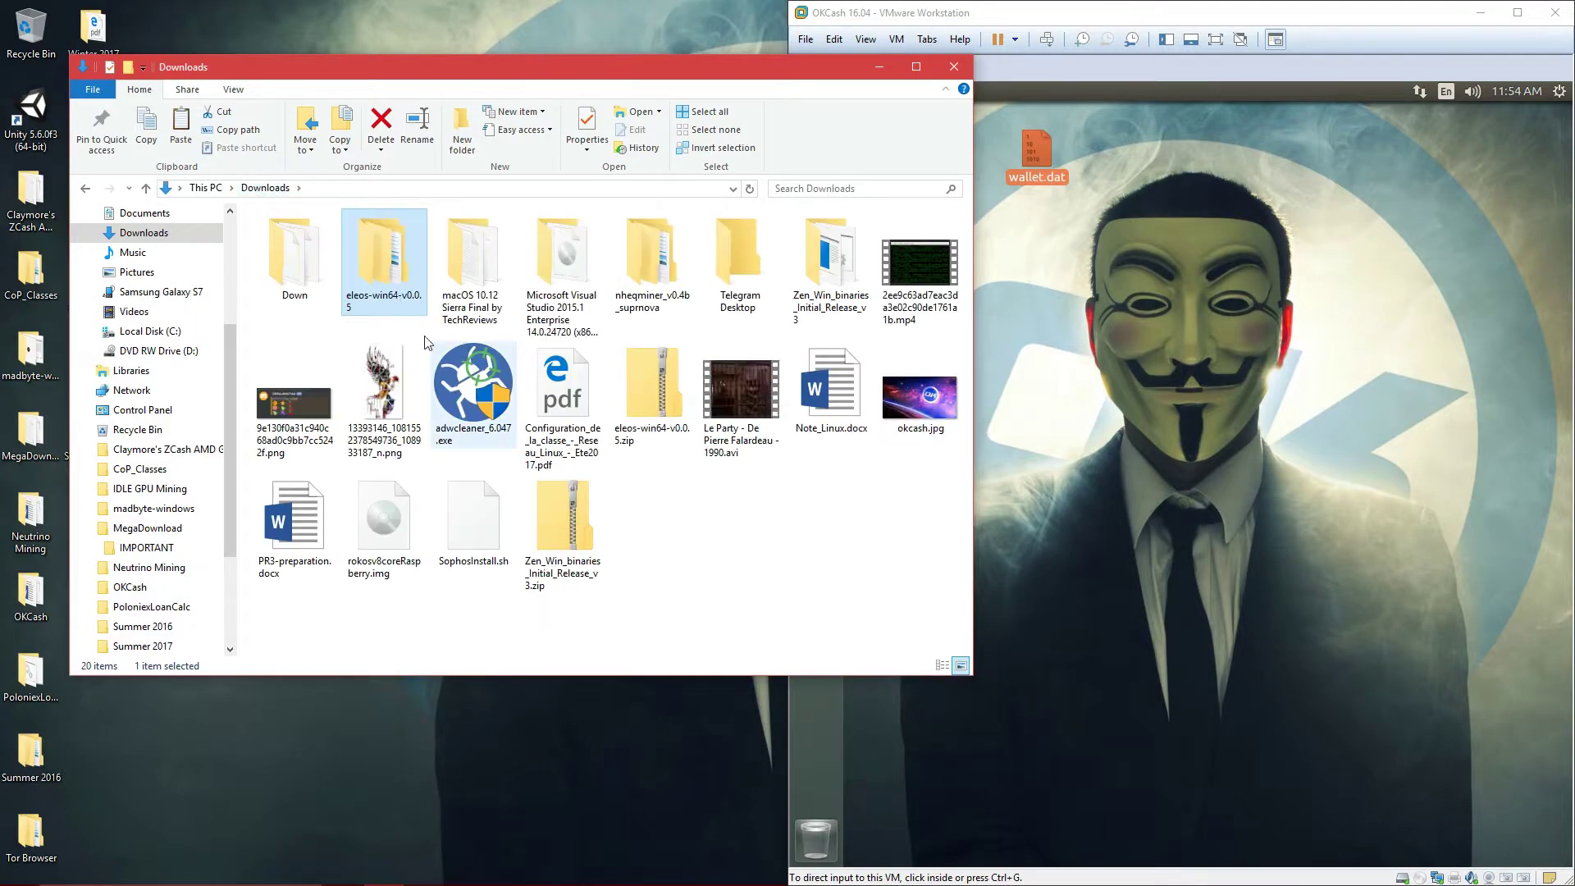
left_click(862, 584)
Refresh Downloads and launch eleos.exe from the eleos-win32-x64 folder
key("ctrl+v")
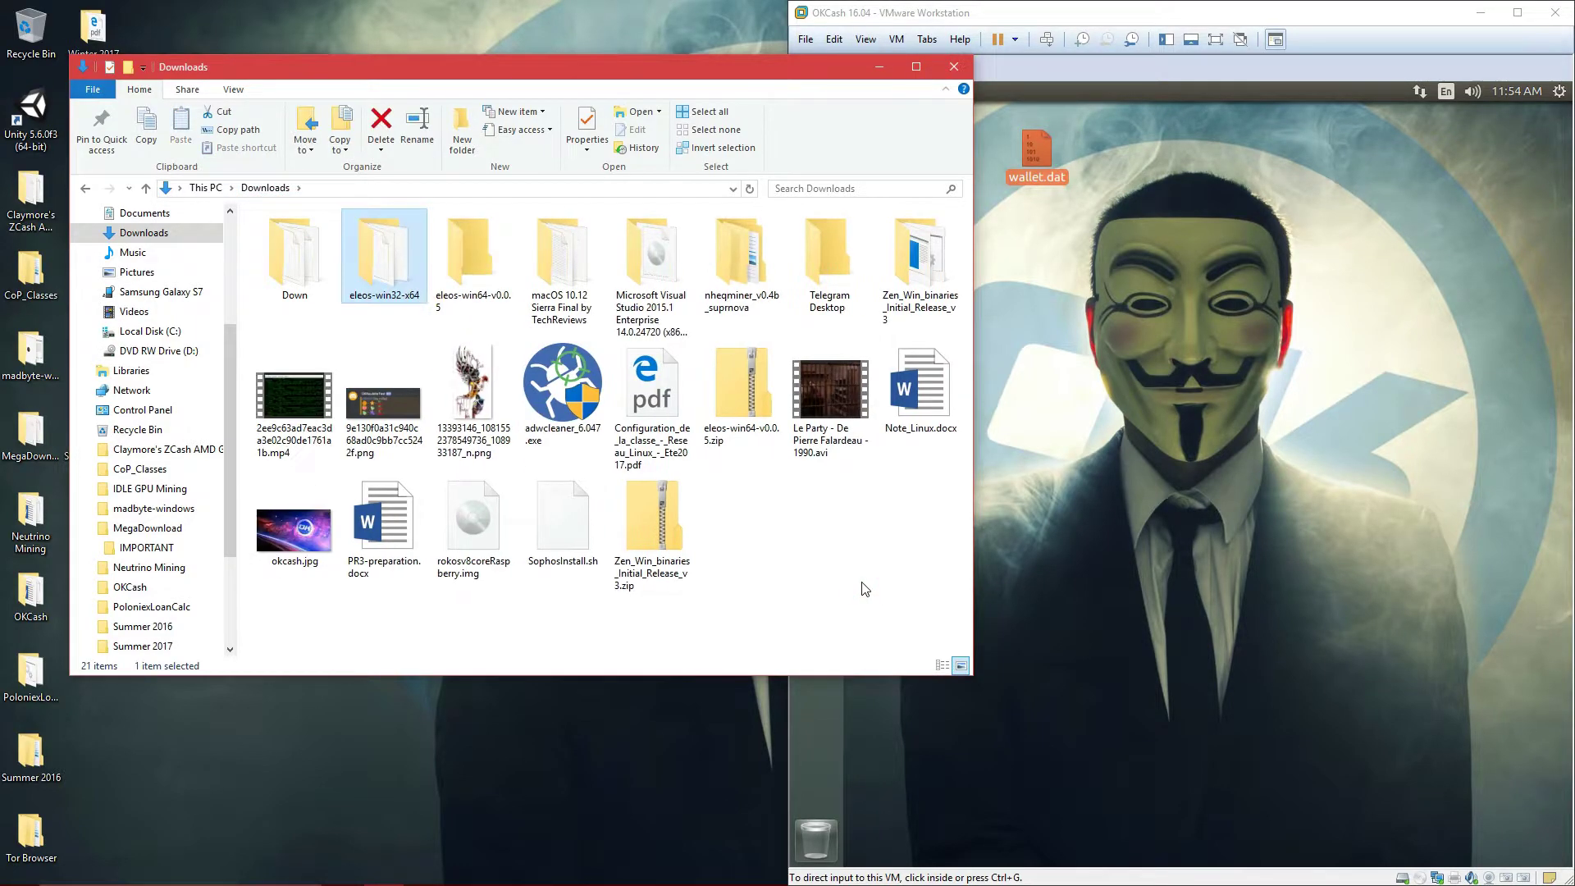
left_click(457, 275)
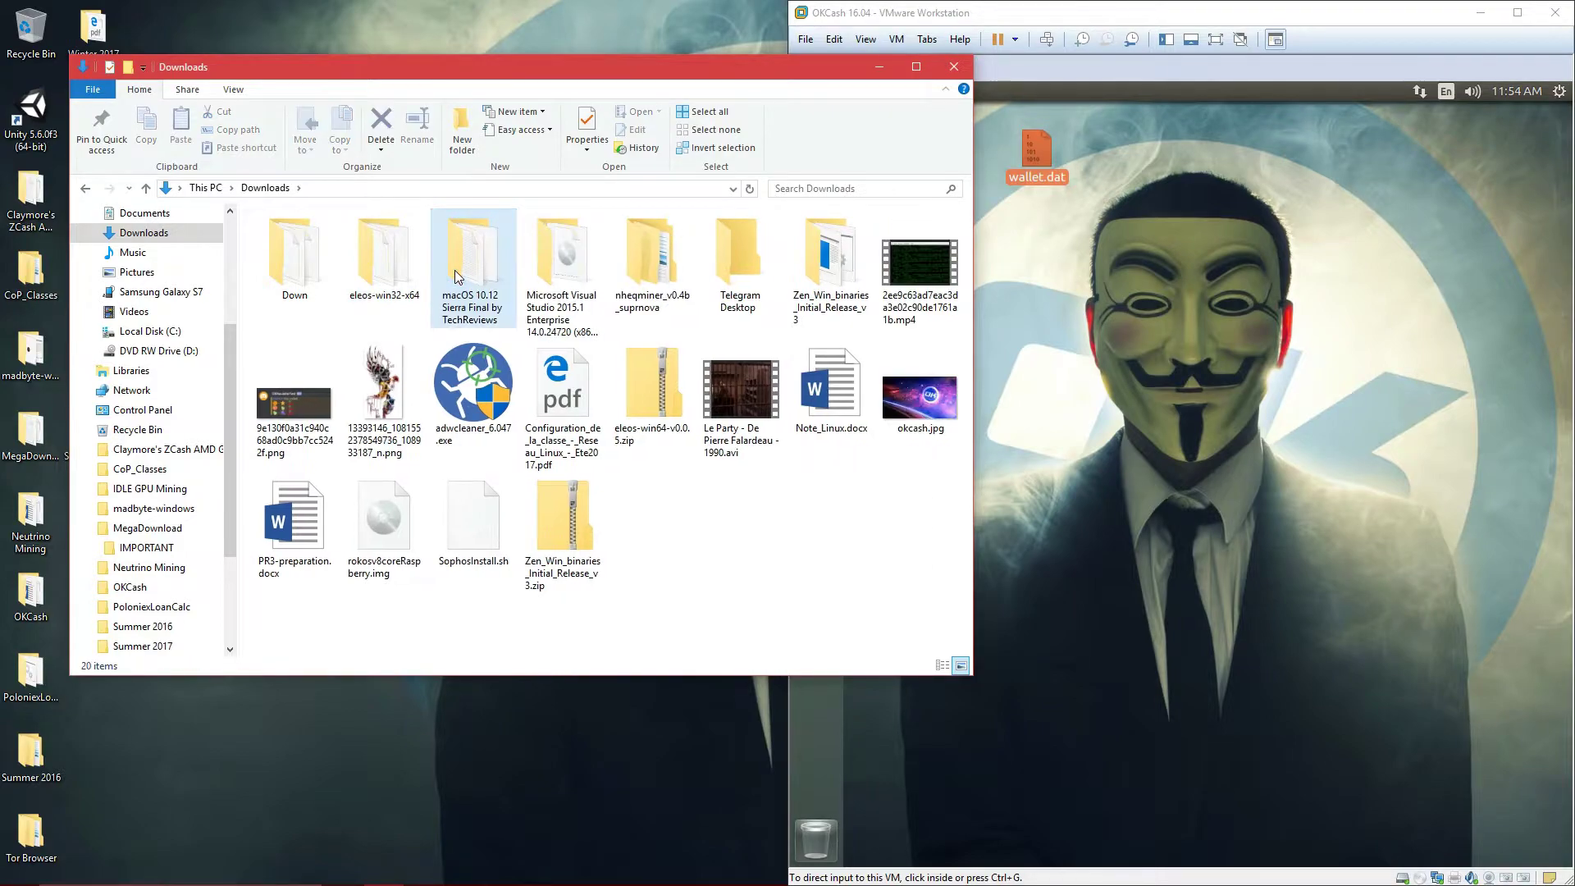
double_click(392, 250)
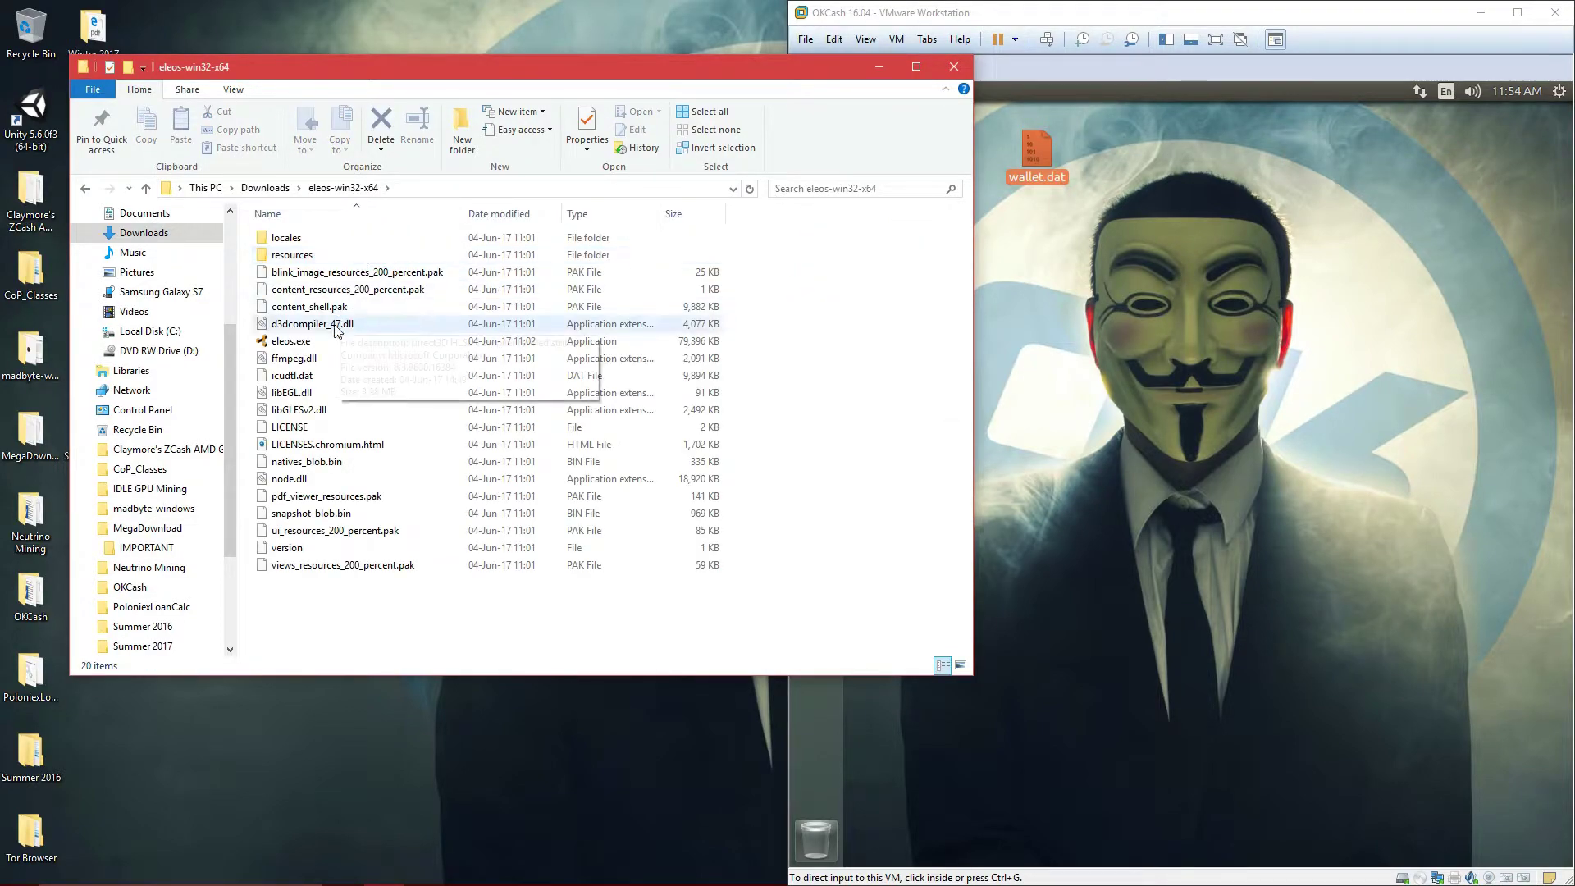
double_click(415, 342)
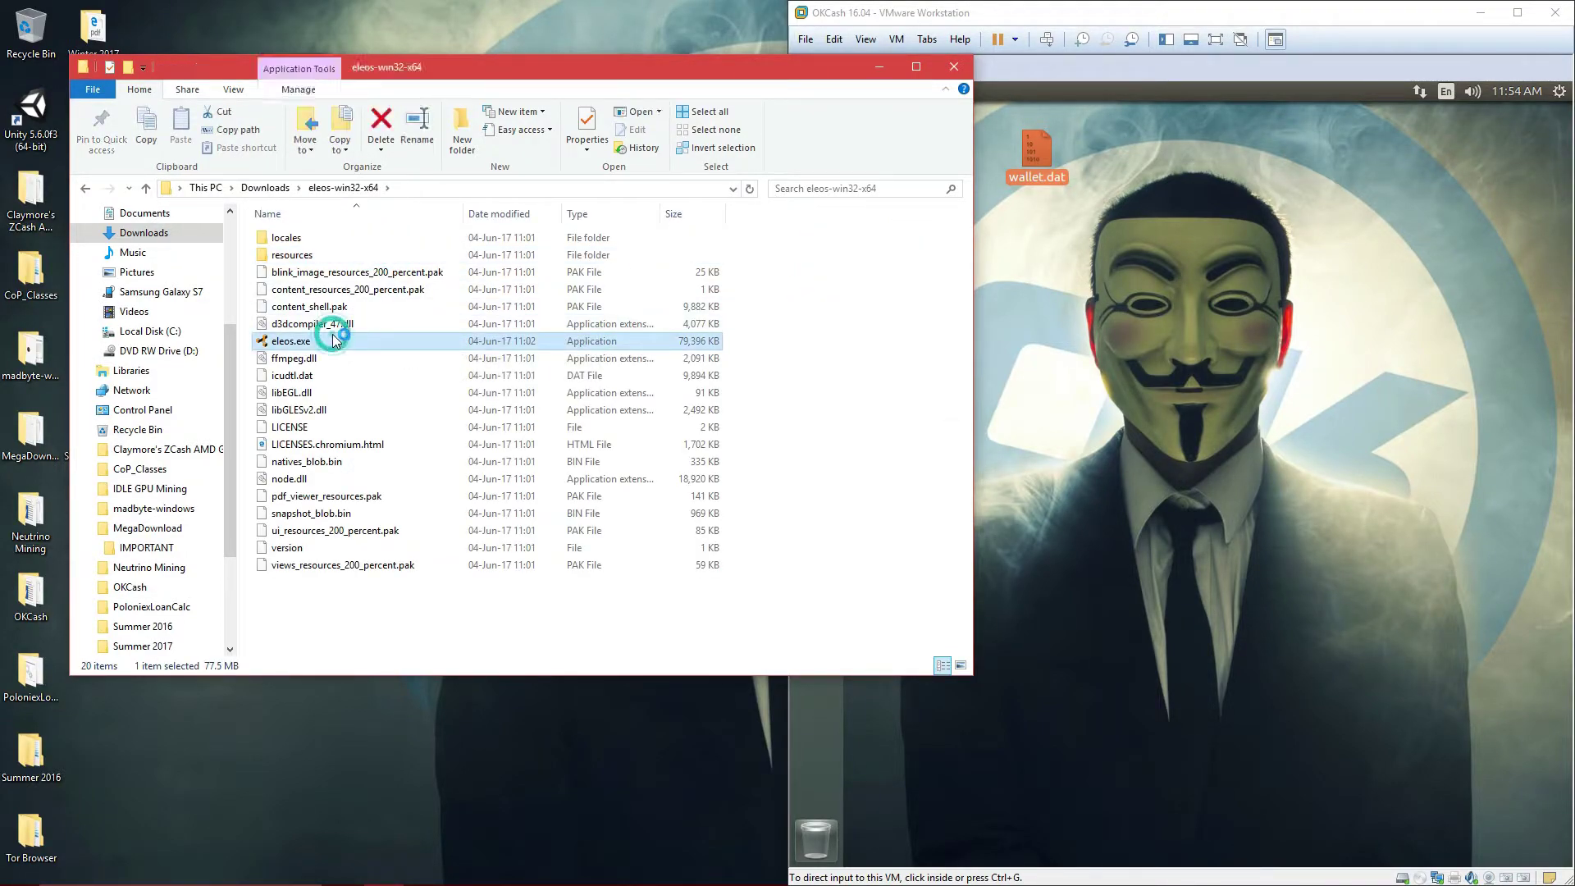
Close the file browser, move Eleos left, and wait until it reports 'Could not find wallet daemon'
left_click(931, 67)
left_click(950, 68)
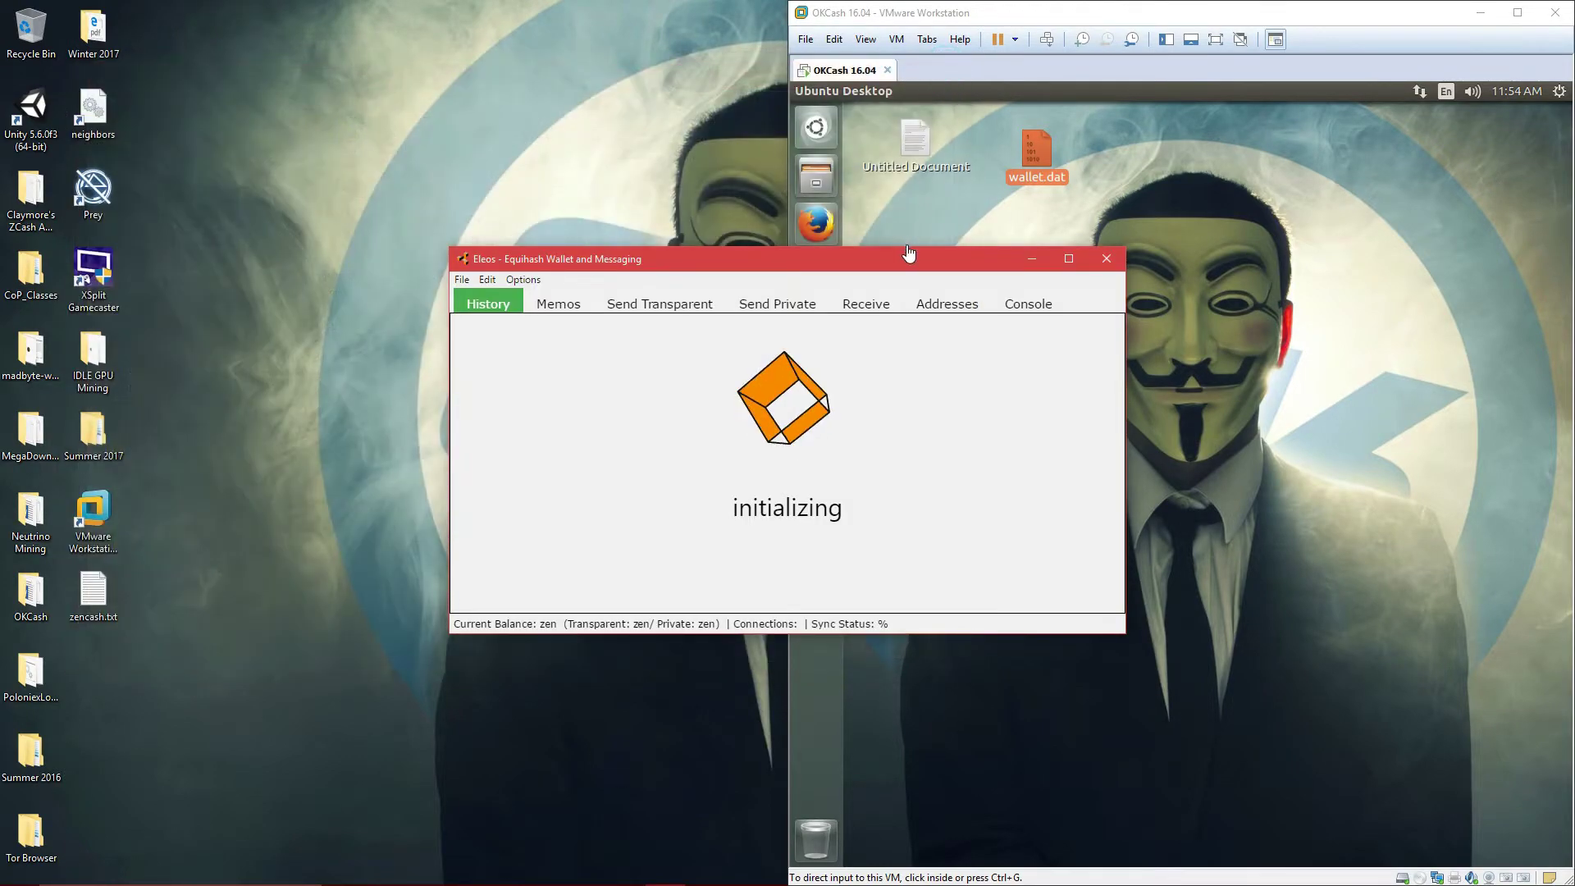
left_click_drag(774, 256, 419, 156)
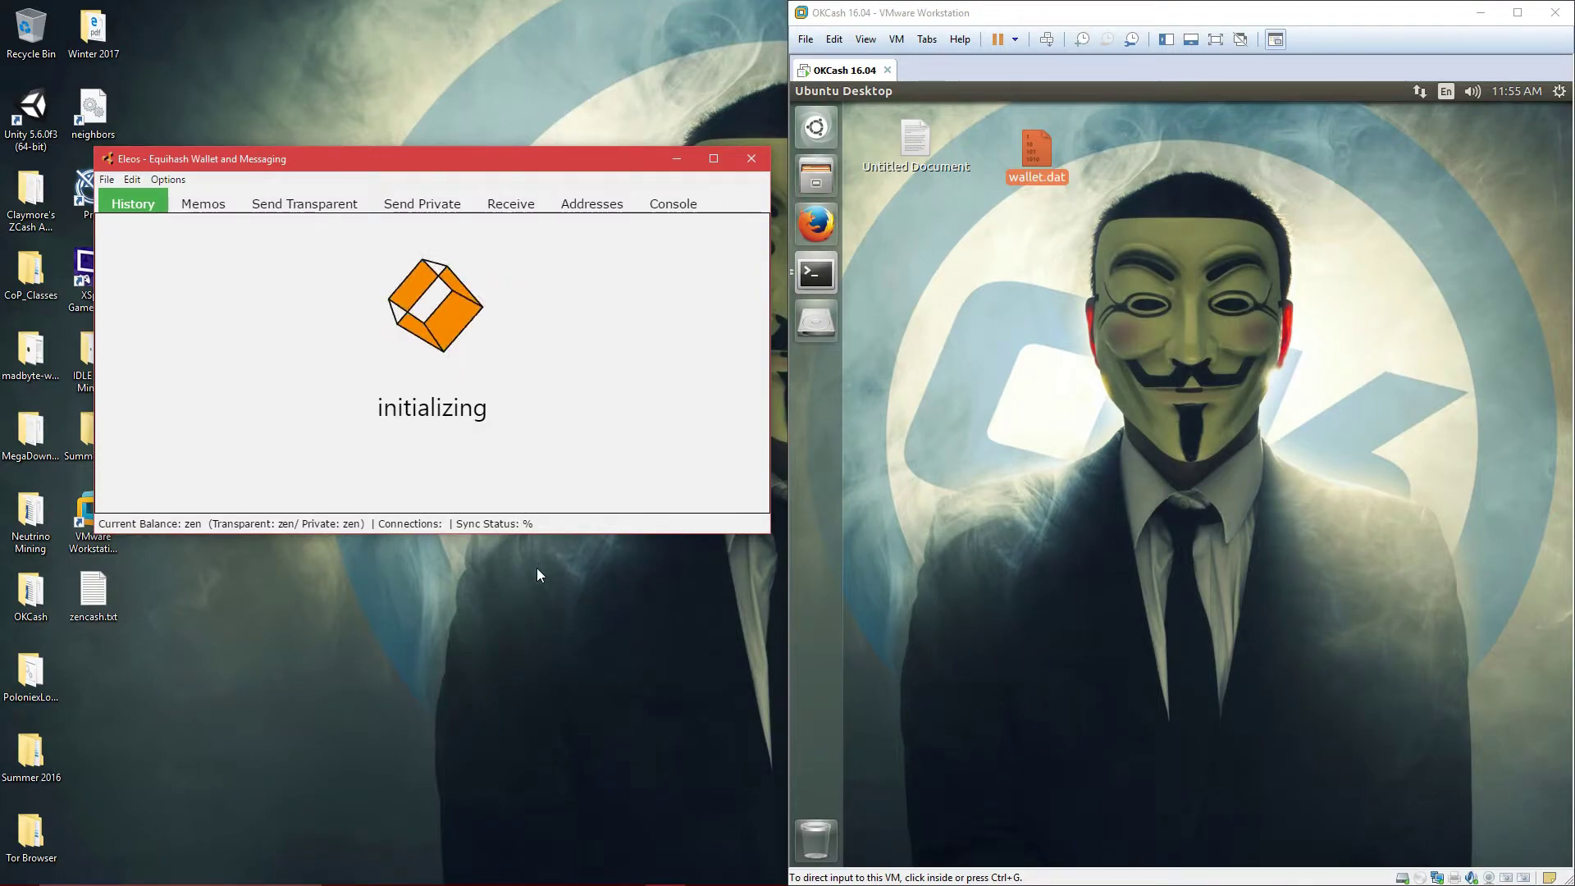
left_click(600, 384)
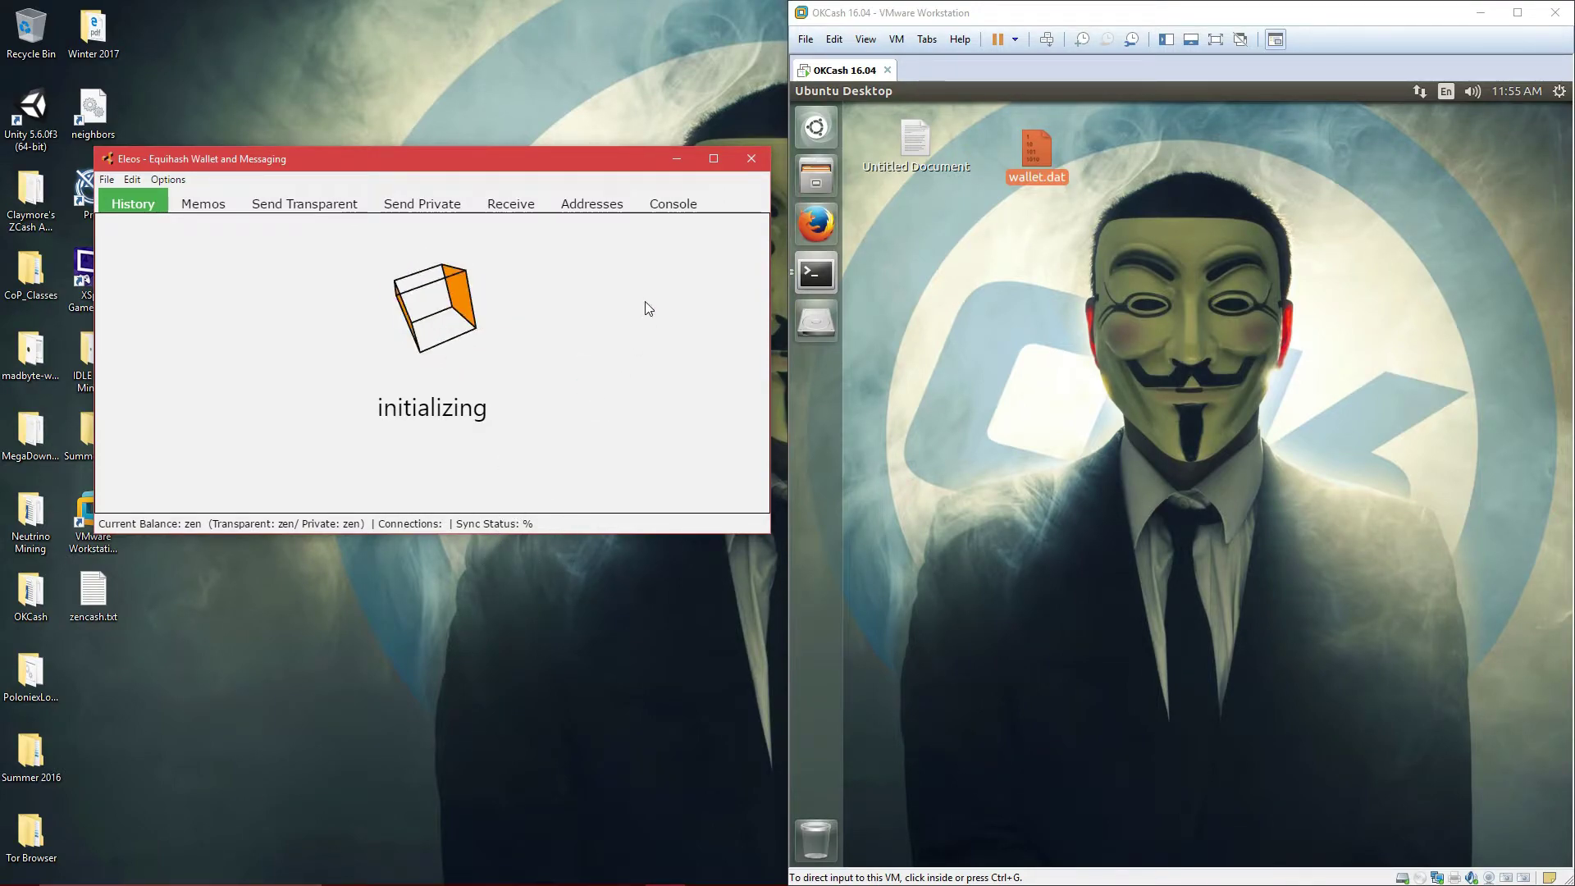
left_click(667, 211)
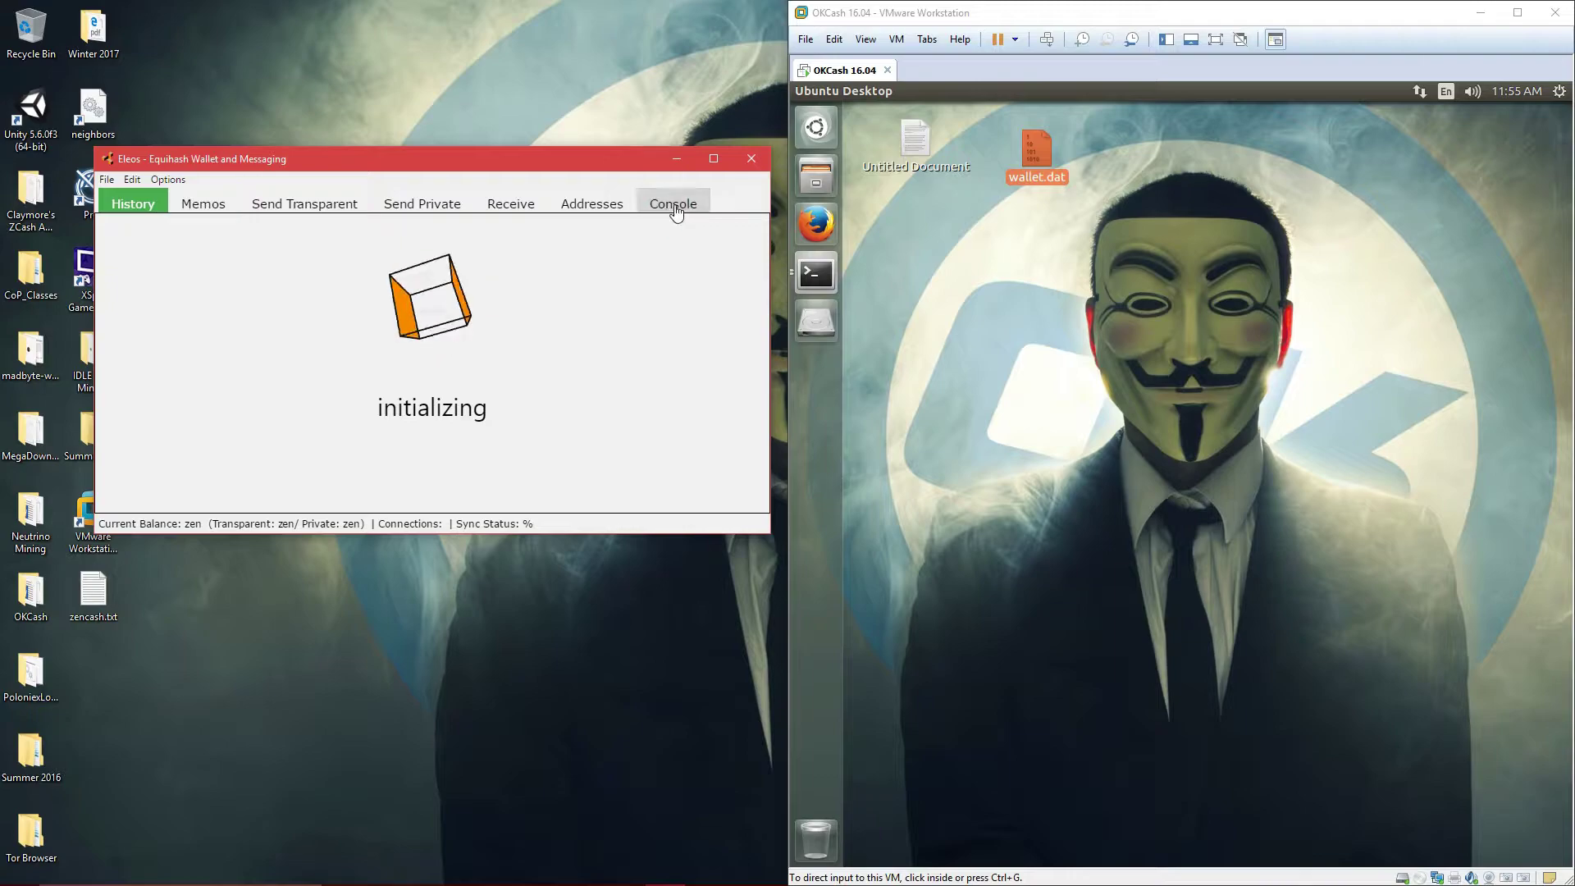
left_click(1095, 385)
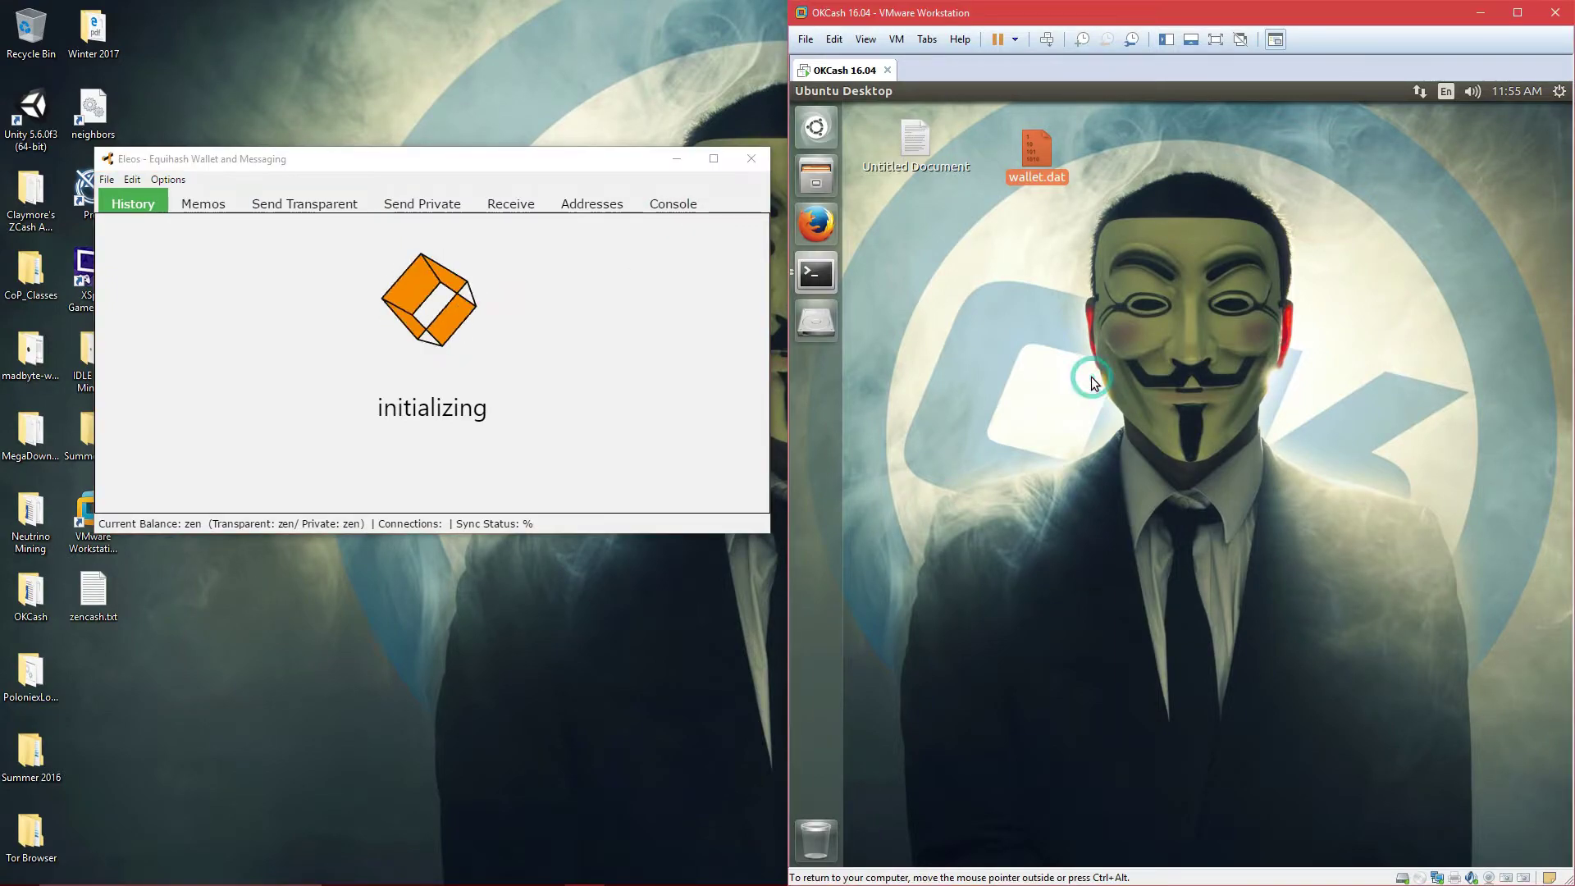
left_click(577, 363)
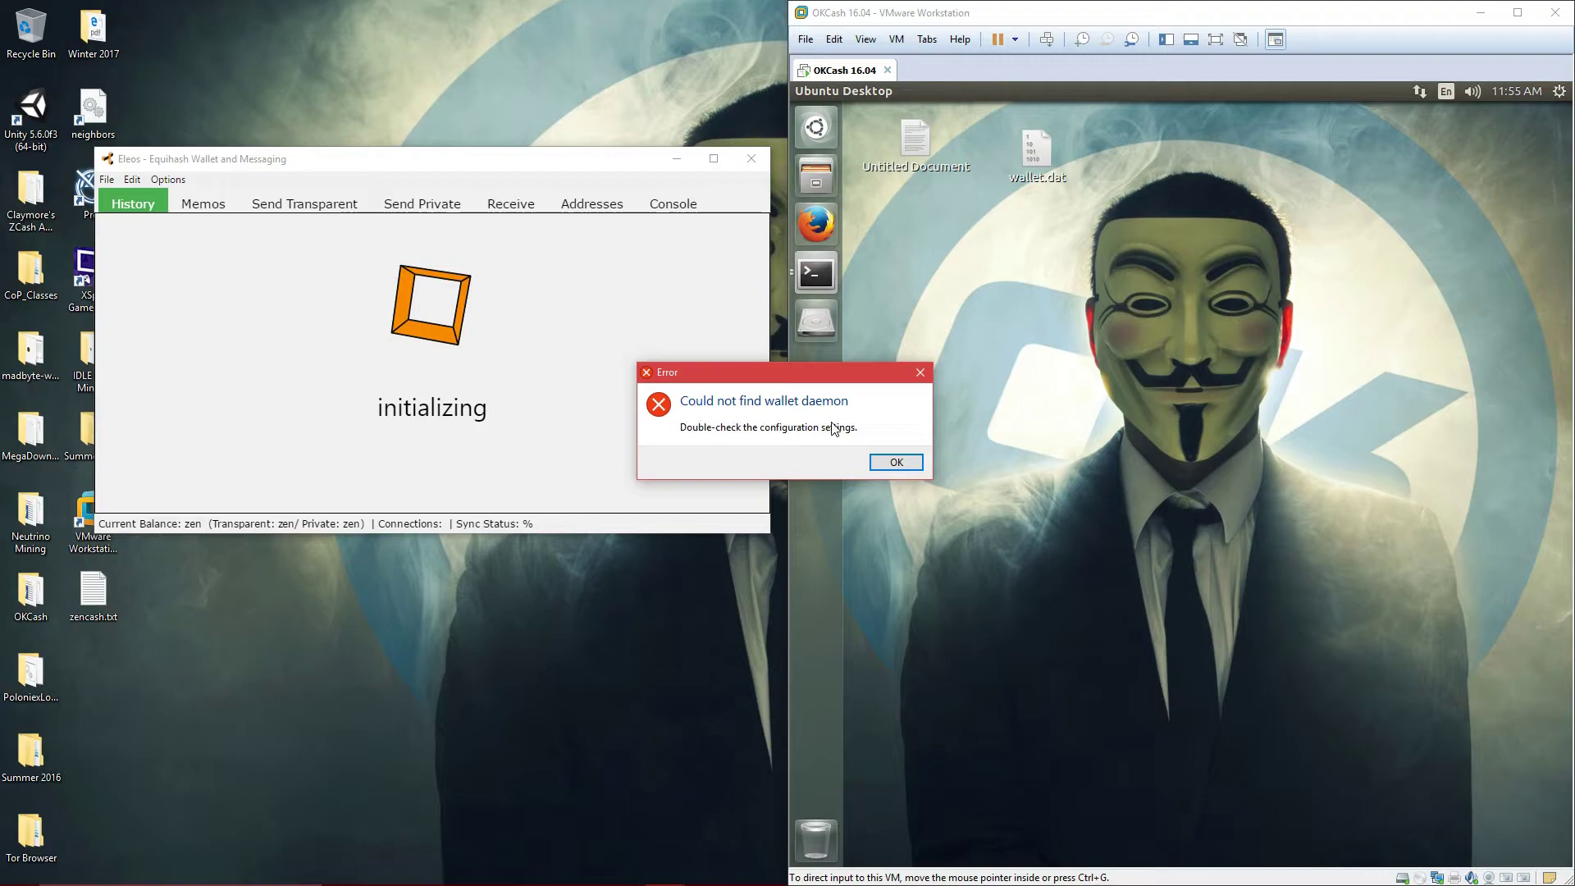
Dismiss the daemon error and end the leftover Electron process in Task Manager
left_click(894, 463)
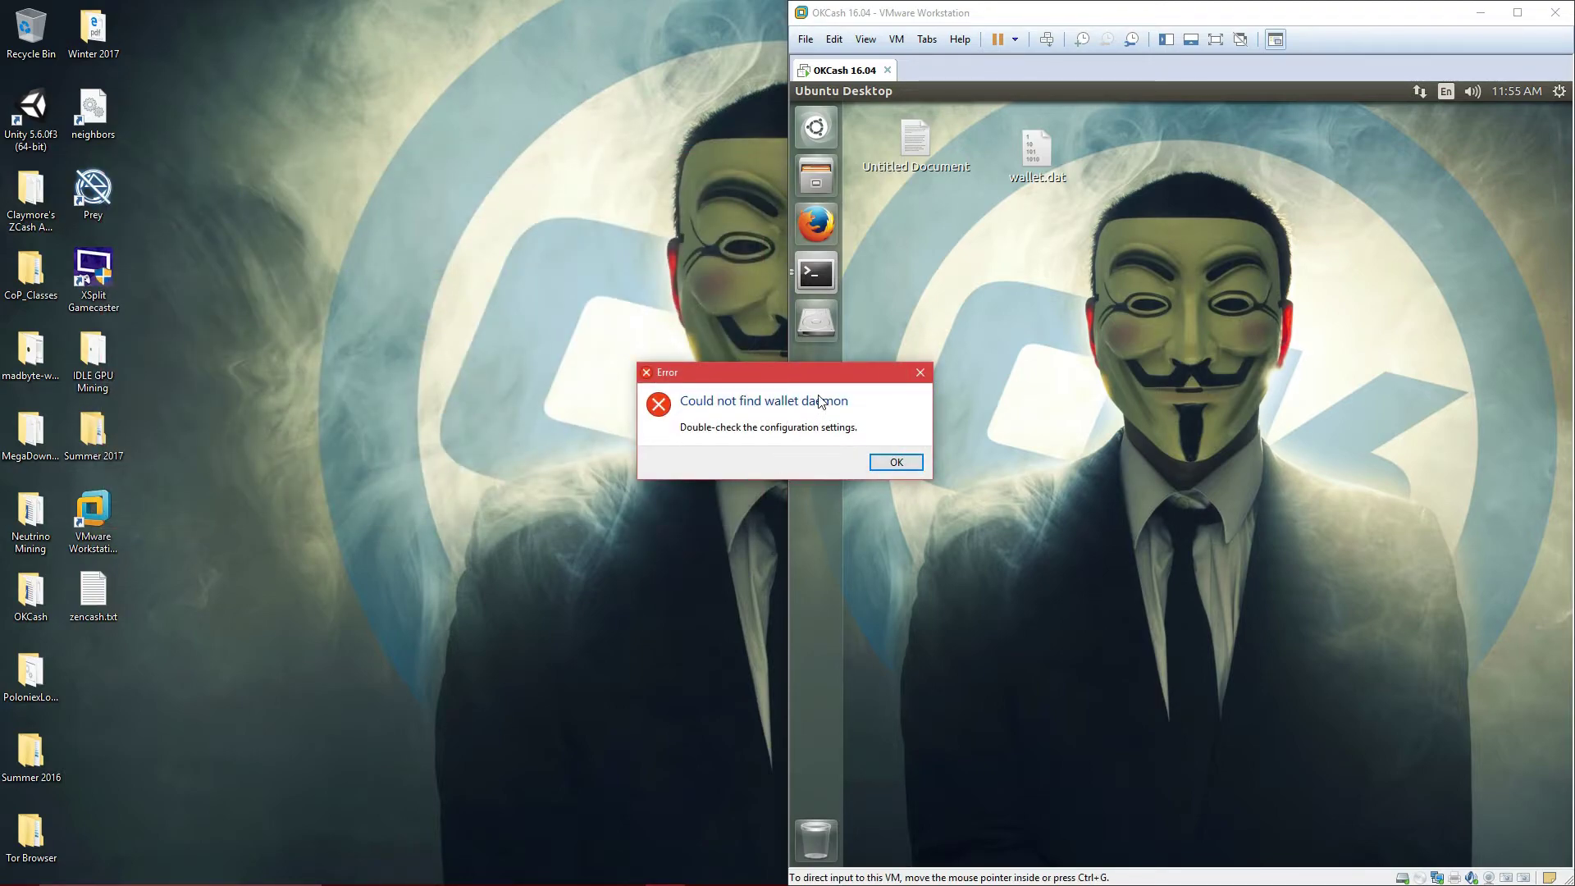
left_click_drag(821, 379, 434, 325)
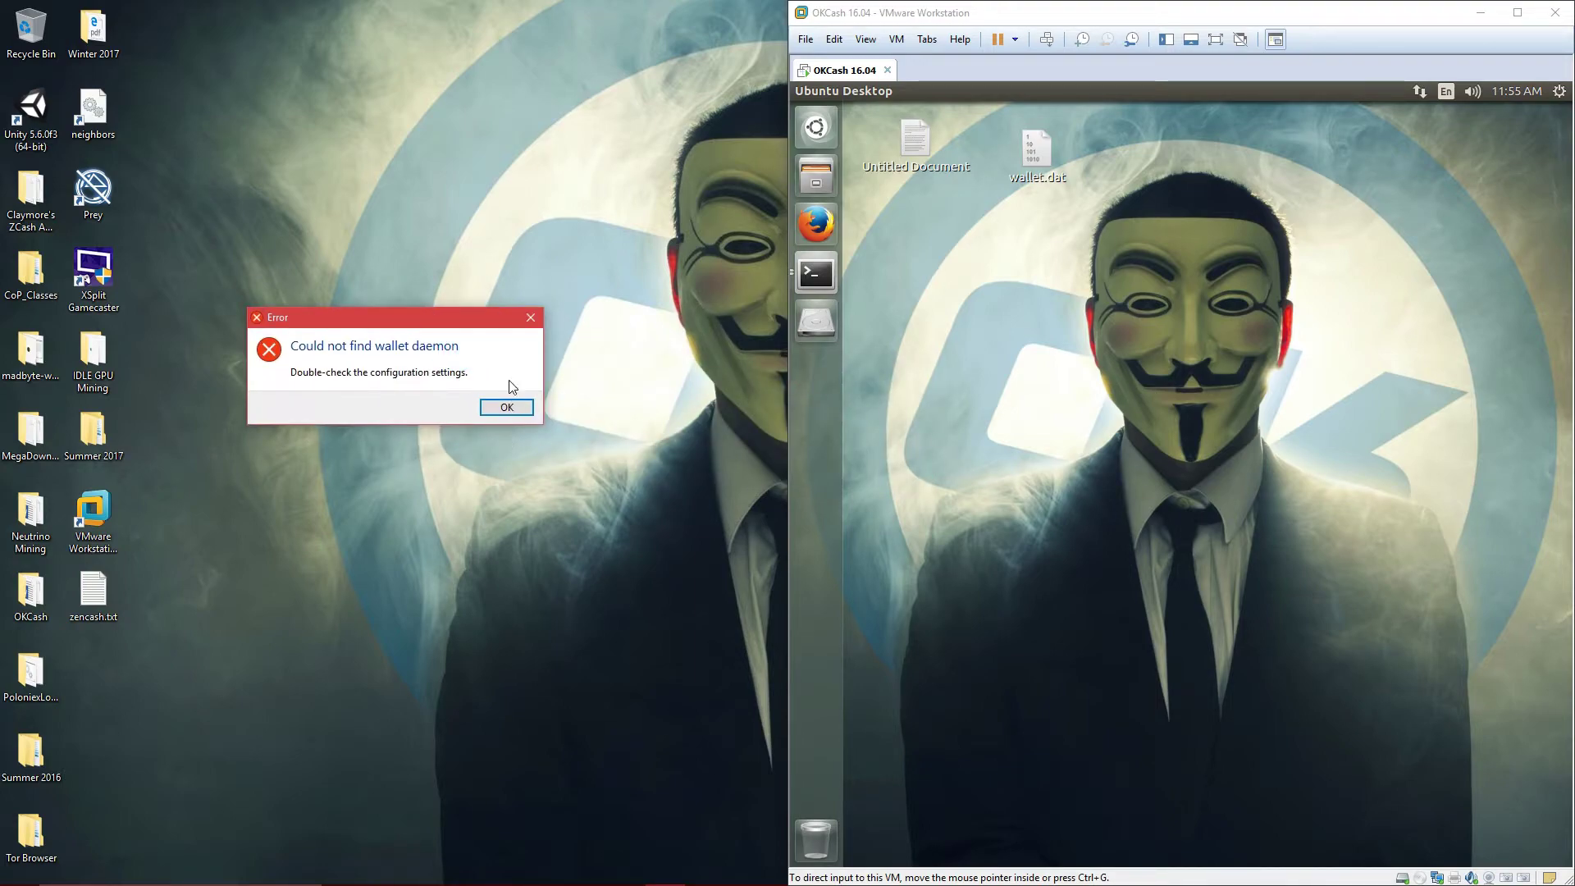
key("ctrl+shift+Escape")
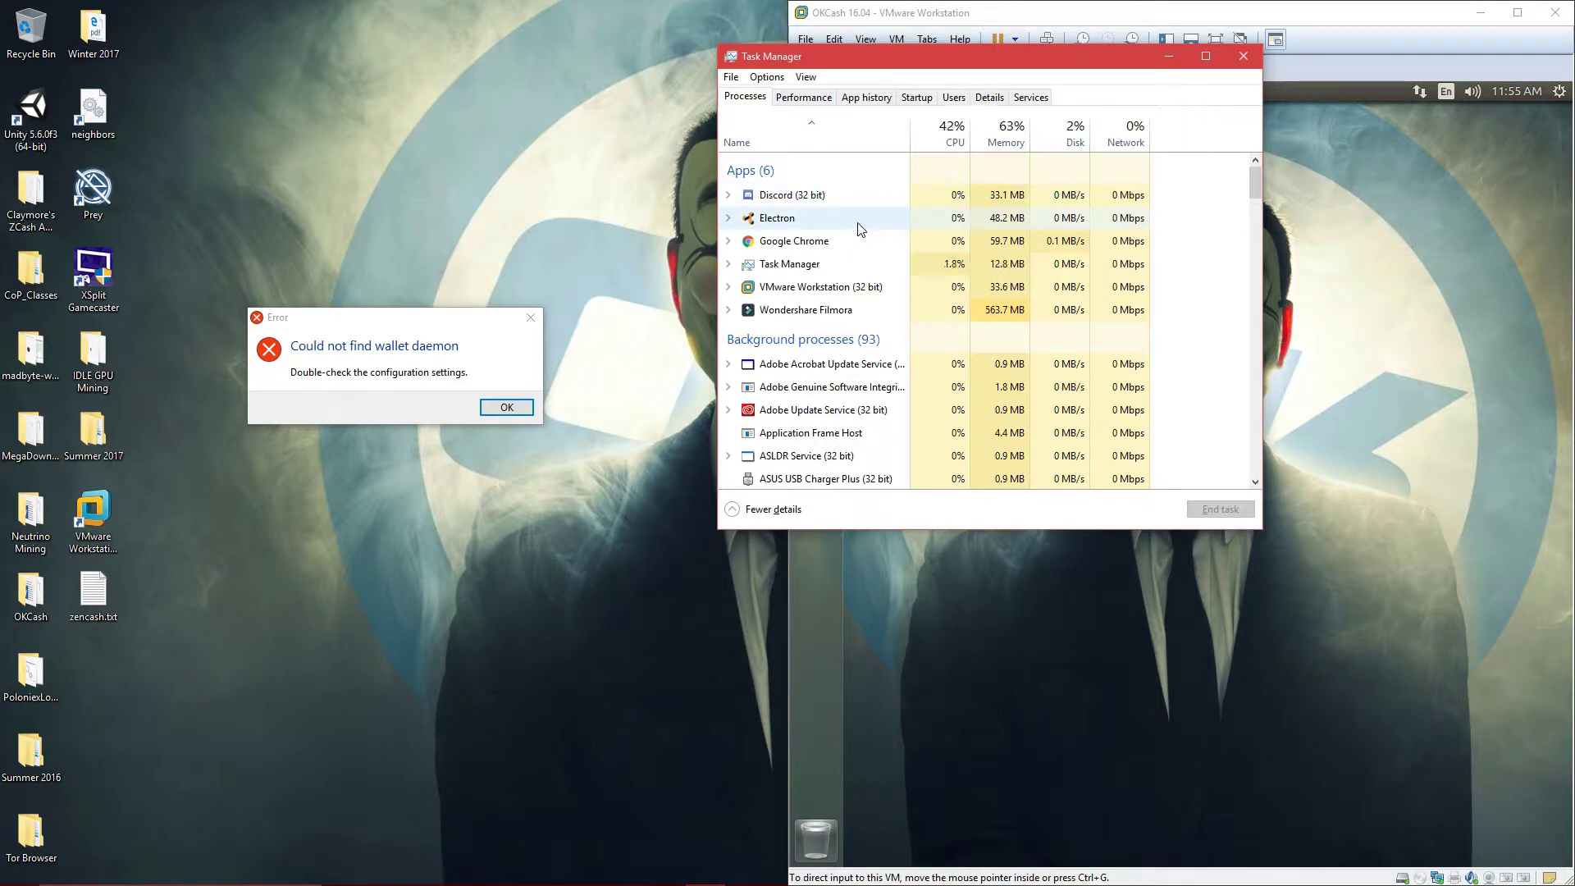
left_click(859, 222)
left_click(1217, 509)
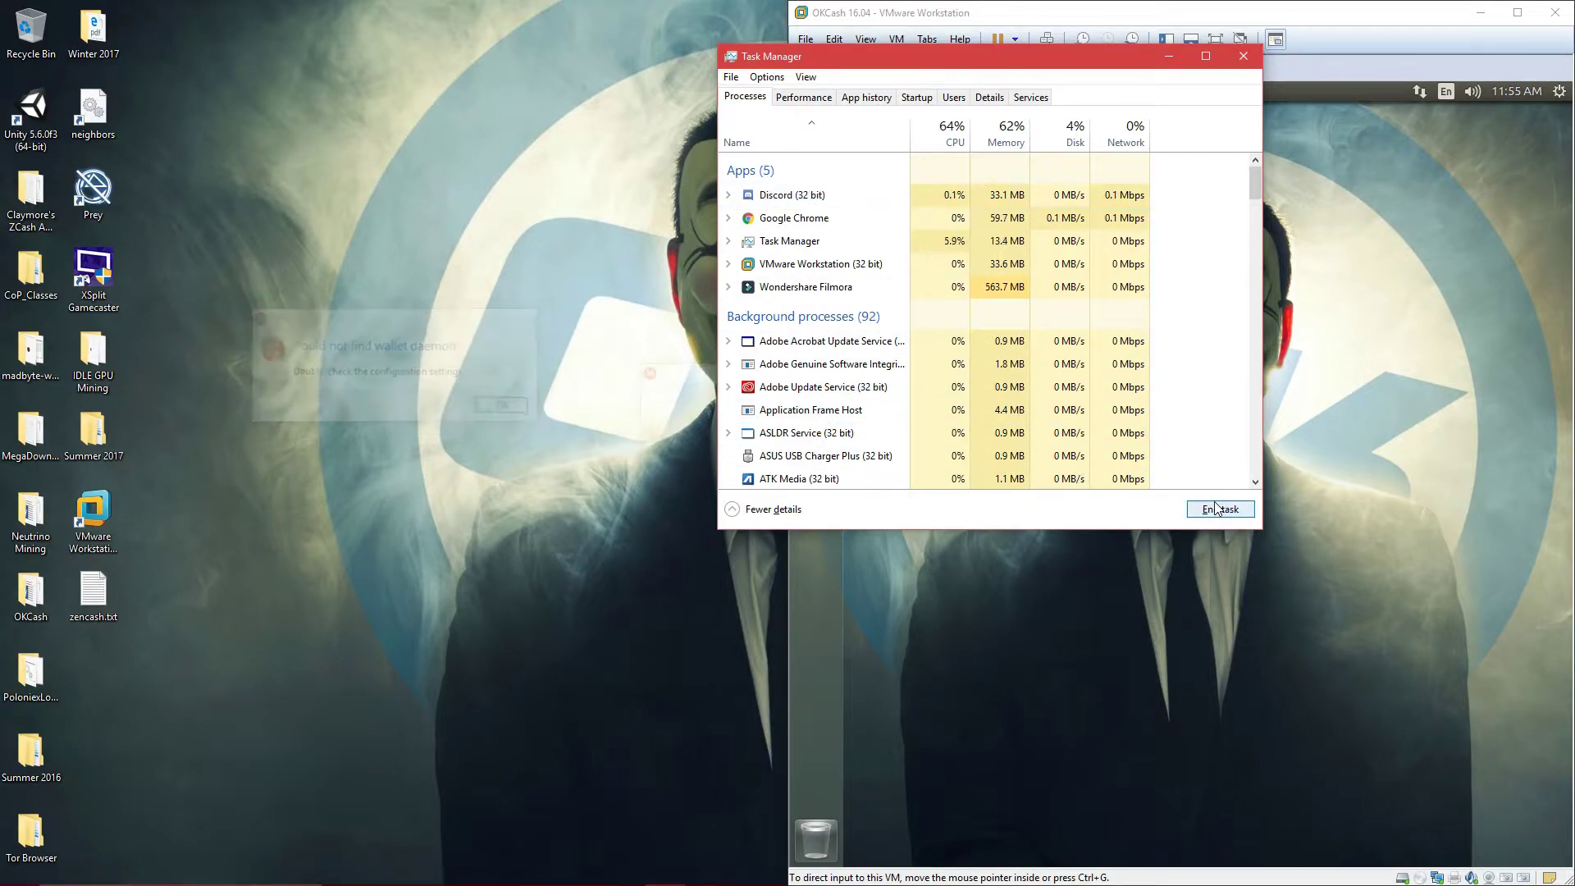
Close Task Manager and relaunch eleos.exe from Downloads\eleos-win32-x64
left_click(1244, 56)
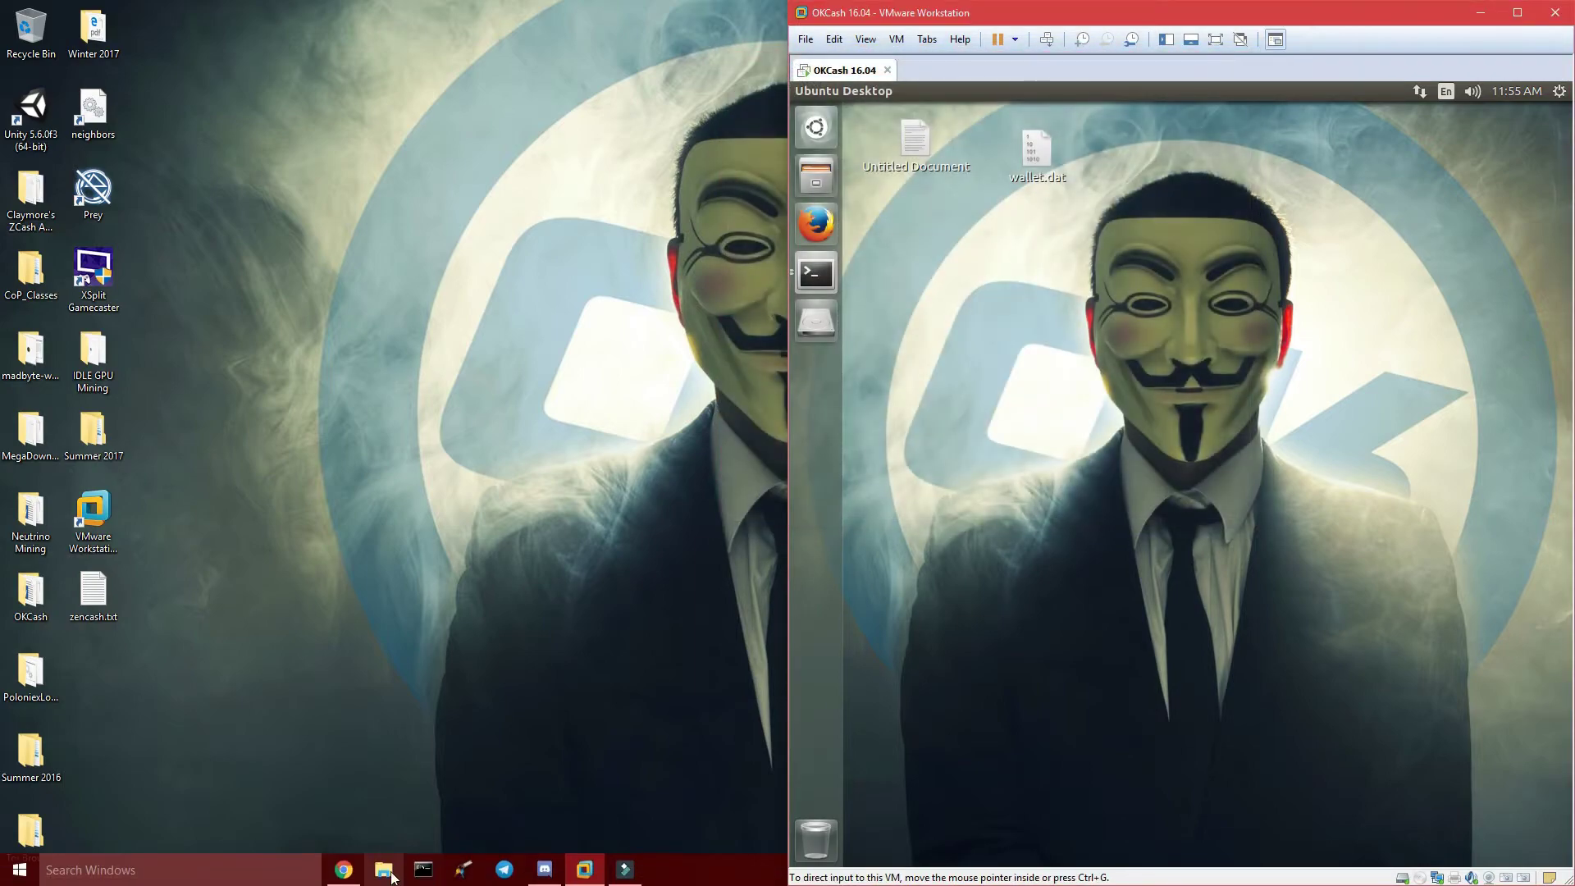
left_click(386, 874)
key("super+e")
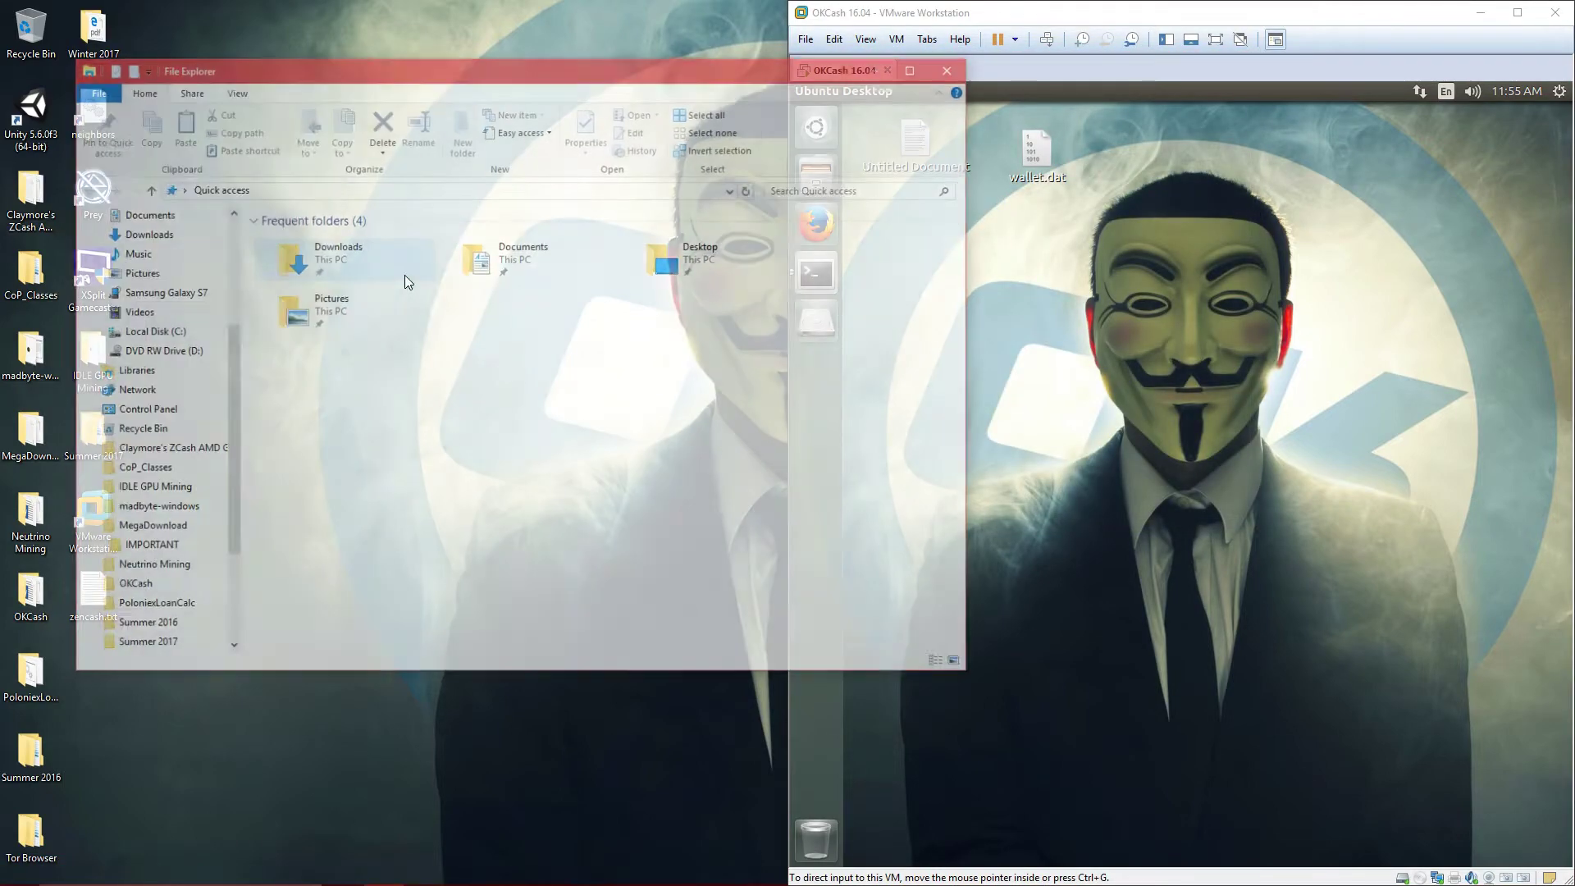
double_click(356, 258)
double_click(363, 262)
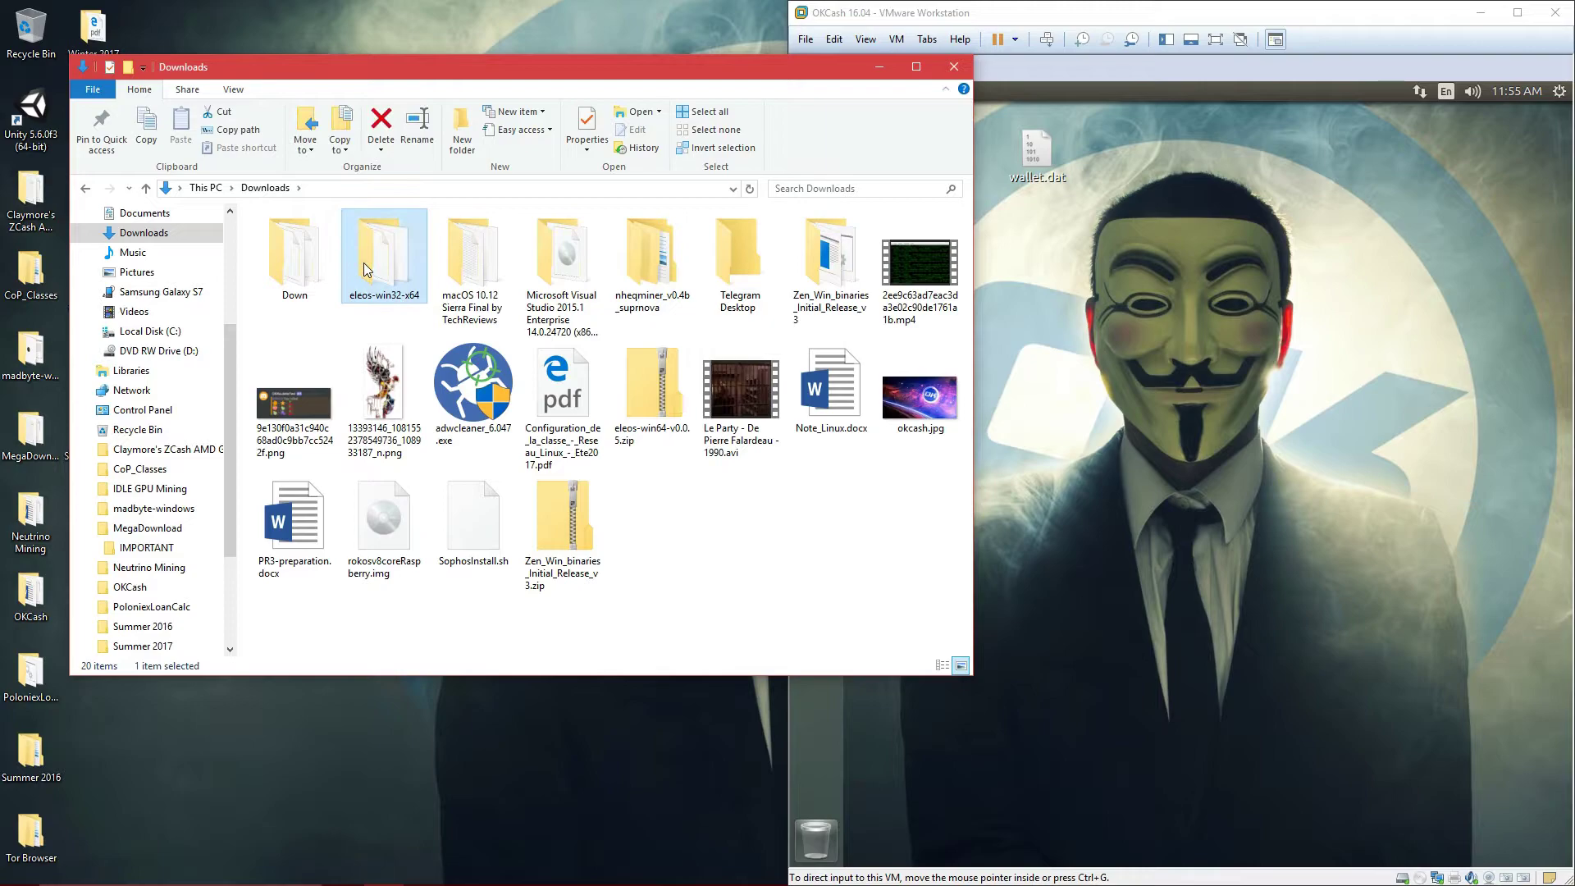
left_click(327, 345)
double_click(326, 345)
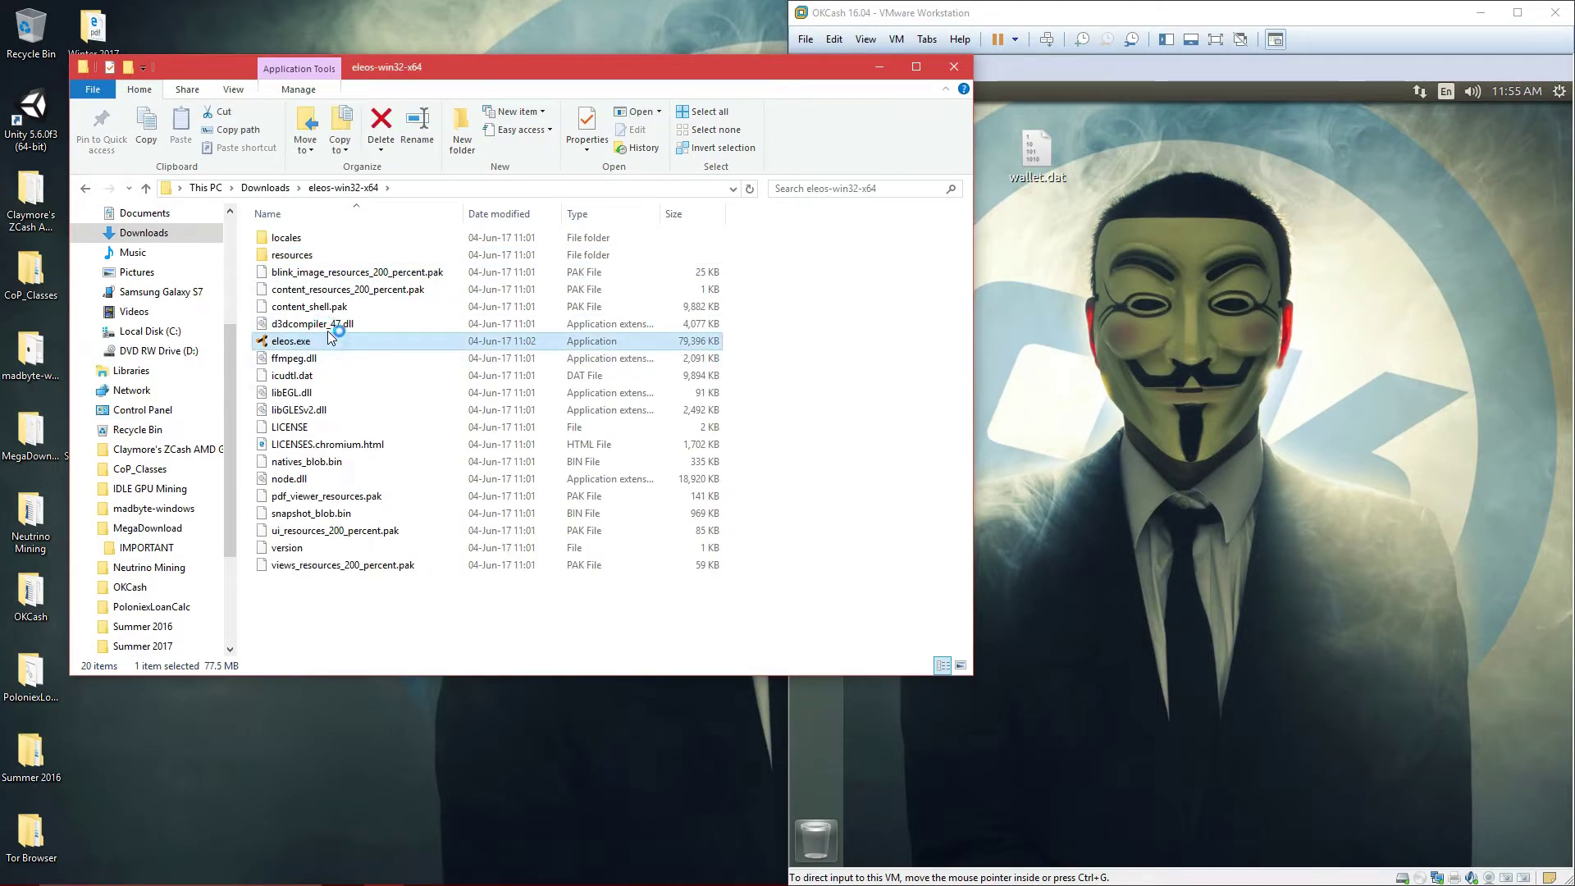
Set the Eleos wallet daemon to zend.exe in the resources\app folder
left_click(522, 280)
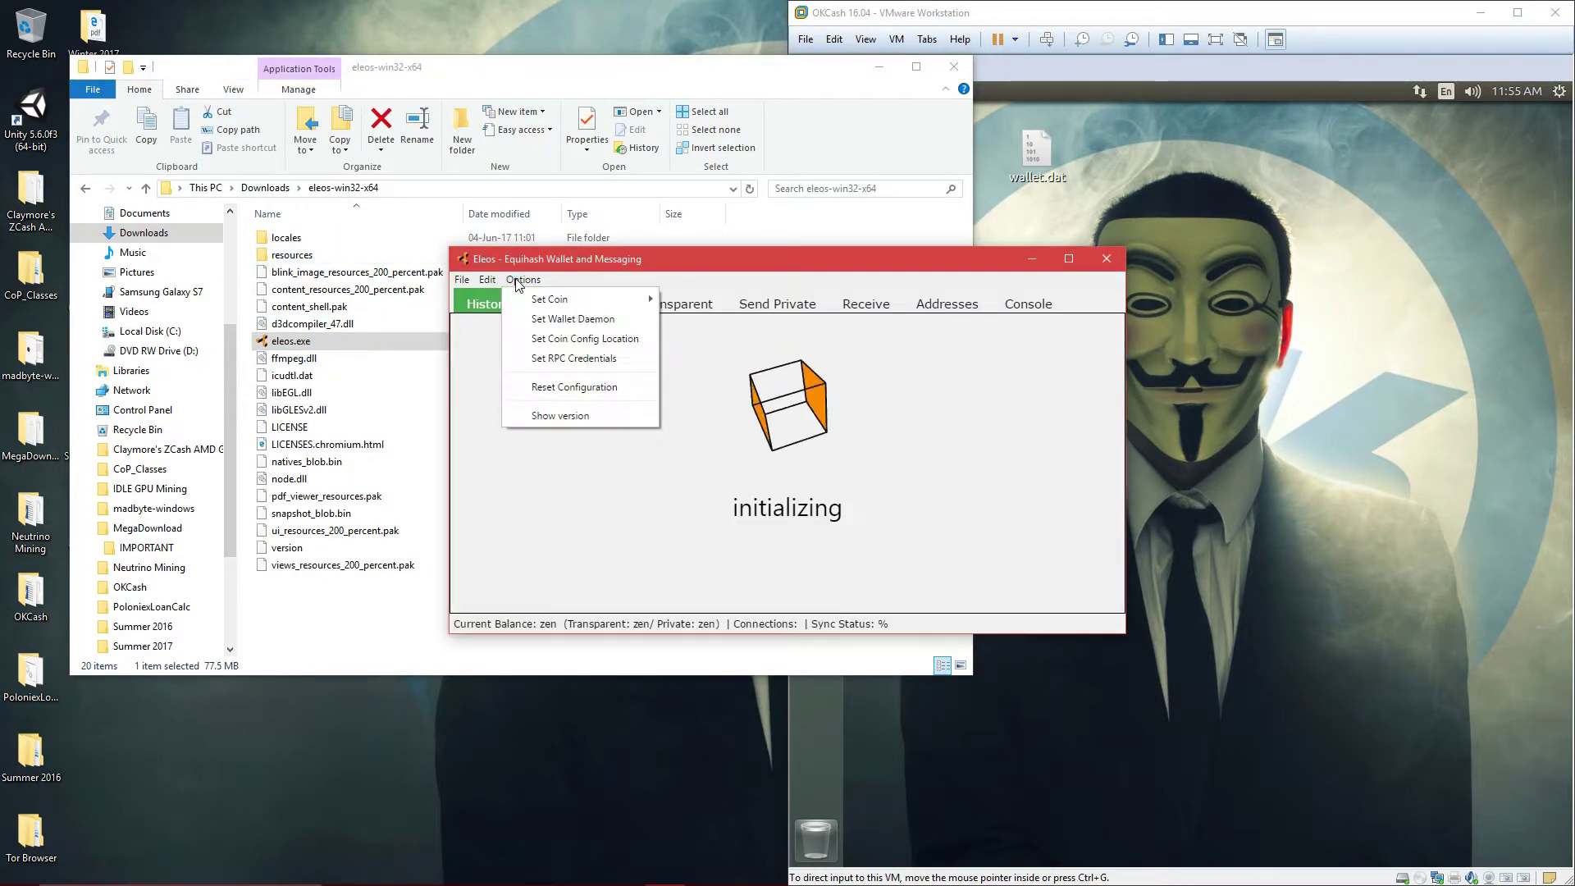
mouse_move(591, 300)
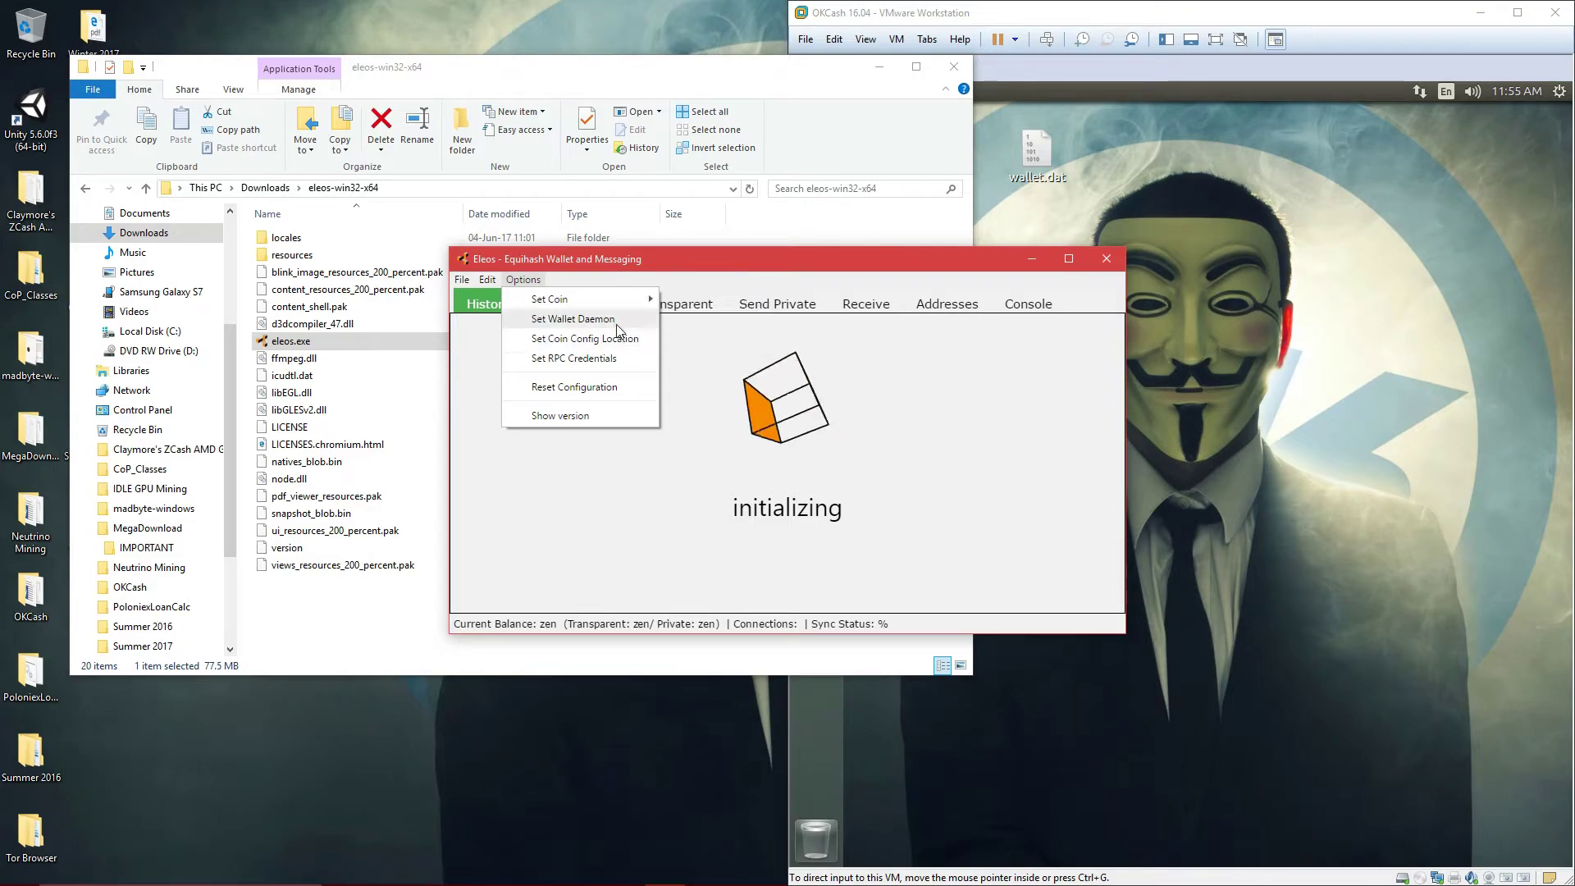
left_click(607, 318)
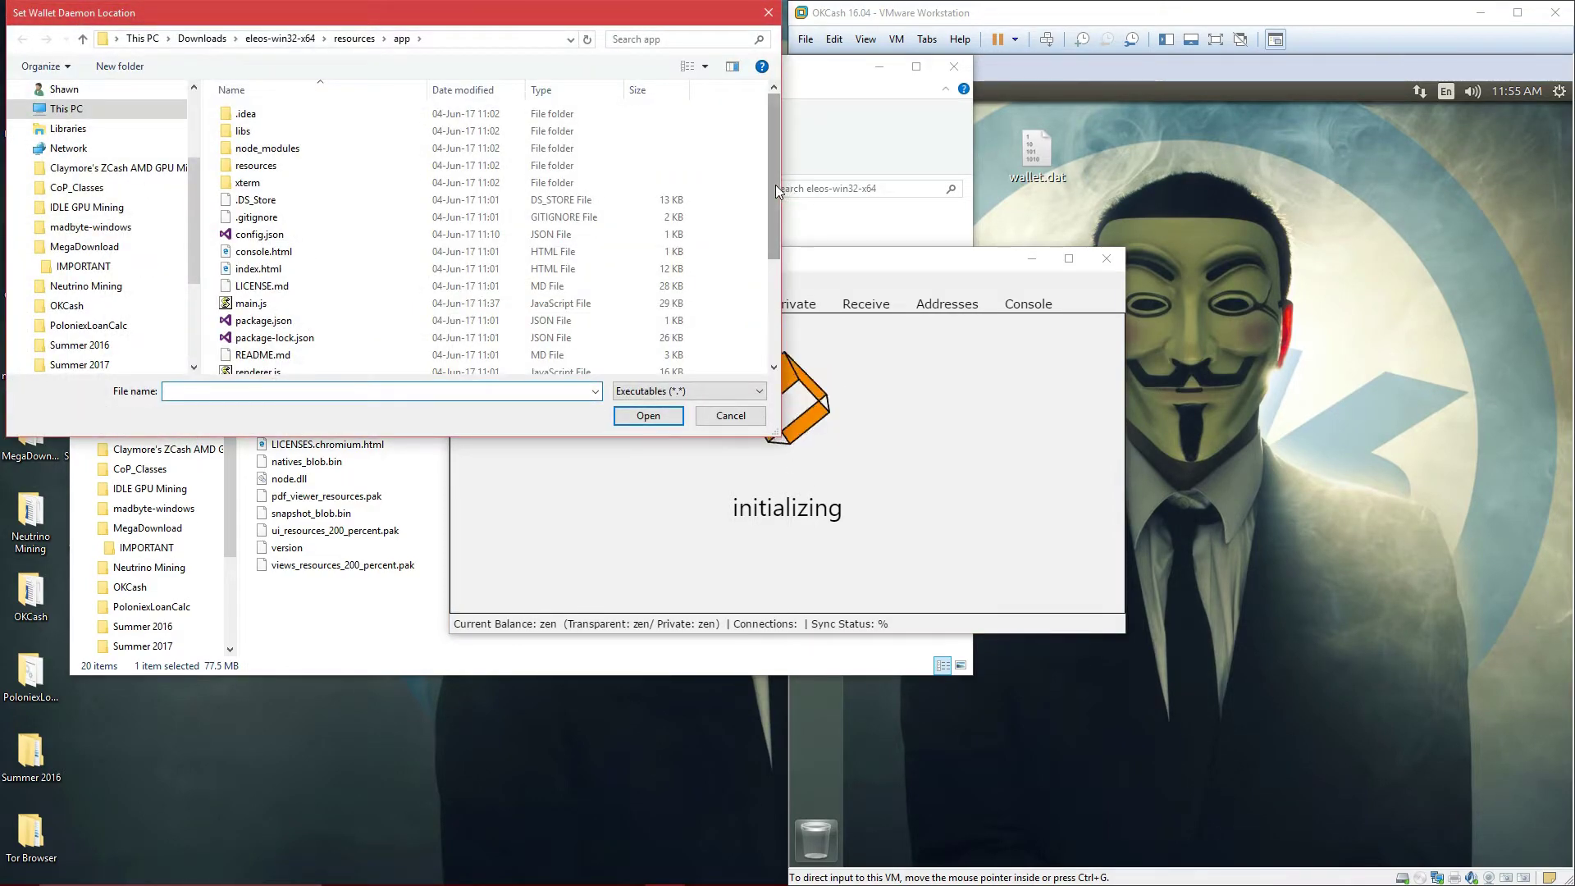
left_click_drag(776, 185, 766, 332)
left_click(455, 366)
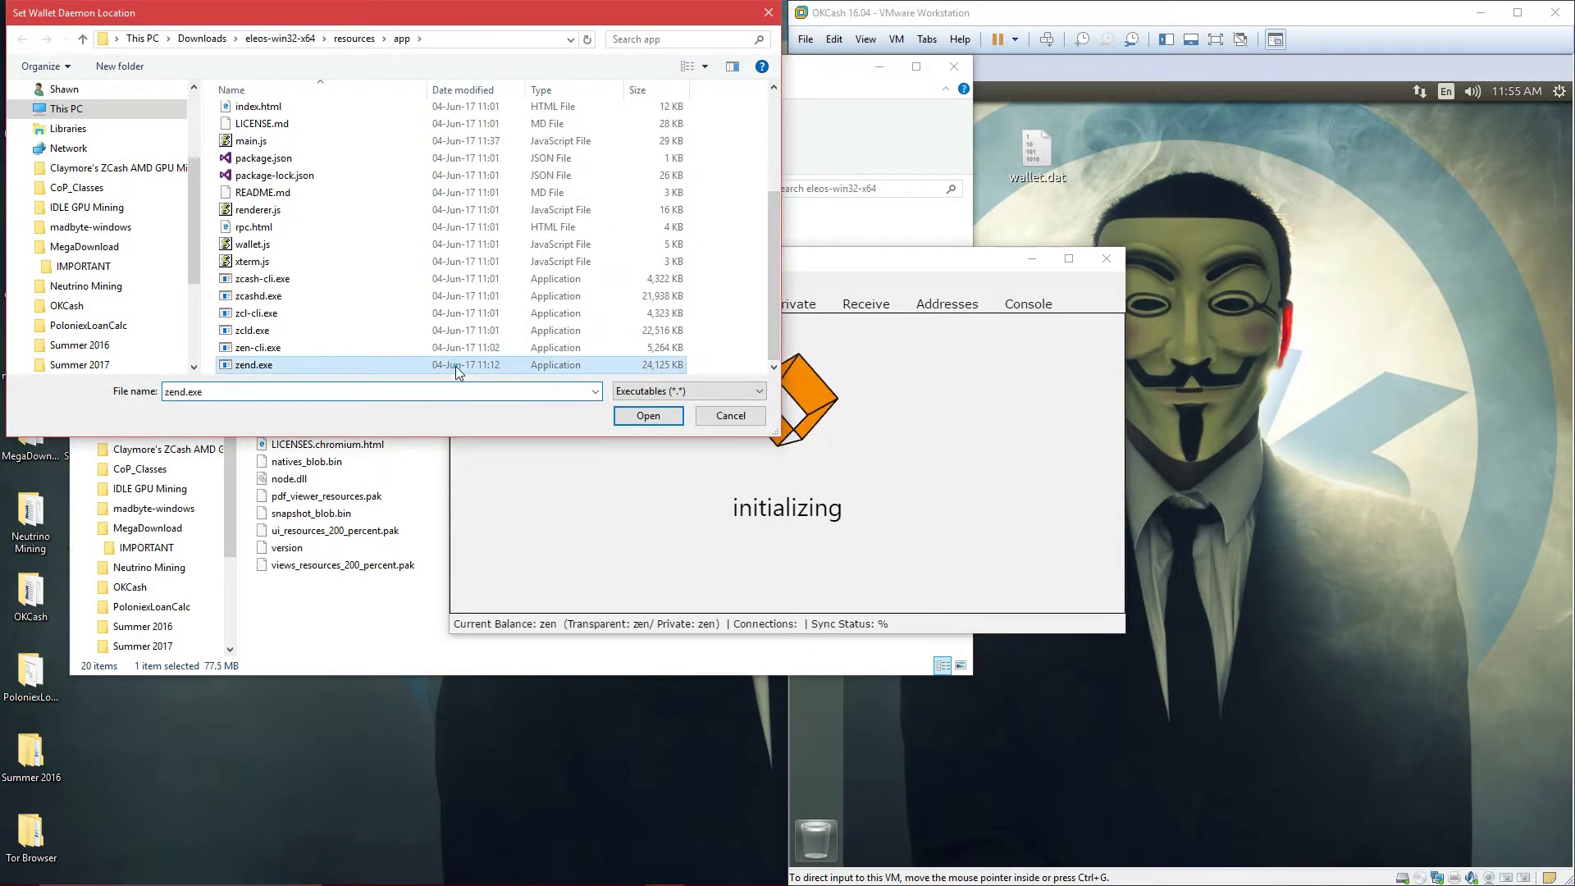
left_click(647, 416)
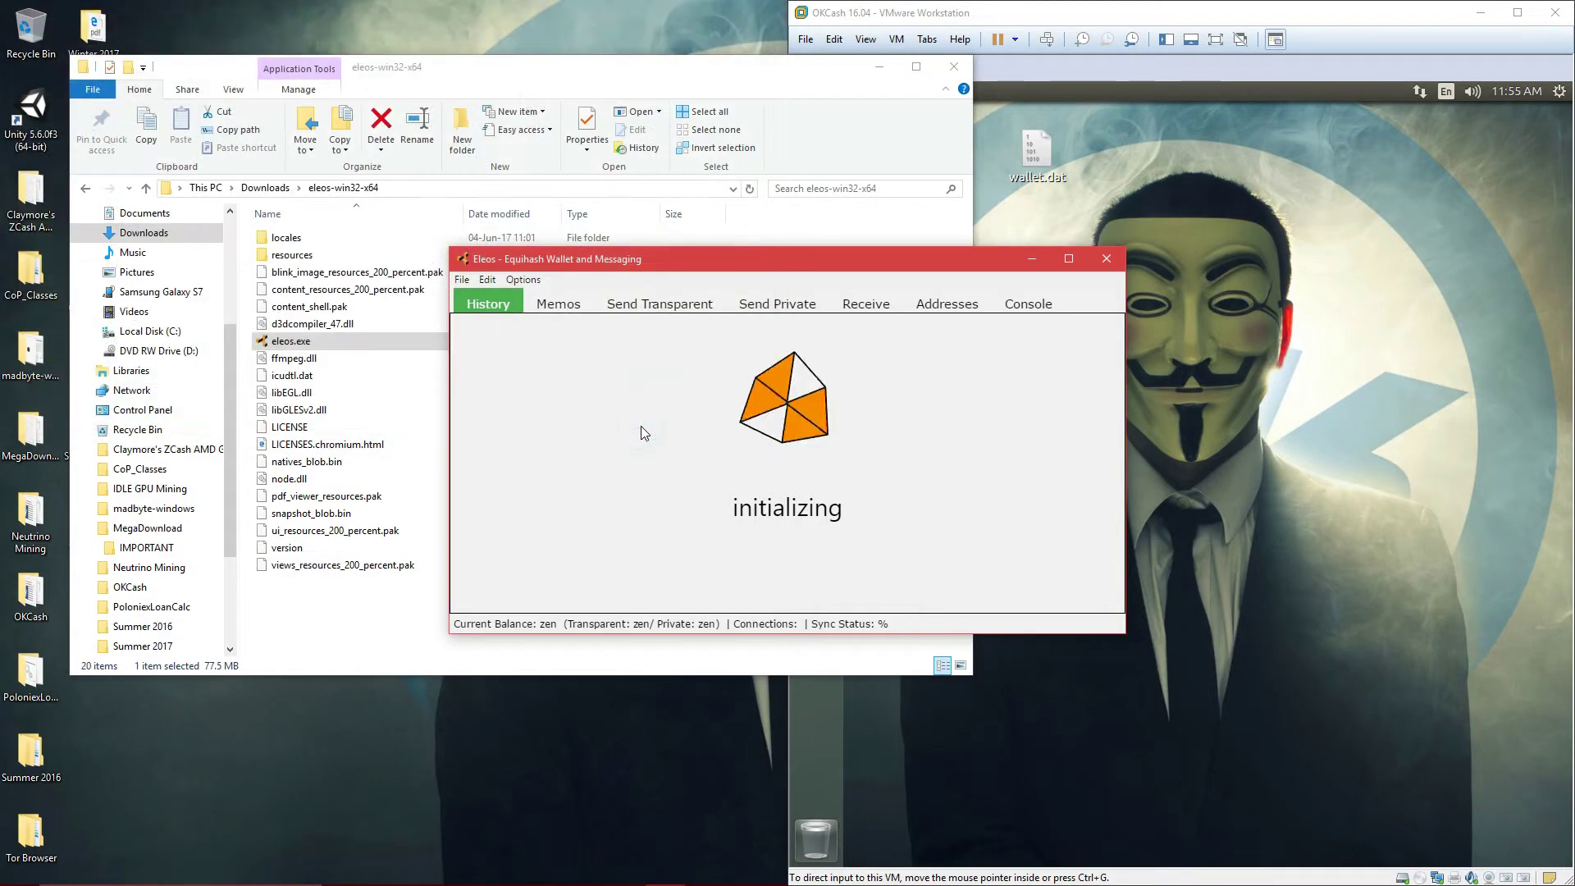
Close Explorer, minimize the VM, centre Eleos, and allow zend through Windows Firewall
left_click(953, 68)
left_click_drag(938, 263, 645, 182)
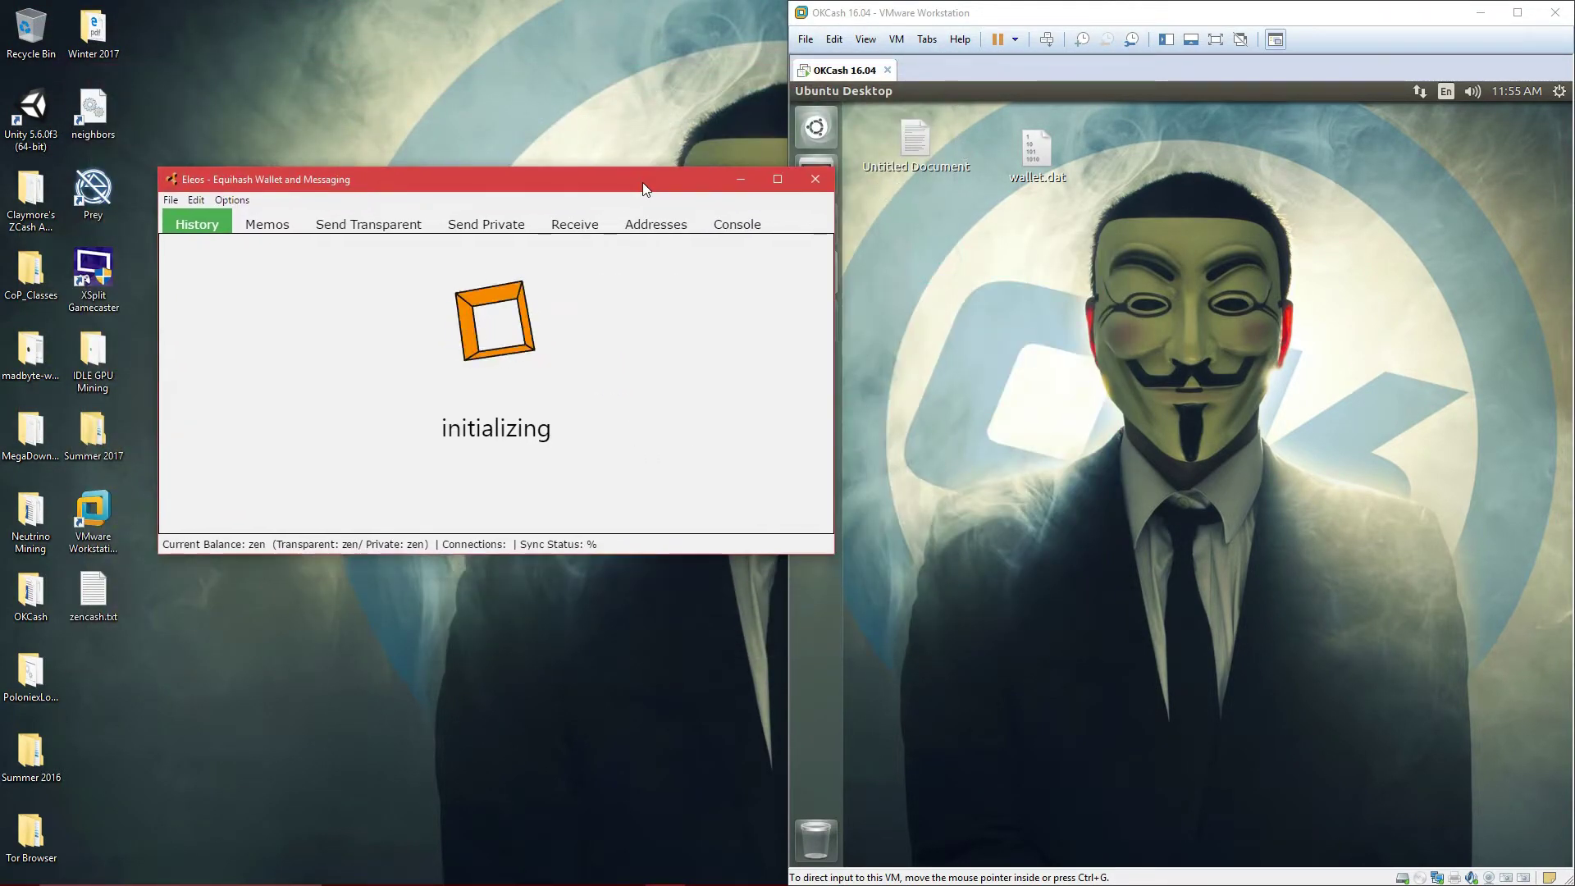
left_click(995, 351)
left_click(1481, 19)
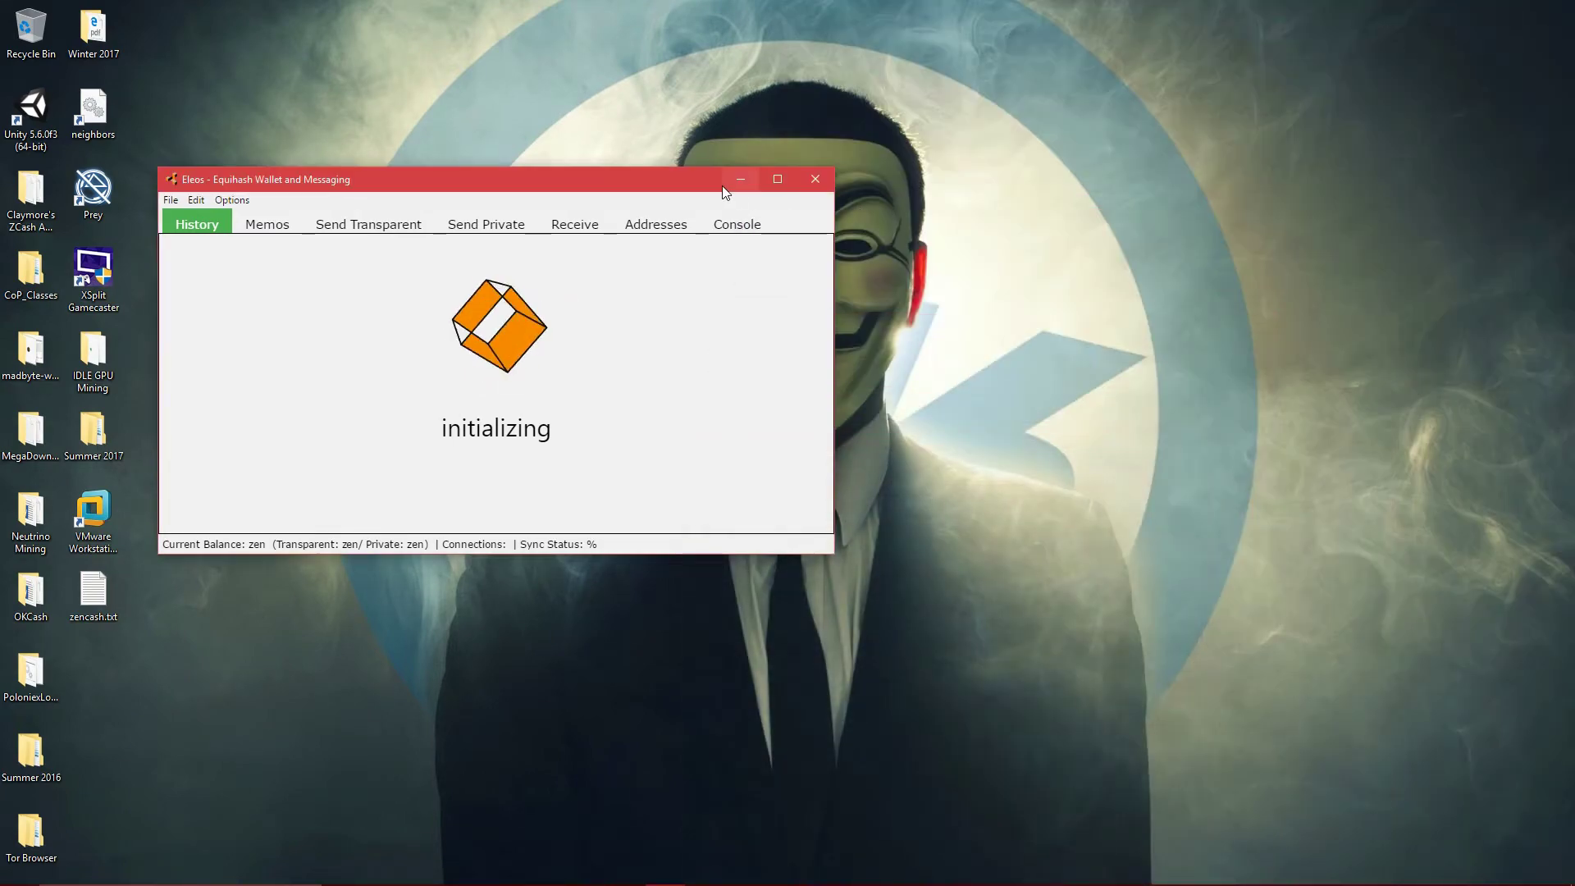
left_click_drag(722, 179, 1067, 131)
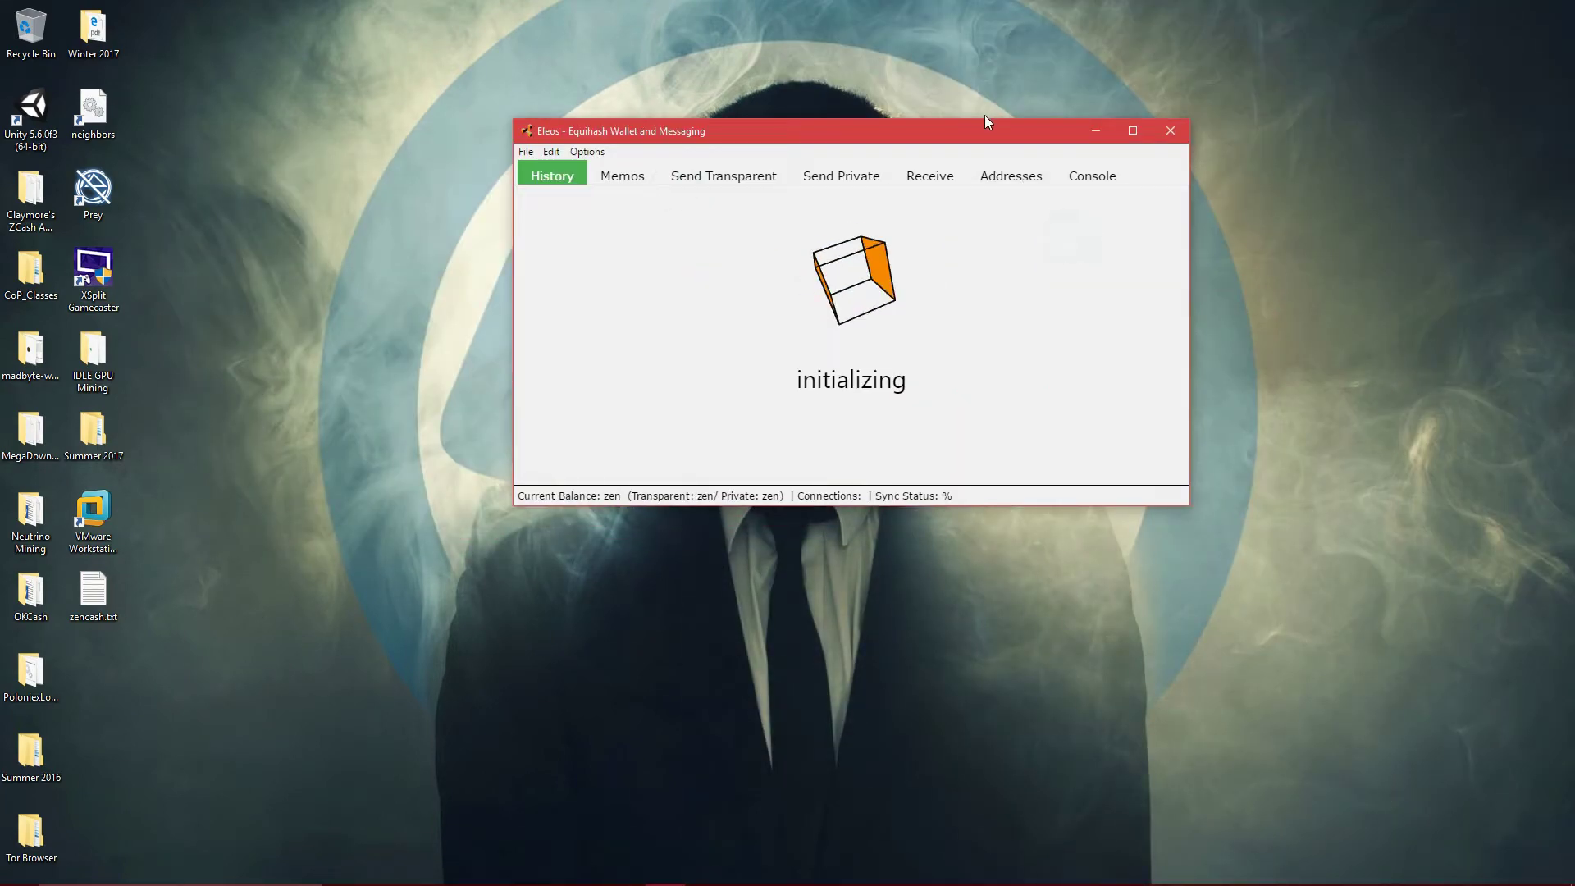
left_click_drag(956, 134, 851, 124)
left_click(906, 218)
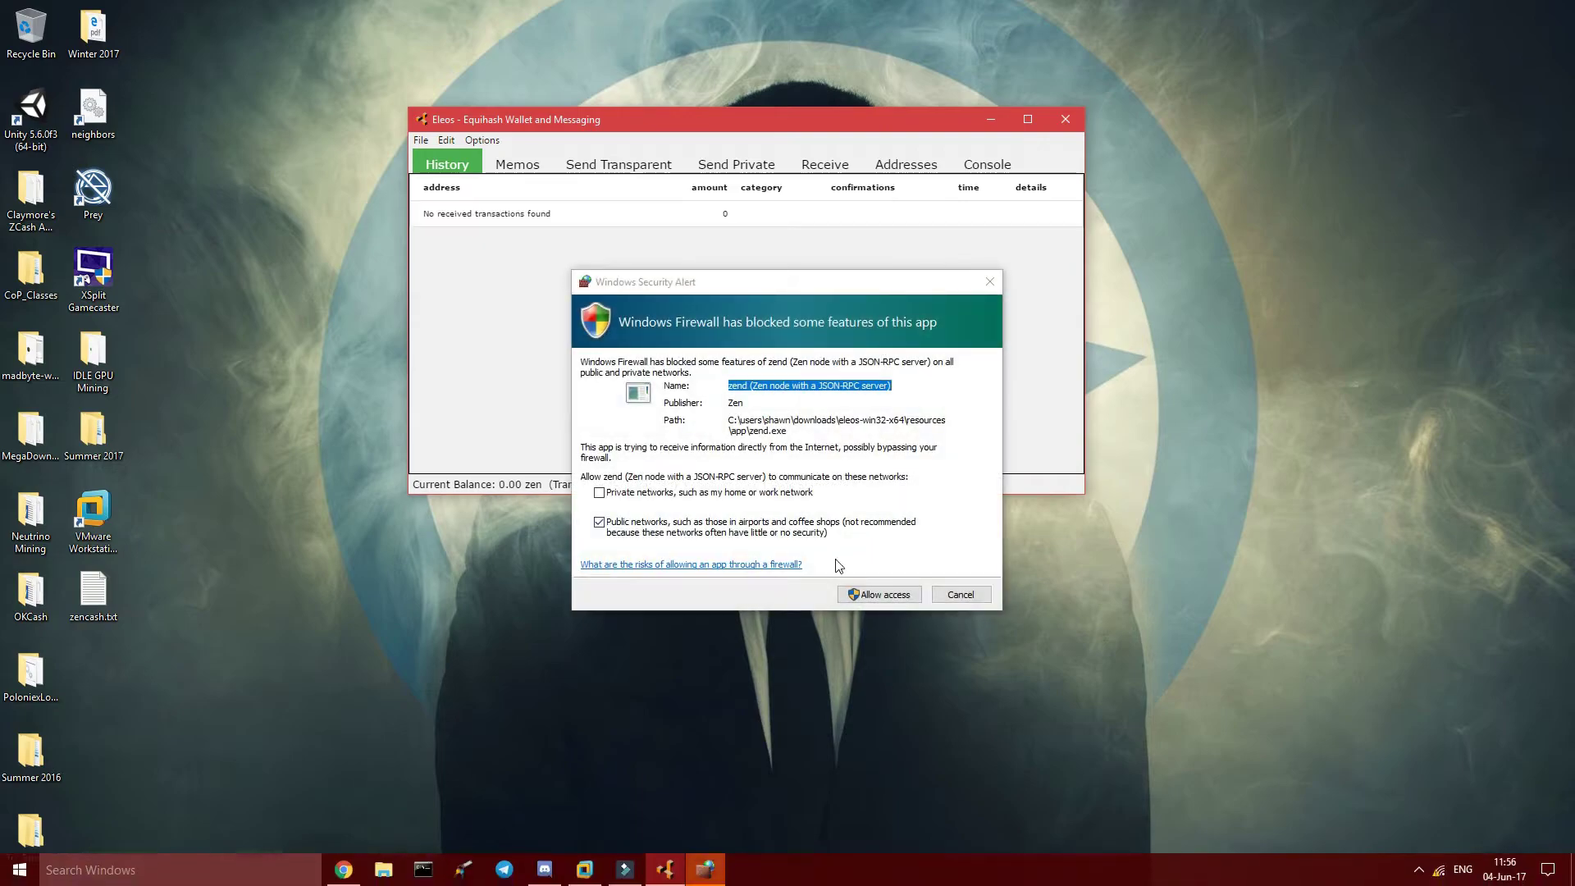
left_click(873, 594)
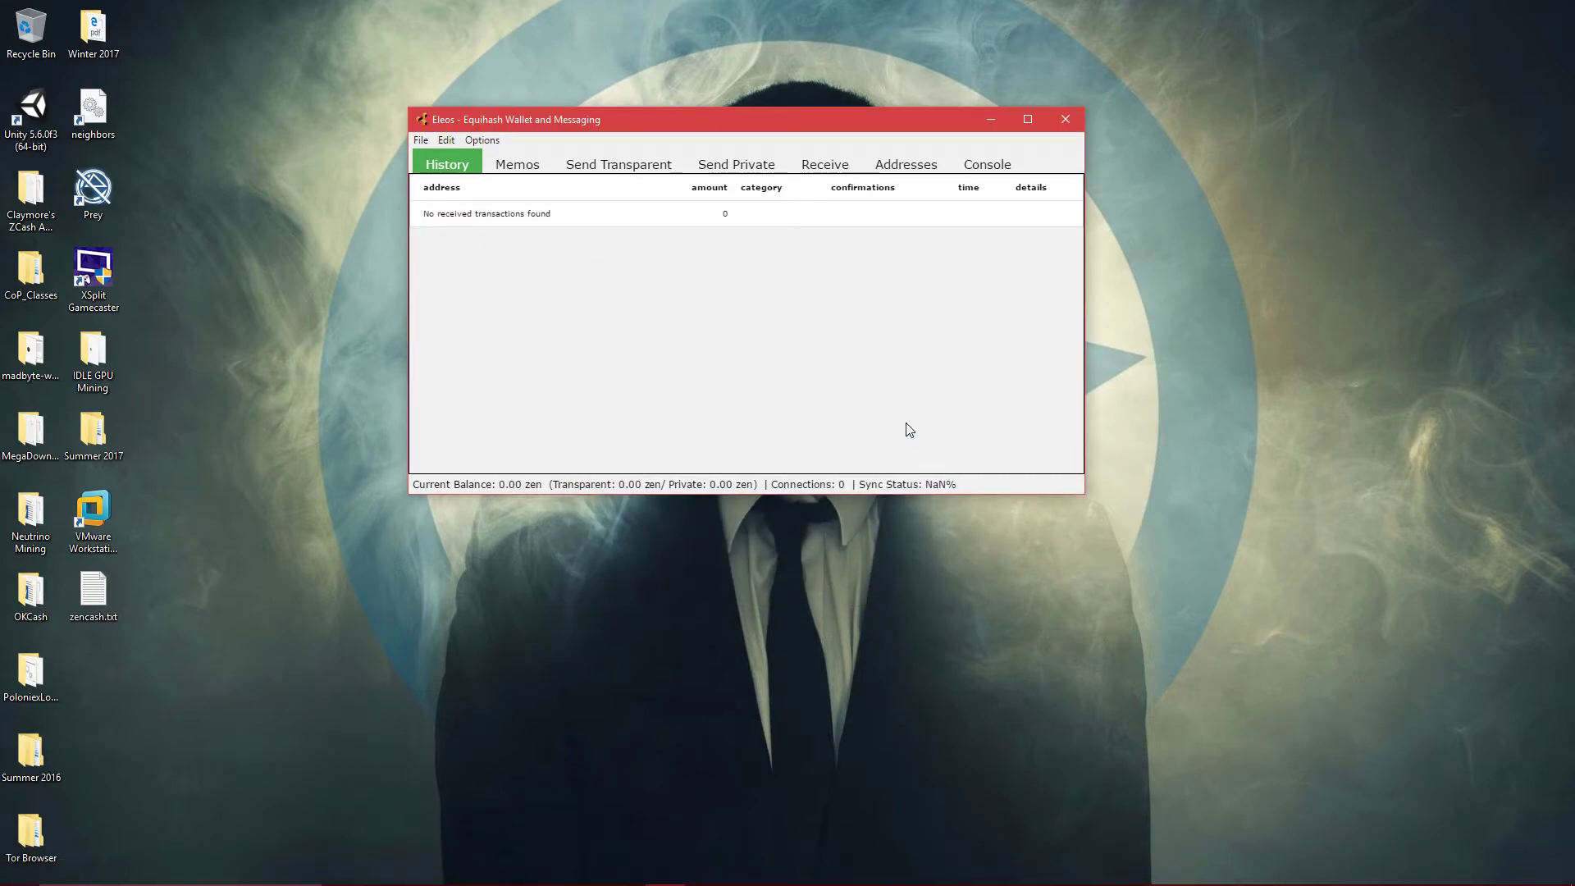
Look through the Memos, Send, Receive, Addresses, Console and History tabs
left_click(517, 164)
left_click(627, 165)
left_click(722, 164)
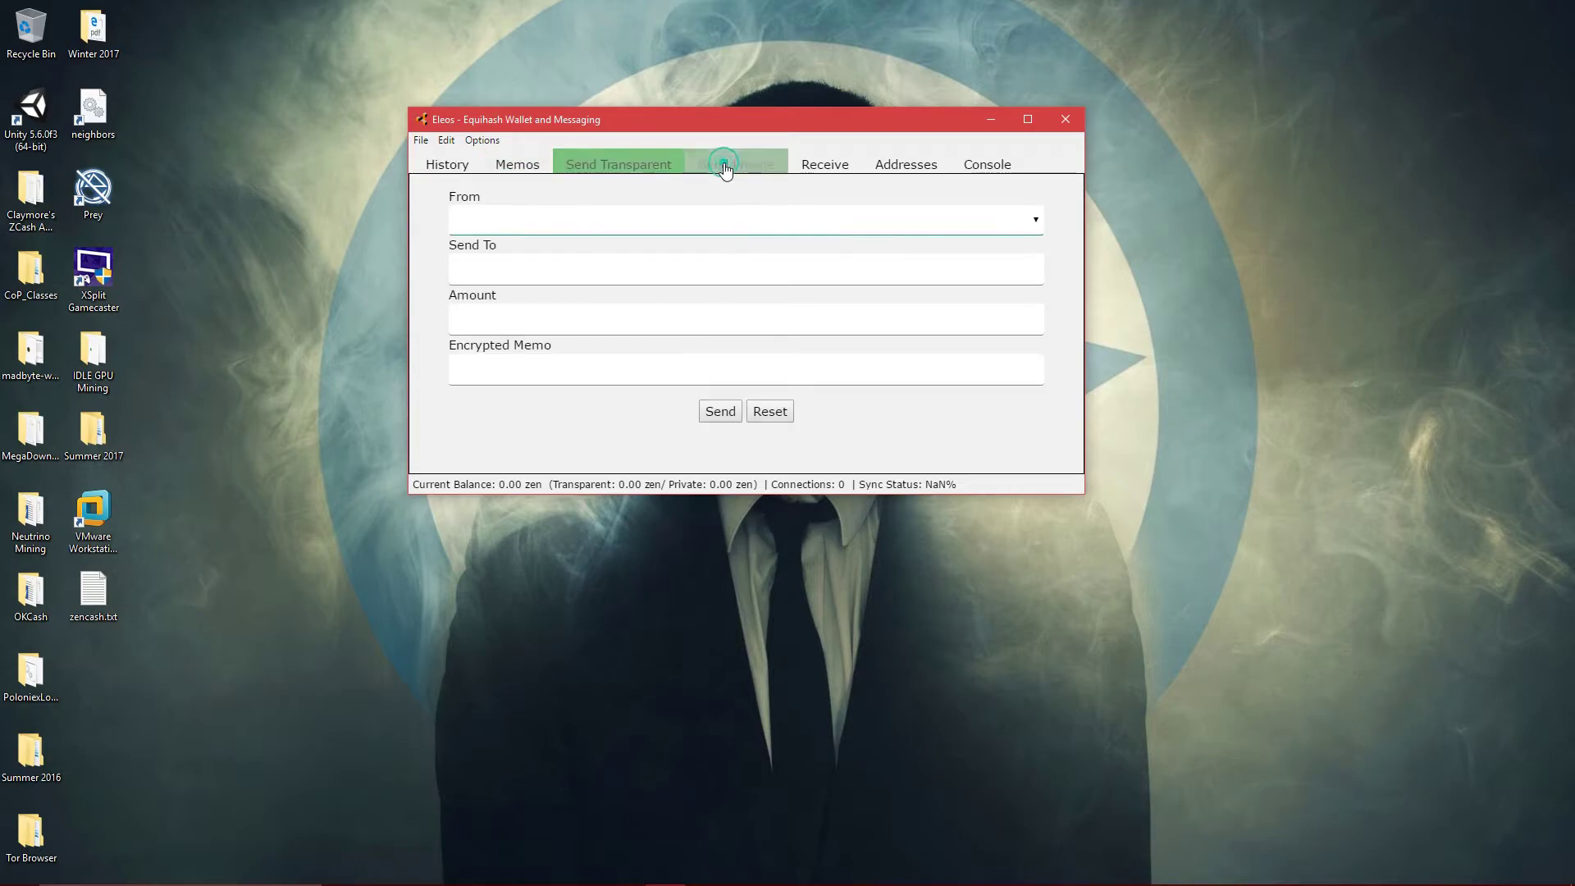
left_click(812, 161)
left_click(906, 164)
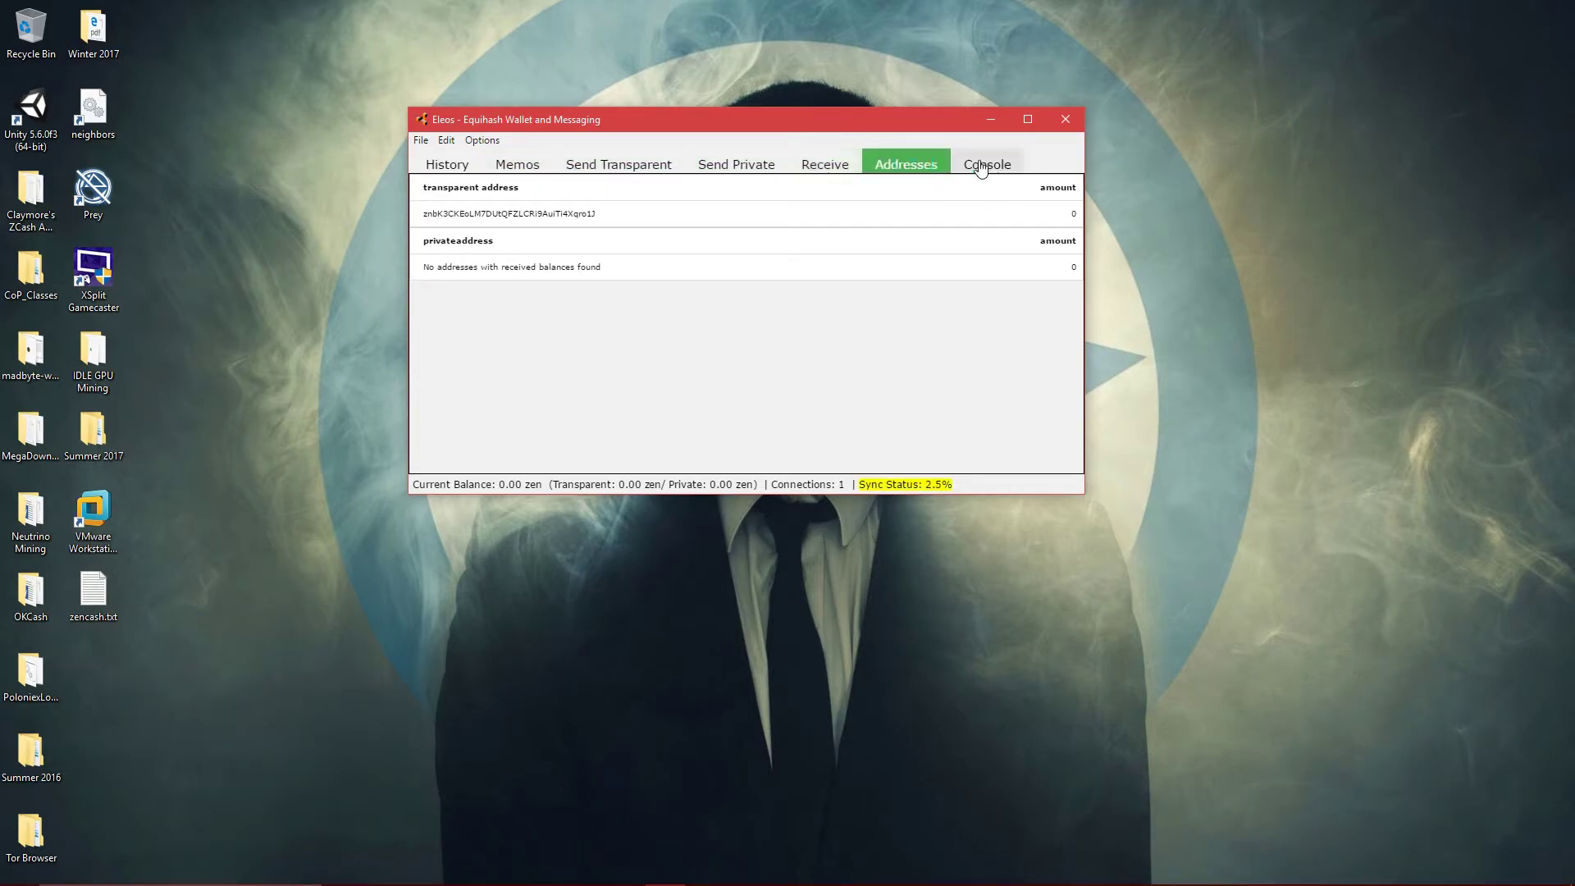
left_click(982, 166)
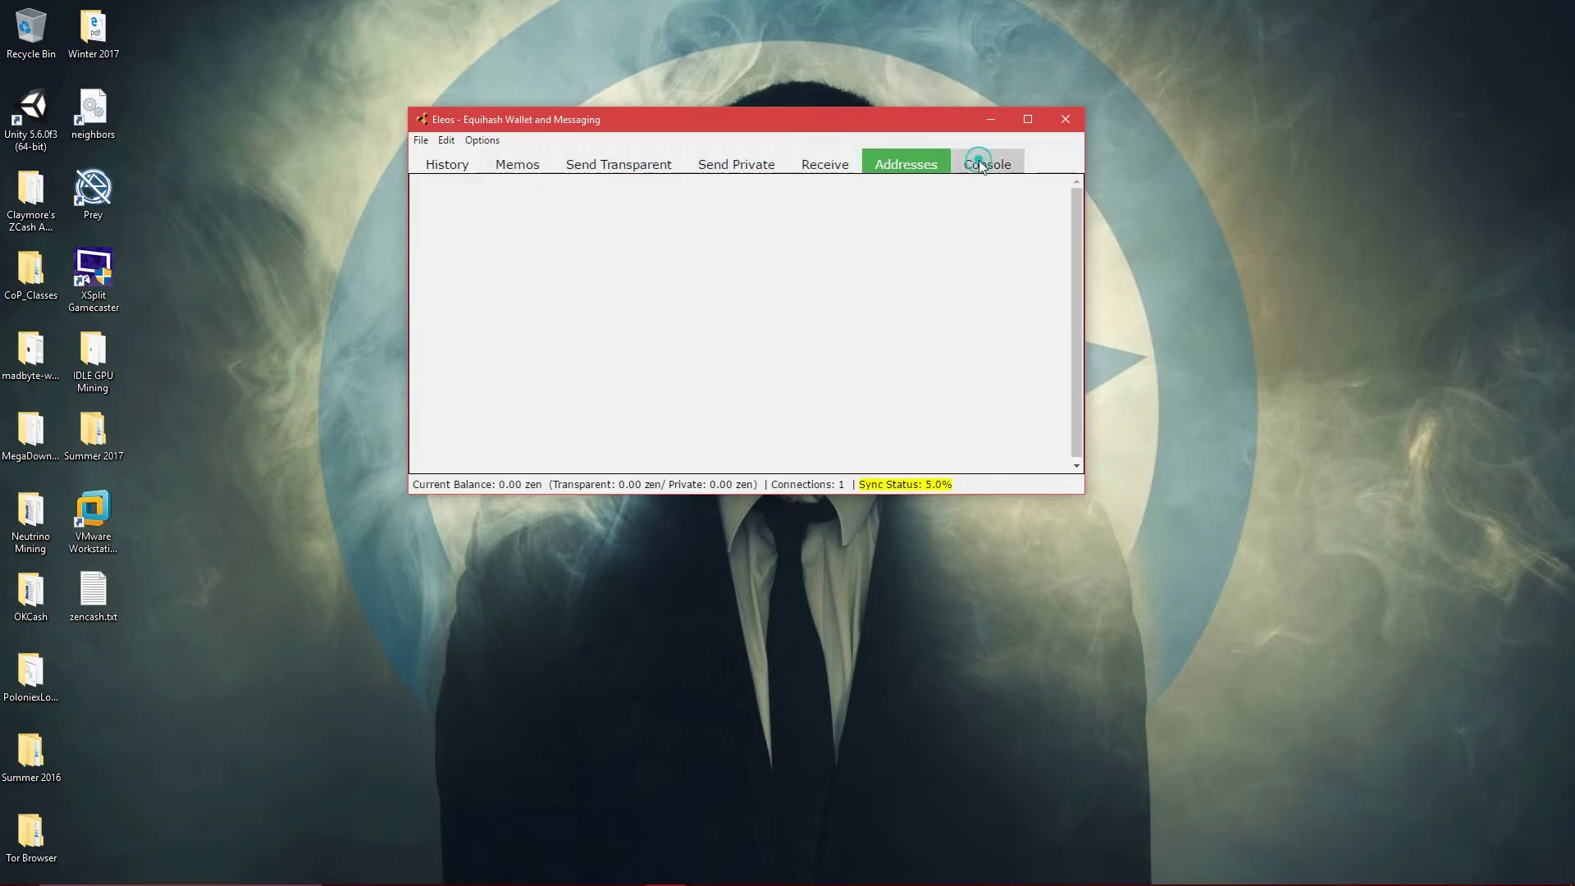
left_click(457, 168)
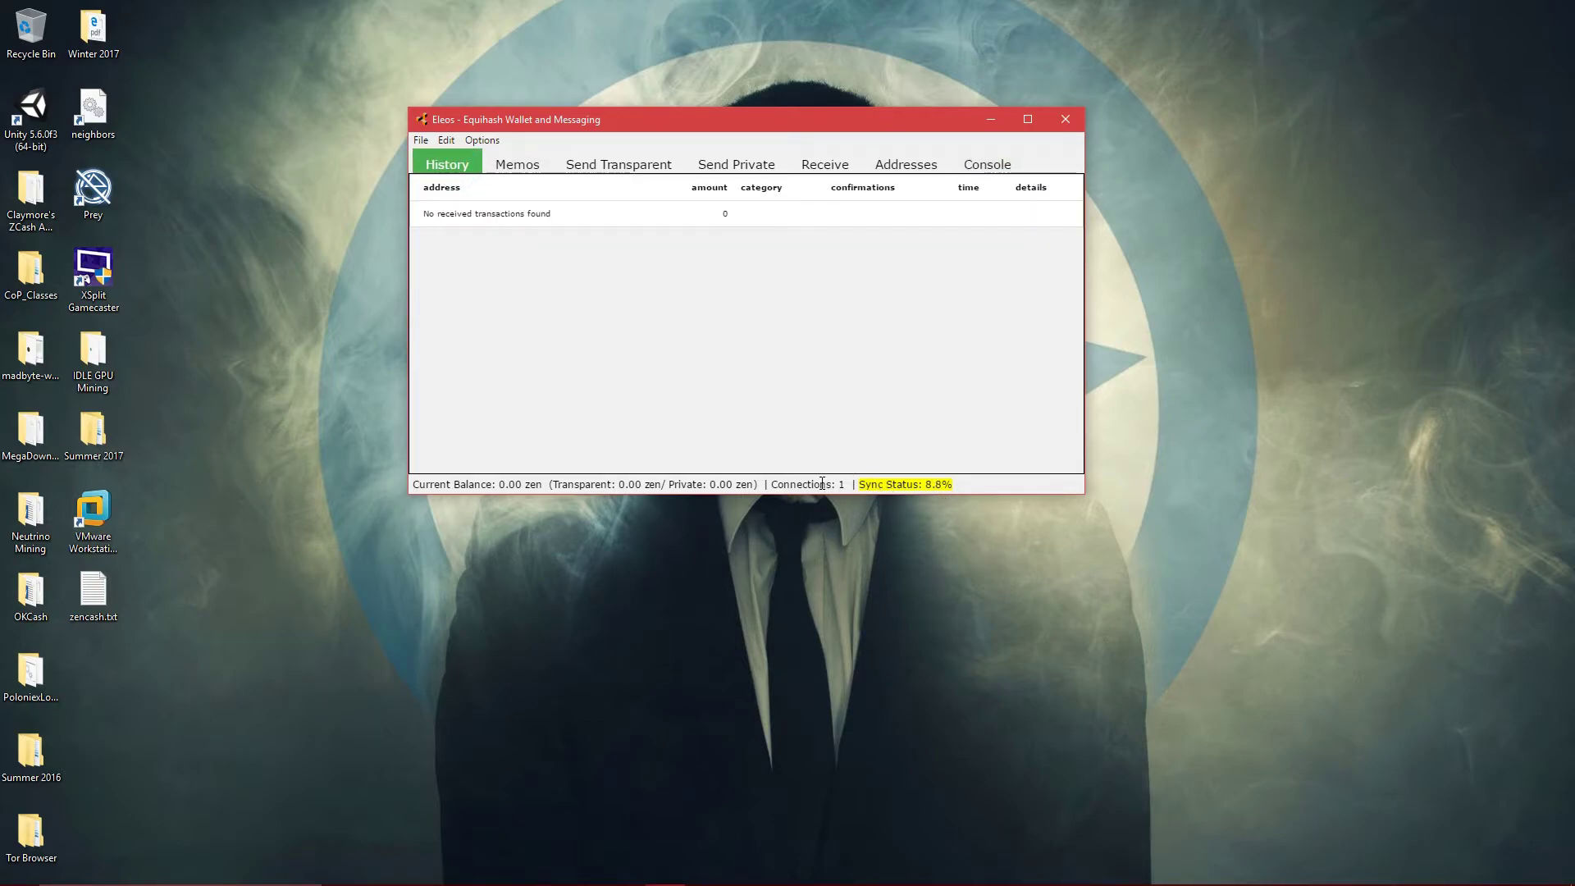
left_click(952, 352)
Return to Addresses and select, then deselect, the single transparent address
left_click(911, 167)
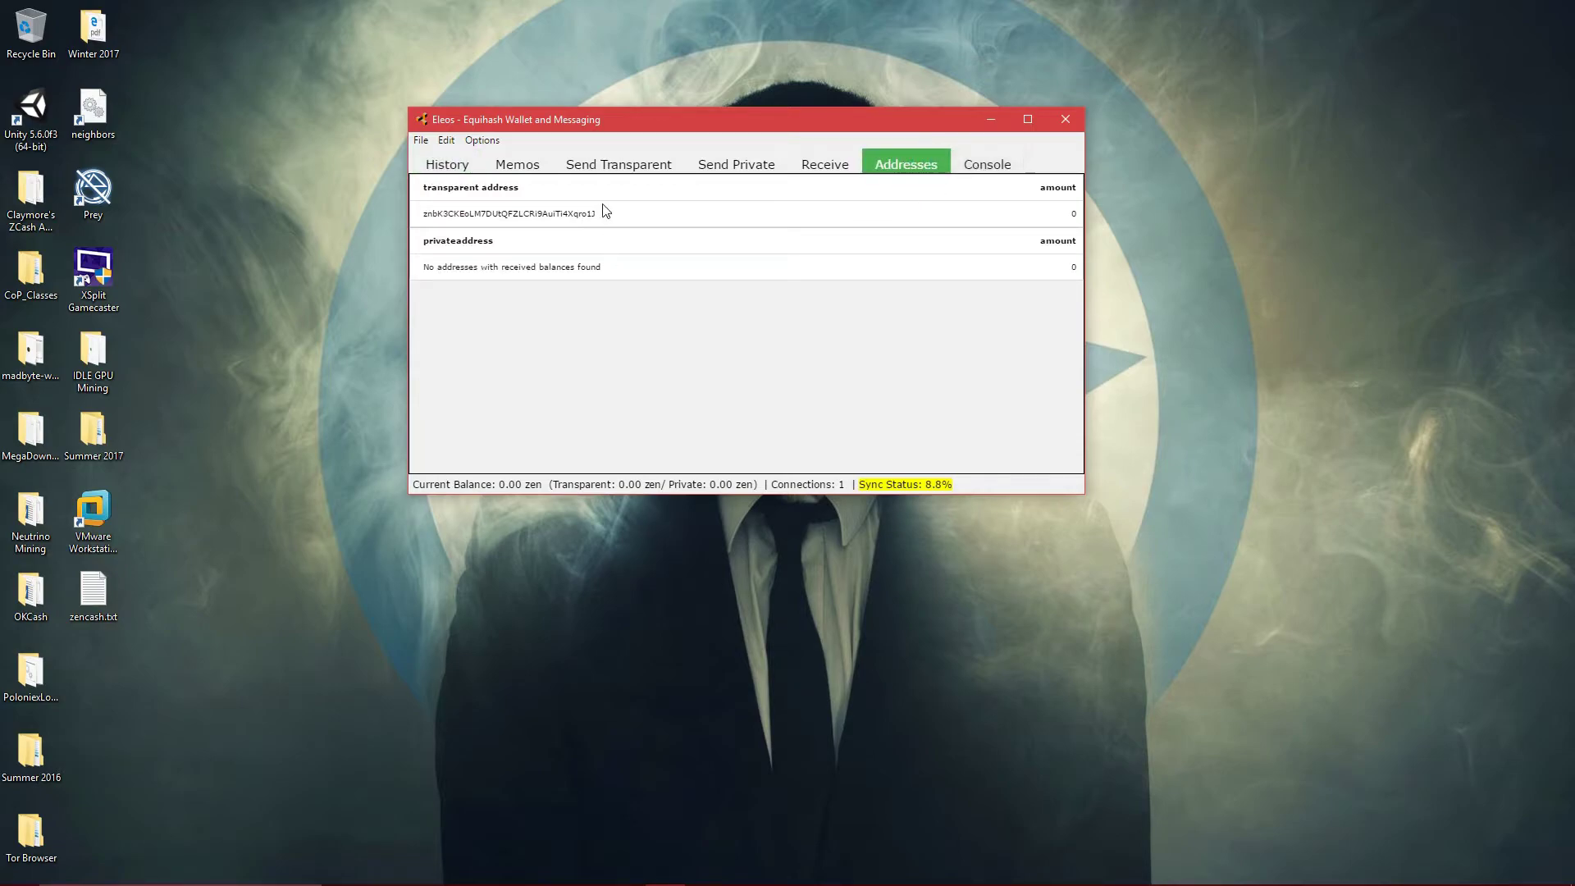
left_click_drag(599, 215, 434, 217)
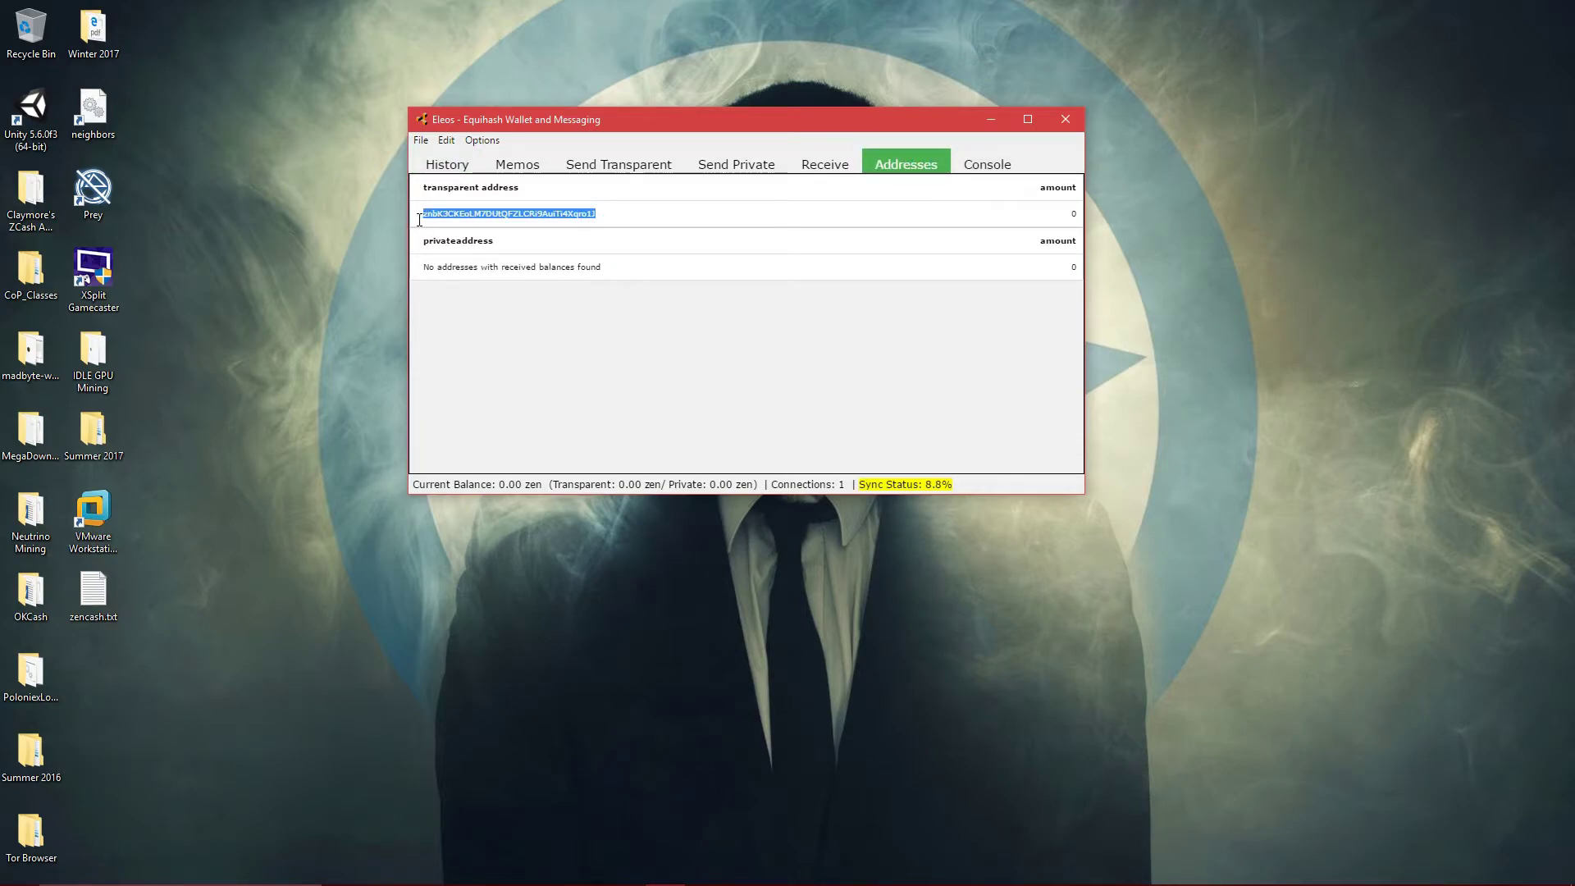
left_click(666, 356)
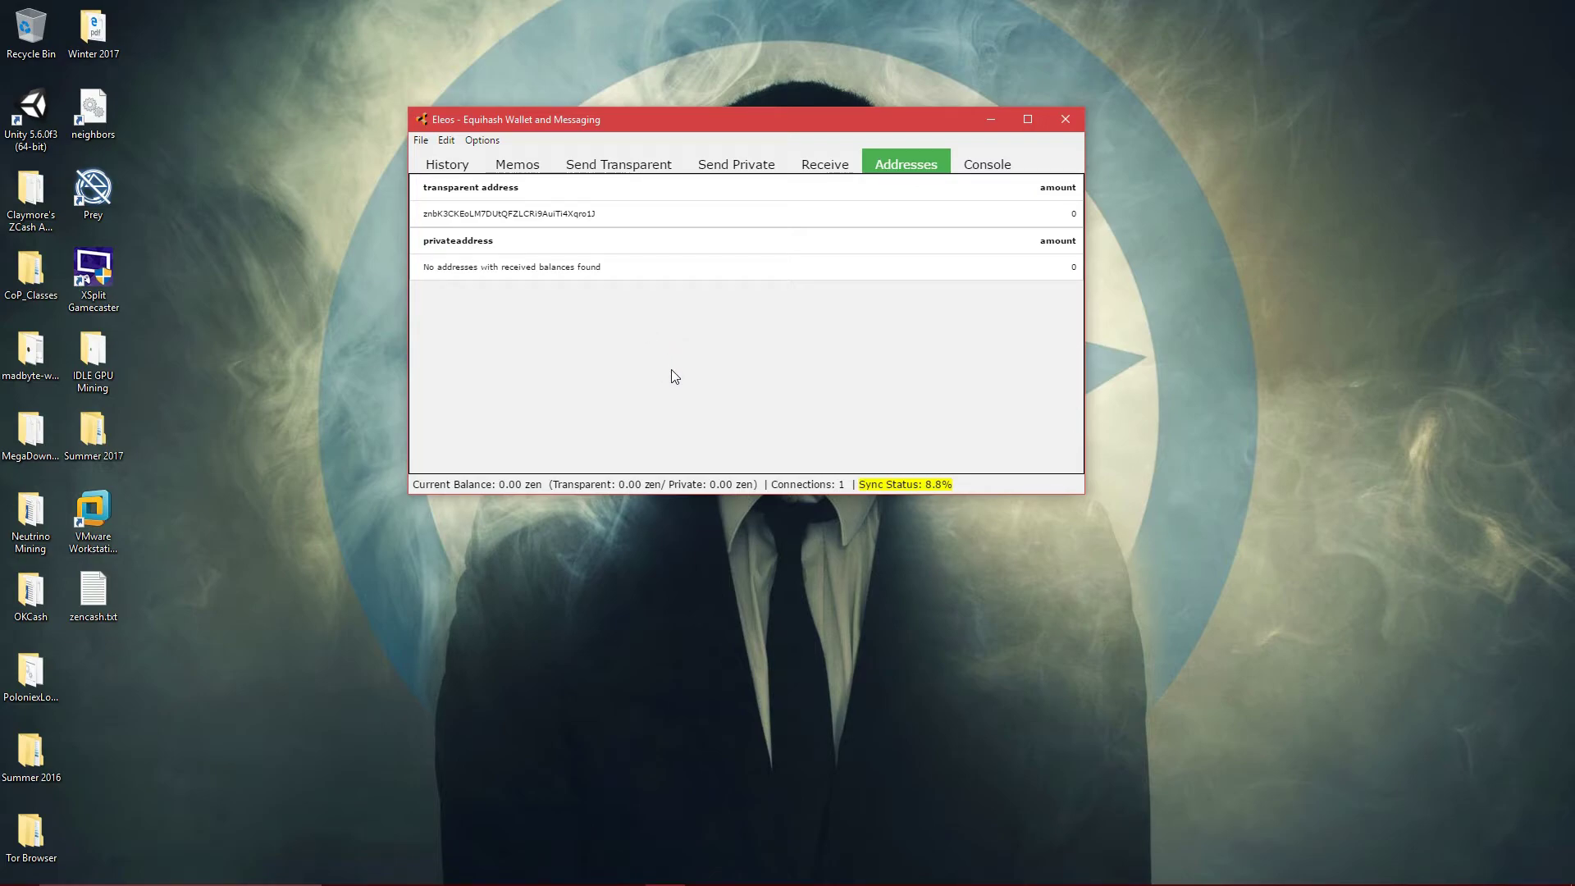
left_click(584, 869)
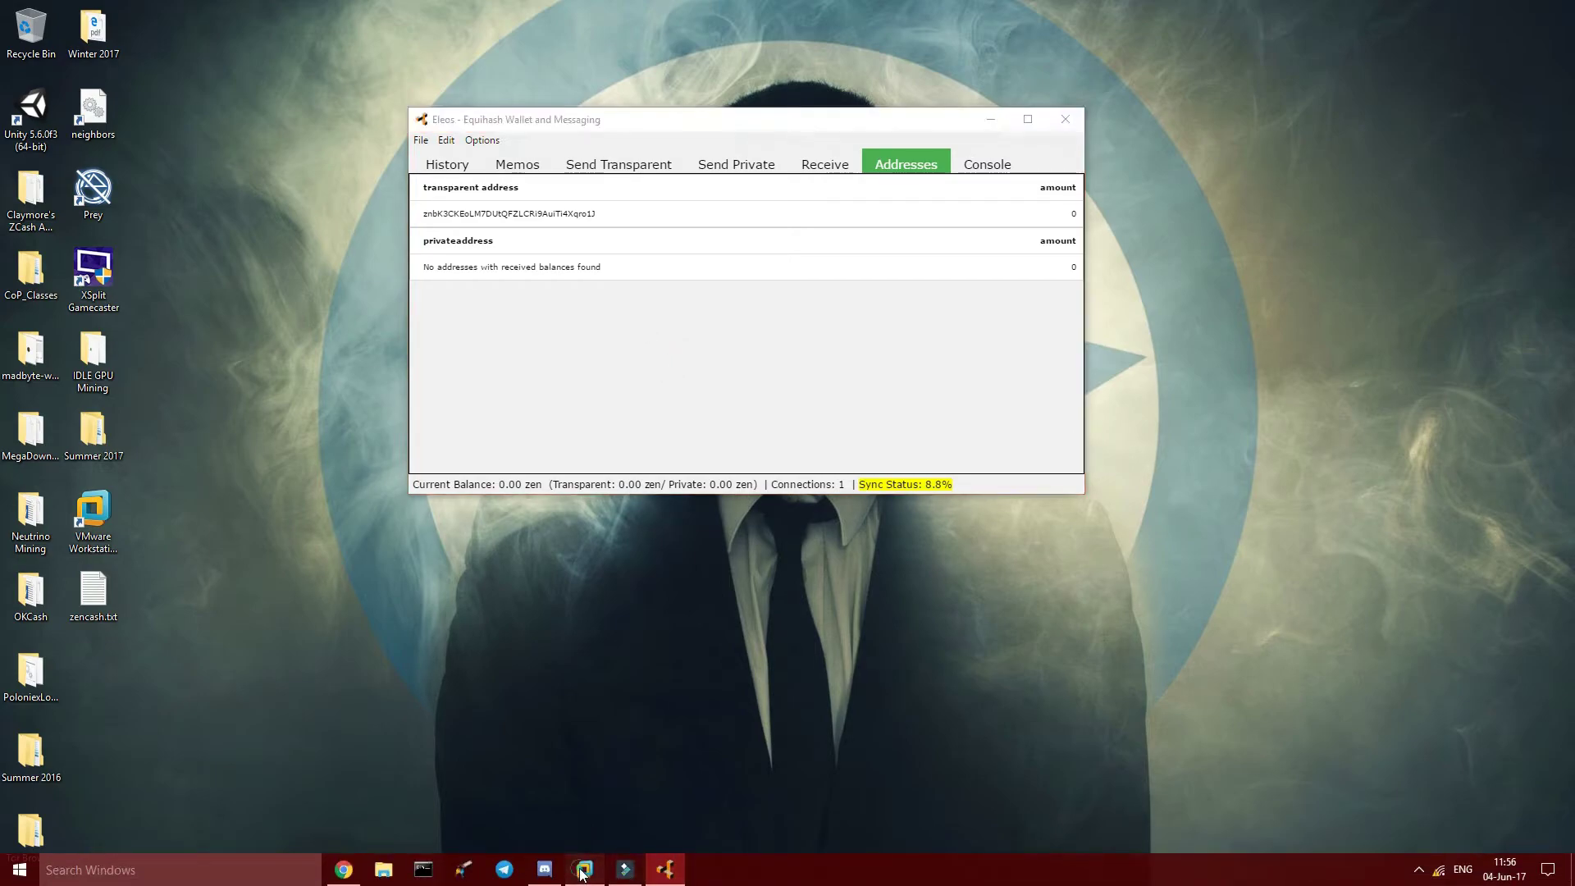
In the VM terminal, select the first and second received address entries
left_click(816, 273)
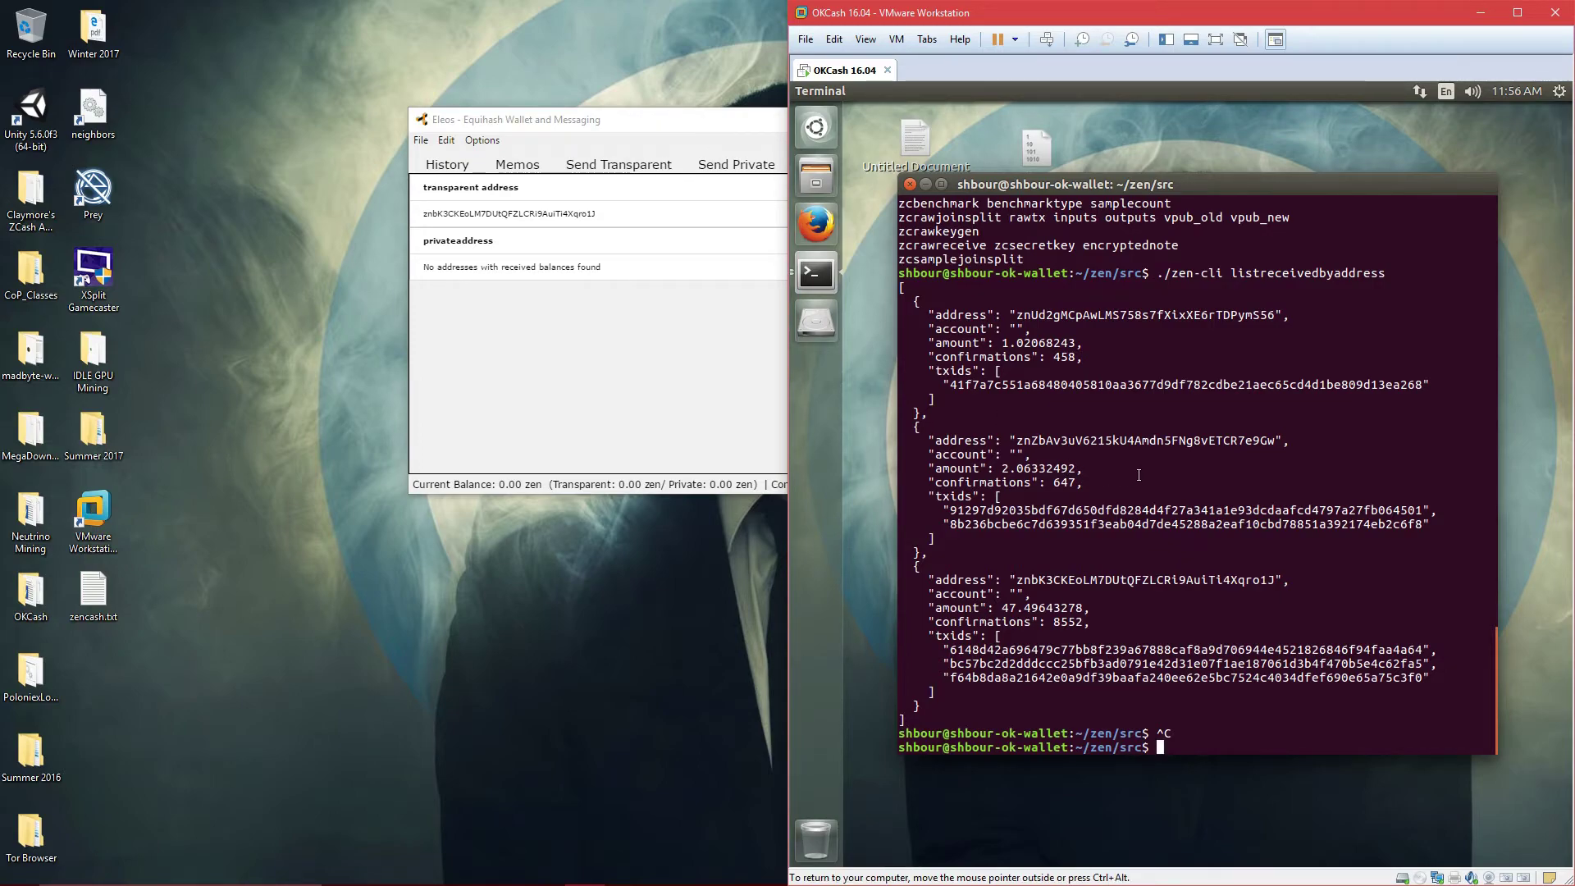
left_click_drag(1015, 436, 1276, 450)
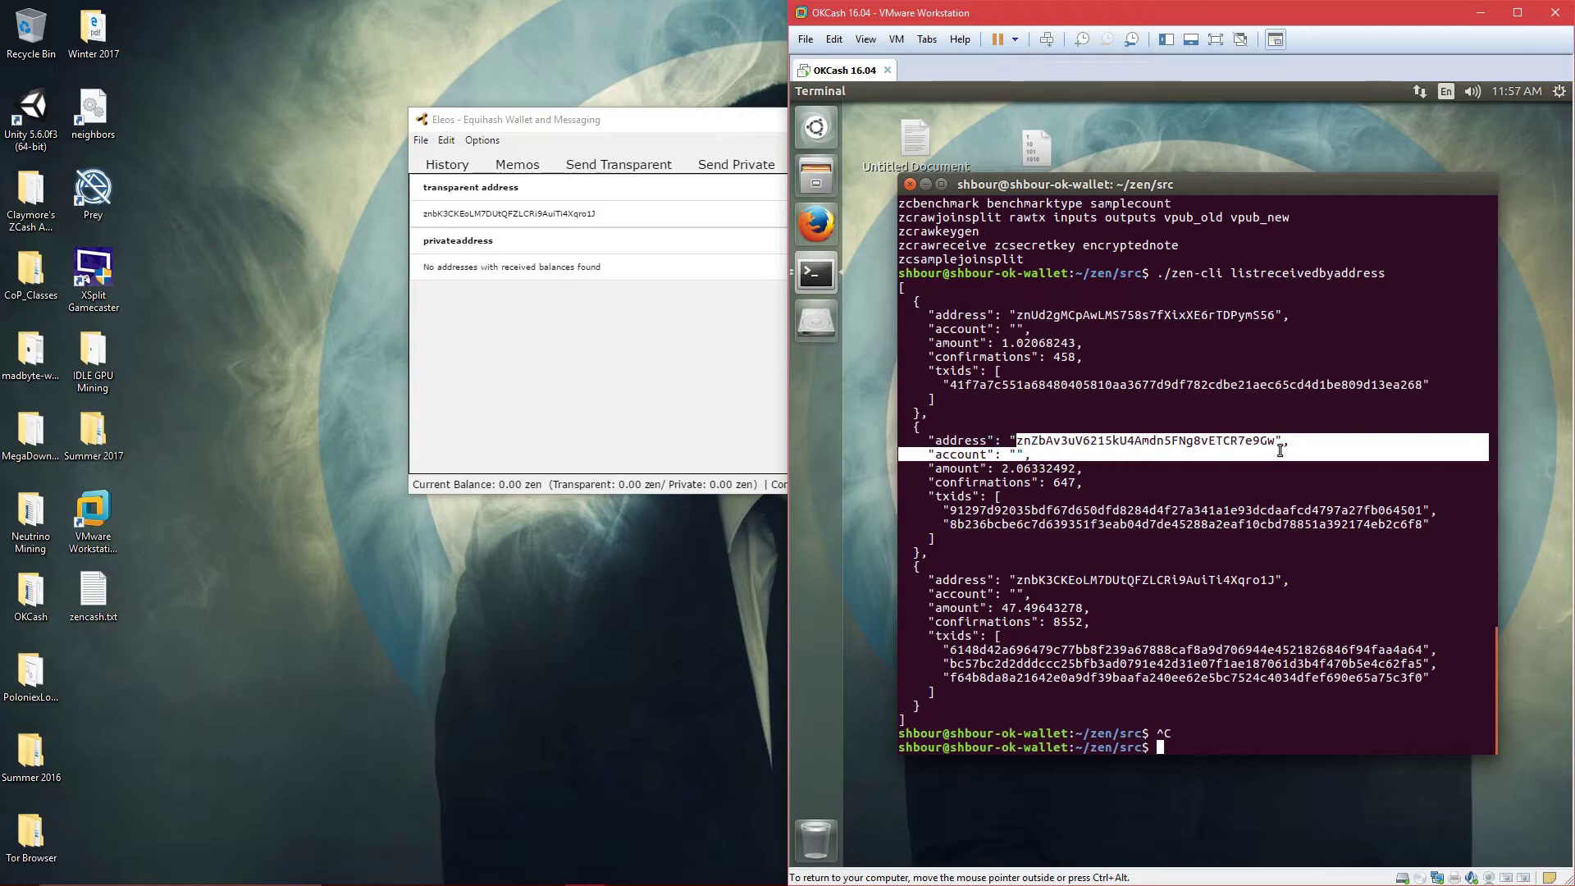
left_click(1276, 447)
left_click_drag(1009, 314, 1385, 337)
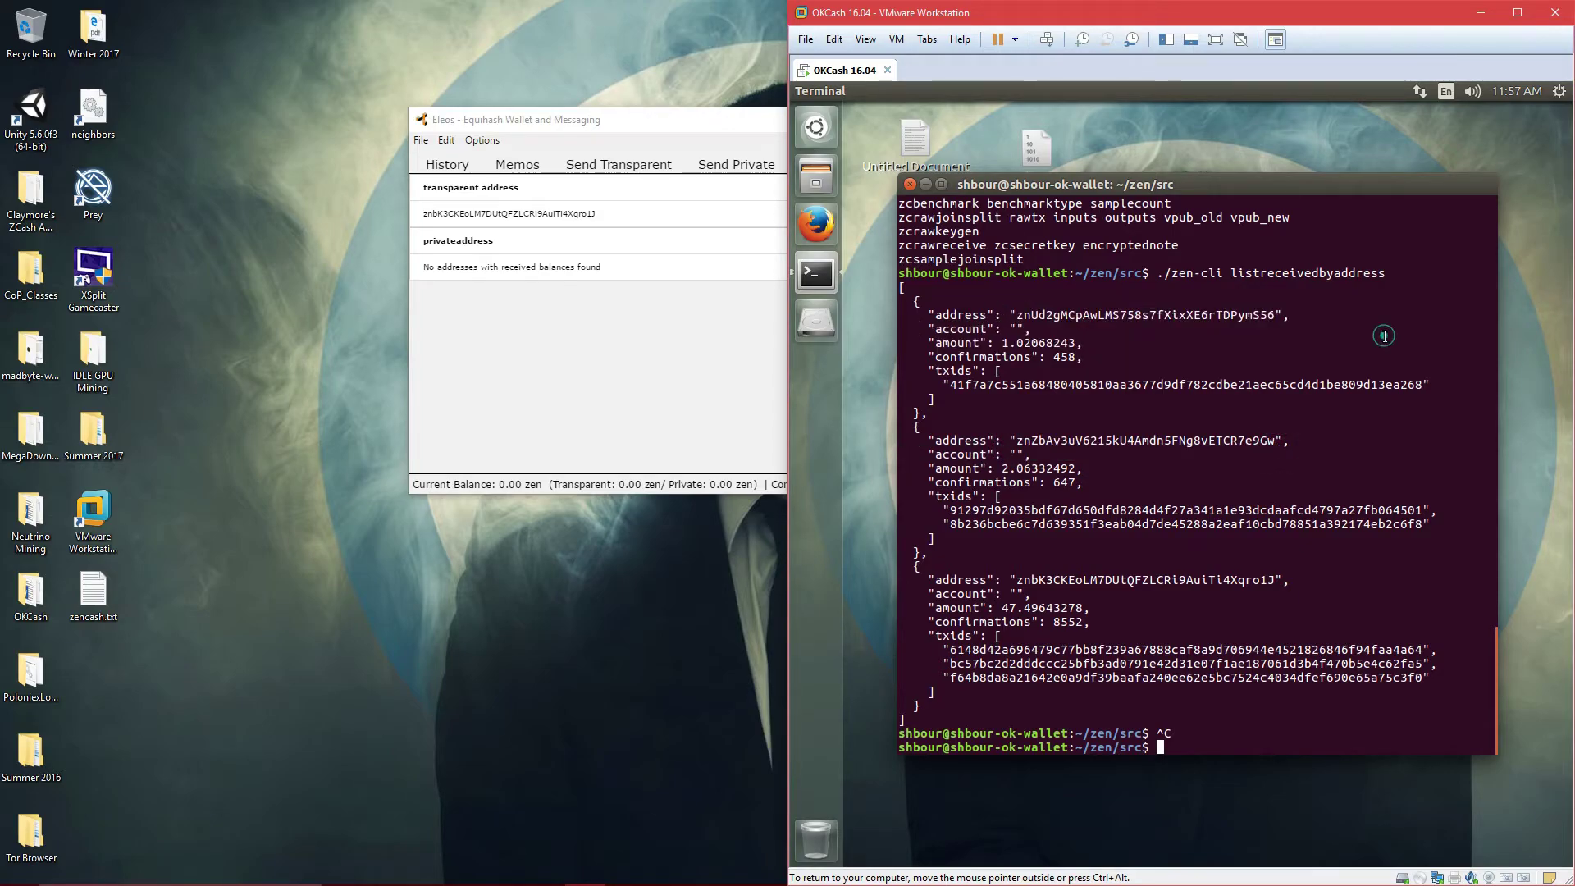
left_click(1384, 336)
Move Eleos to the left half and cycle through its tabs back to the empty History
left_click(678, 332)
left_click_drag(784, 121, 477, 128)
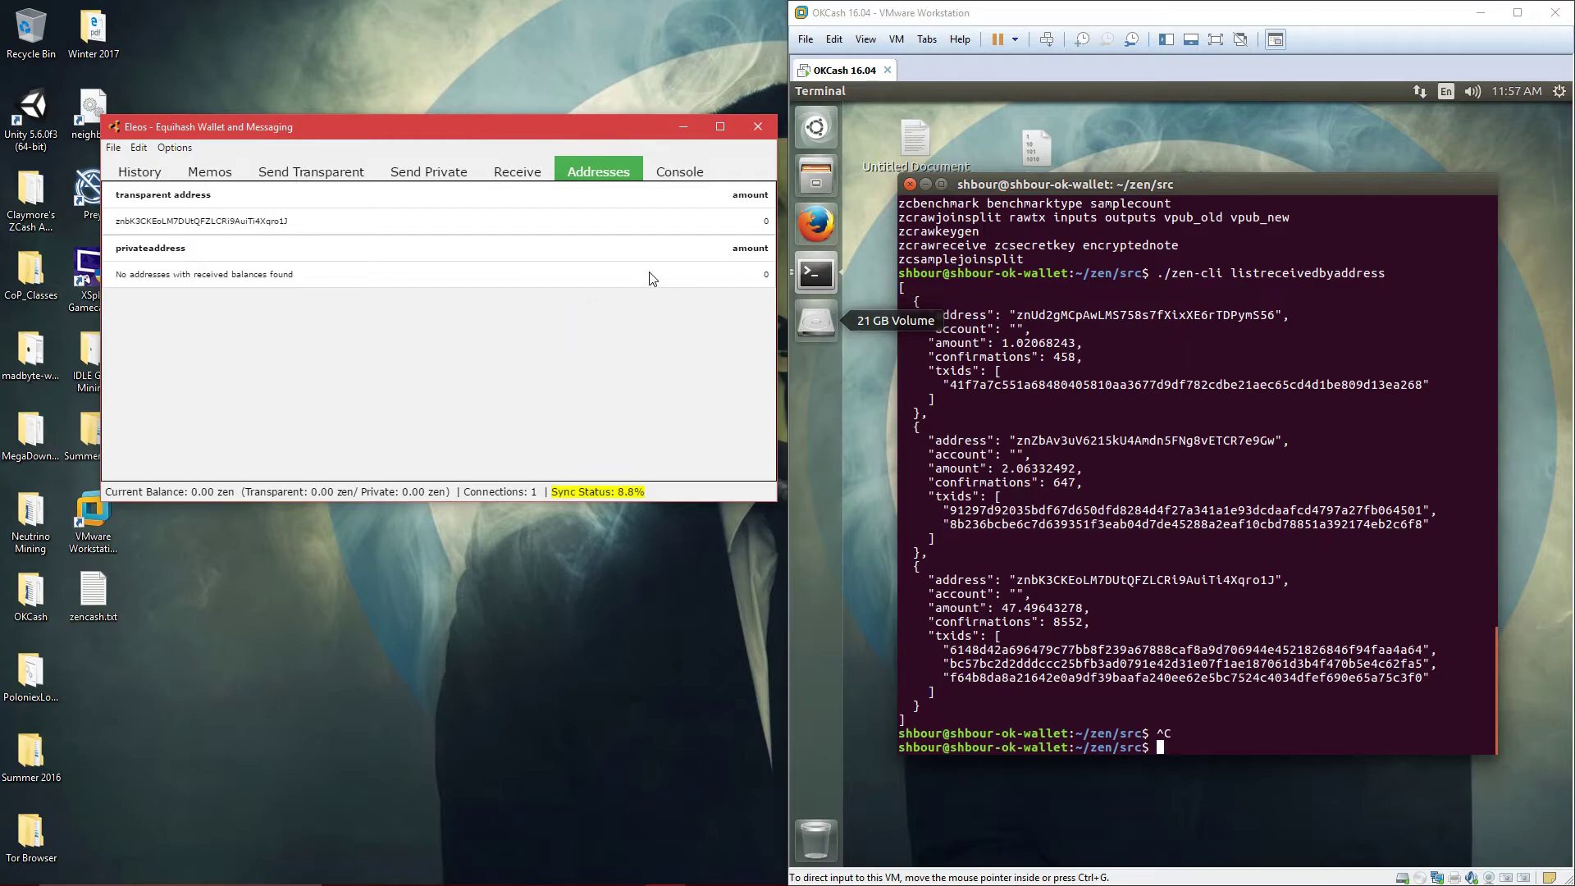
left_click(680, 172)
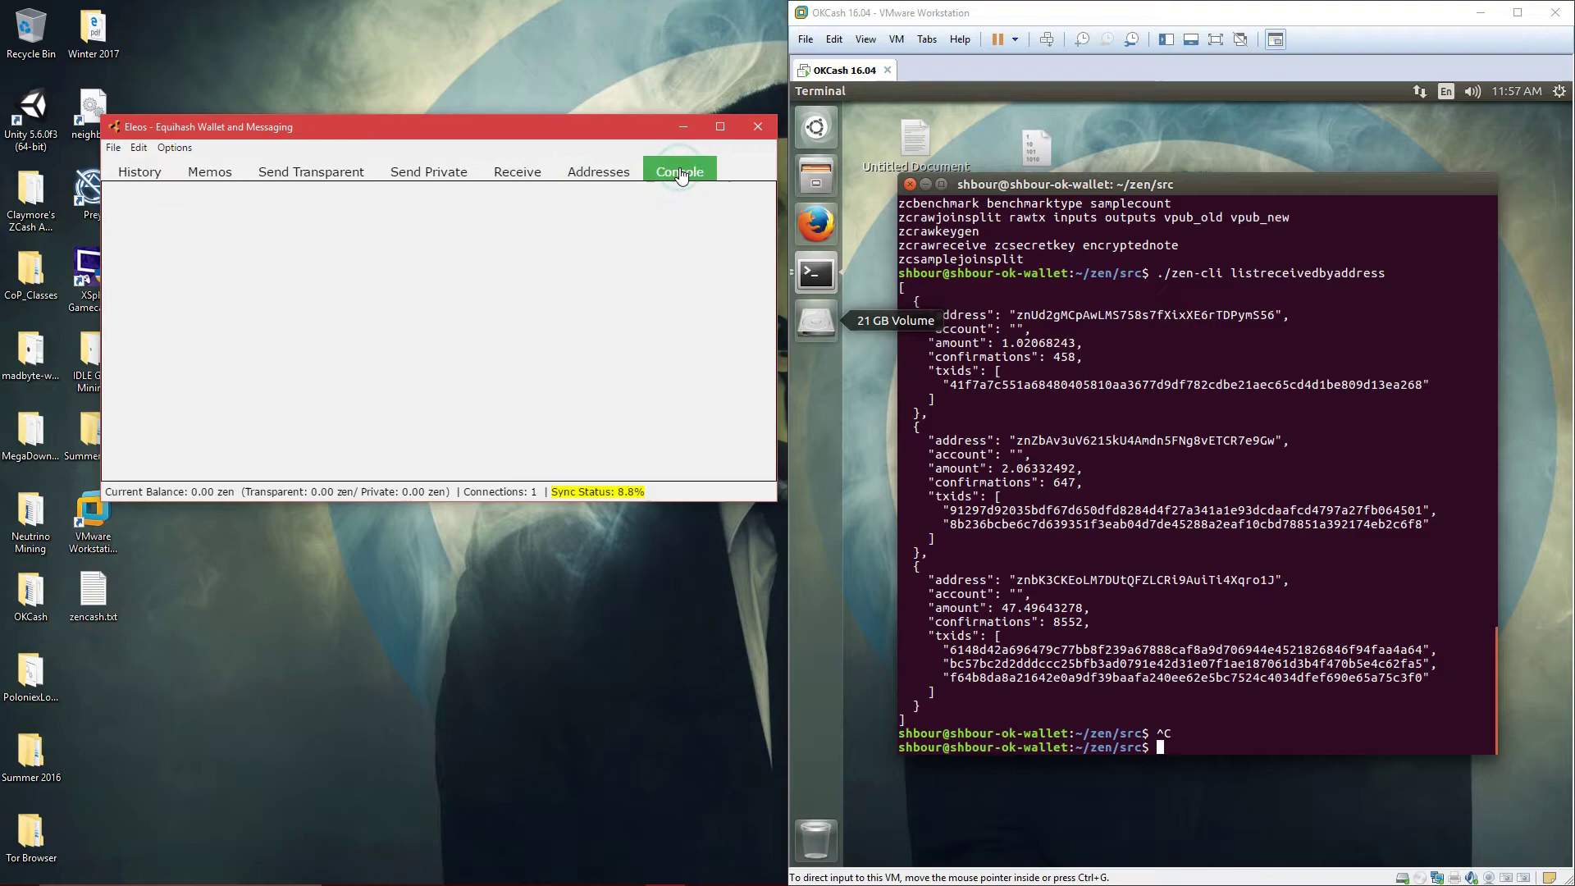
left_click(518, 174)
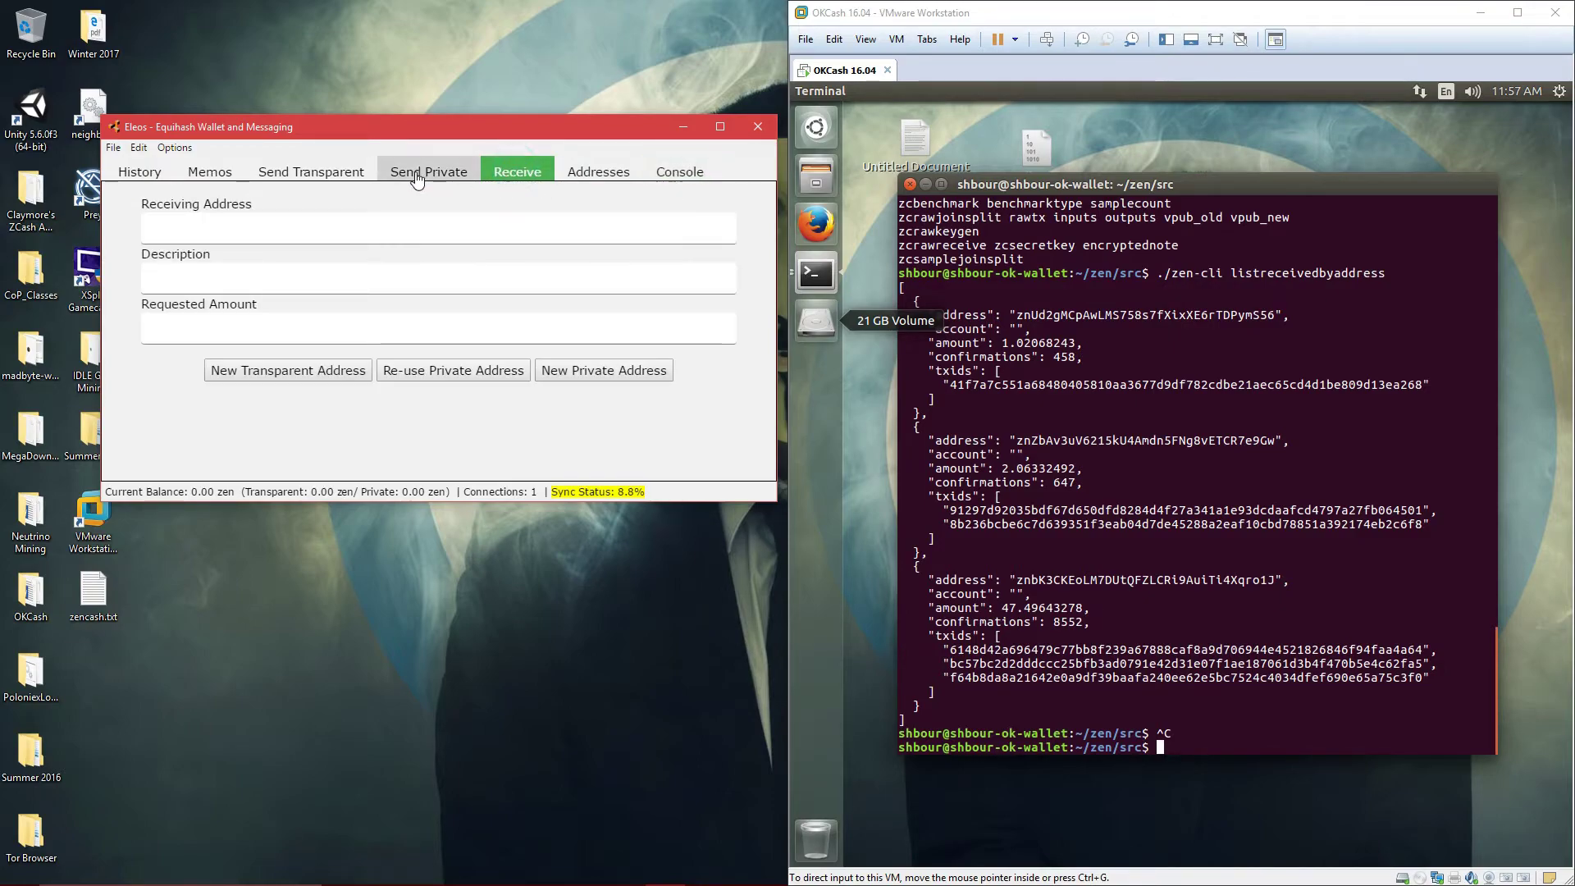
left_click(430, 173)
left_click(311, 173)
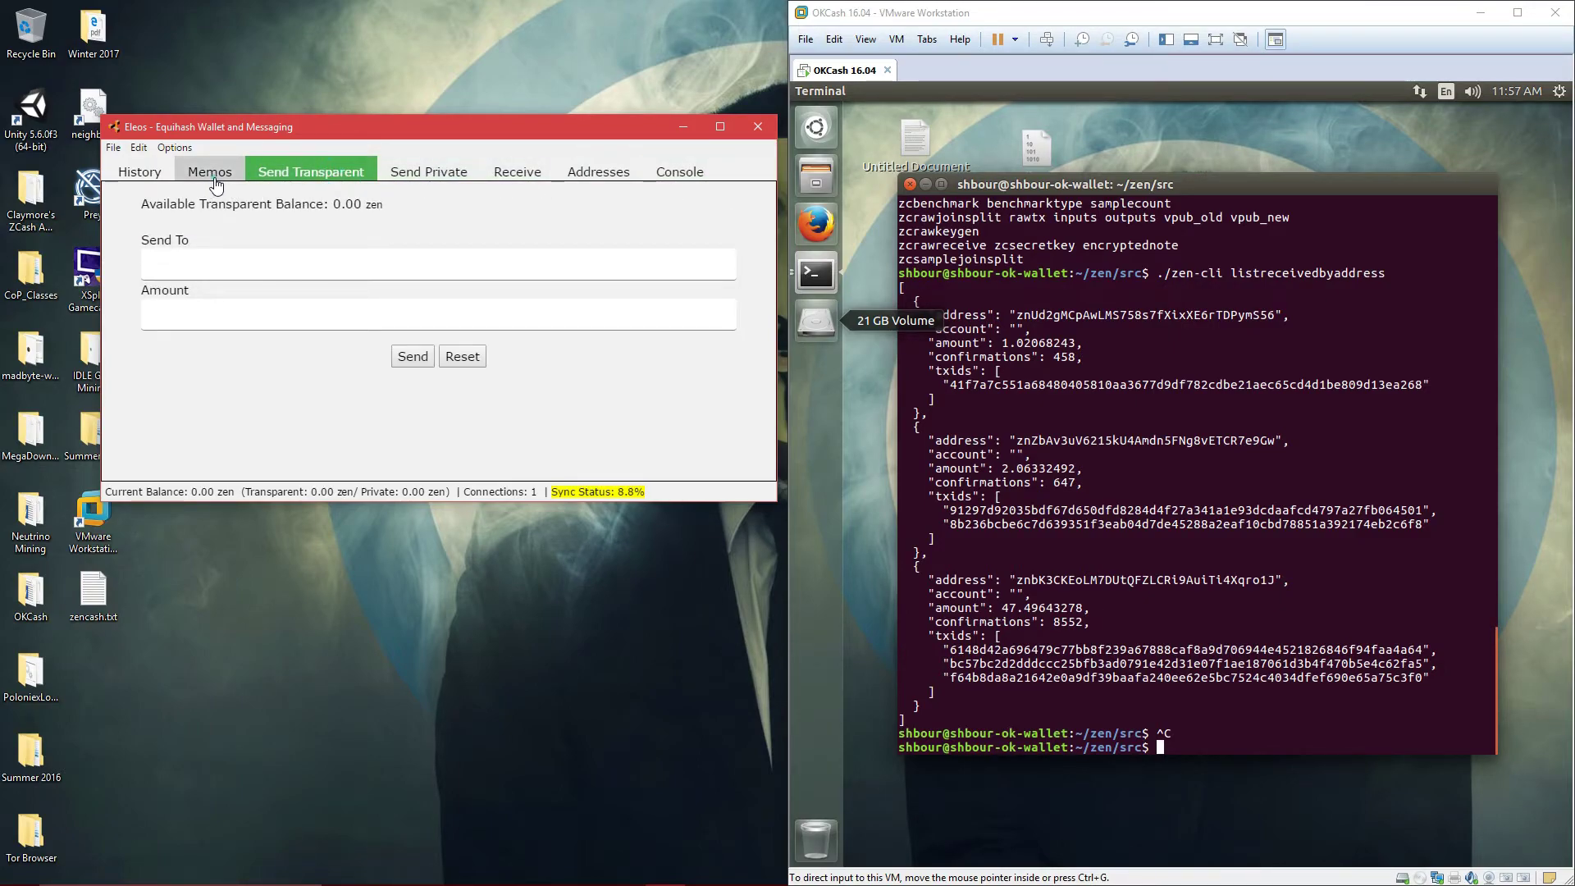
left_click(210, 174)
left_click(140, 172)
mouse_move(462, 137)
left_mouse_down()
mouse_move(493, 130)
mouse_move(457, 134)
left_mouse_up()
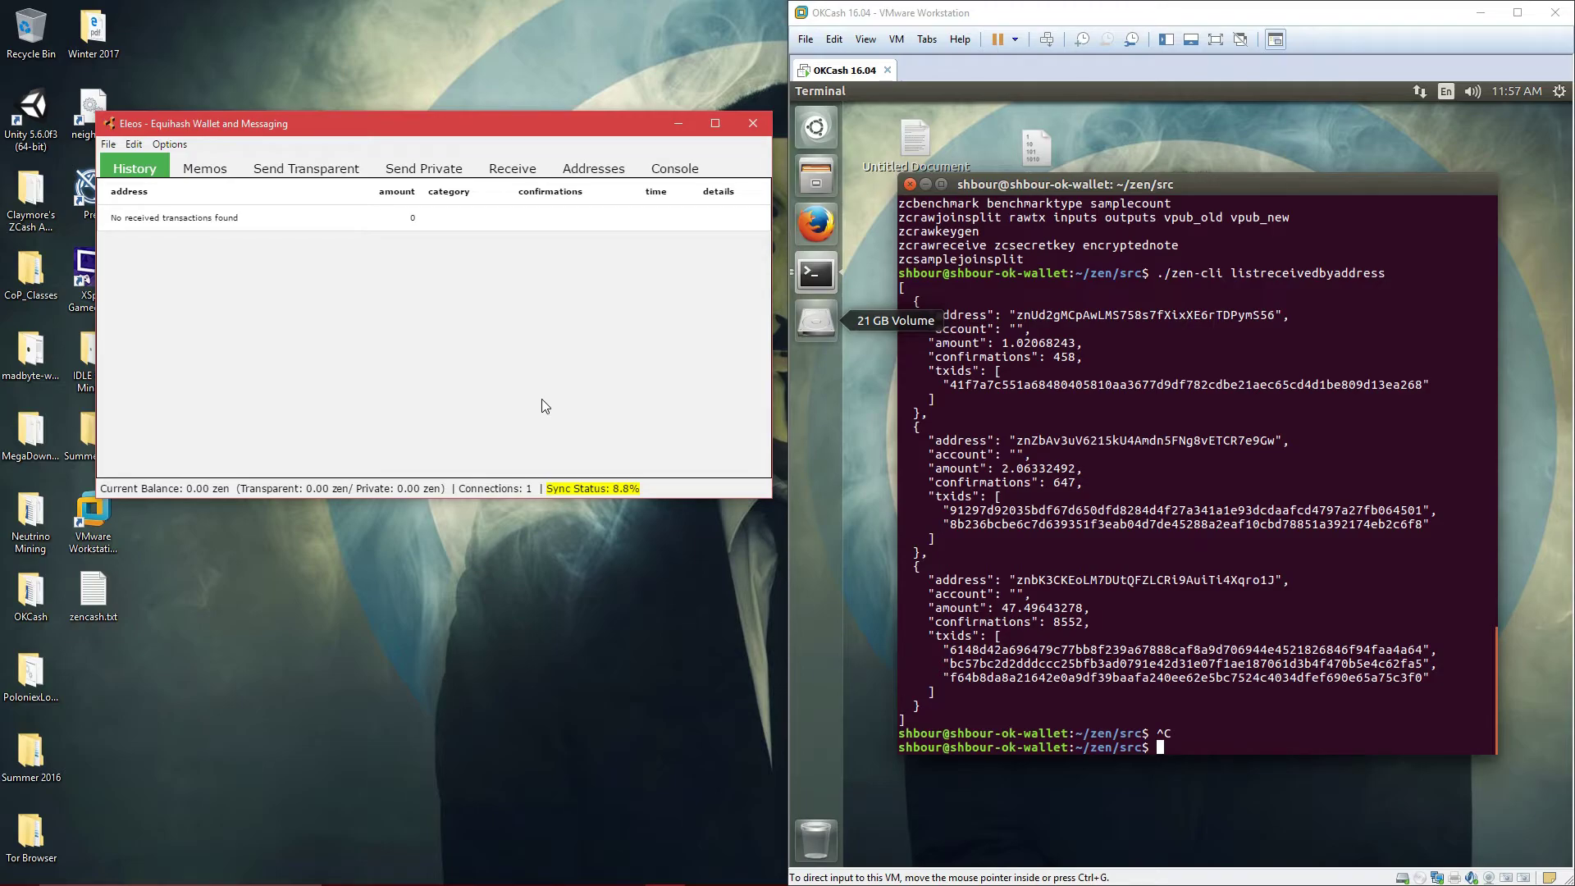
mouse_move(664, 871)
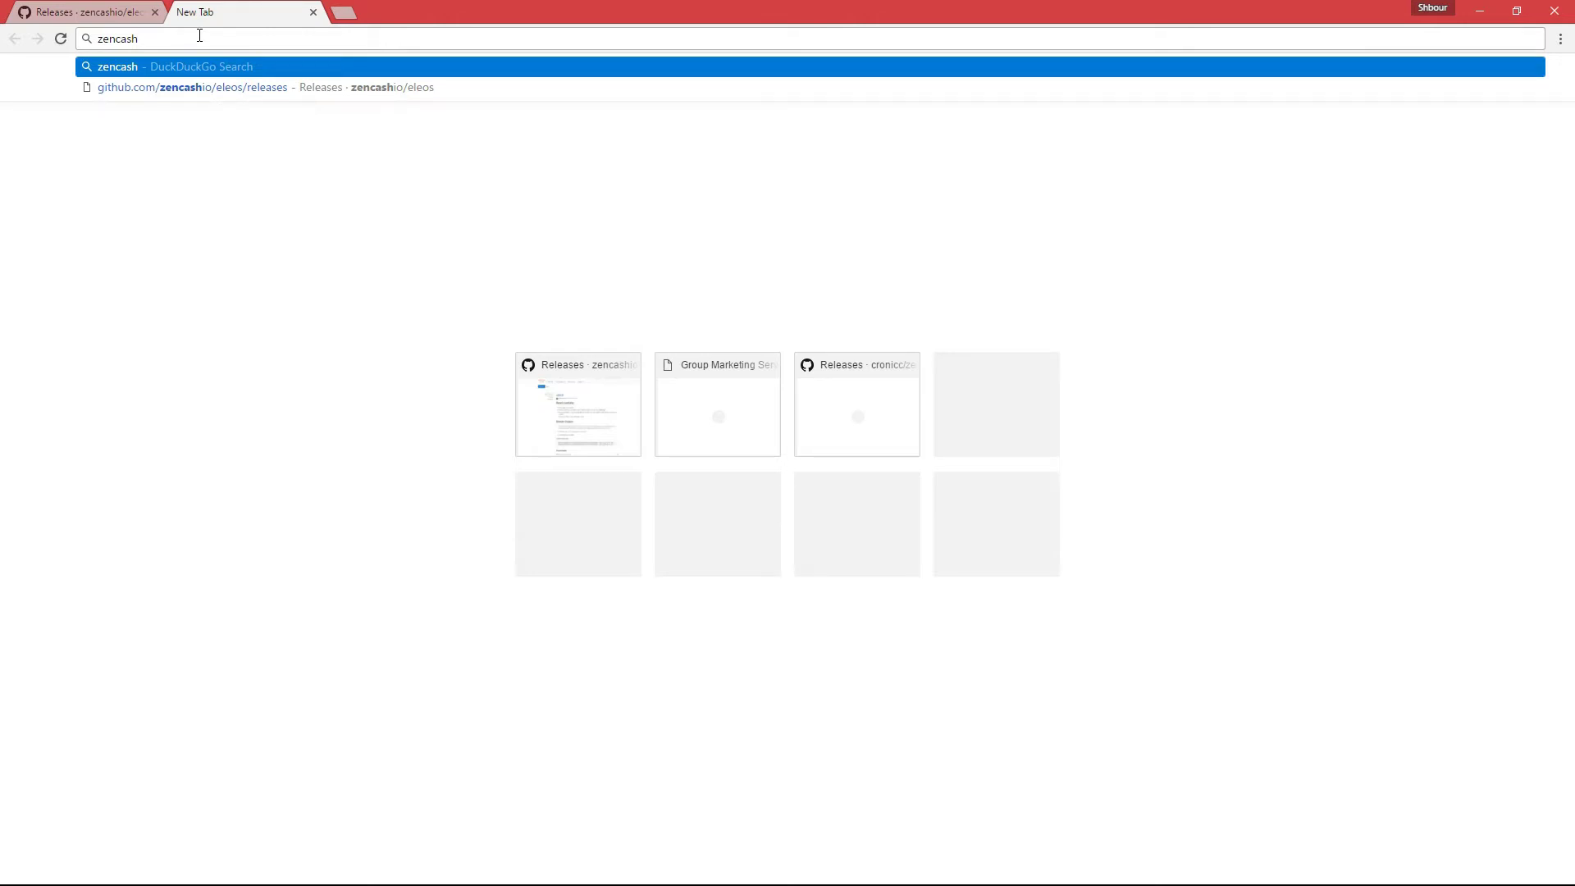
Enter zencash.slack.com into the new tab's address bar
type(".slack.com/messages/C4QGQ8SEM/")
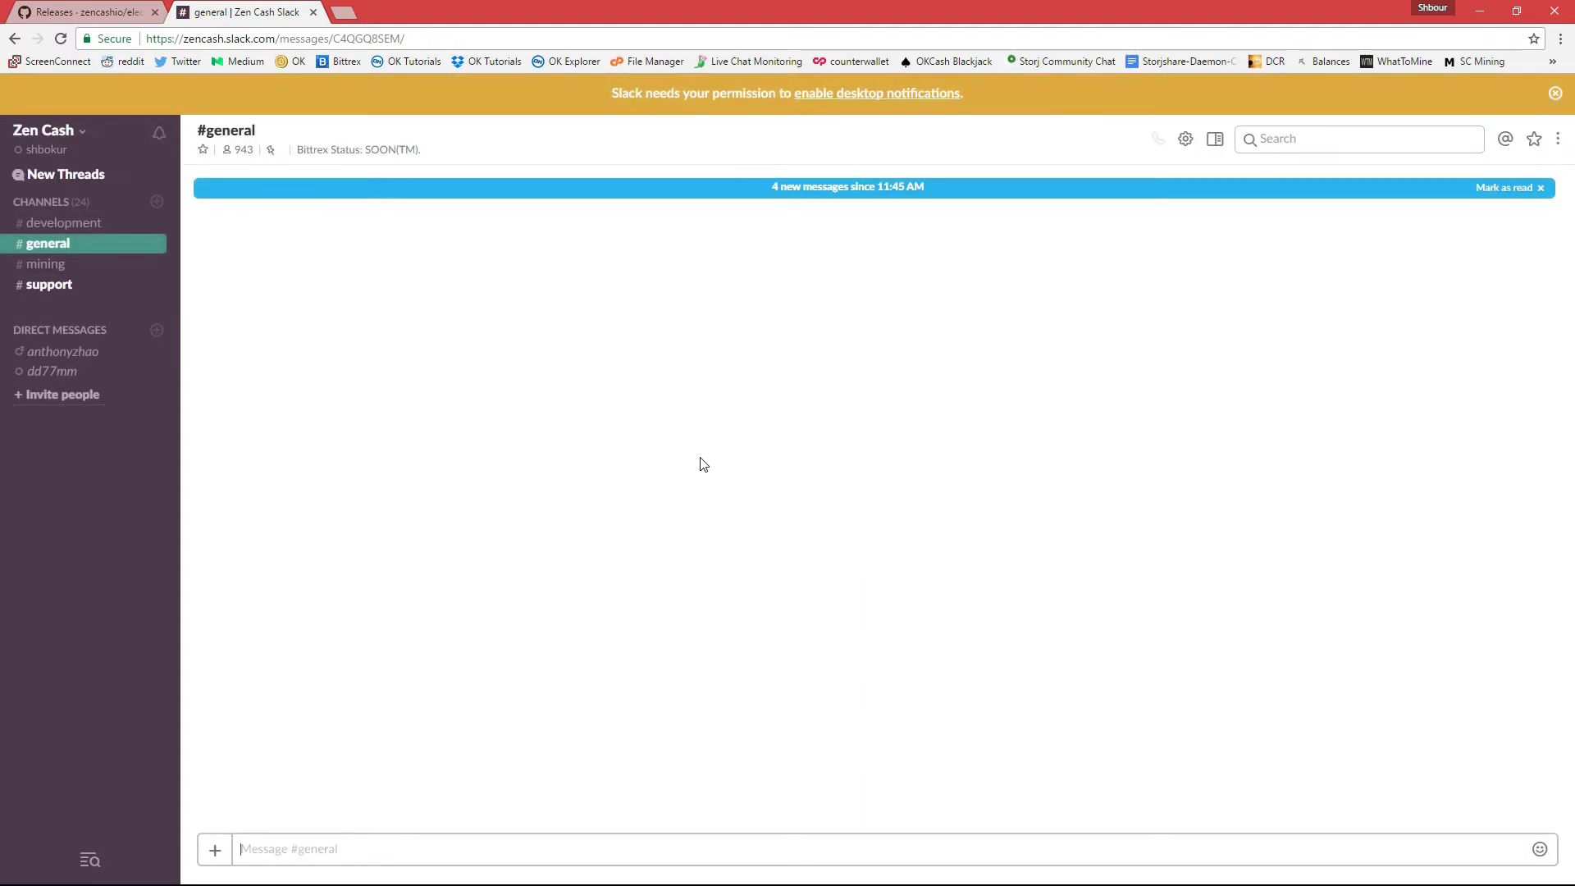
Dismiss both notification notices and switch to #support, briefly viewing its channel details
left_click(1554, 101)
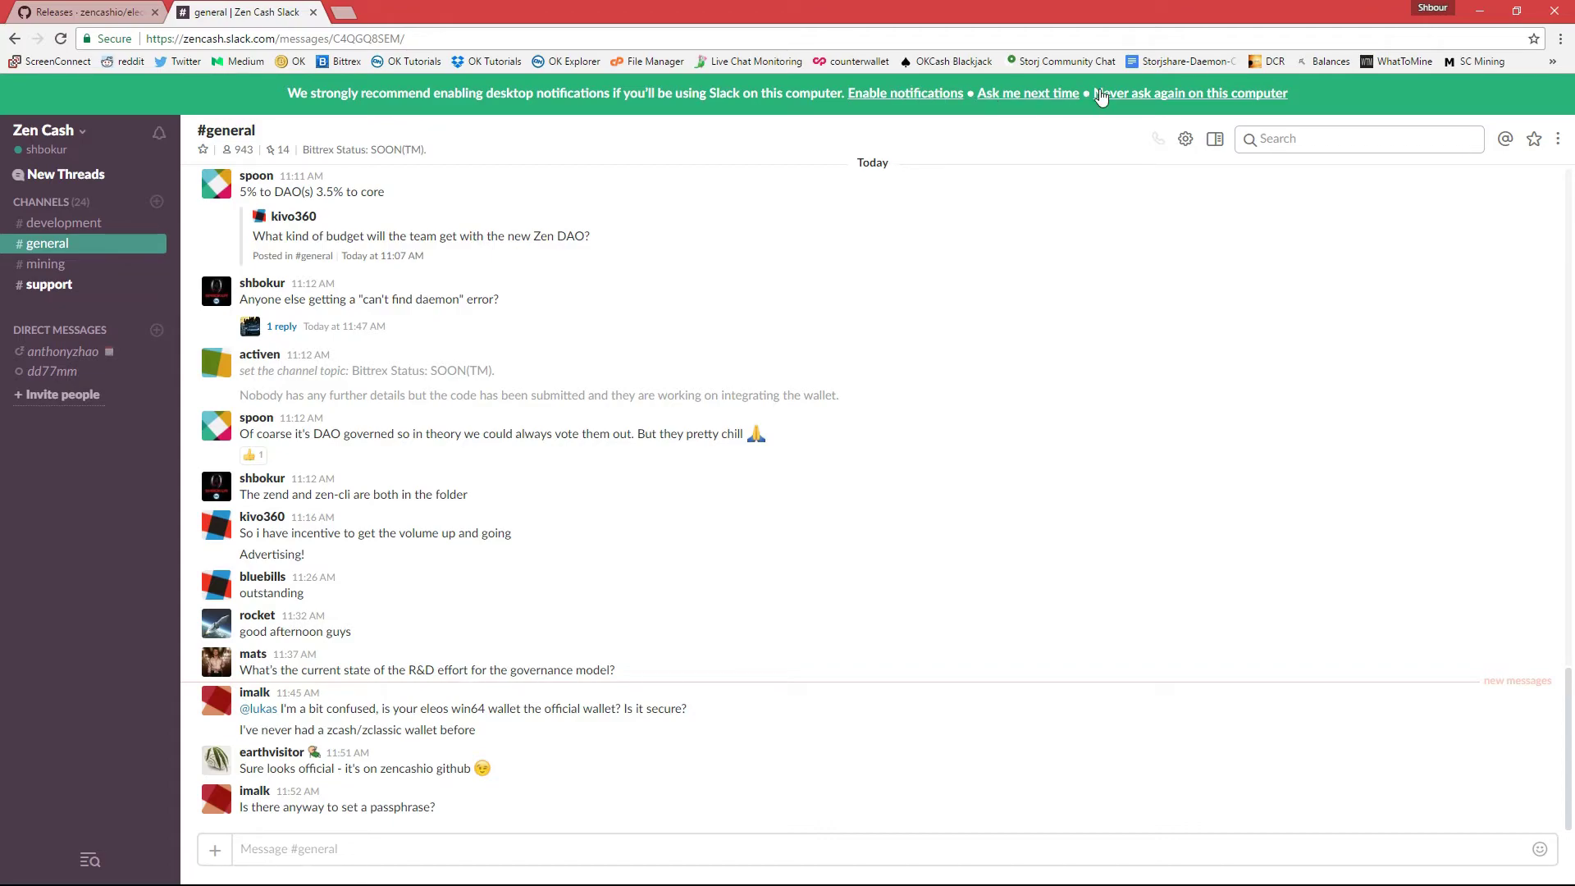
left_click(1146, 95)
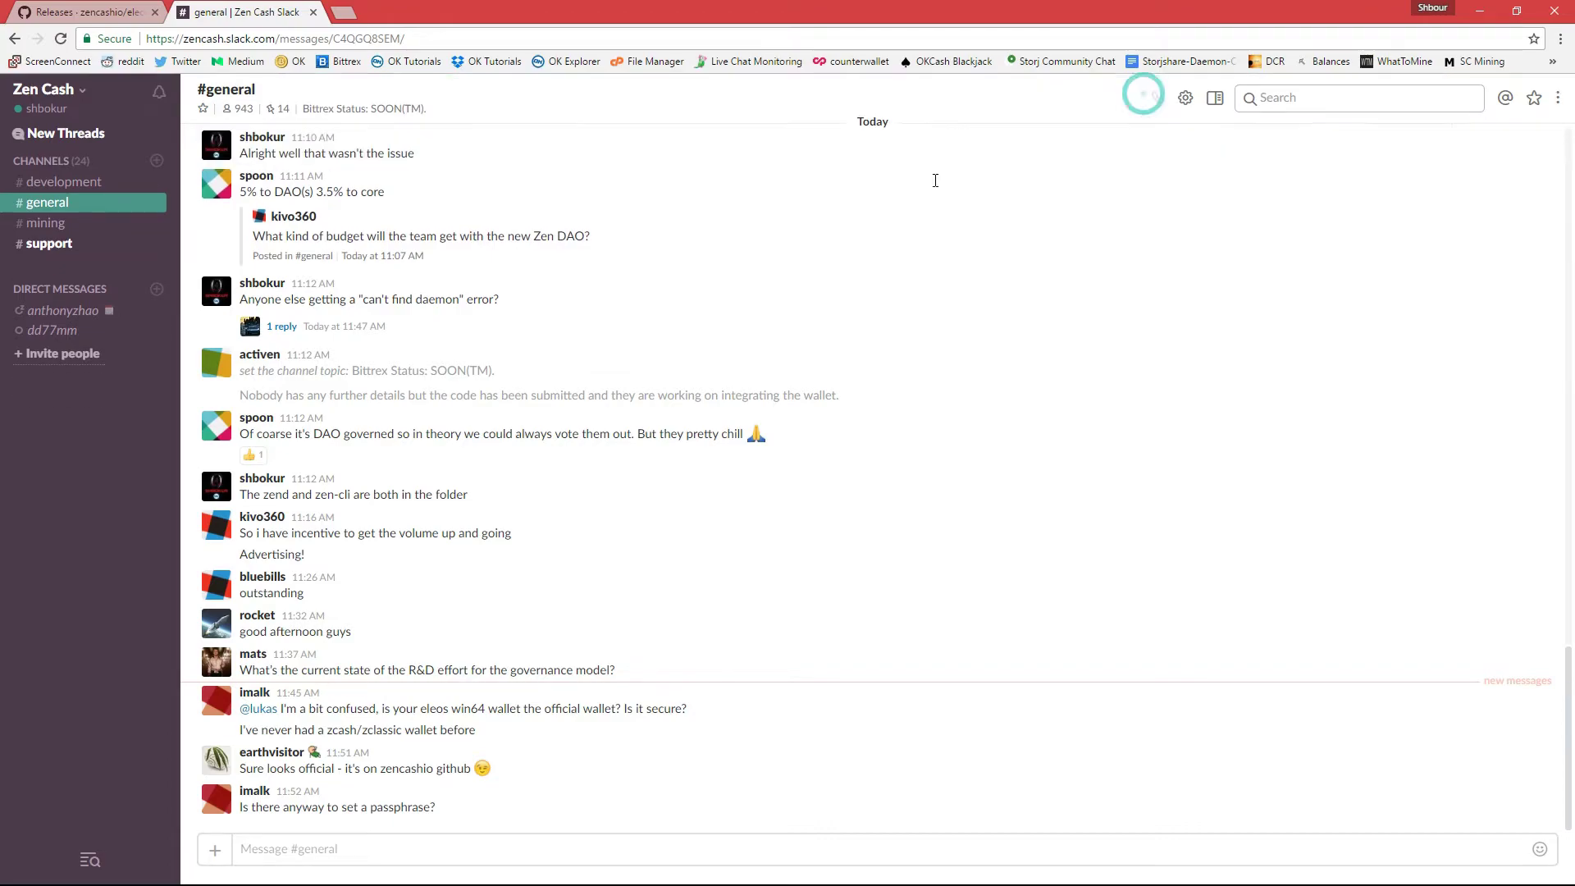
left_click(57, 244)
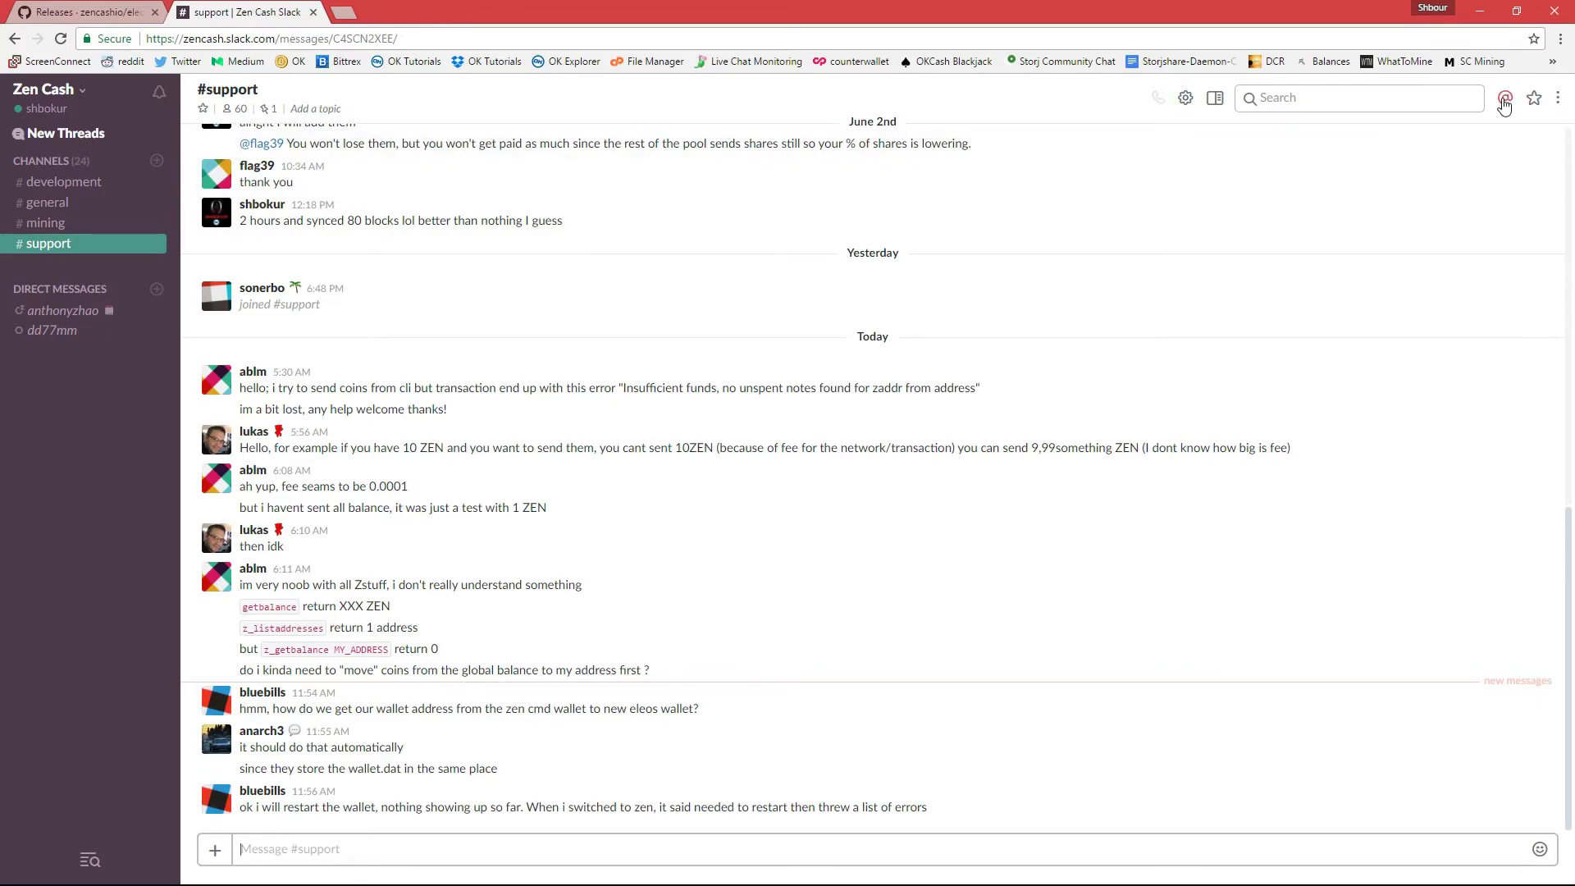
left_click(270, 110)
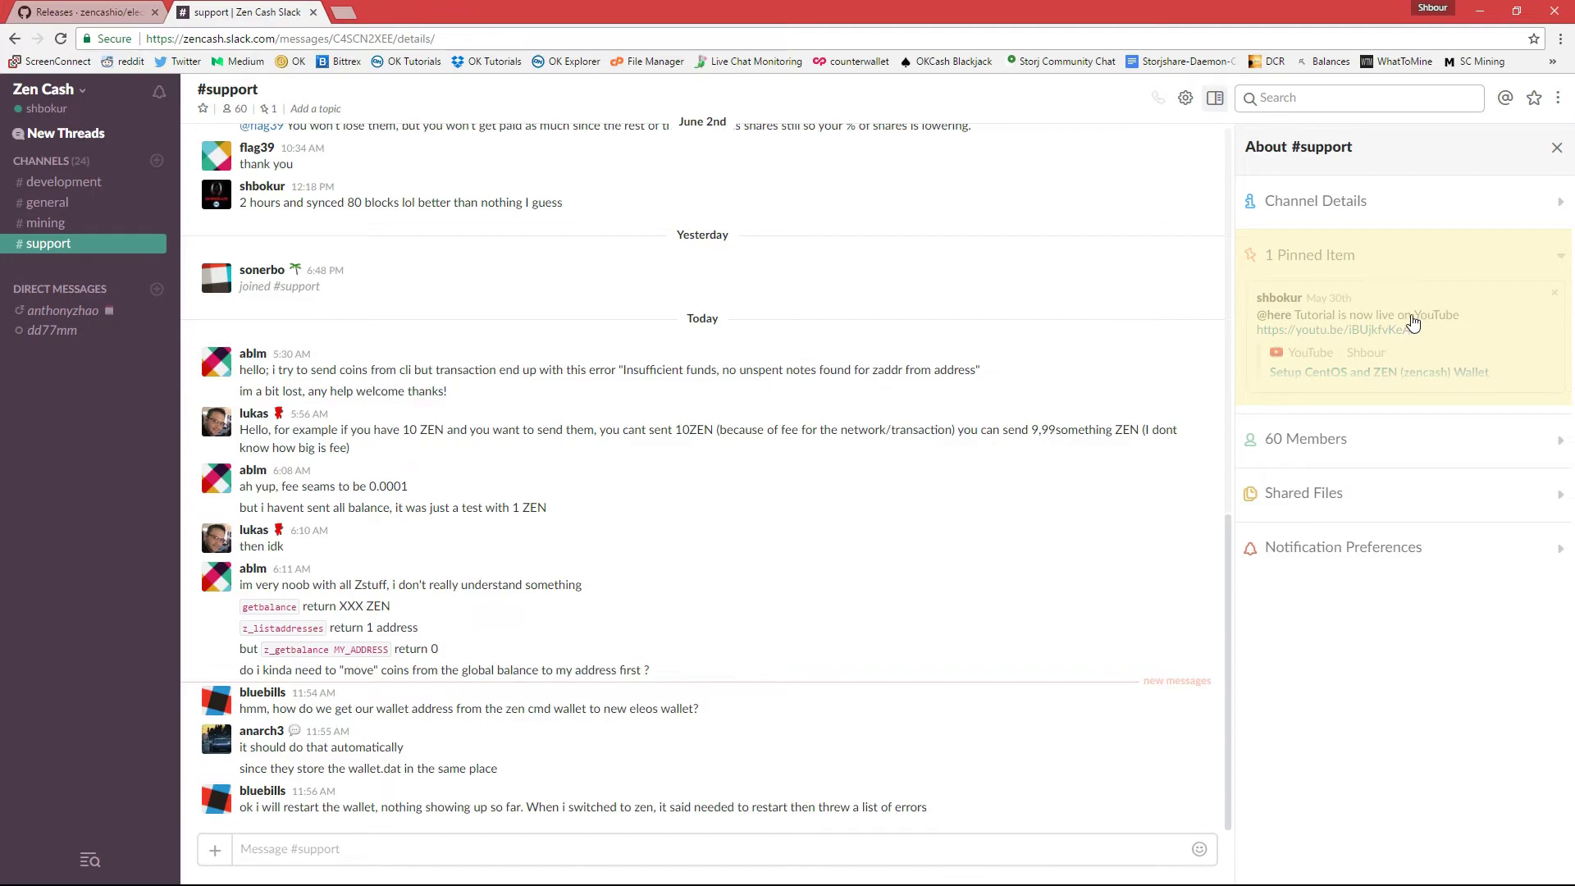
left_click(1557, 147)
Scroll back to the May 30th message and select its eleven addnode lines
scroll(1532, 552, "up", 10)
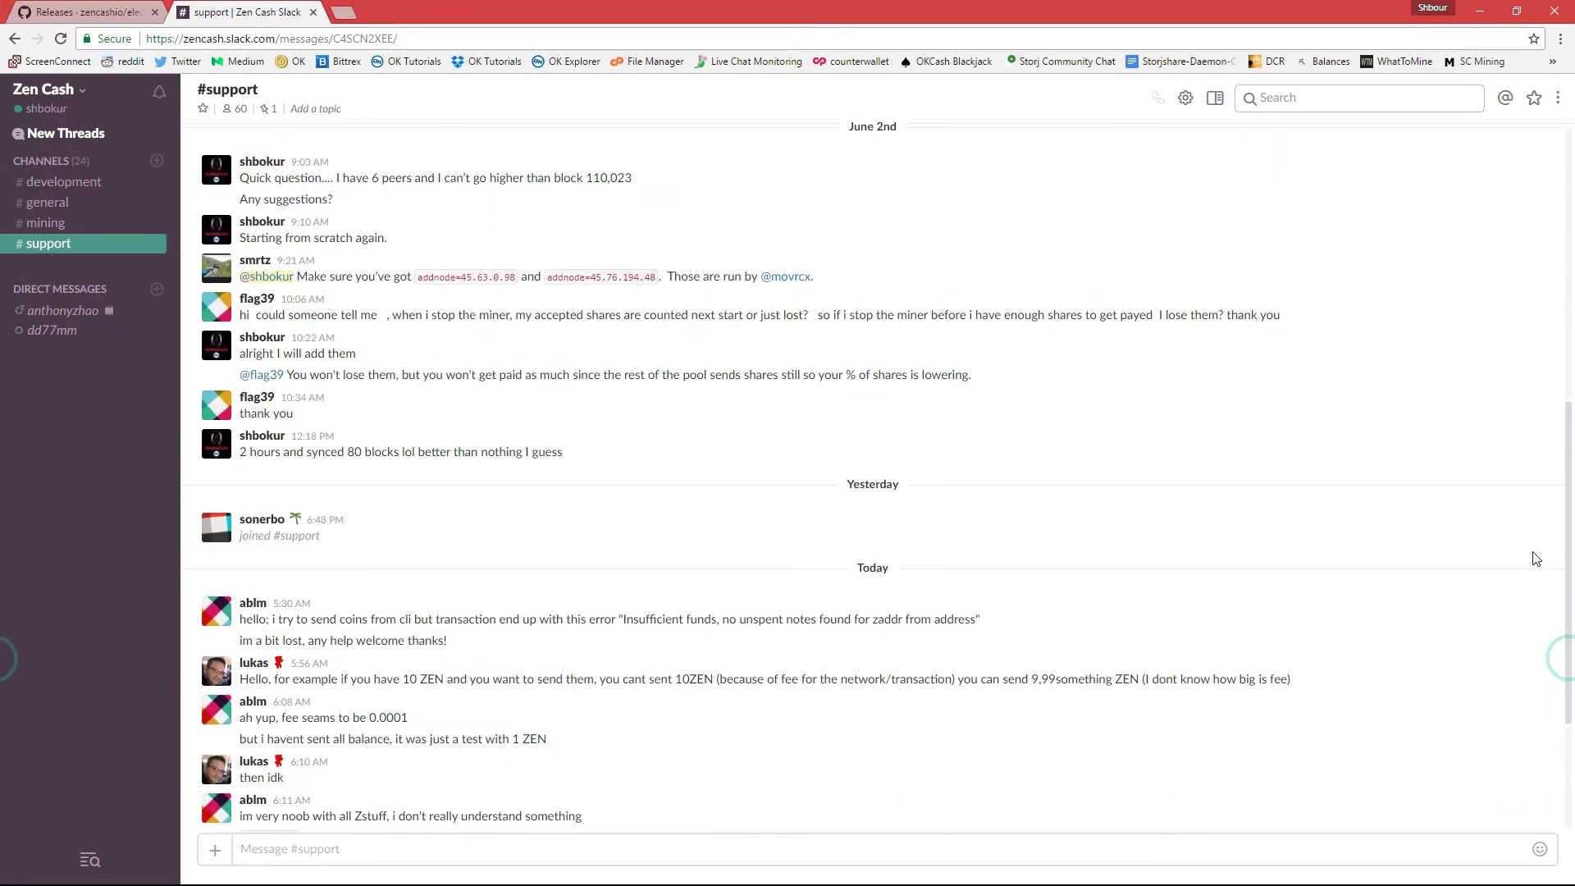
scroll(1526, 328, "up", 3)
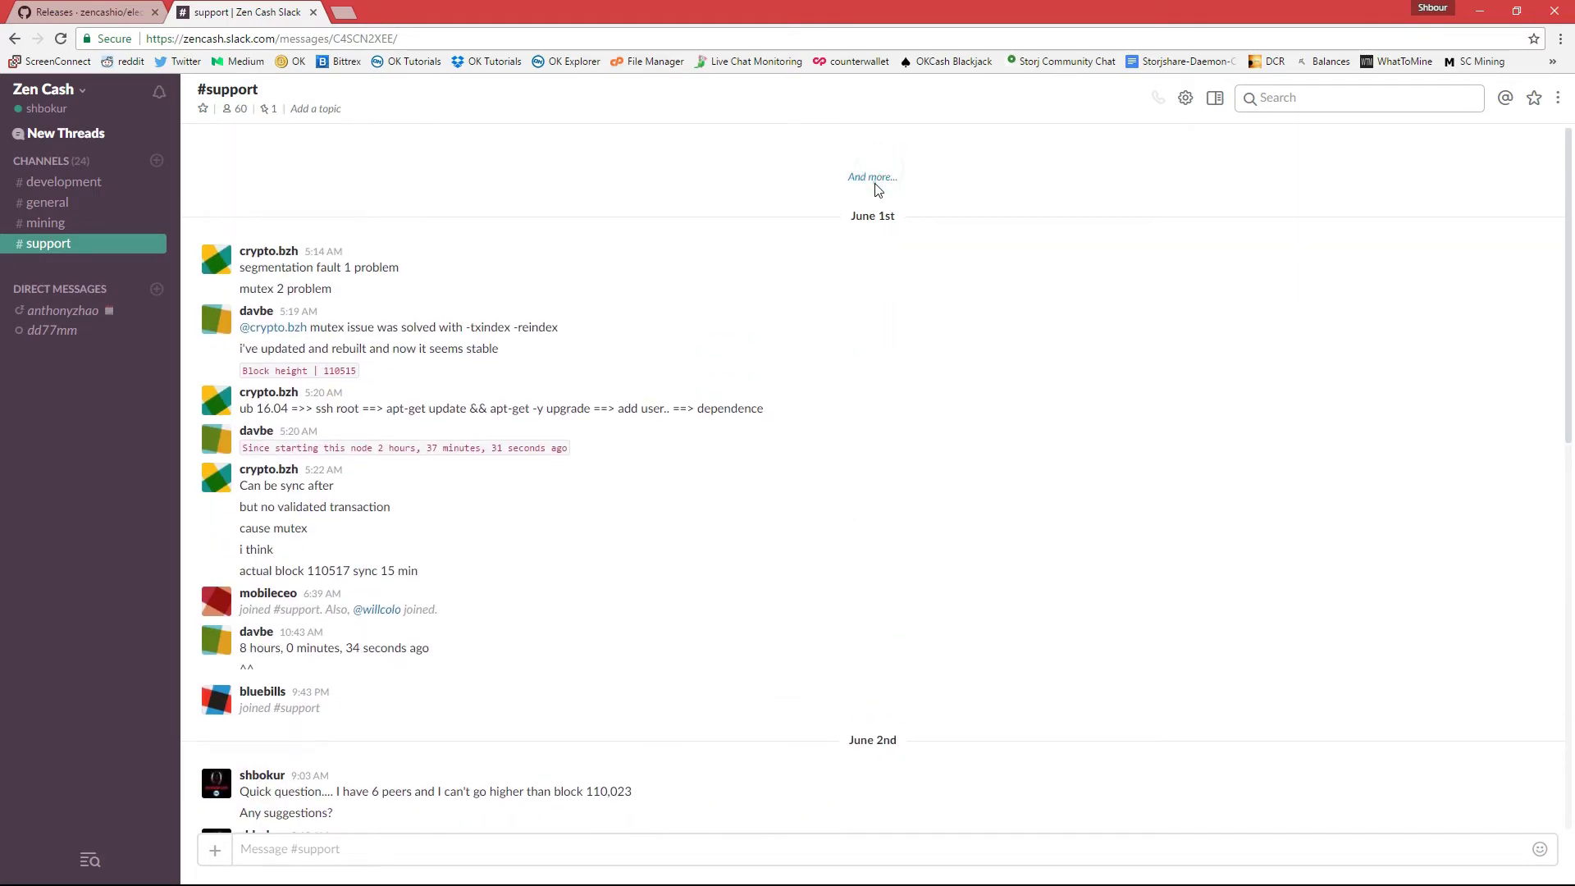
scroll(1569, 443, "down", 2)
scroll(1569, 443, "up", 10)
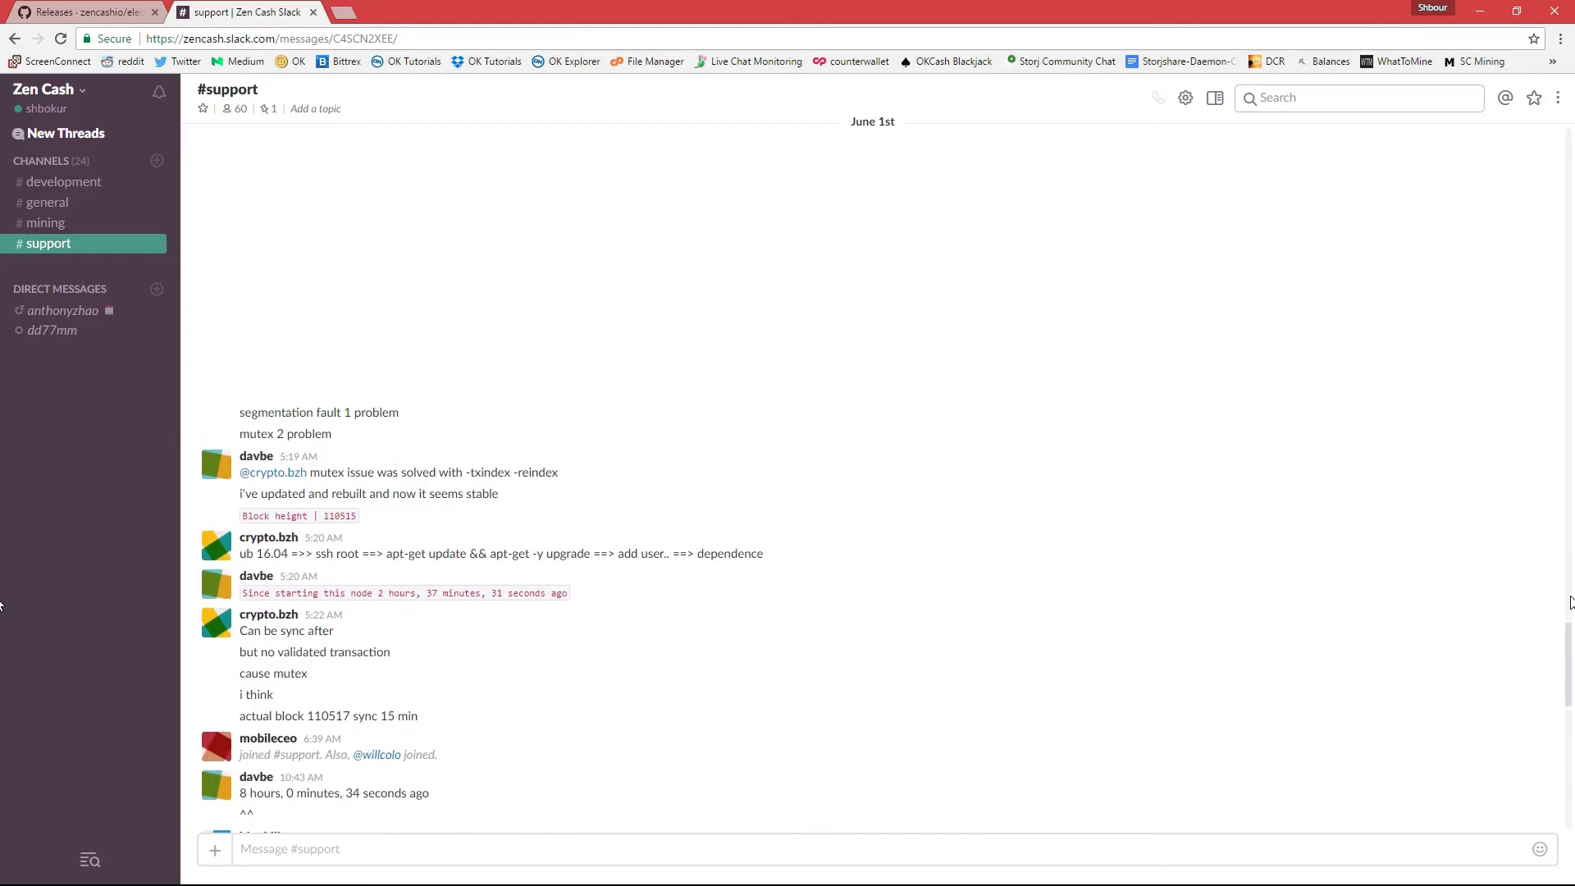
left_click_drag(1565, 561, 1538, 321)
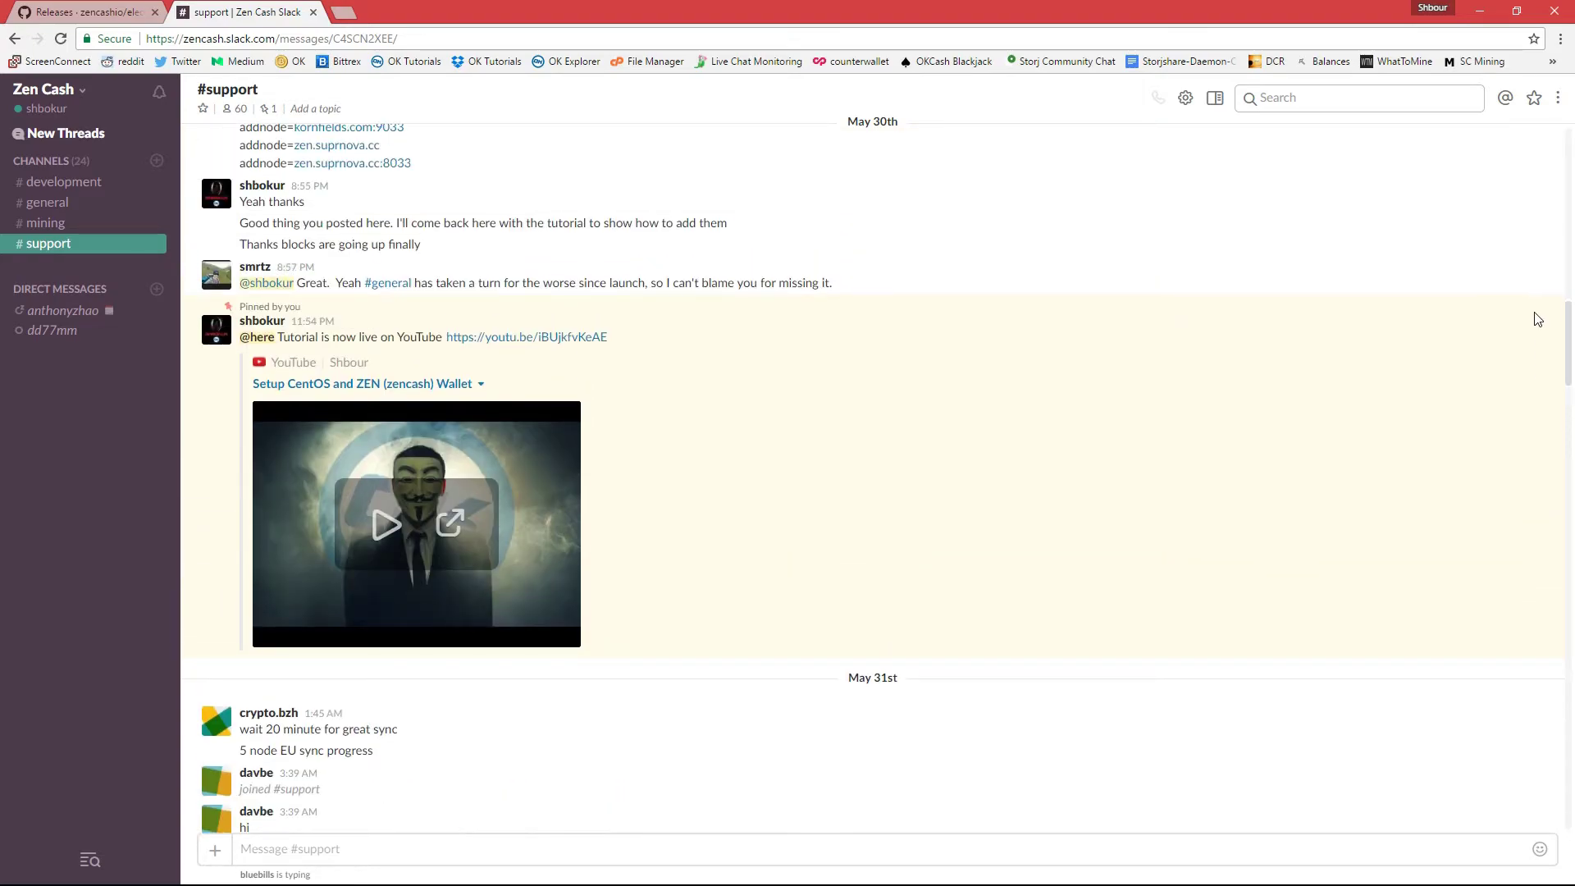
scroll(1539, 321, "up", 1)
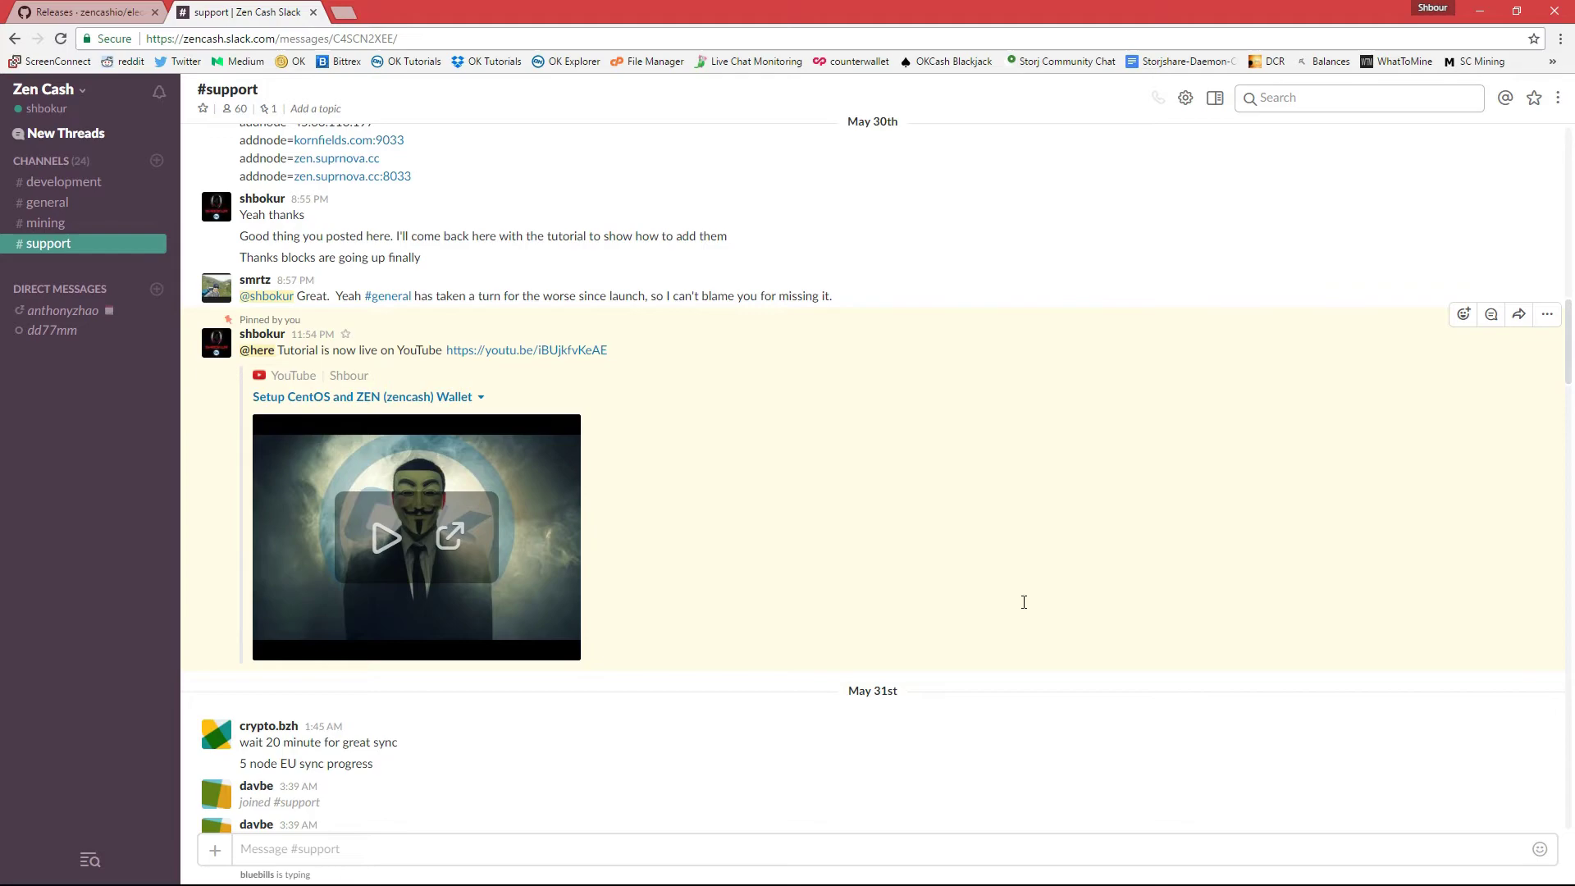
scroll(1569, 356, "up", 5)
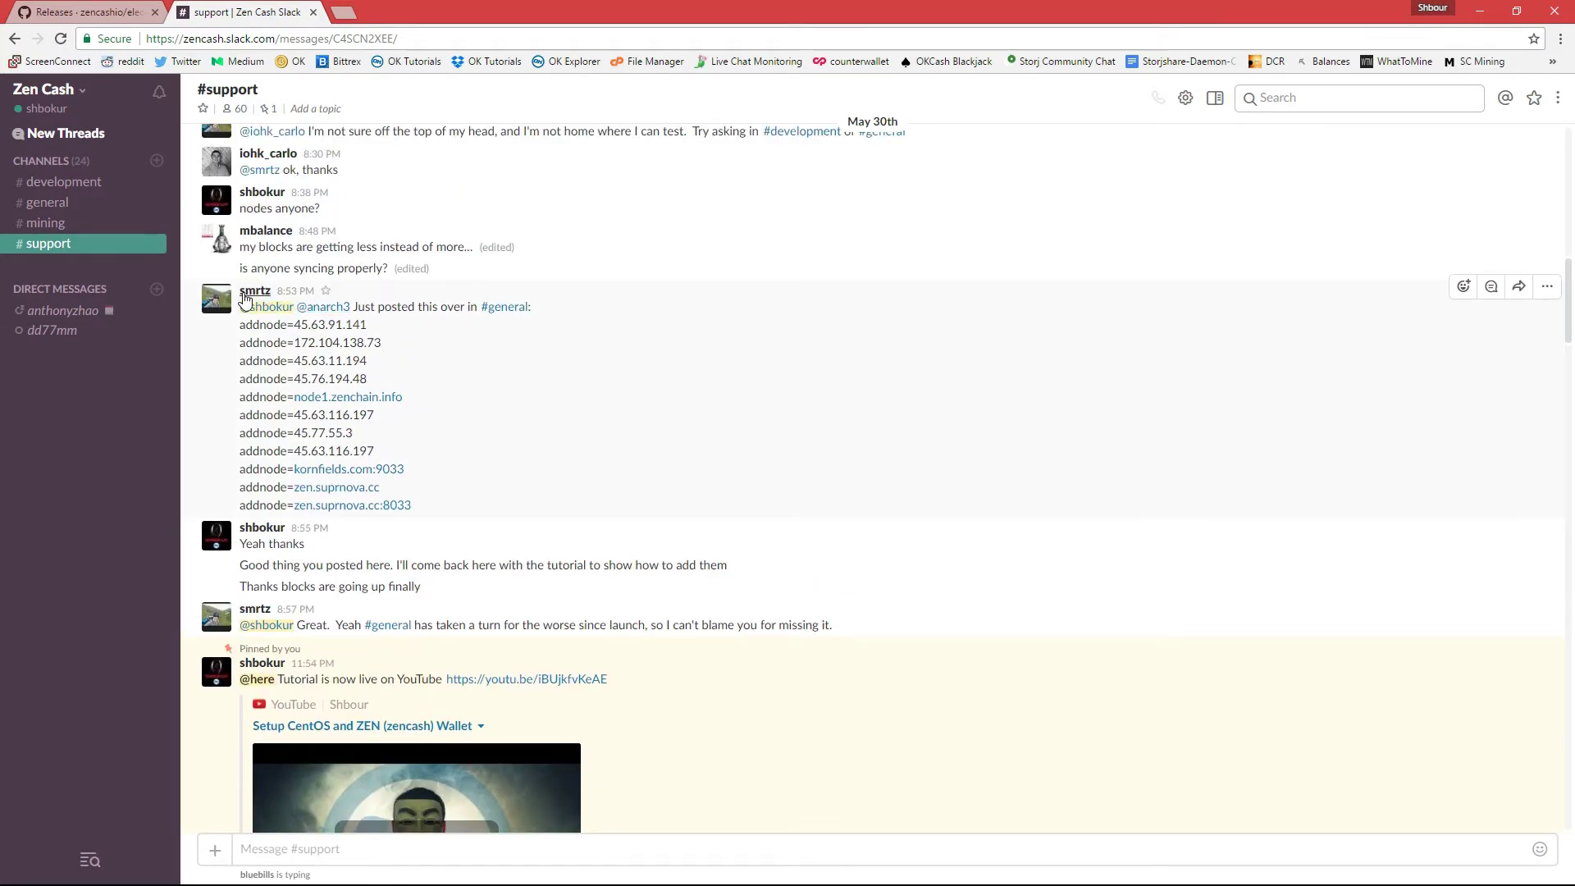
left_click_drag(241, 325, 475, 506)
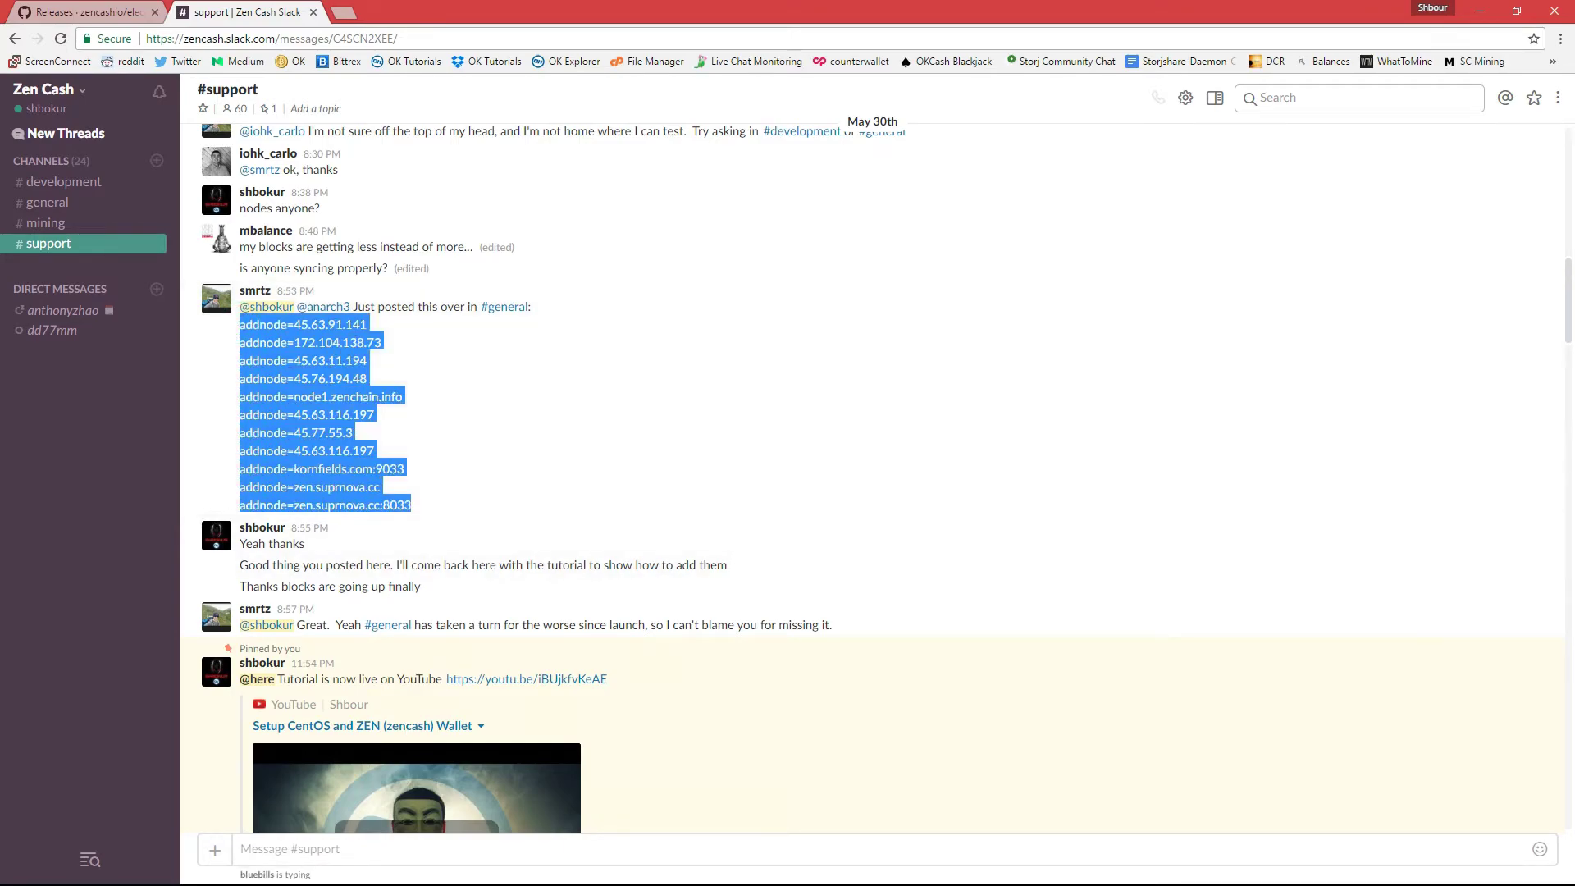
Open File Explorer at %appdata%\Zen and bring up the context menu for zen.conf
left_click(1477, 12)
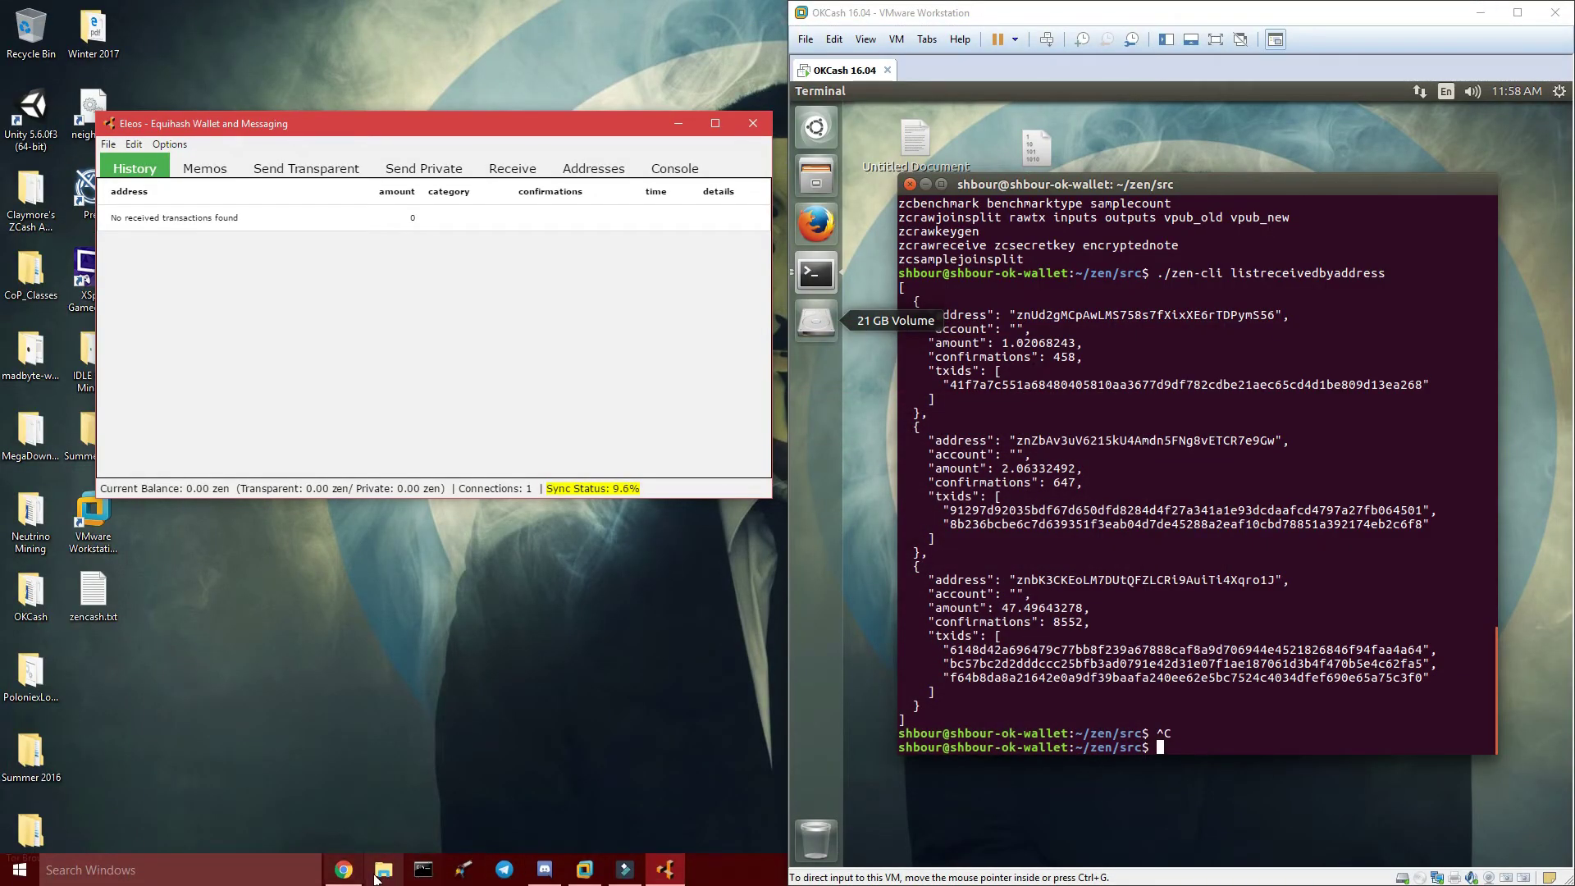
left_click(376, 875)
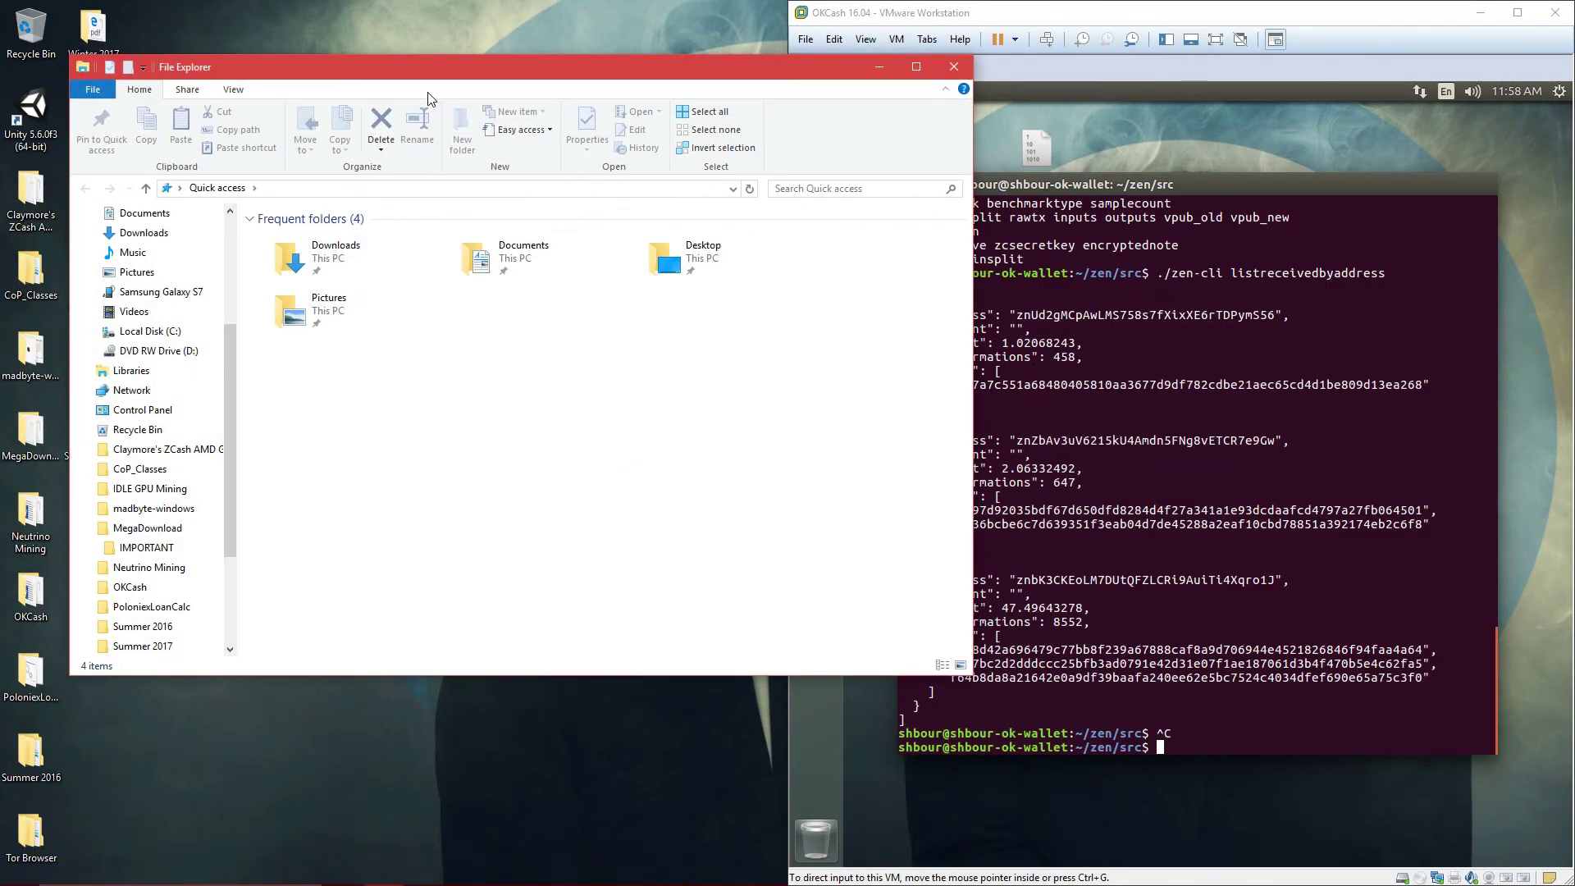
left_click(365, 189)
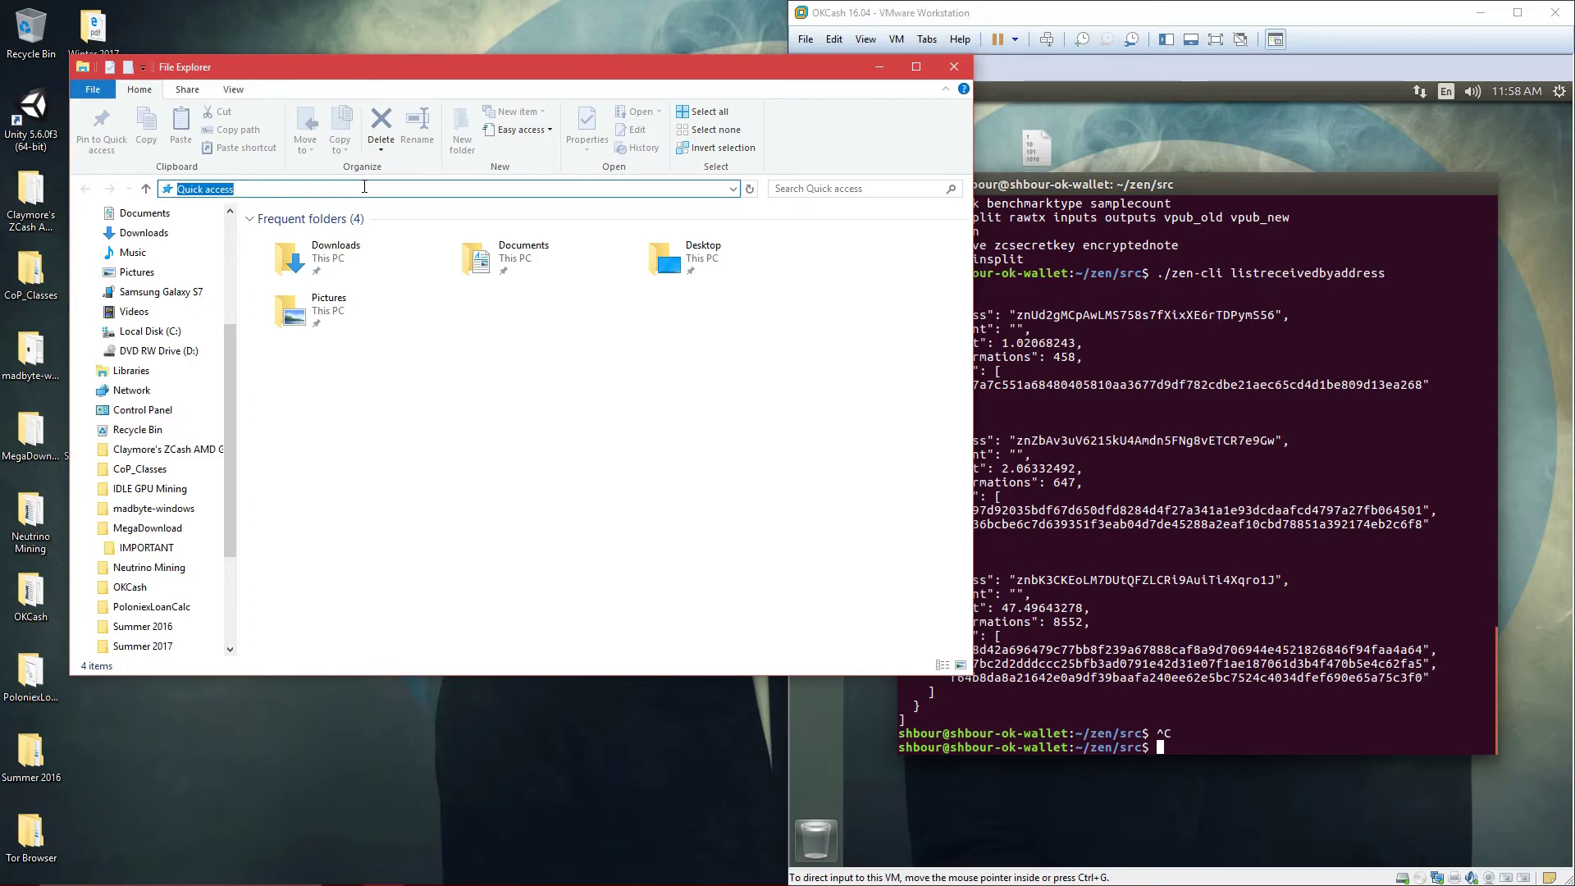
type("%appdata%")
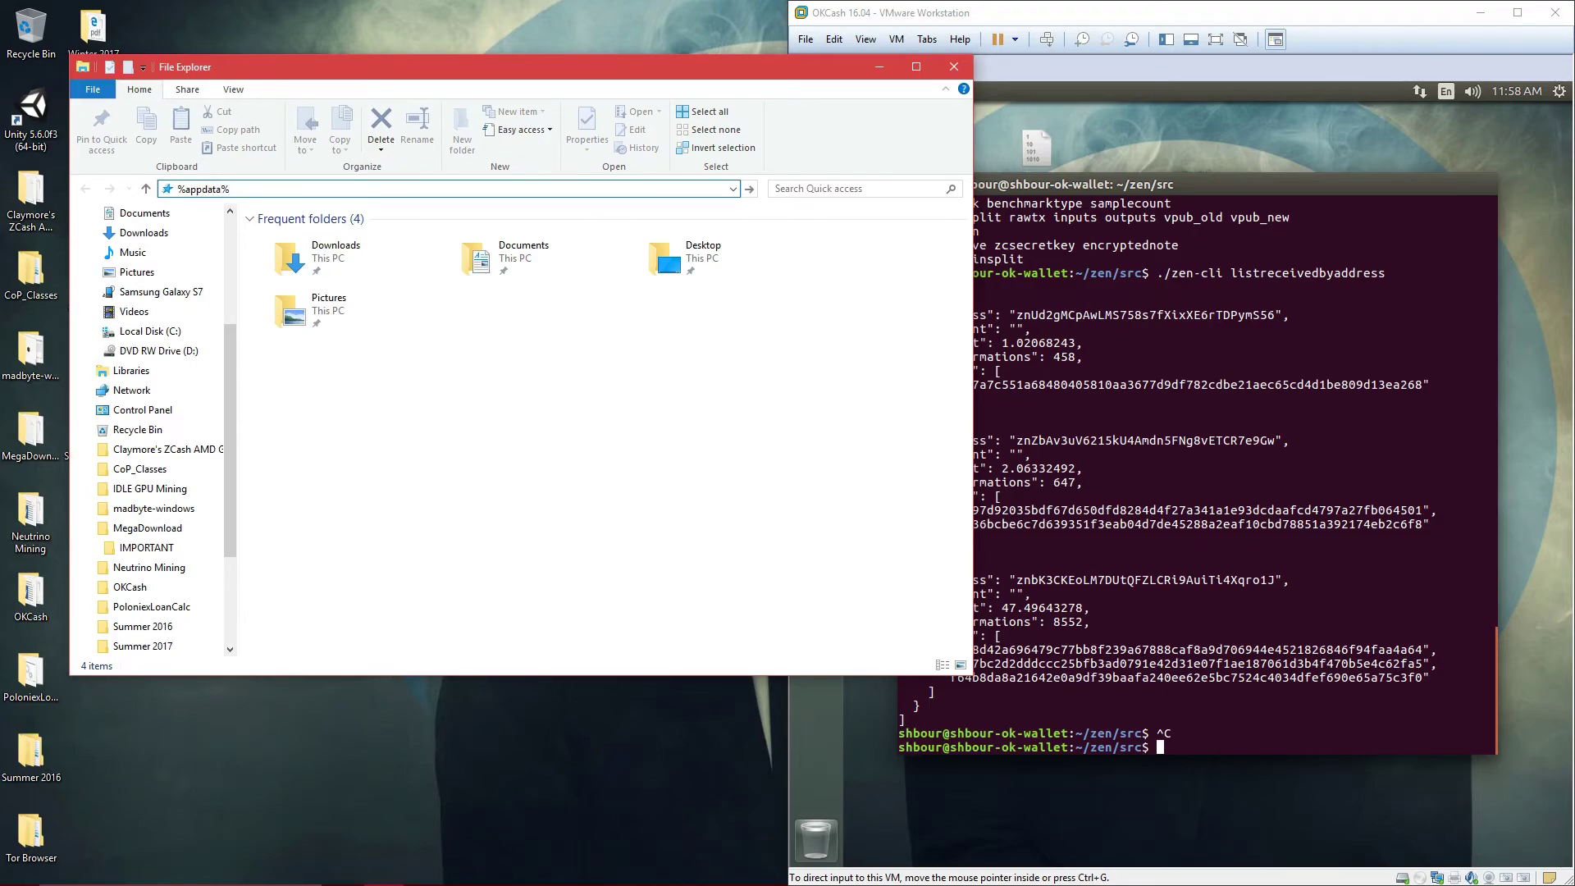
type("\\ze")
key("Down")
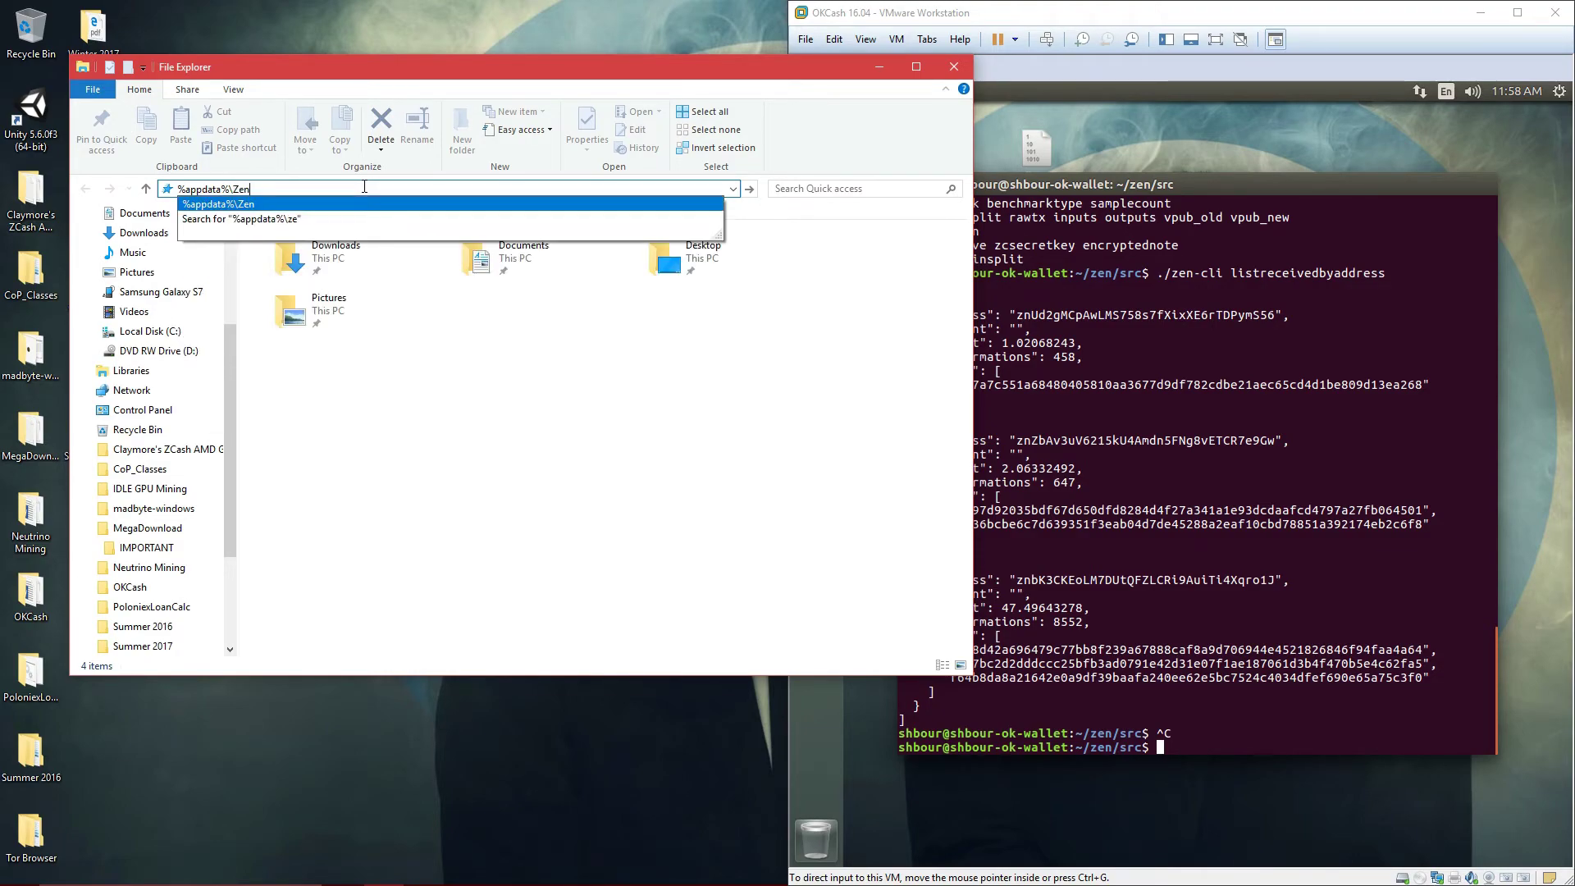
key("Return")
left_click(317, 362)
right_click(316, 362)
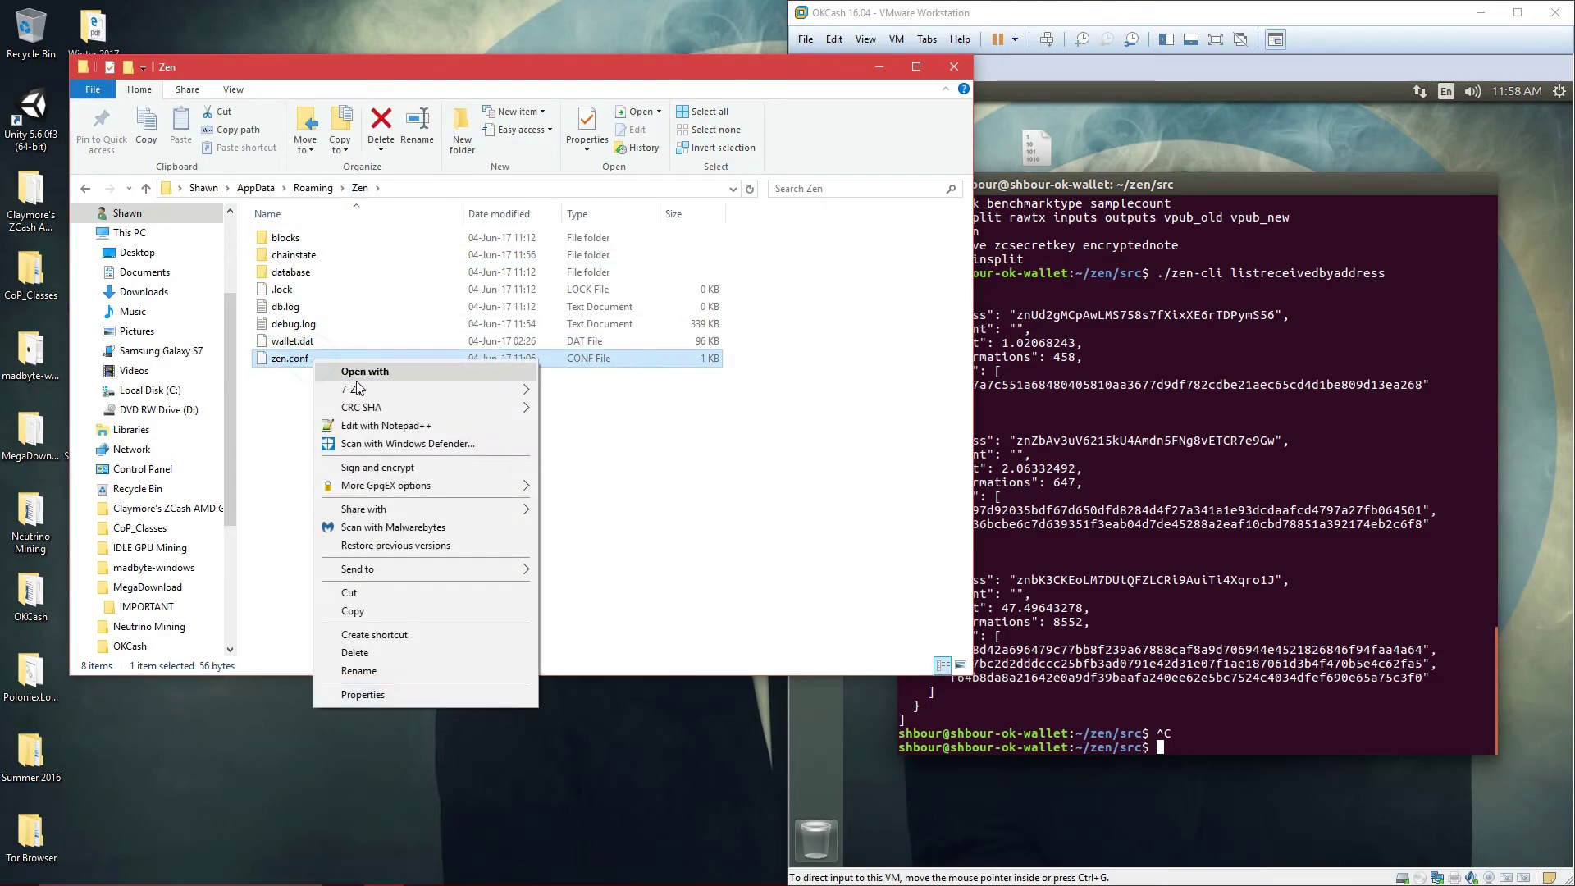
Open zen.conf in Notepad++, paste the addnode lines below rpcport, and save
left_click(374, 425)
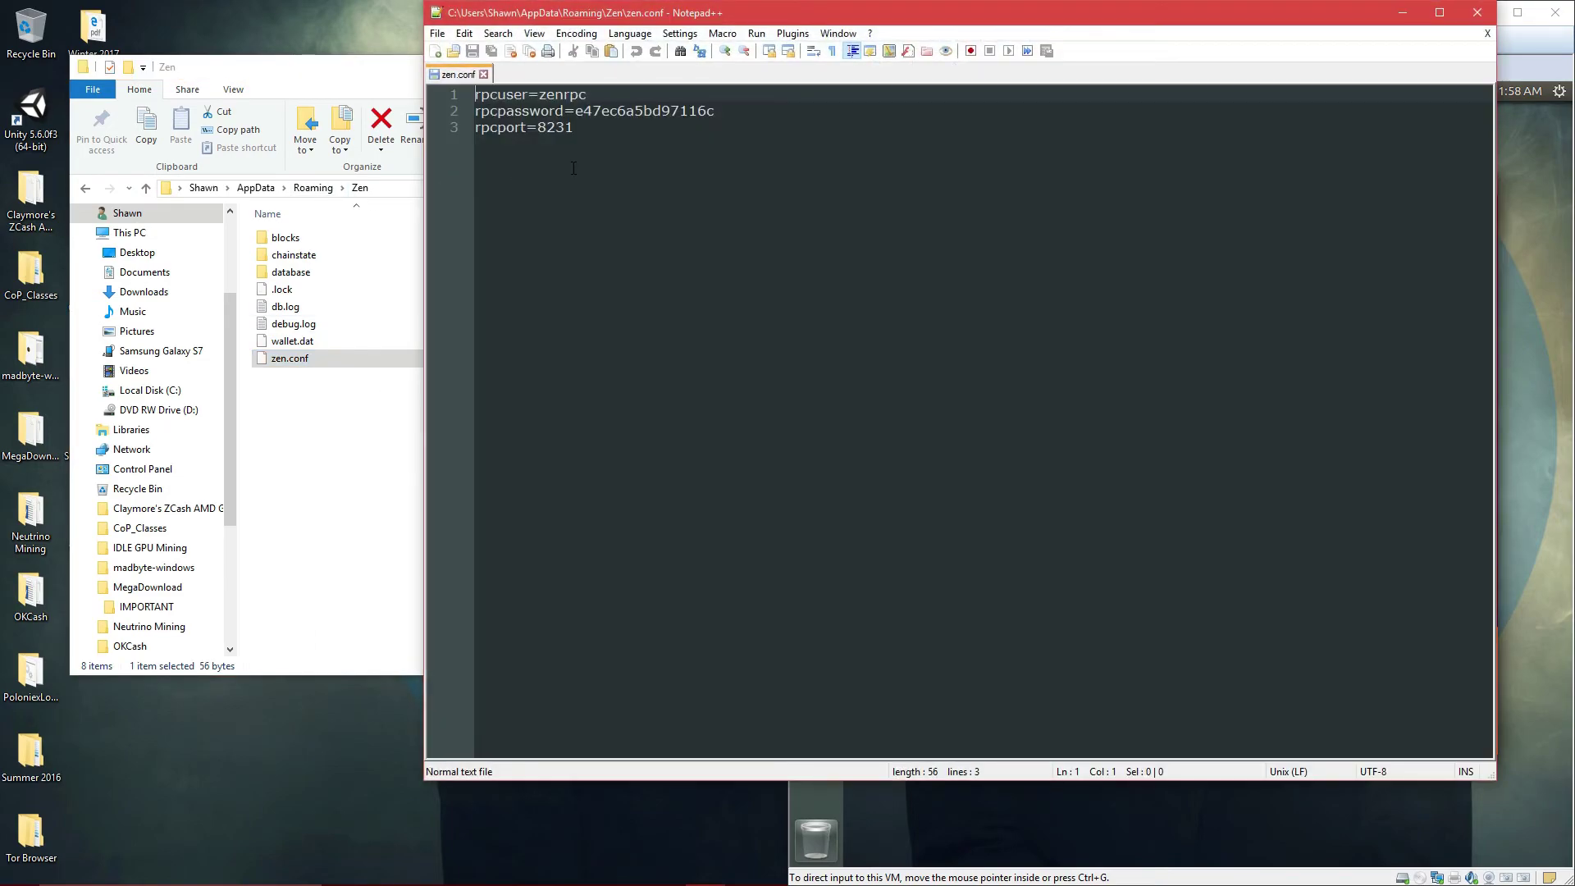
left_click(574, 139)
key("Return")
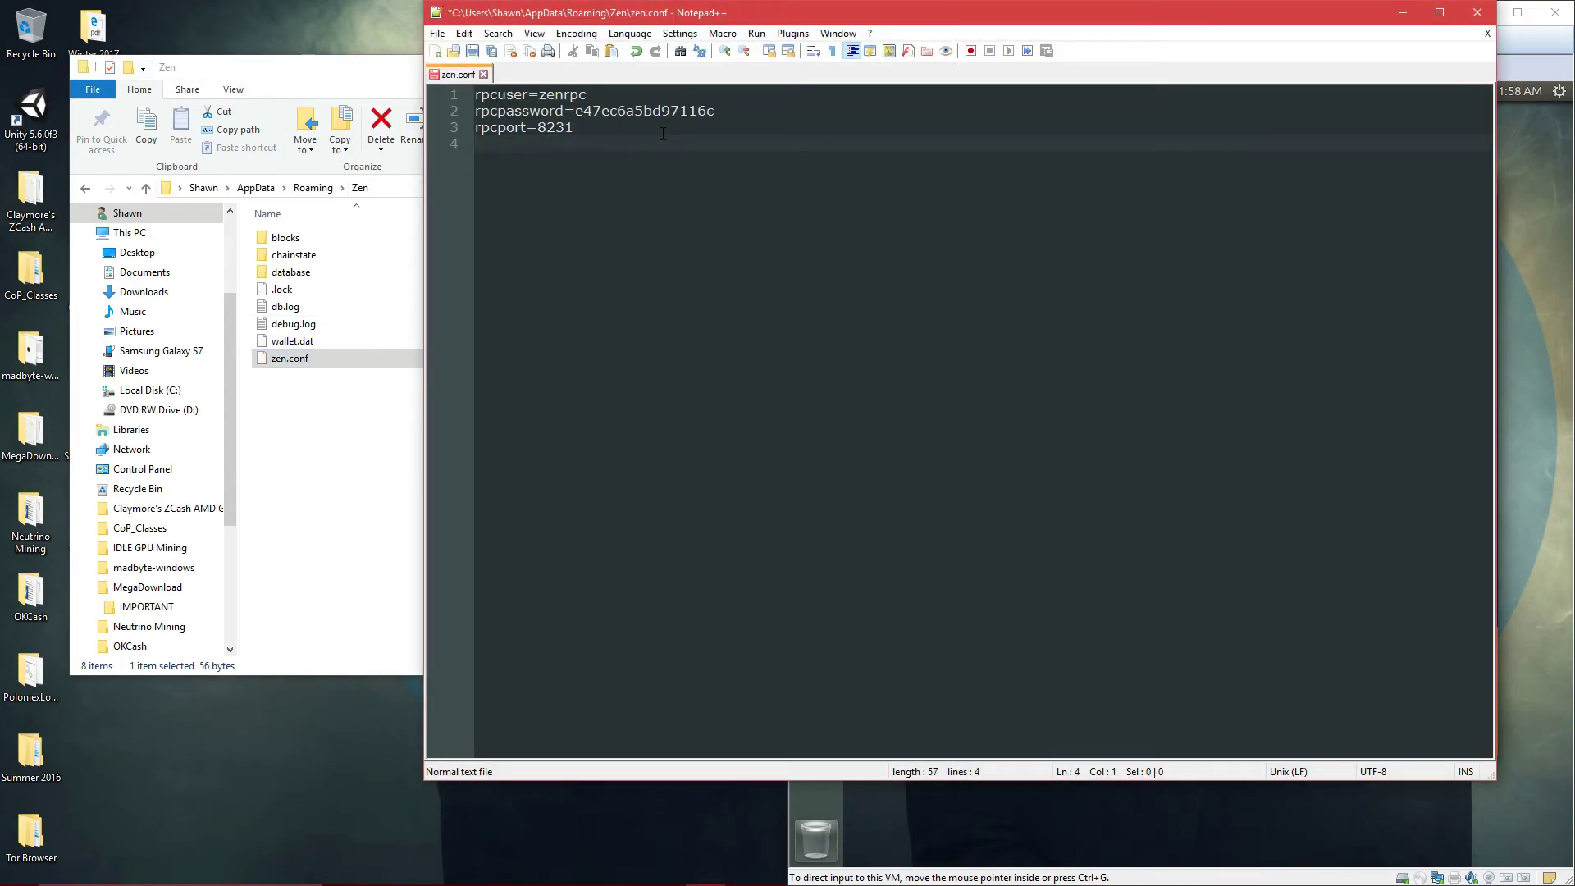
type("addnode=45.63.91.141 addnode=172.104.138.73 addnode=45.63.11.194 addnode=45.76.194.48 addnode=node1.zenchain.info addnode=45.63.116.197 addnode=45.77.55.3 addnode=45.63.116.197 addnode=kornfields.com:9033 addnode=zen.suprnova.cc addnode=zen.suprnova.cc:8033")
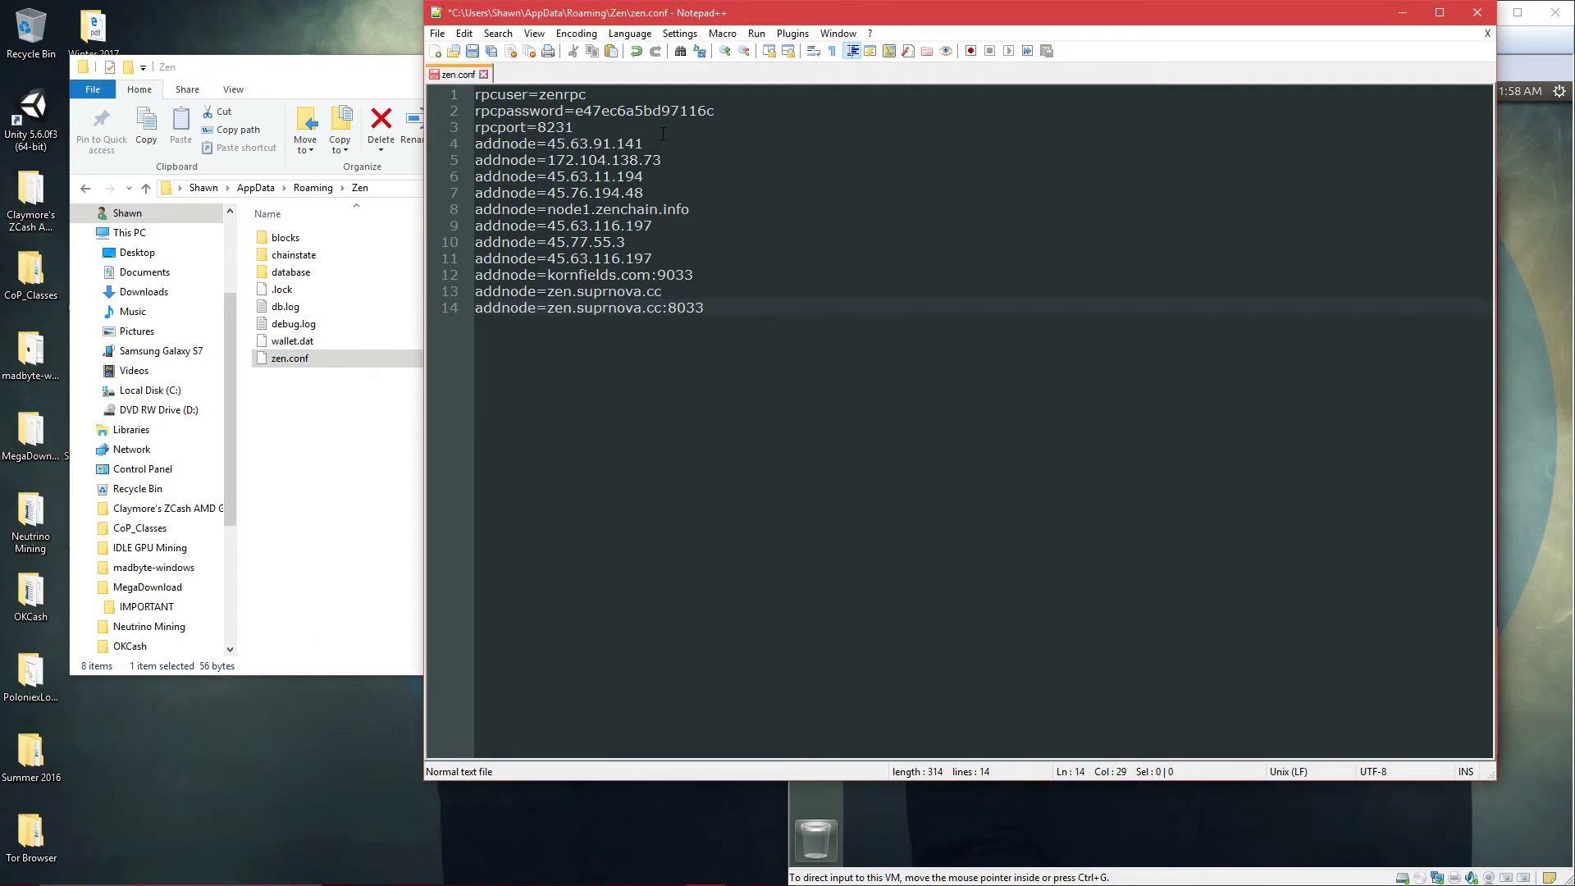
key("ctrl+s")
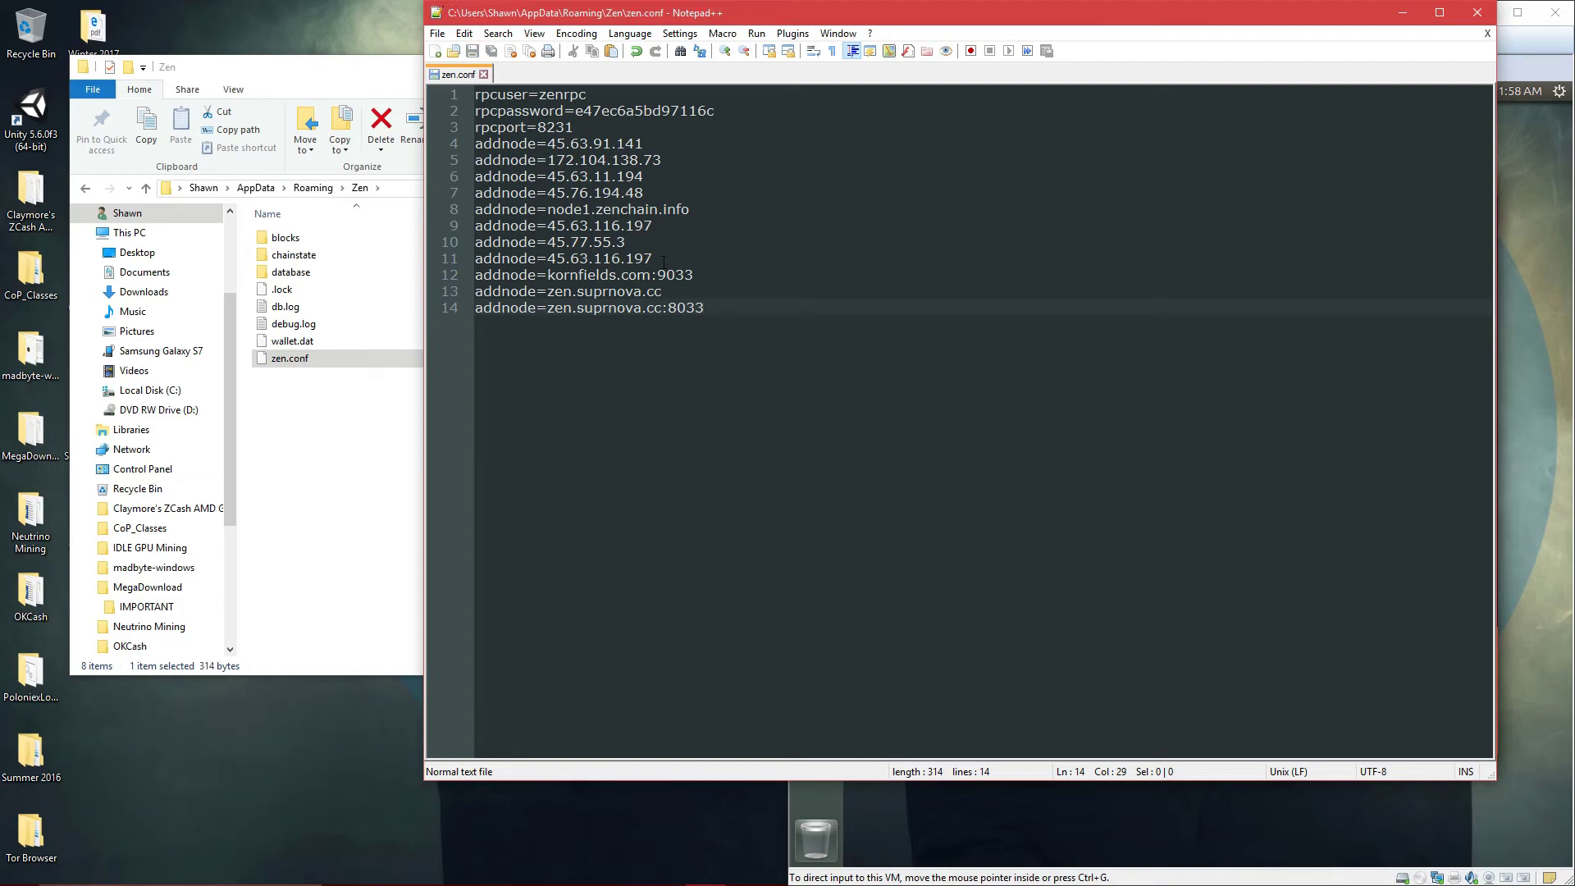
Delete the duplicate addnode=45.63.116.197 line, save zen.conf, and close Notepad++
left_click_drag(654, 258, 475, 259)
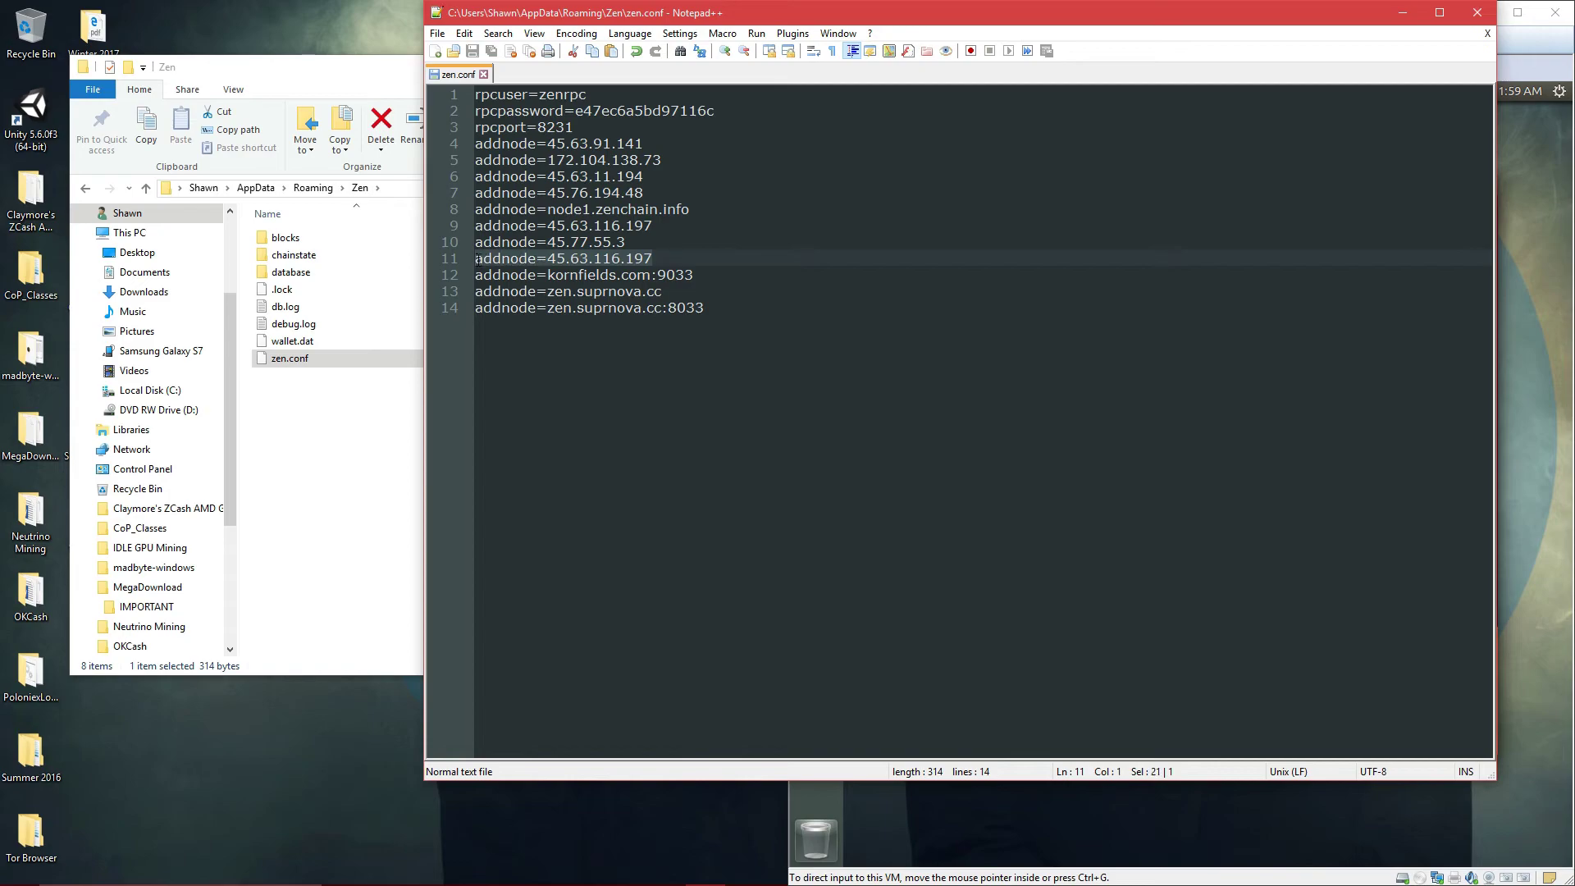
key("BackSpace")
key("BackSpace")
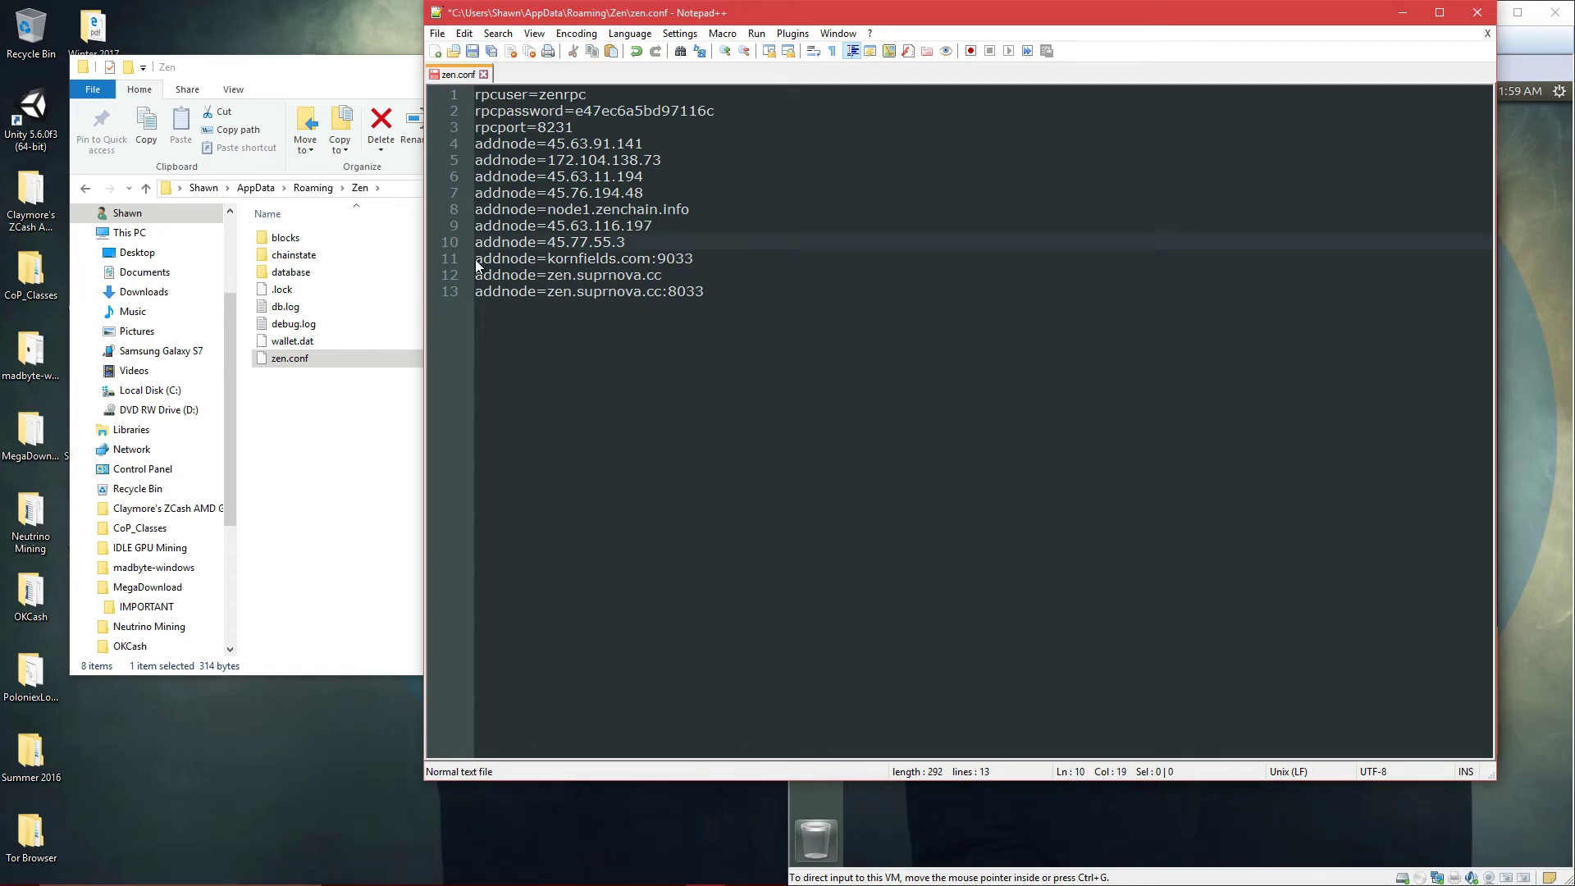
key("ctrl+s")
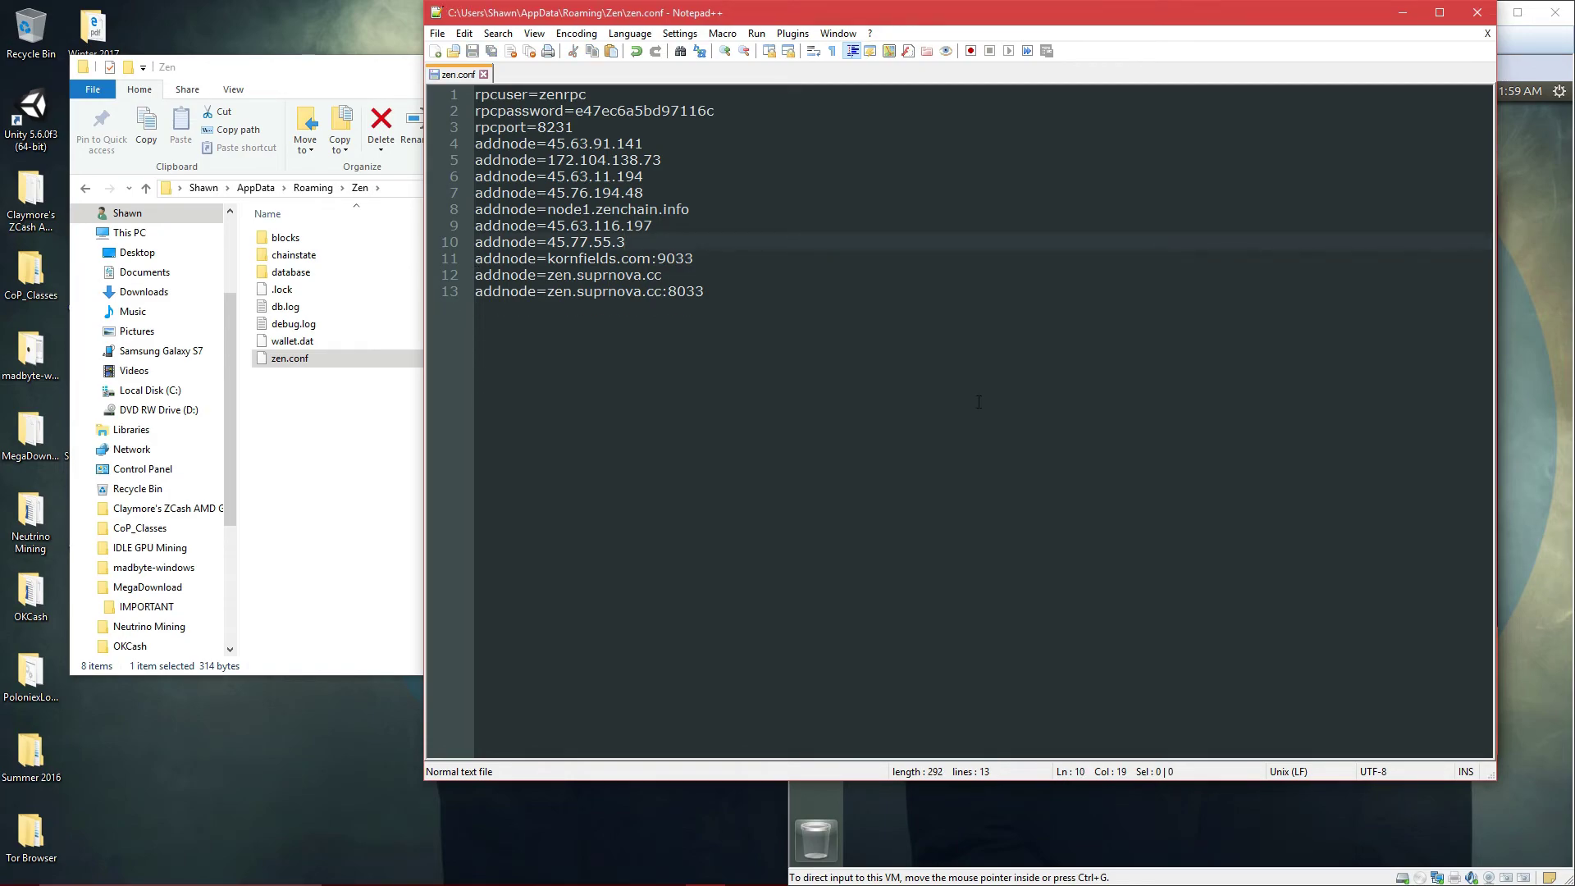
left_click(1476, 11)
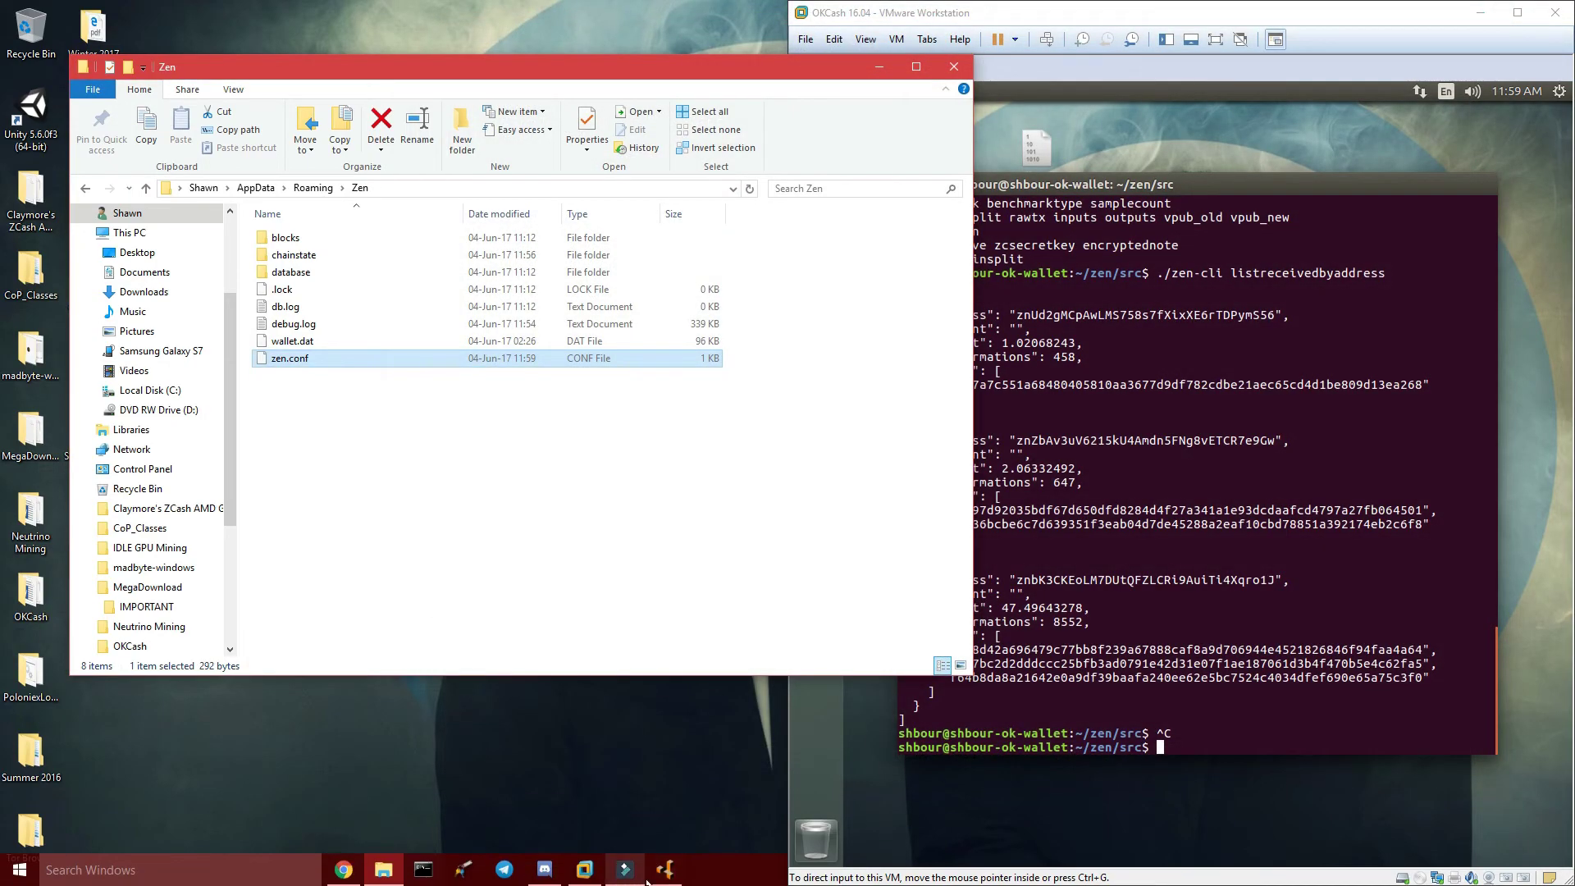
Close Eleos and create a shortcut to eleos.exe in Downloads\eleos-win32-x64
left_click(665, 874)
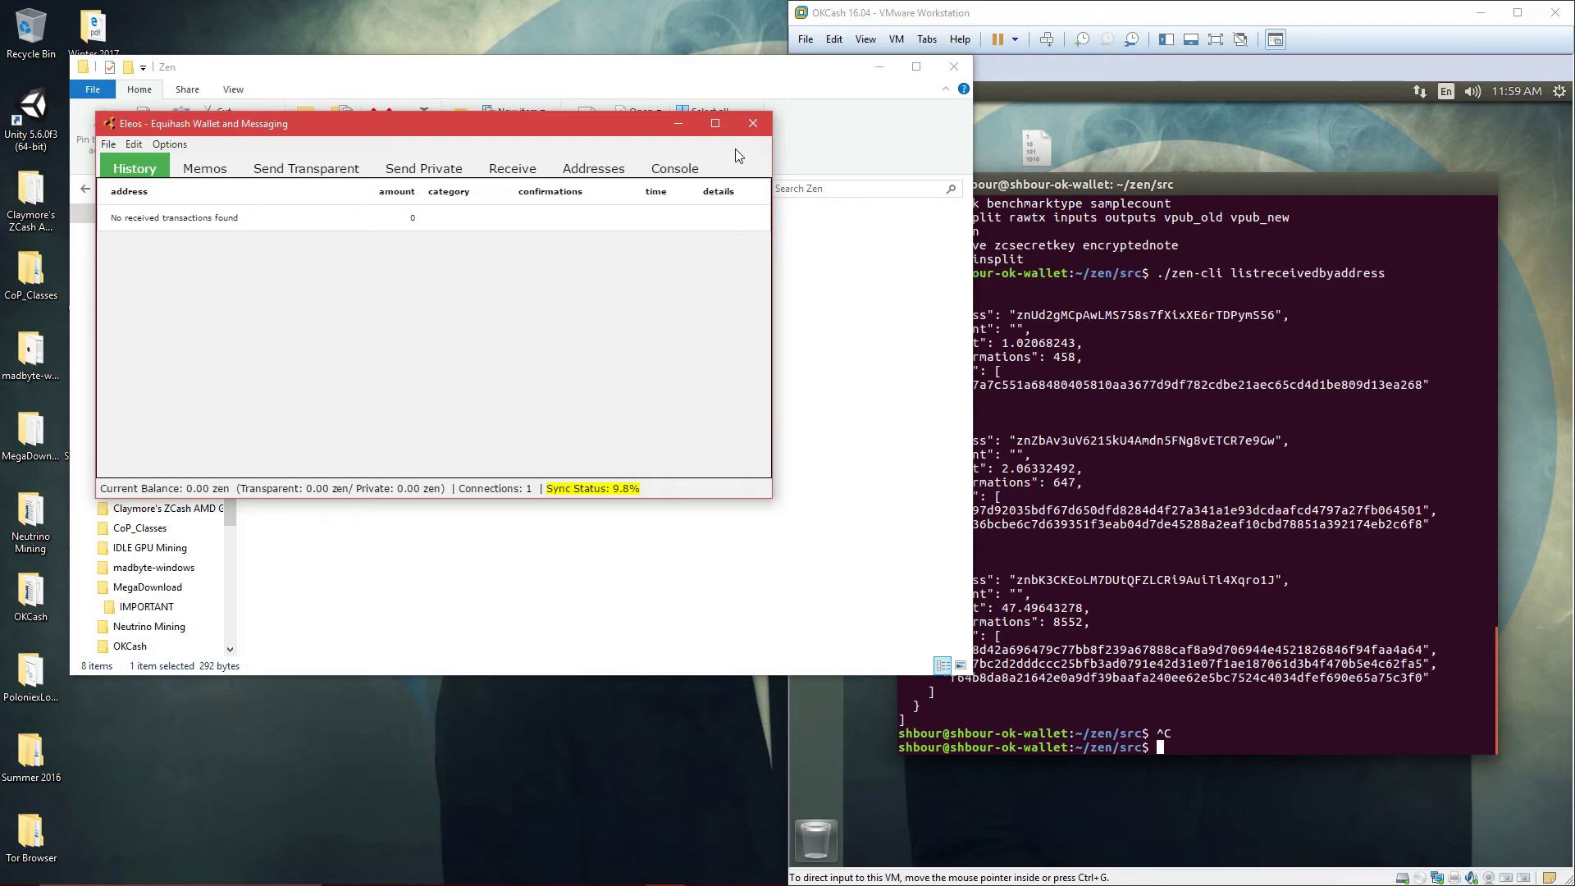
left_click(752, 124)
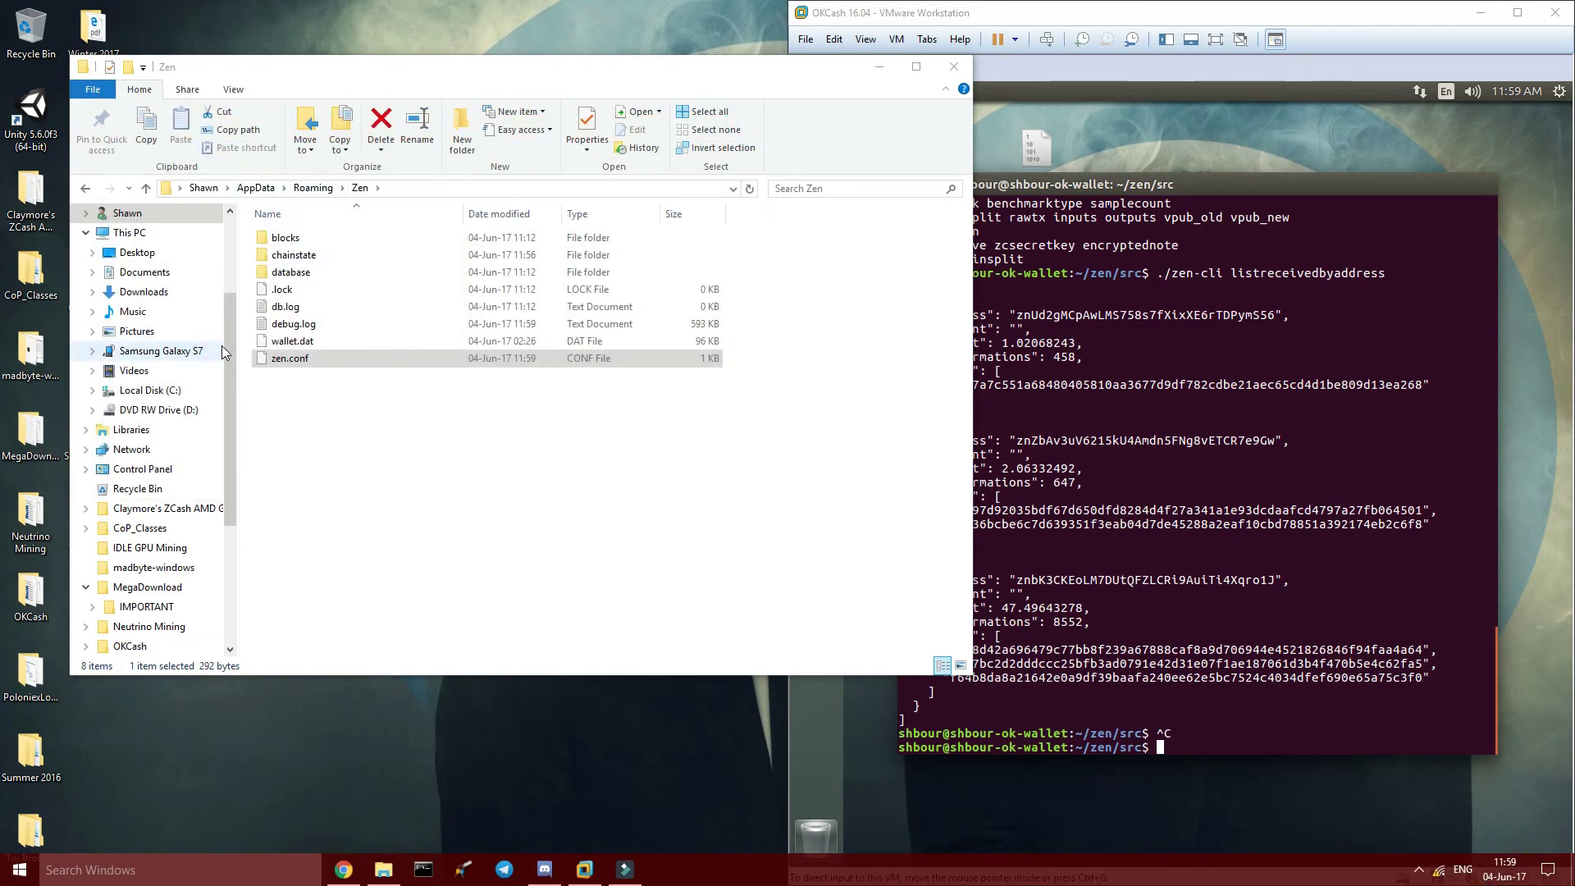
left_click(160, 294)
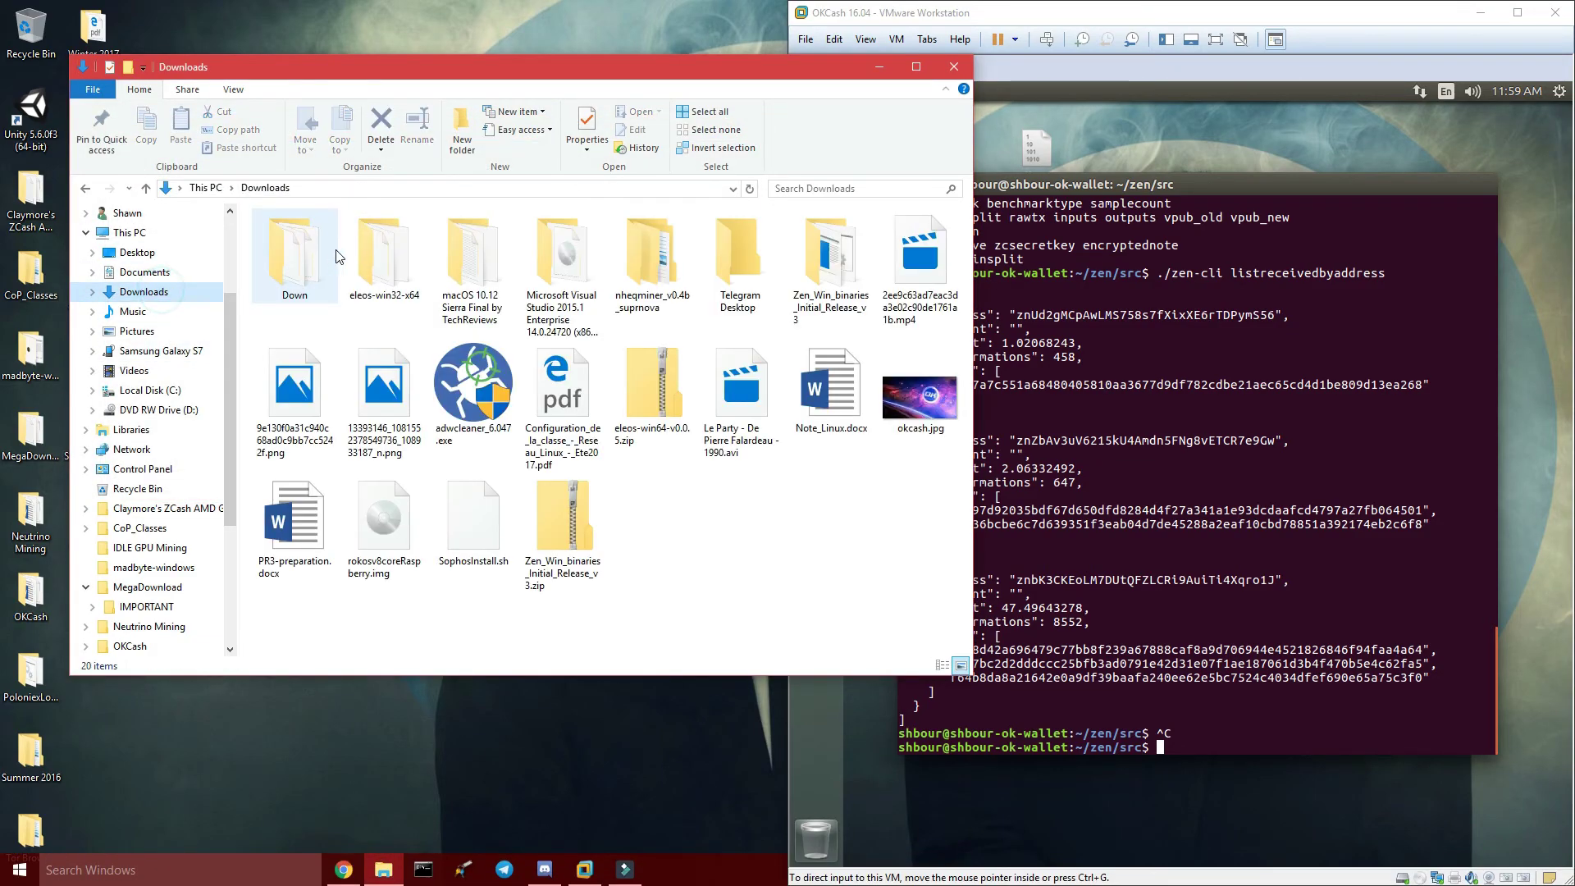
double_click(384, 256)
left_click(354, 344)
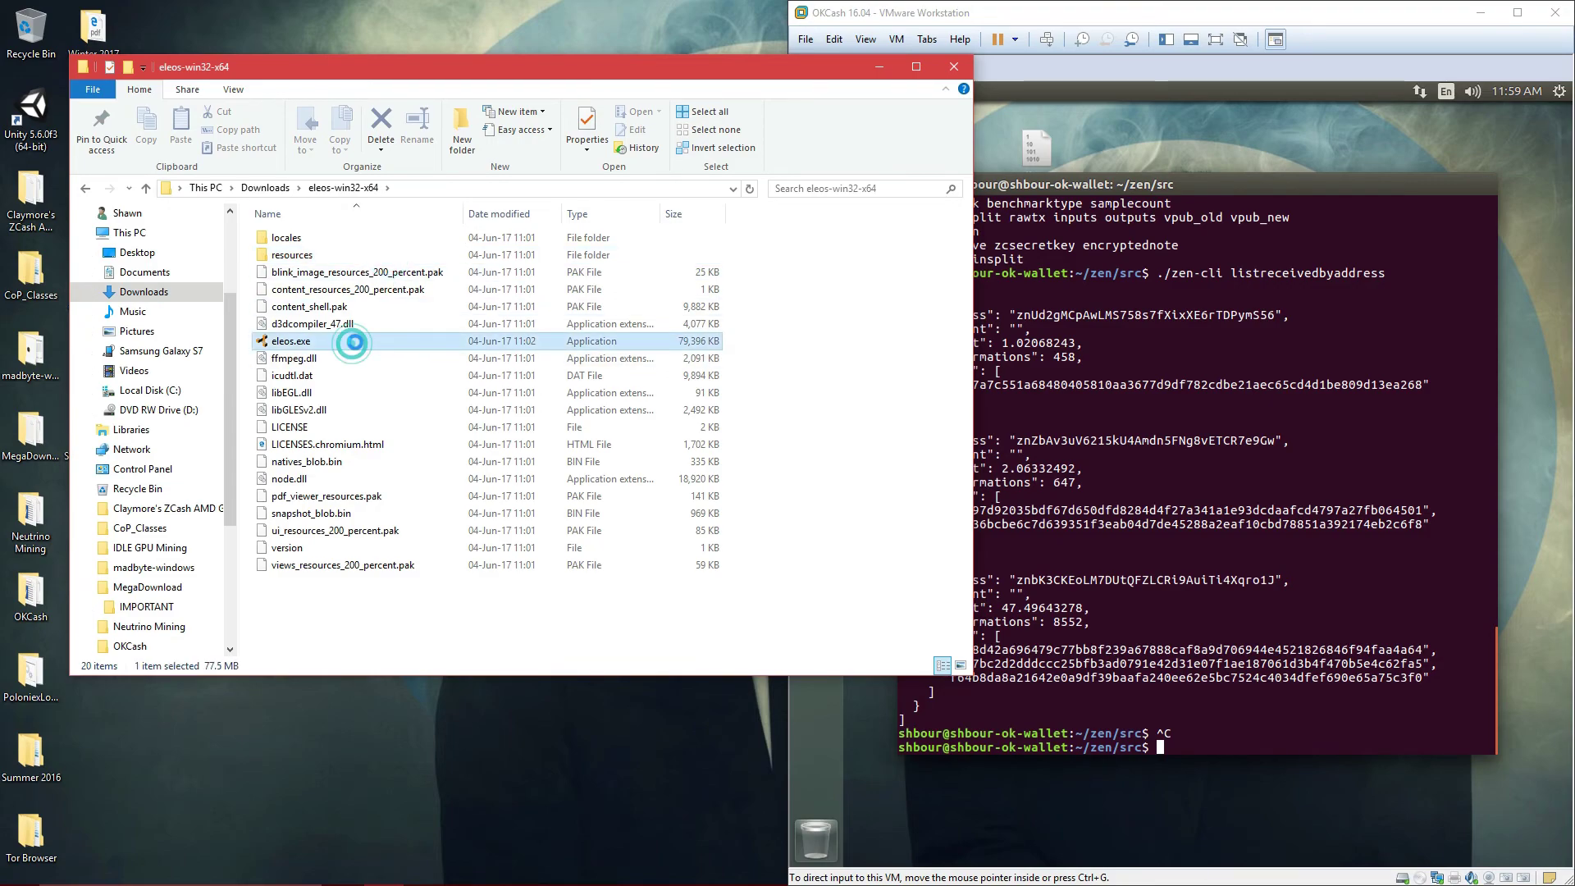
right_click(358, 345)
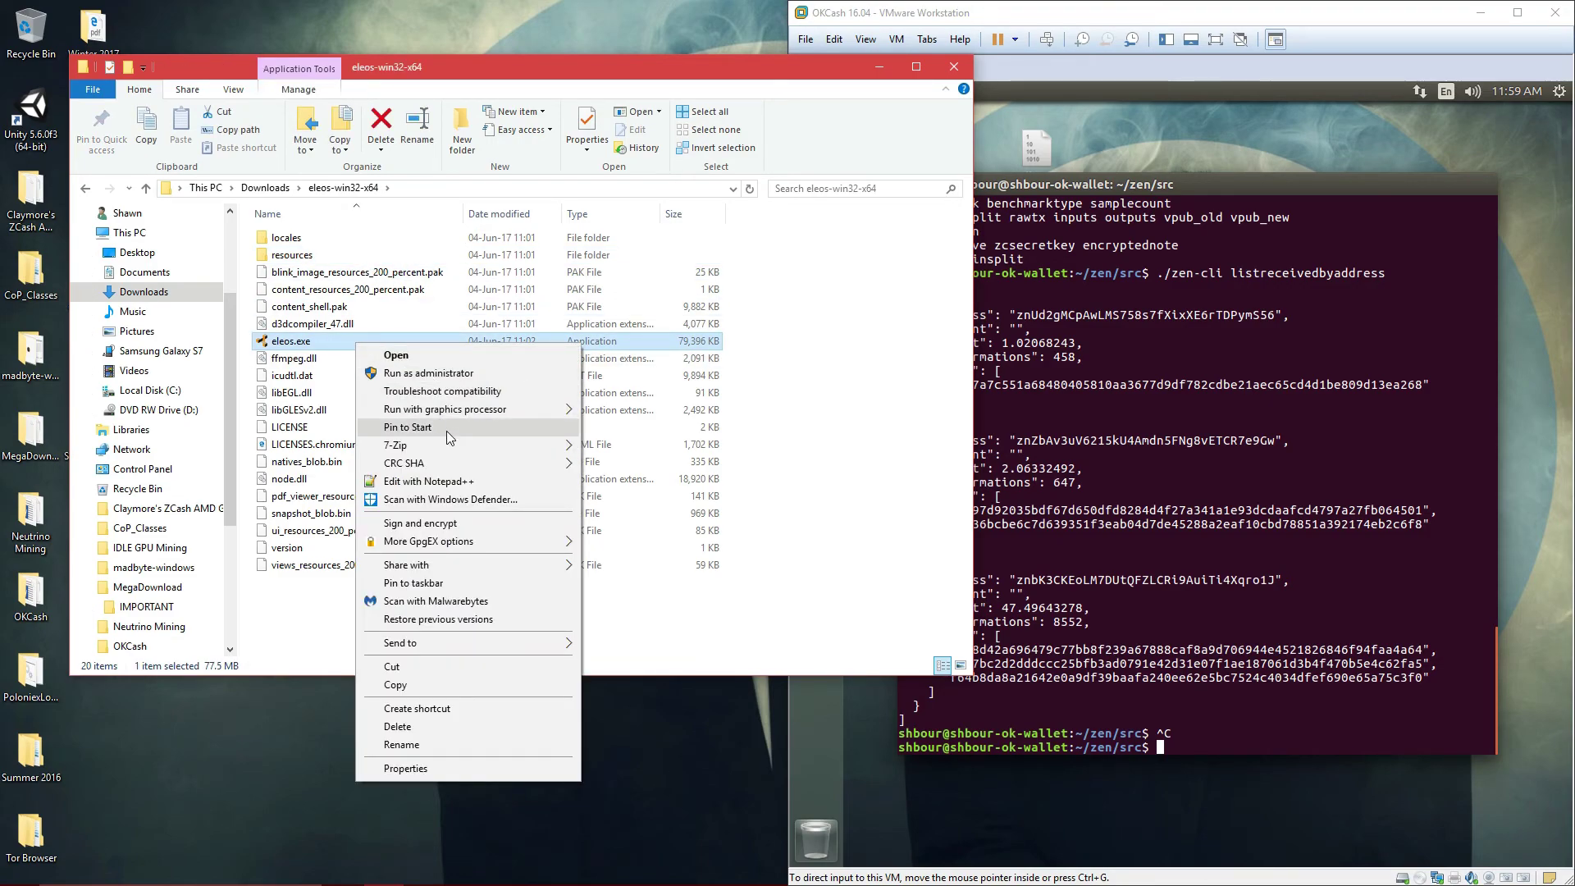
left_click(440, 704)
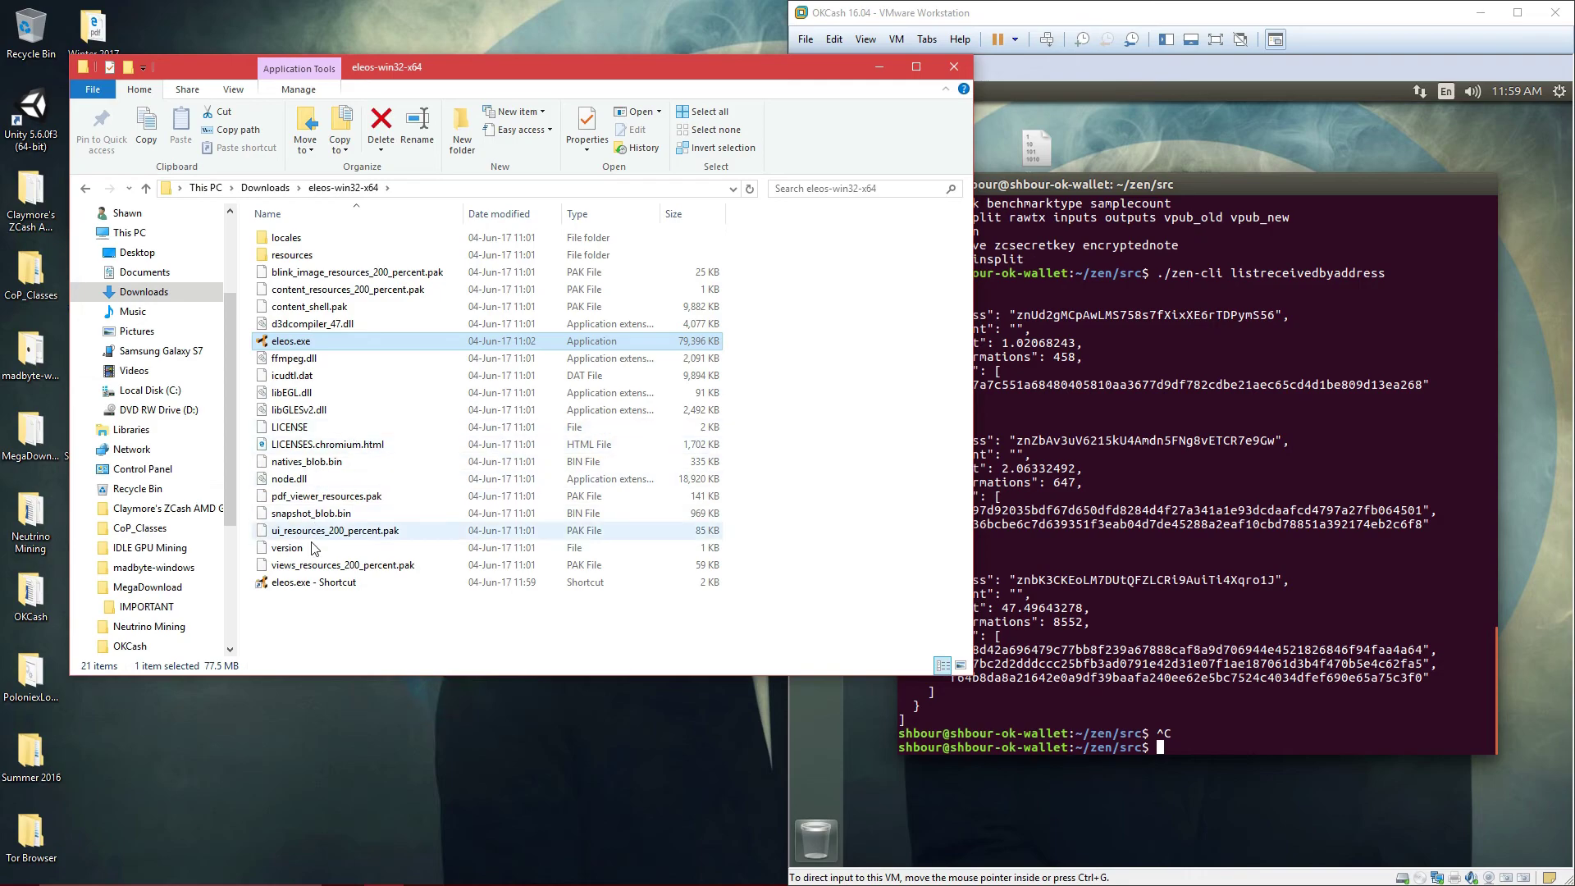
Move the eleos.exe shortcut to the desktop and relaunch the wallet from it
left_click(306, 357)
left_click_drag(304, 373, 89, 676)
left_click(954, 67)
double_click(89, 676)
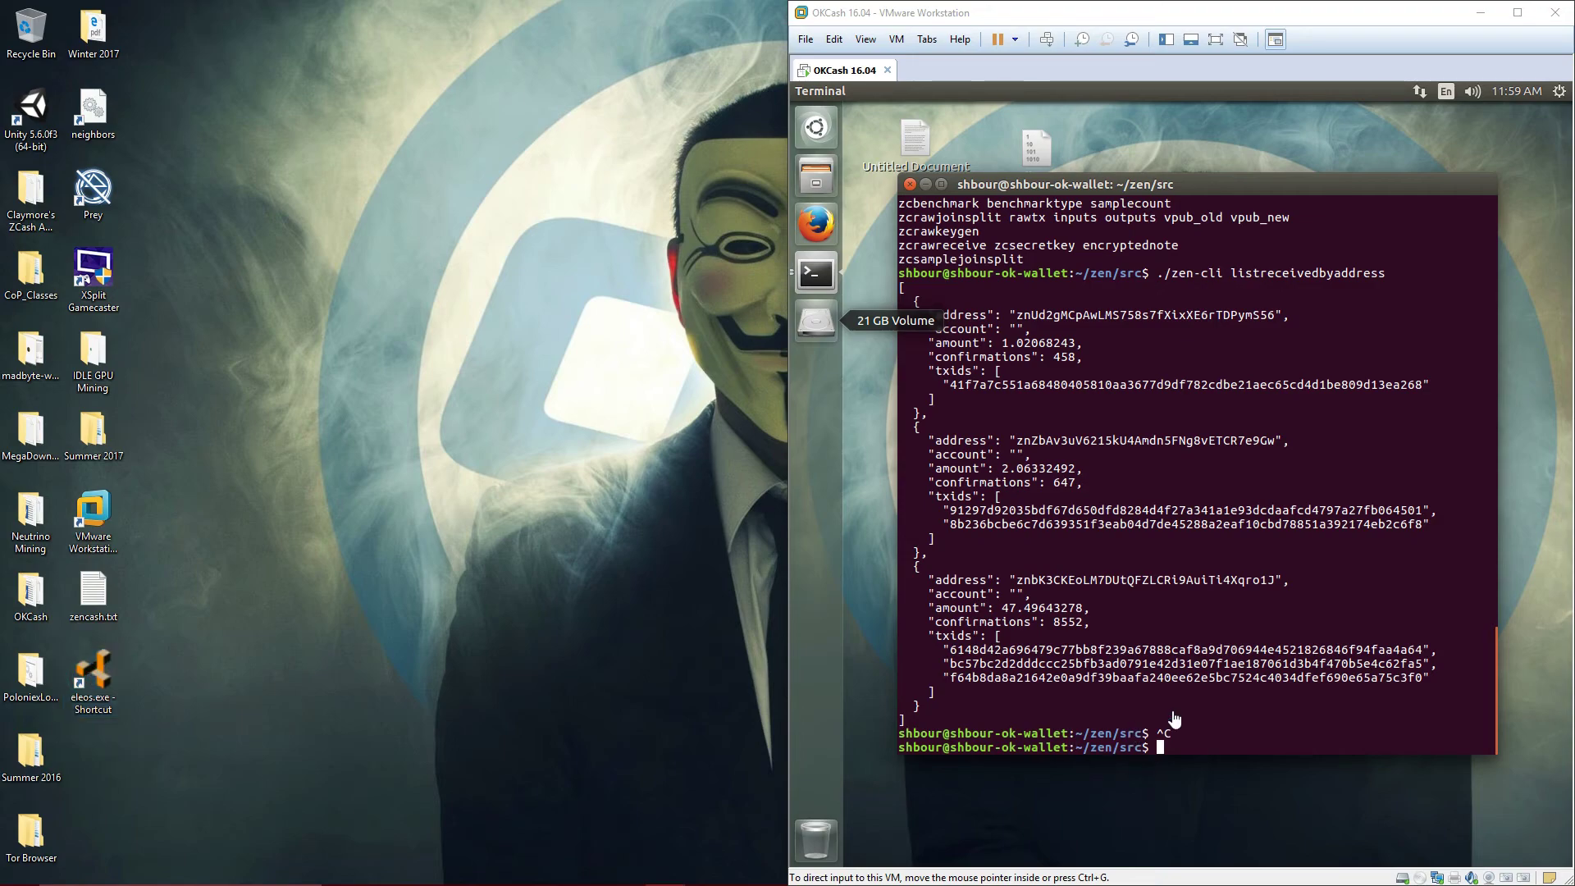
left_click_drag(740, 256, 381, 81)
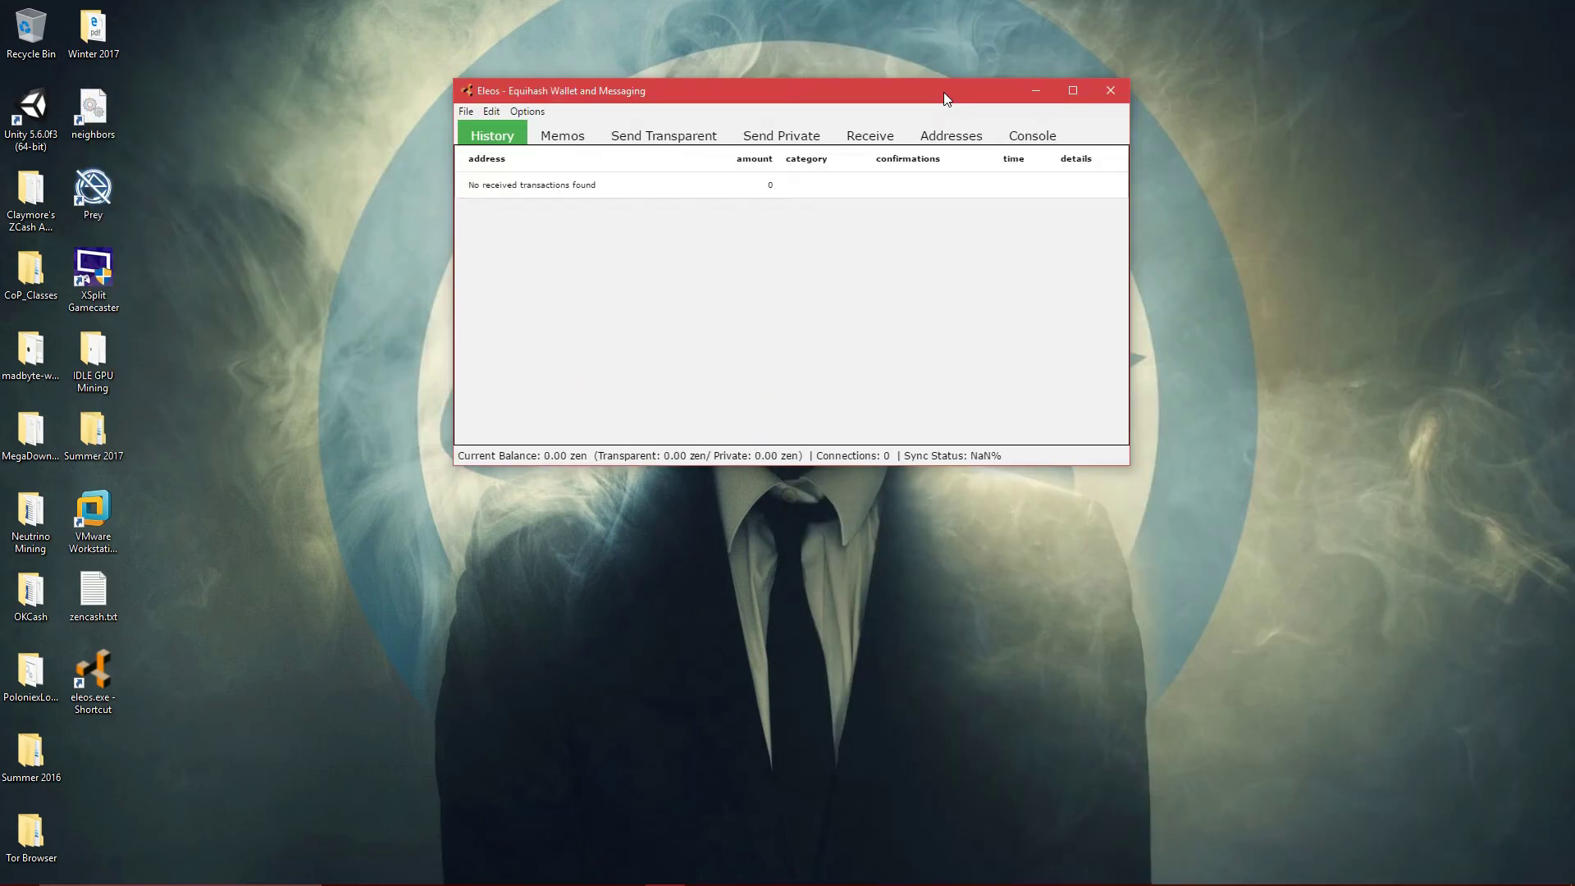
Confirm the restarted wallet reaches 3 connections with sync at NaN%, then return to Chrome
left_click_drag(1025, 461, 813, 457)
left_click(865, 379)
left_click_drag(816, 455, 891, 457)
left_click(344, 872)
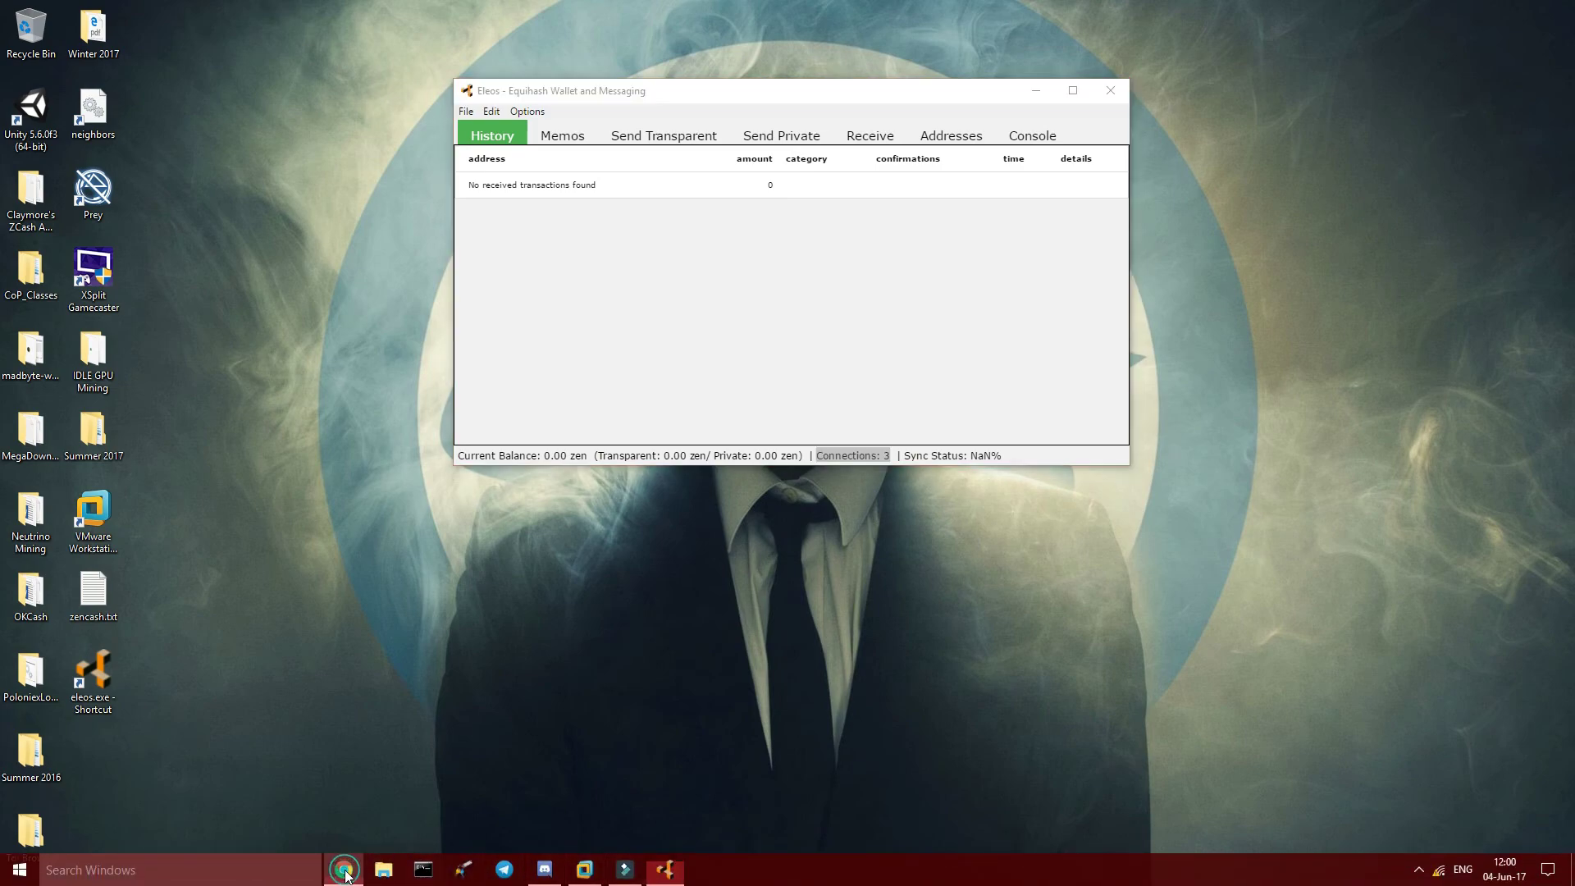
Check the first addnode line, 45.63.91.141, in #support, then minimize Chrome
left_click(315, 335)
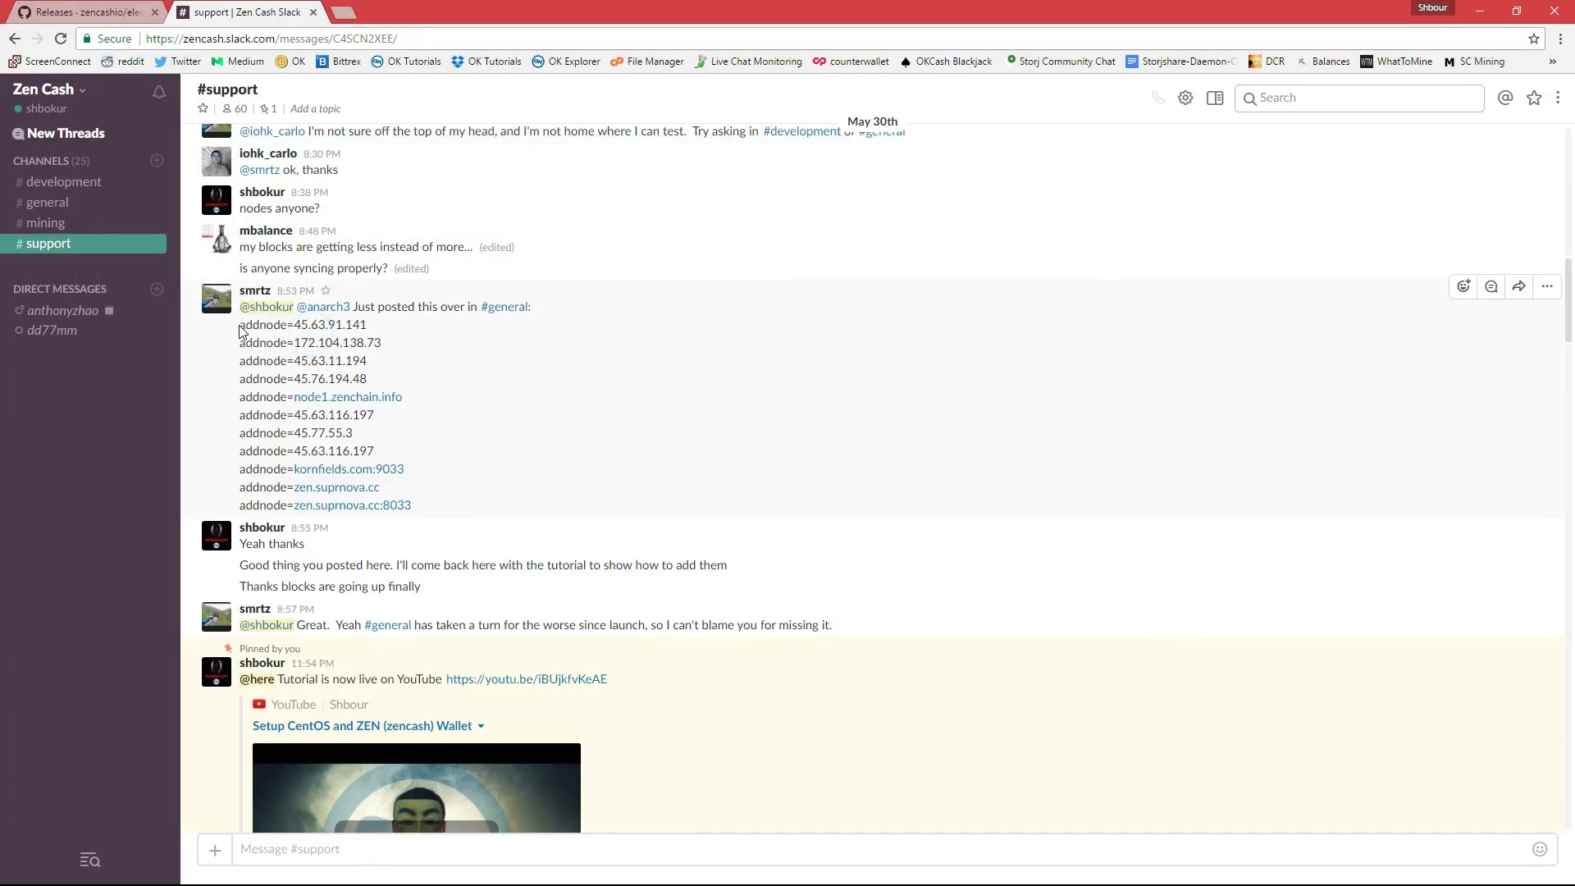
left_click_drag(238, 325, 370, 326)
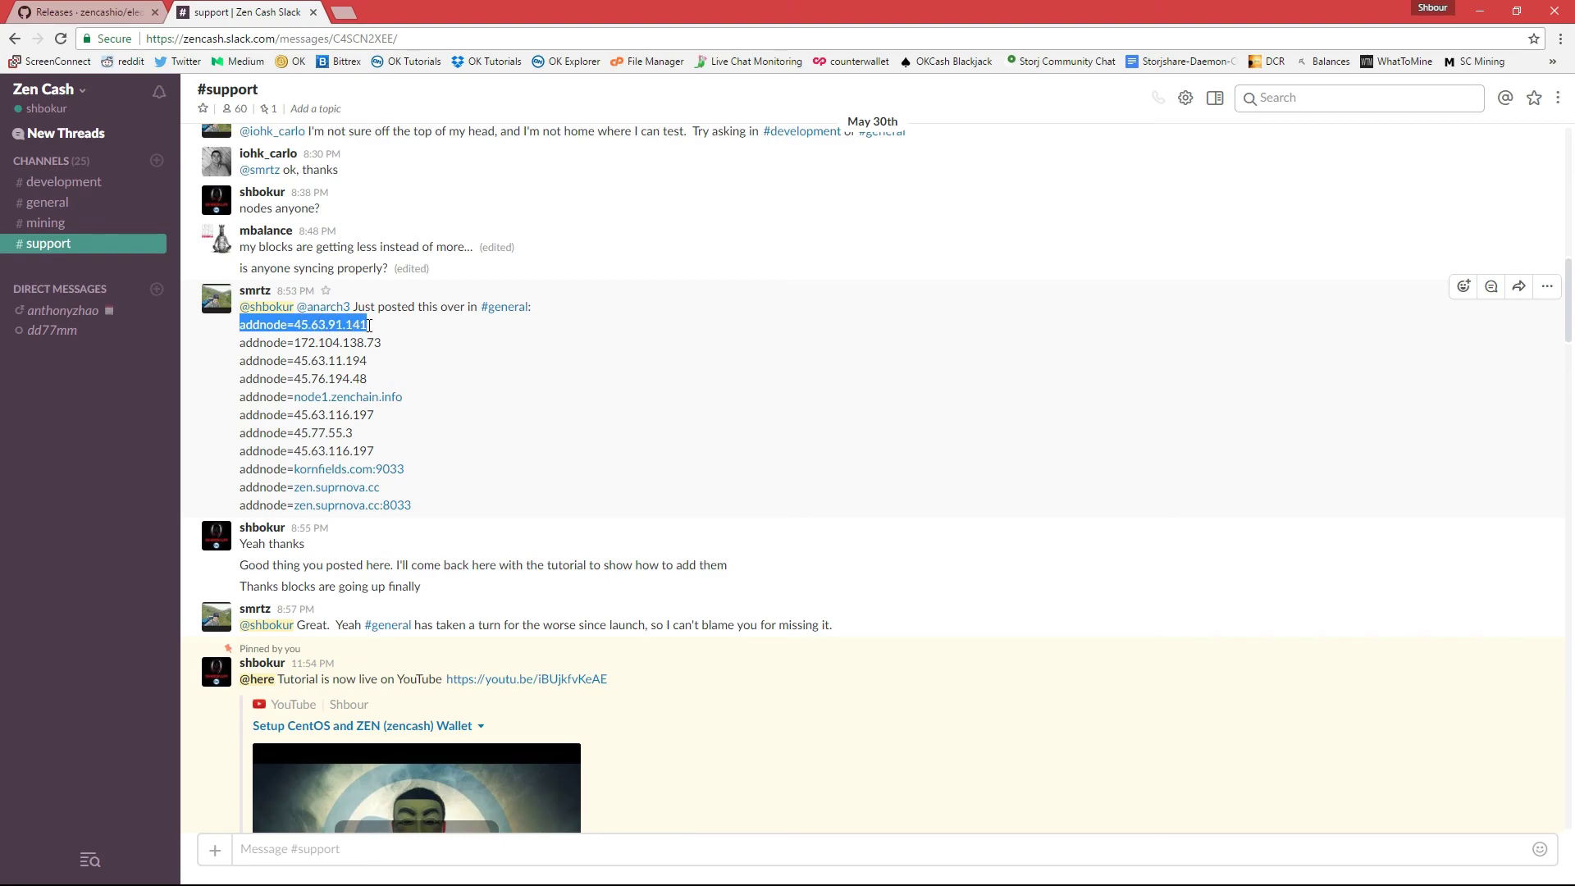
left_click(369, 325)
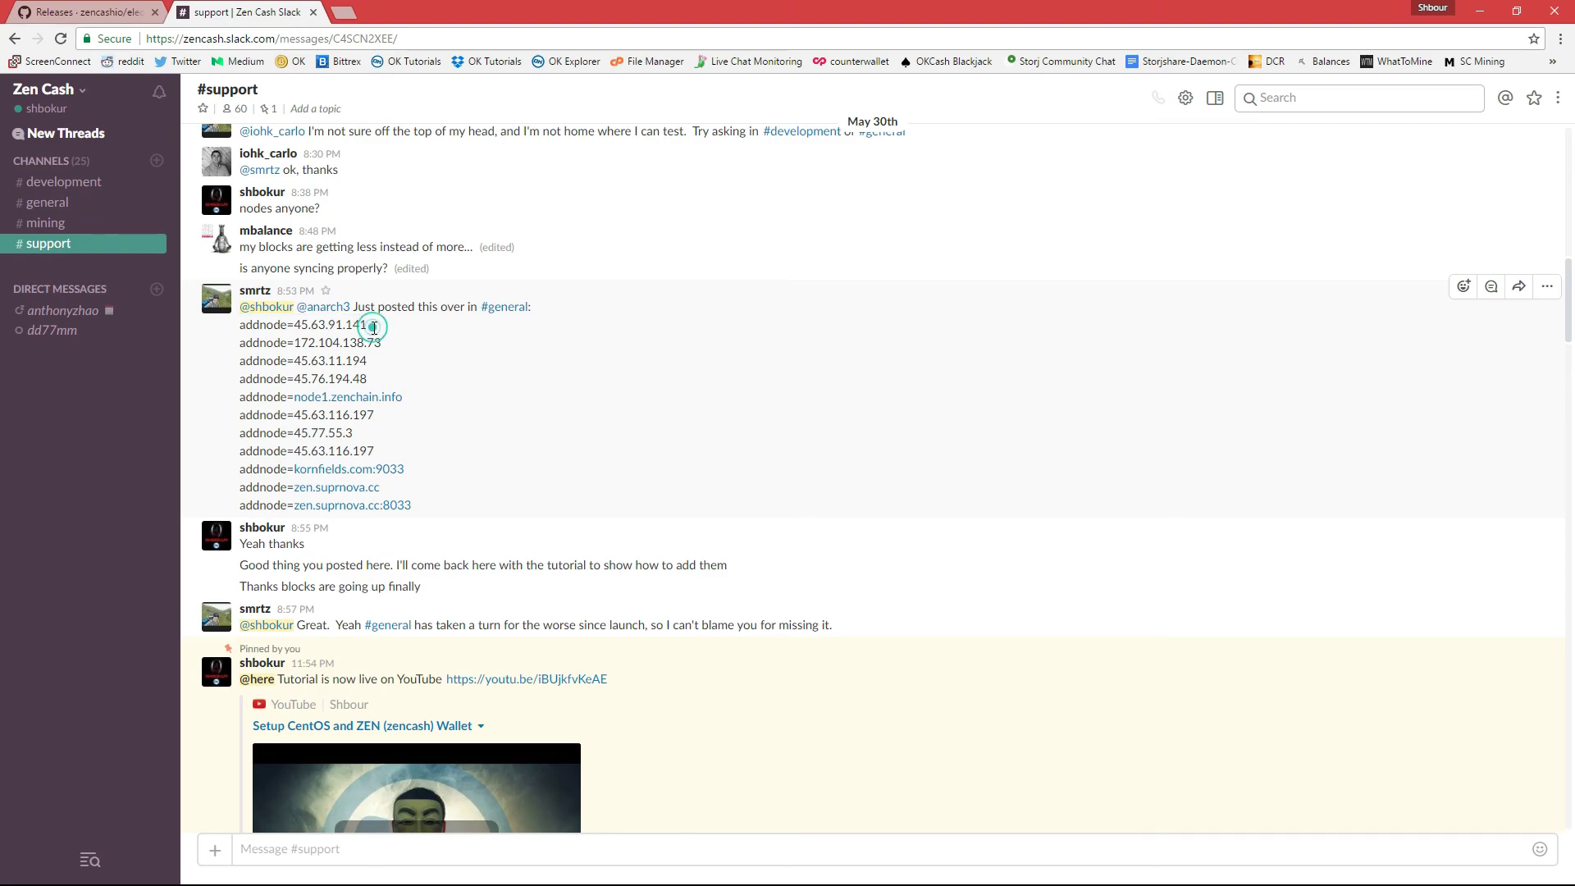
left_click_drag(1569, 300, 1489, 242)
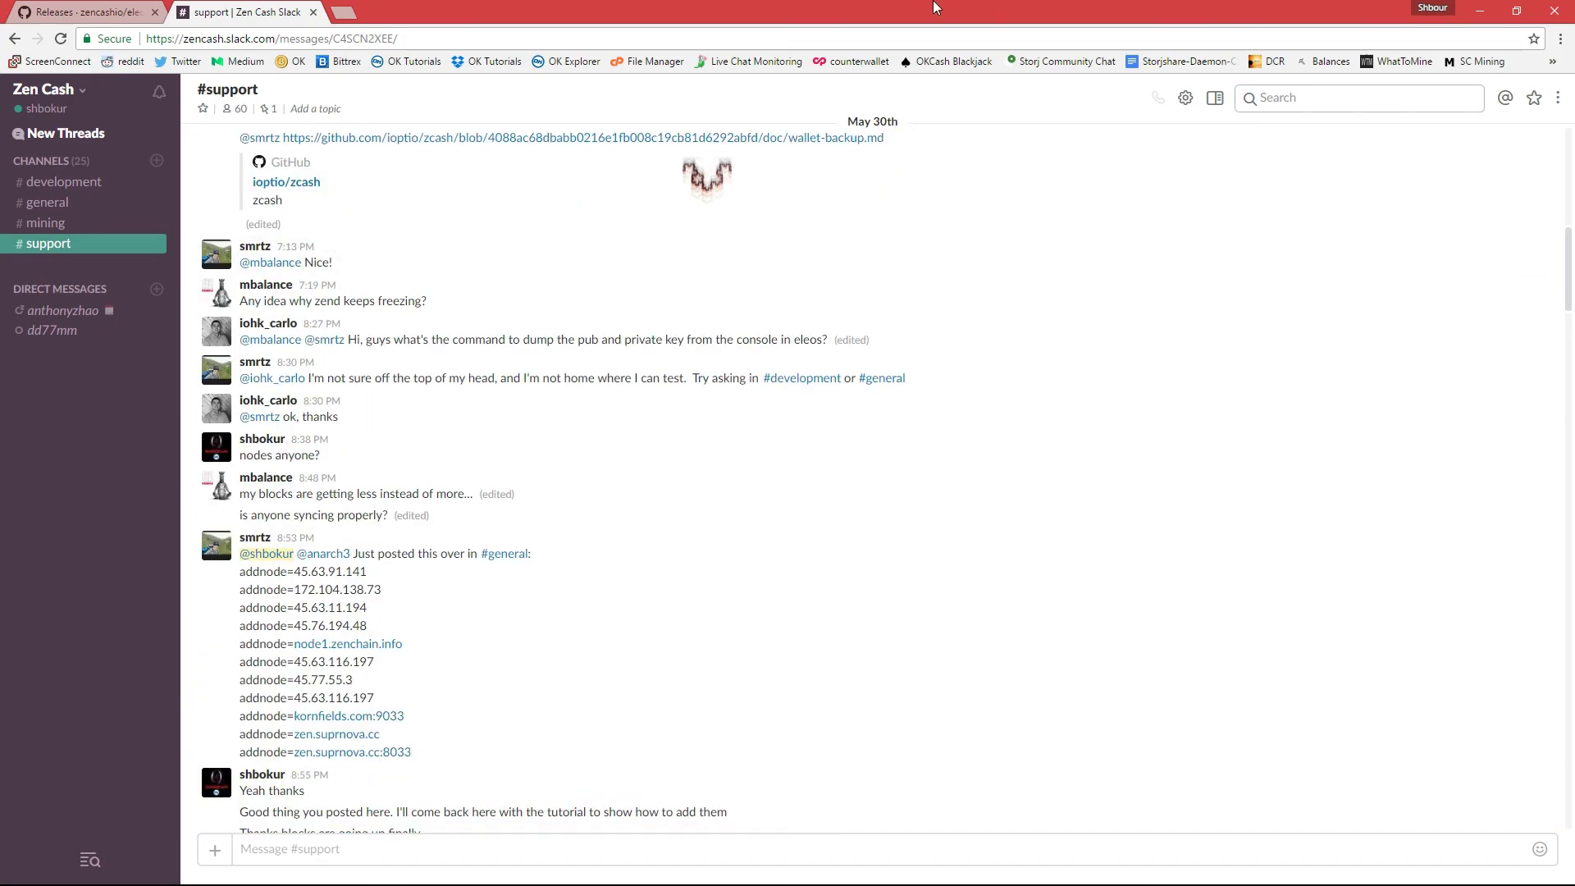
left_click(1480, 19)
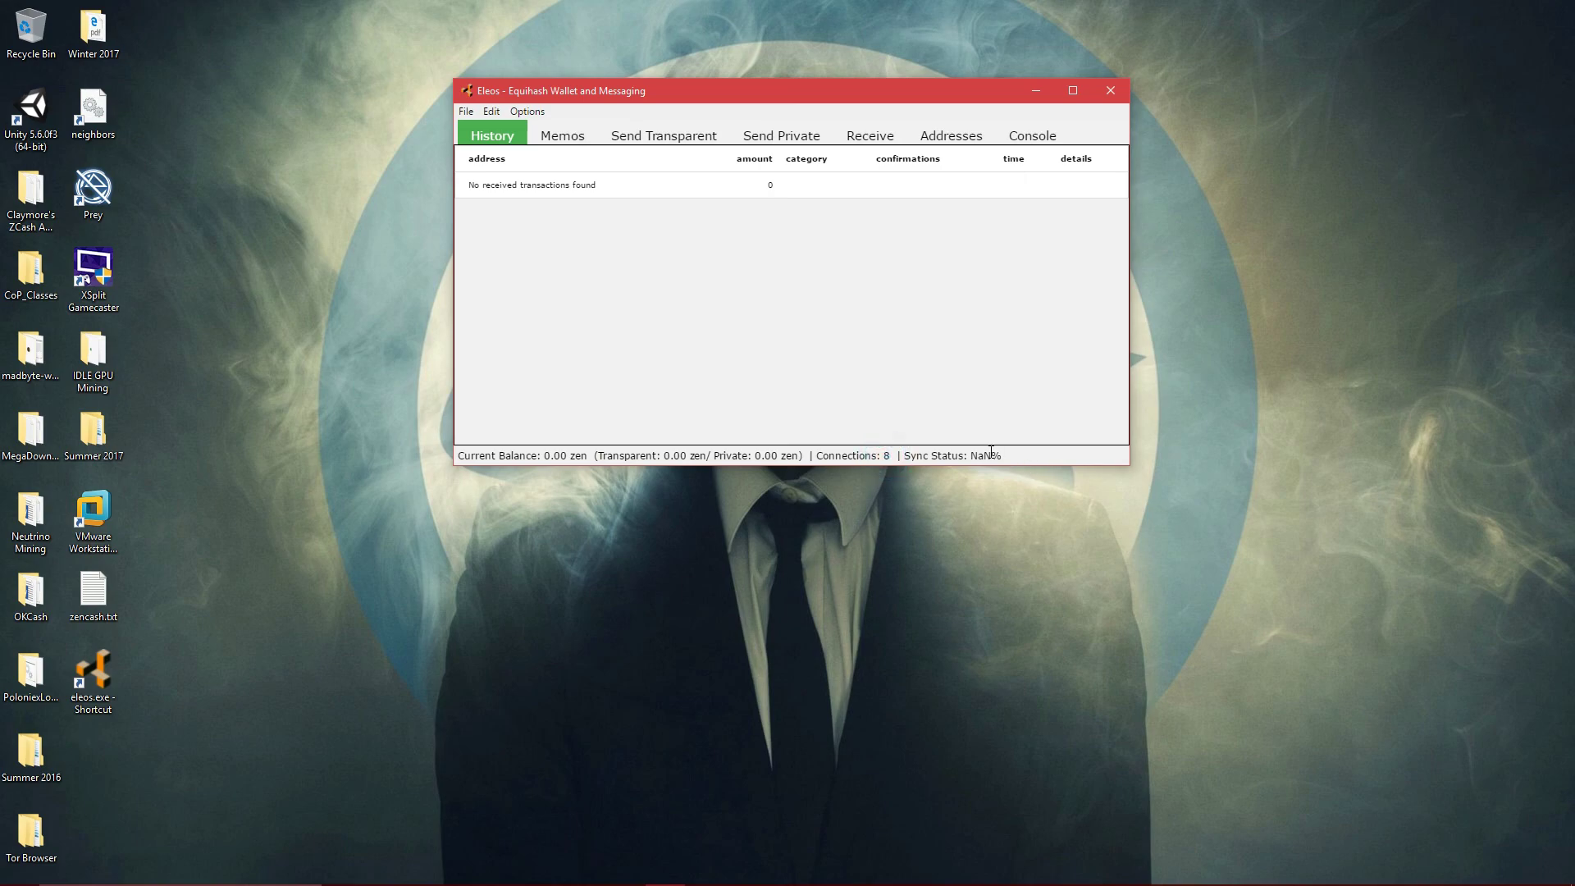
Check the status bar: 8 connections and sync climbing to about 83%
left_click_drag(900, 455, 1028, 453)
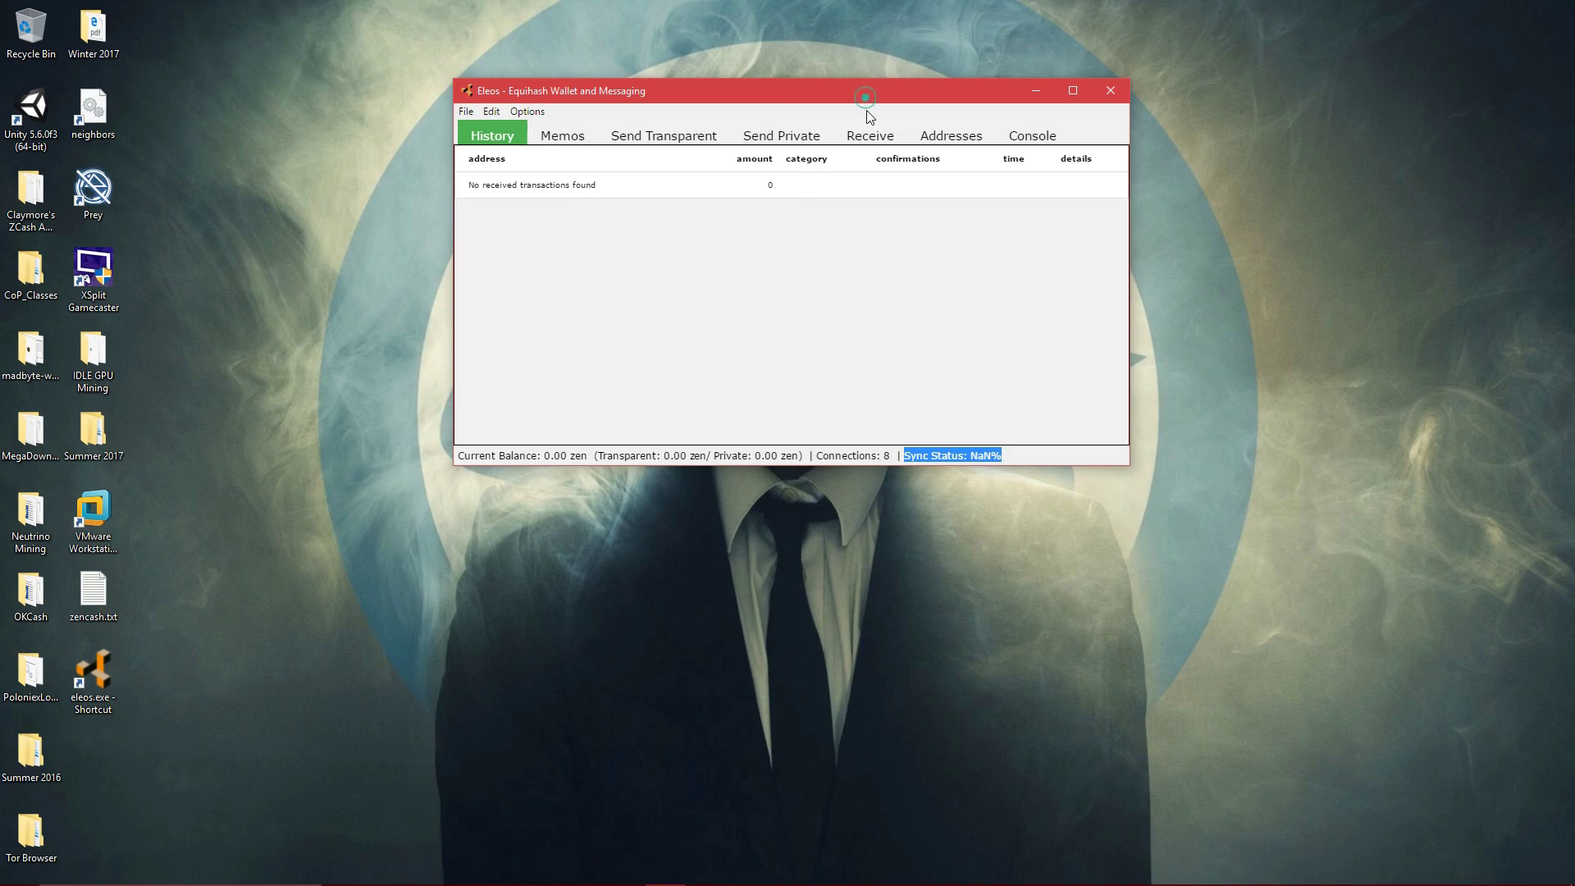
left_click_drag(861, 92, 865, 175)
left_click(908, 418)
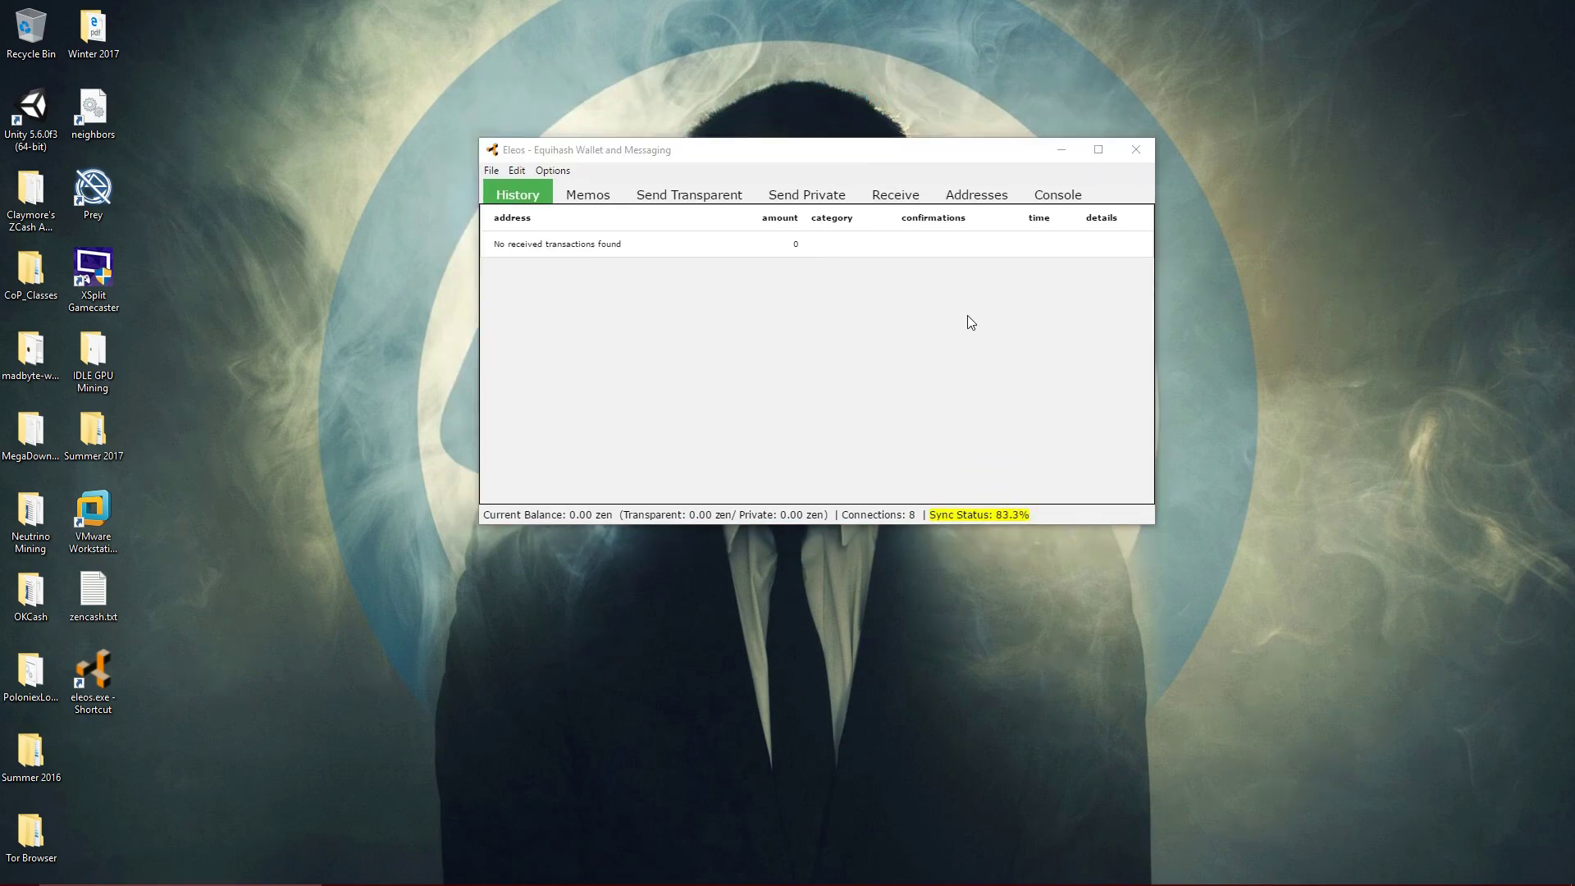